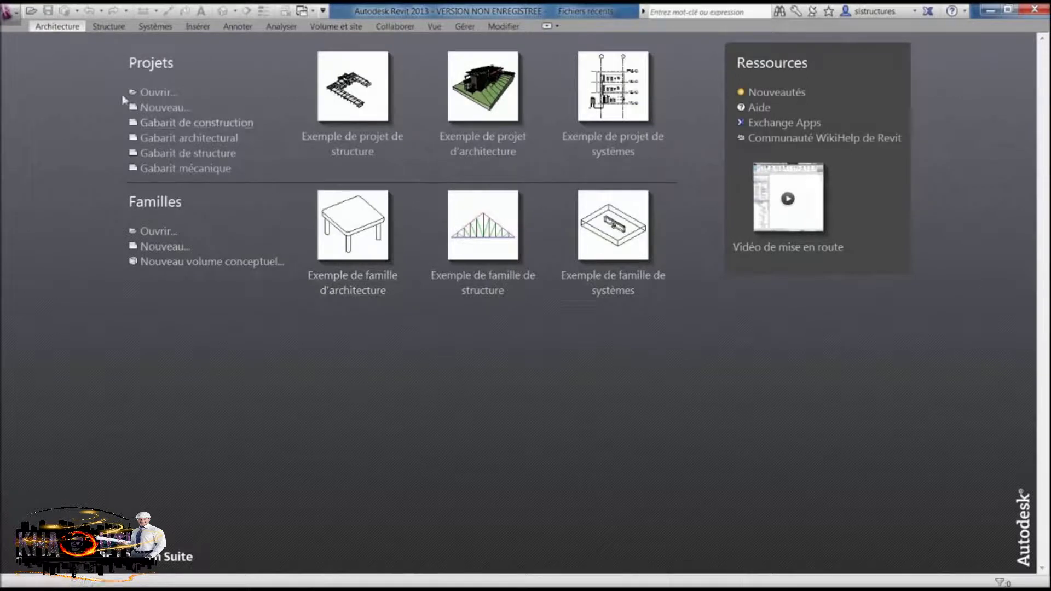
Step: Create a new Projet from the 'Gabarit de construction' template via Projets > Nouveau
click(147, 107)
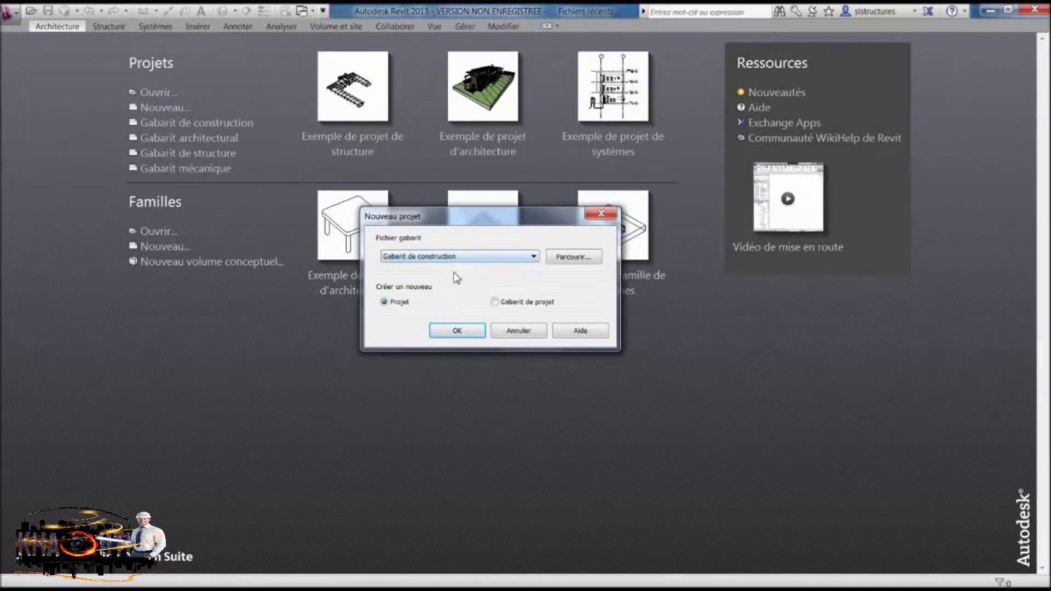
drag(461, 218, 458, 222)
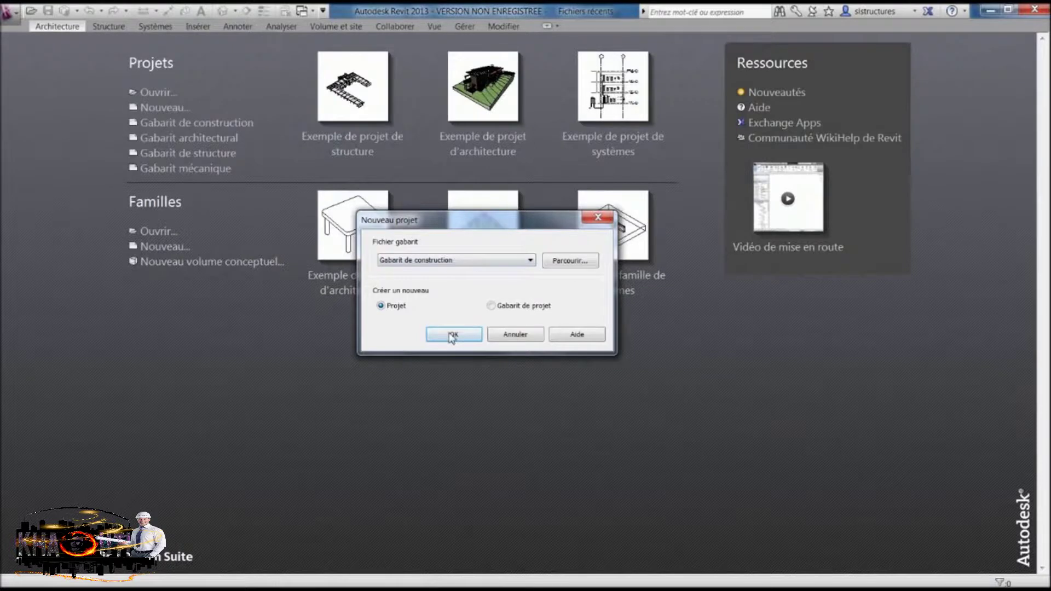
click(452, 336)
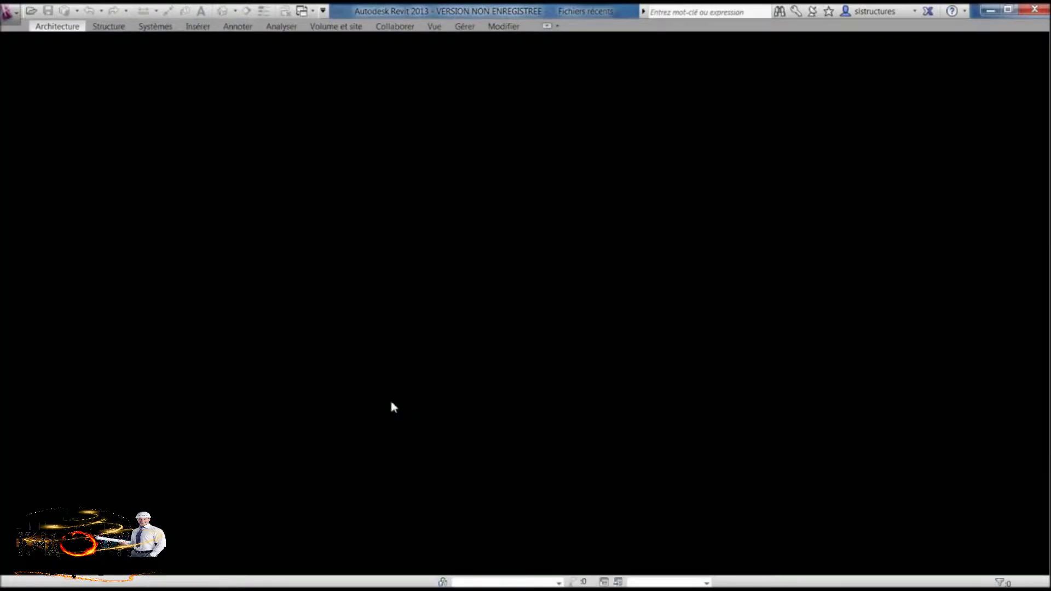
Step: Switch to AutoCAD and zoom in on the PLAN RDC ground-floor plan, centring the building
key(alt+Tab)
key(alt+Tab)
key(alt+Tab)
key(alt+Tab)
key(alt+Tab)
key(alt+Tab)
scroll(542, 295, up, 2)
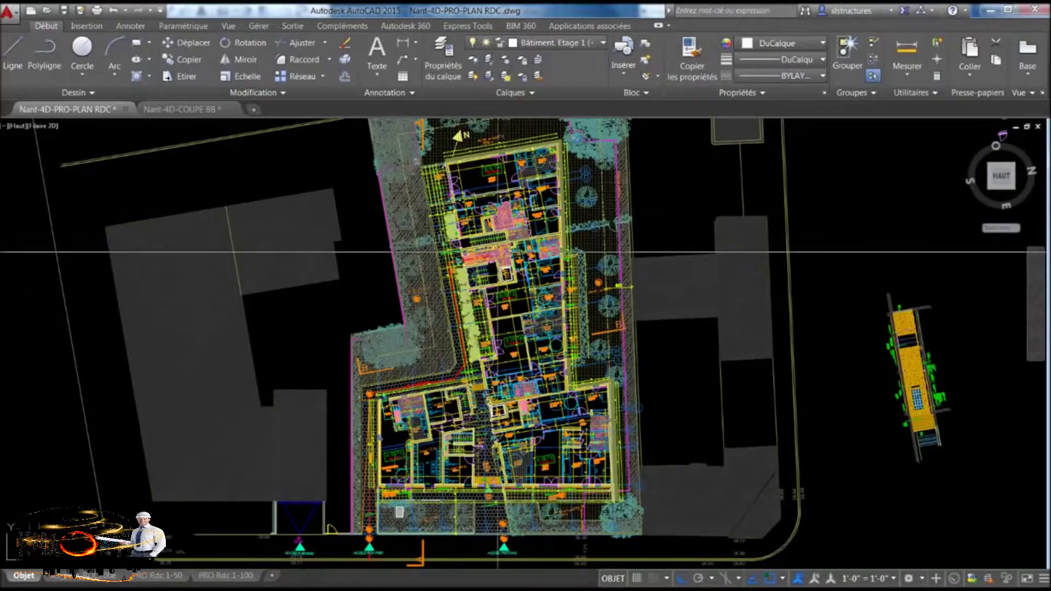
middle_drag(499, 283, 494, 249)
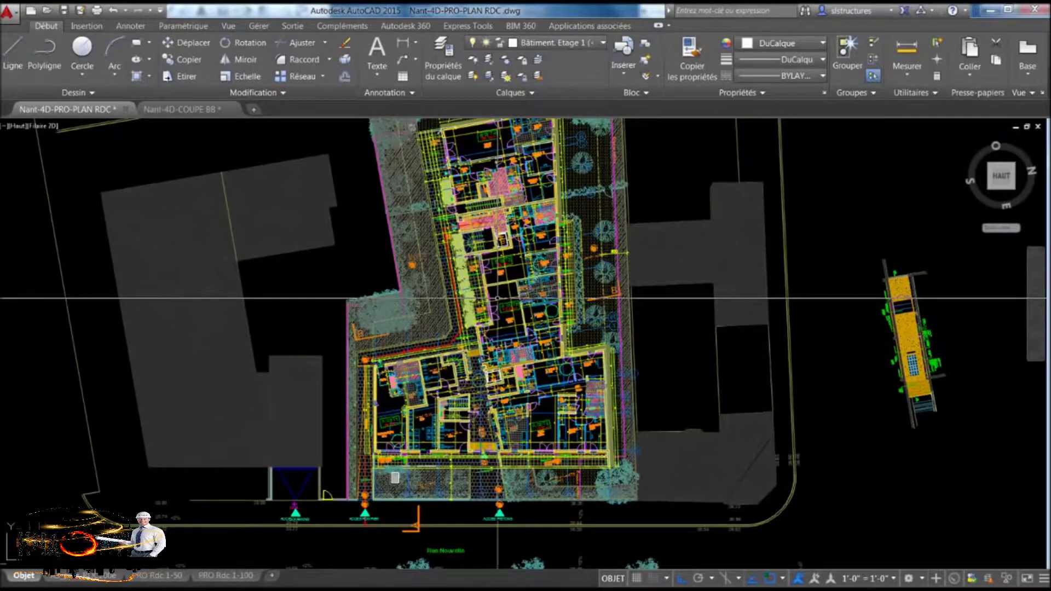
scroll(498, 415, up, 2)
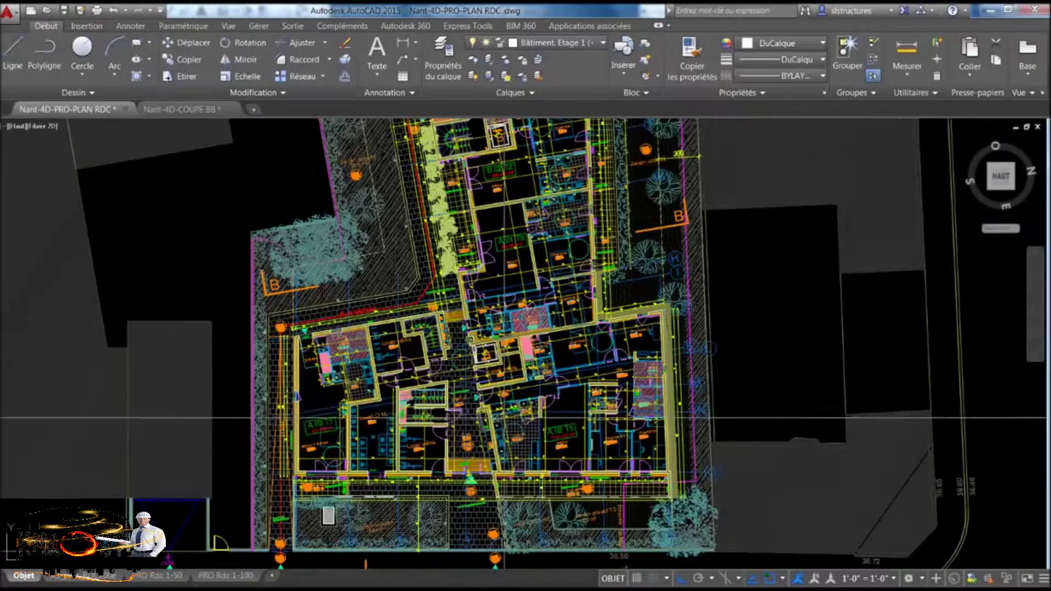
scroll(498, 415, up, 1)
scroll(497, 383, up, 1)
scroll(498, 339, up, 1)
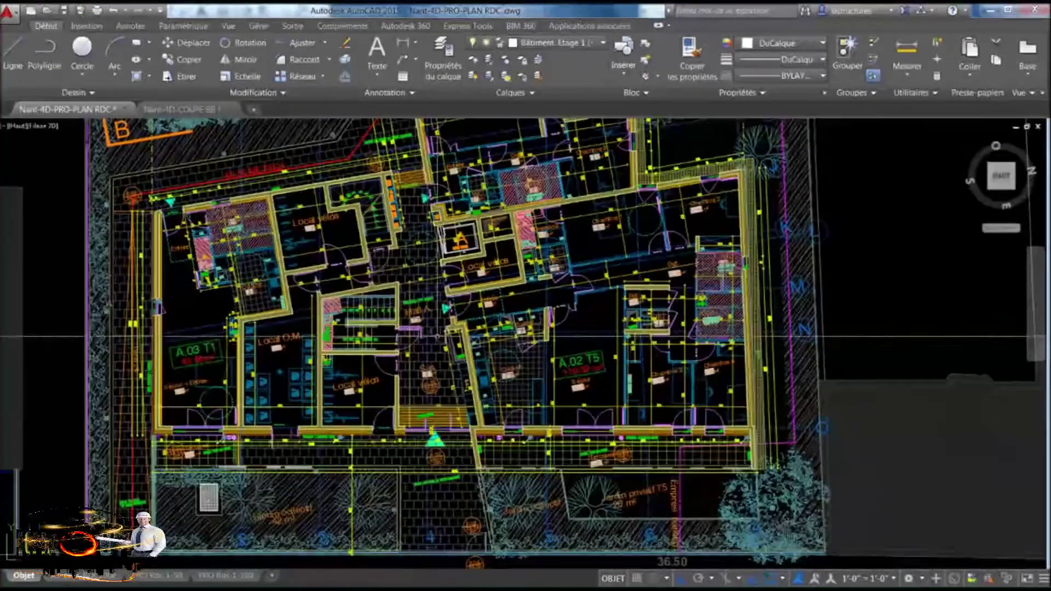
scroll(523, 307, down, 3)
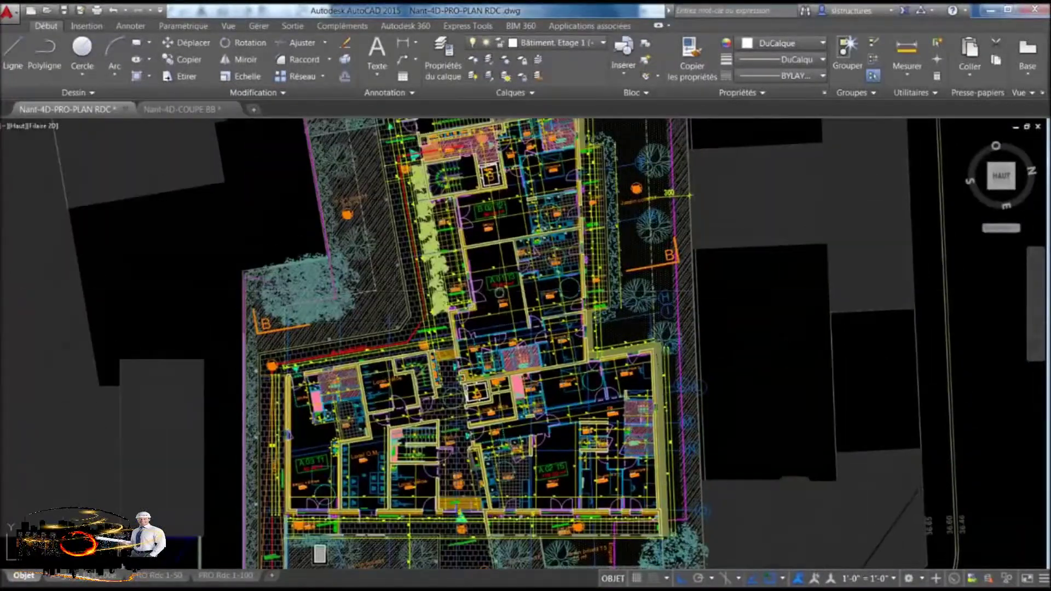
scroll(583, 256, up, 2)
Step: Pan over the building's north and south ends, then bring up the Nant-4D-COUPE BB section
middle_drag(583, 256, 585, 318)
middle_drag(585, 235, 585, 285)
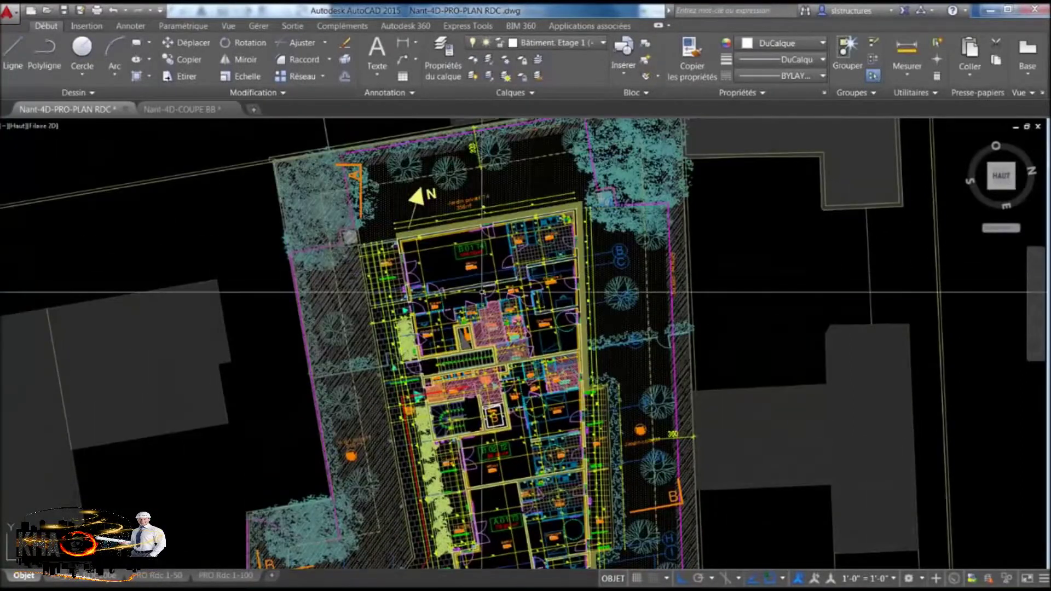
middle_drag(506, 390, 512, 235)
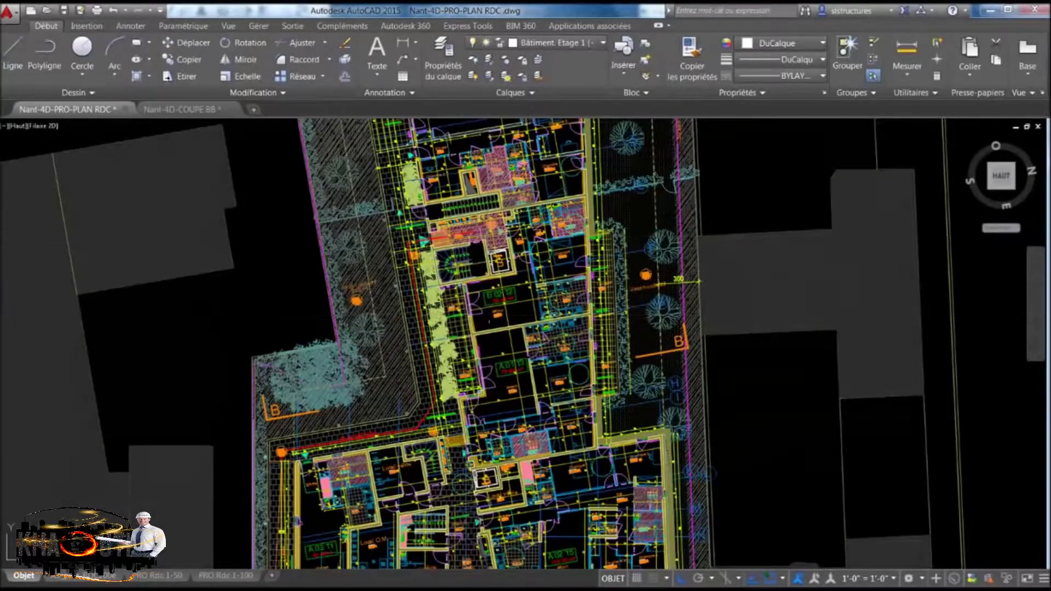
mouse_move(514, 346)
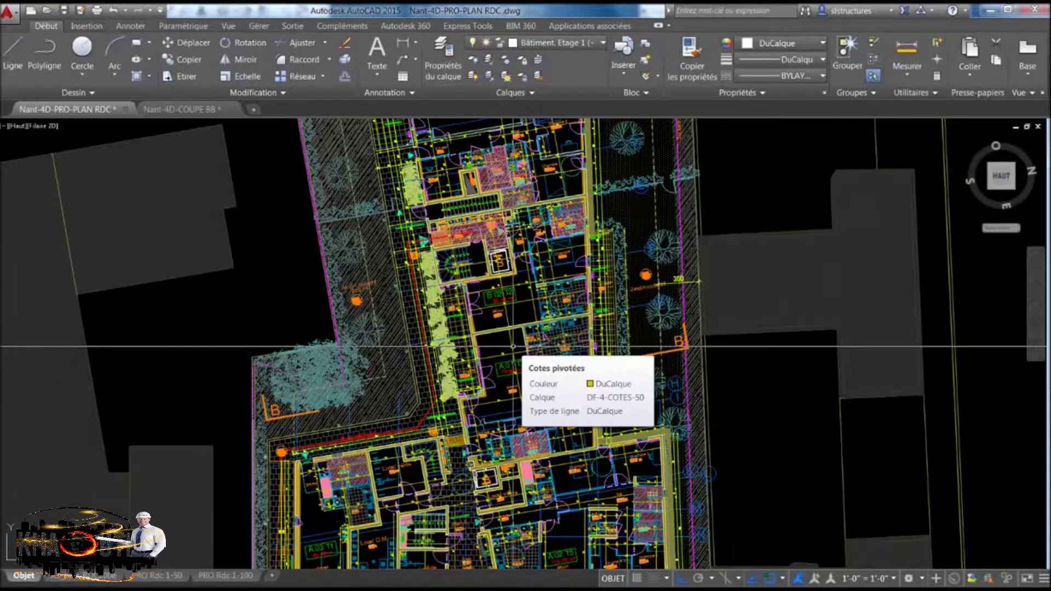
click(188, 110)
scroll(547, 320, down, 2)
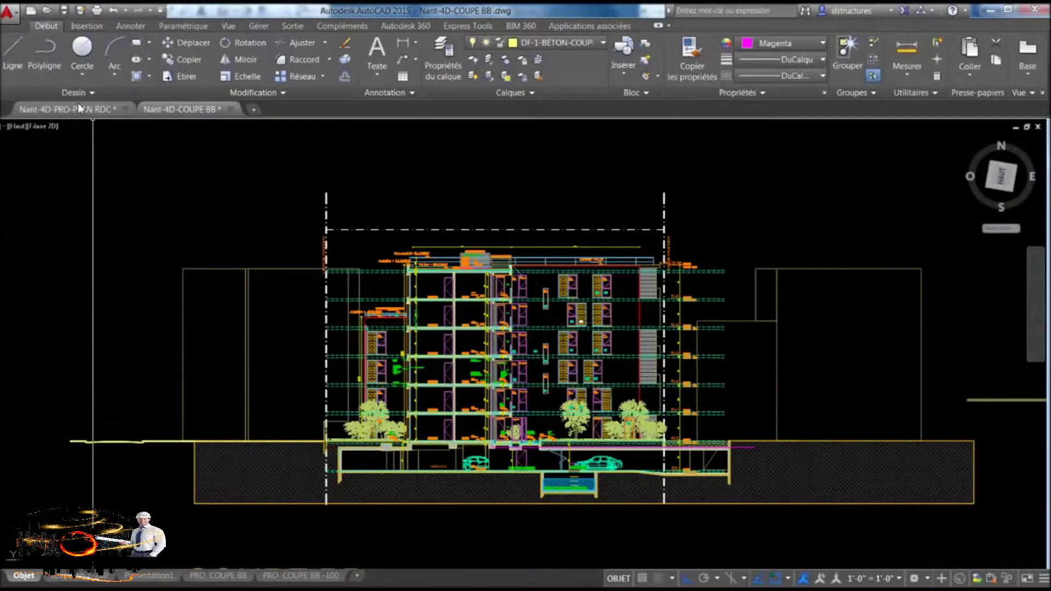
Step: Flip to the ground-floor plan and back to the COUPE BB section, recentring the building
click(66, 109)
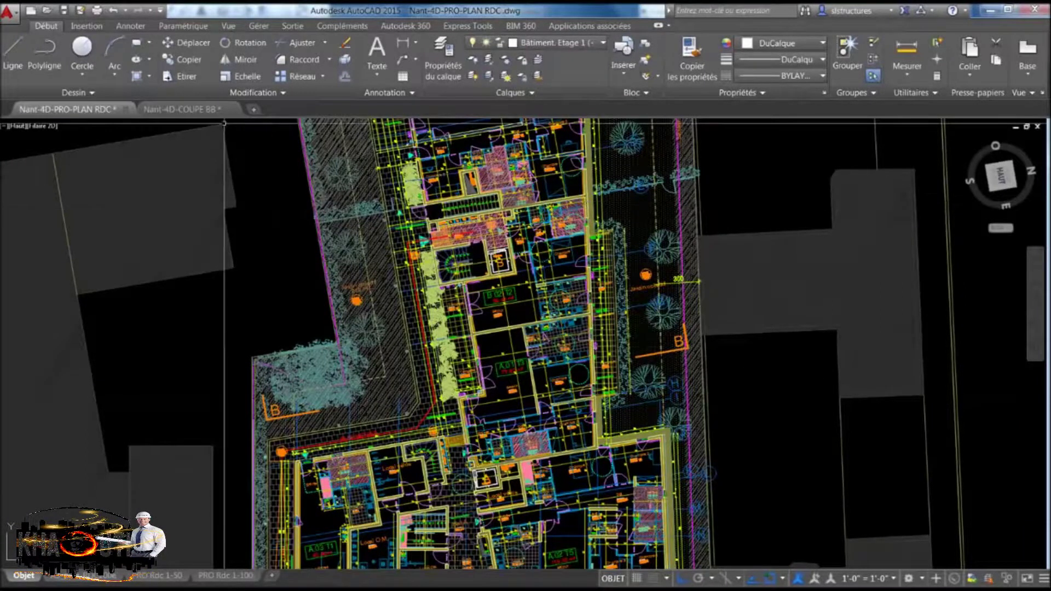
click(181, 109)
middle_drag(513, 329, 447, 289)
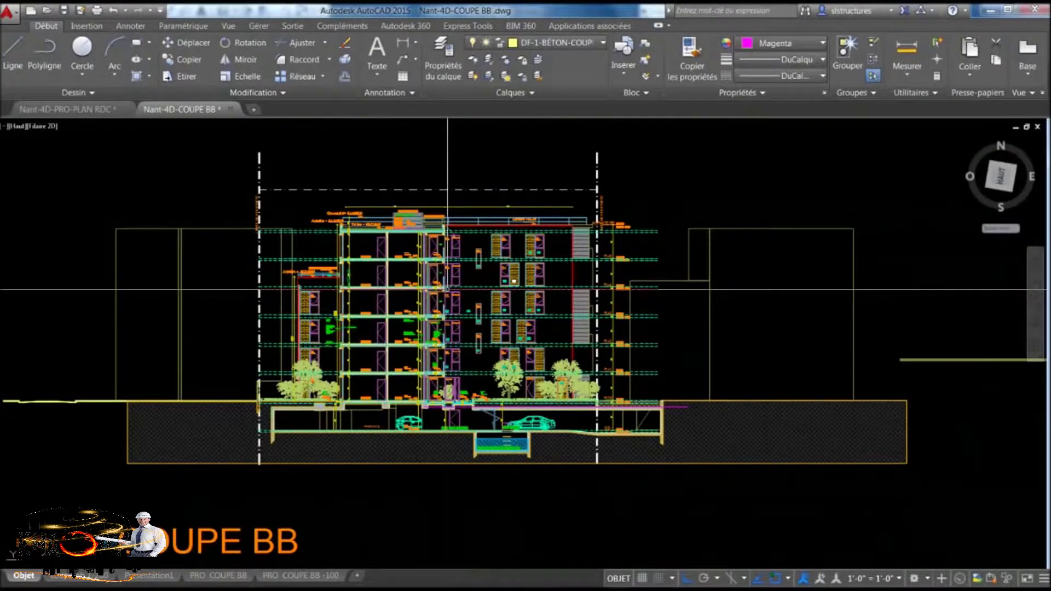
scroll(628, 361, up, 6)
scroll(628, 367, up, 4)
scroll(628, 367, down, 2)
Step: Pan along the section's level marks from R+5 down to SS-1, then return to Revit
middle_drag(612, 285, 612, 386)
scroll(580, 238, down, 2)
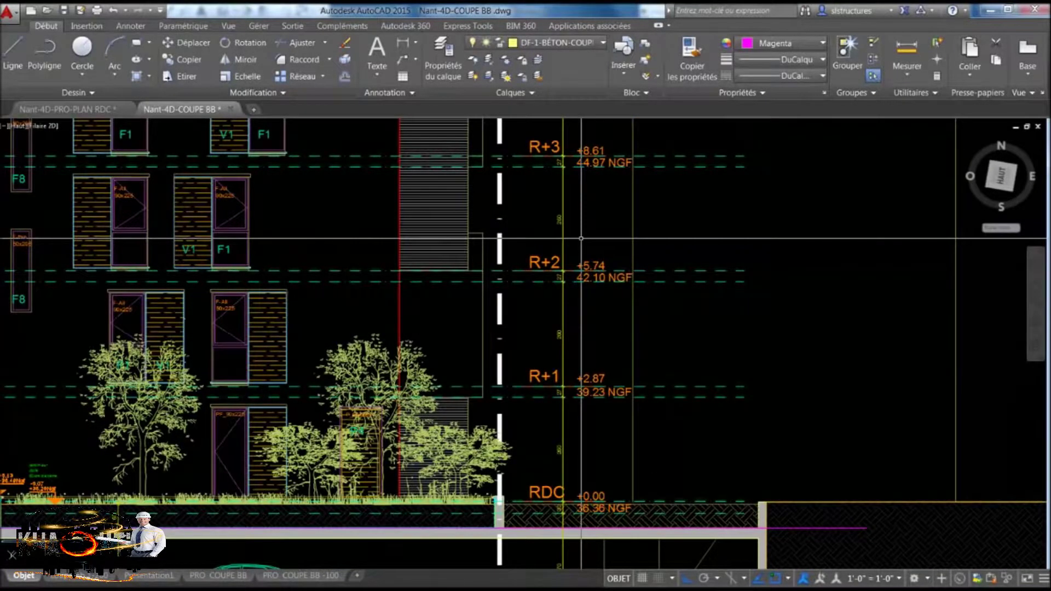
scroll(581, 238, down, 2)
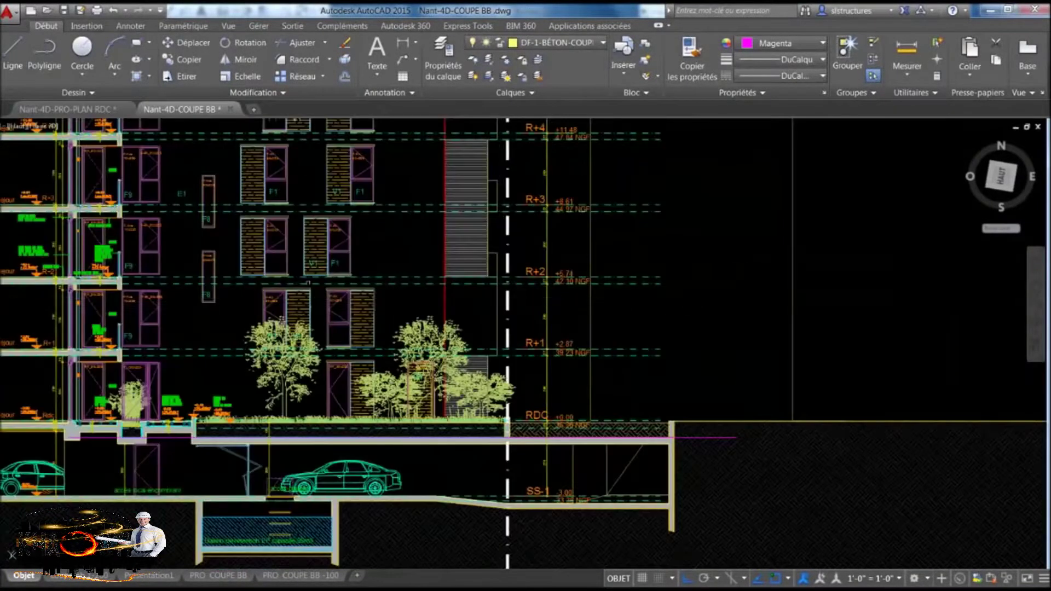
mouse_move(260, 186)
middle_down()
mouse_move(358, 225)
mouse_move(419, 233)
middle_up()
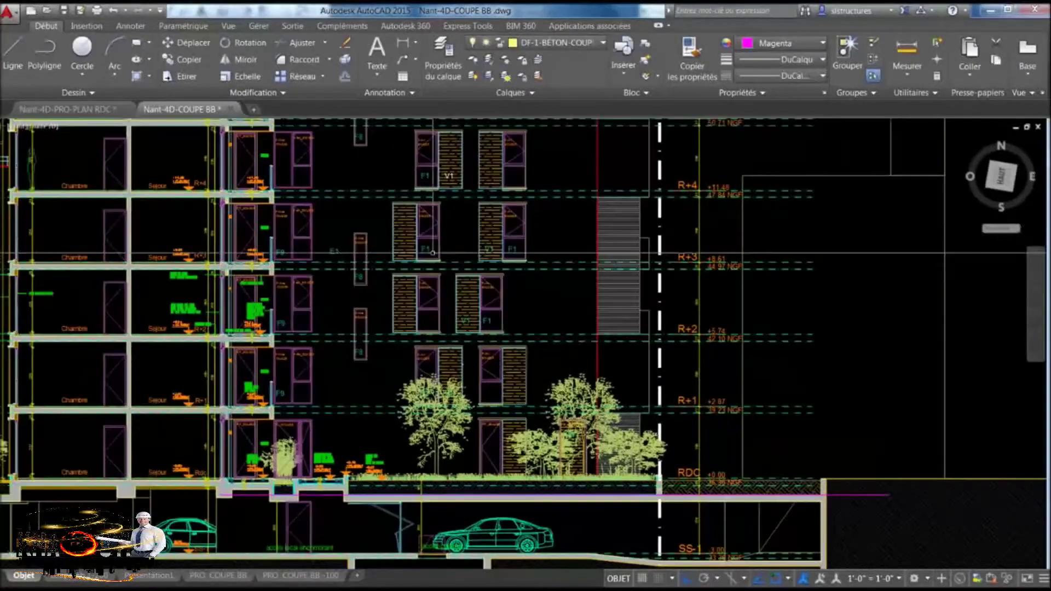
middle_drag(396, 276, 543, 336)
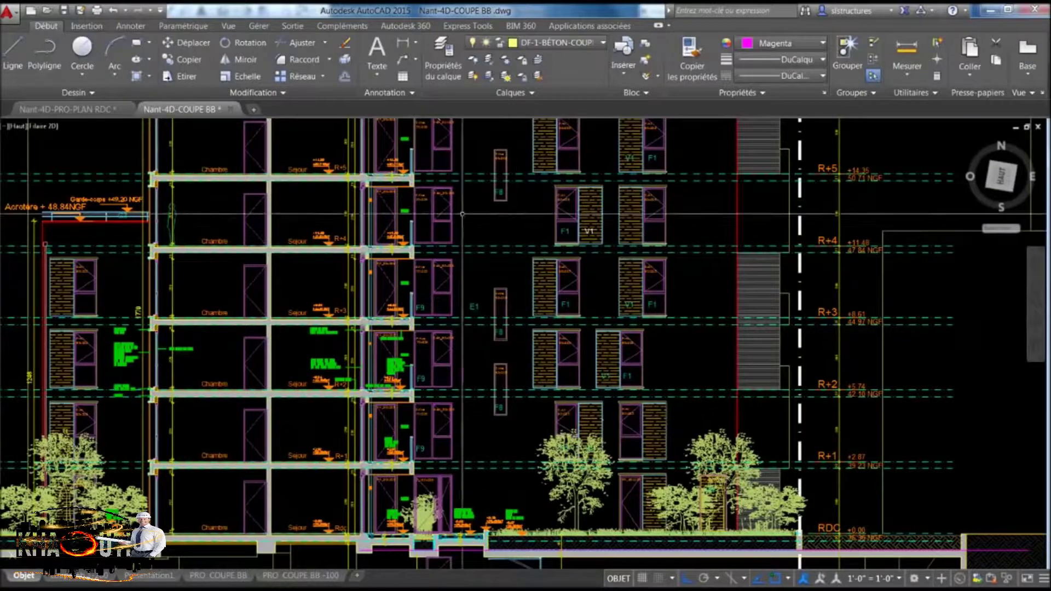
middle_drag(494, 363, 488, 310)
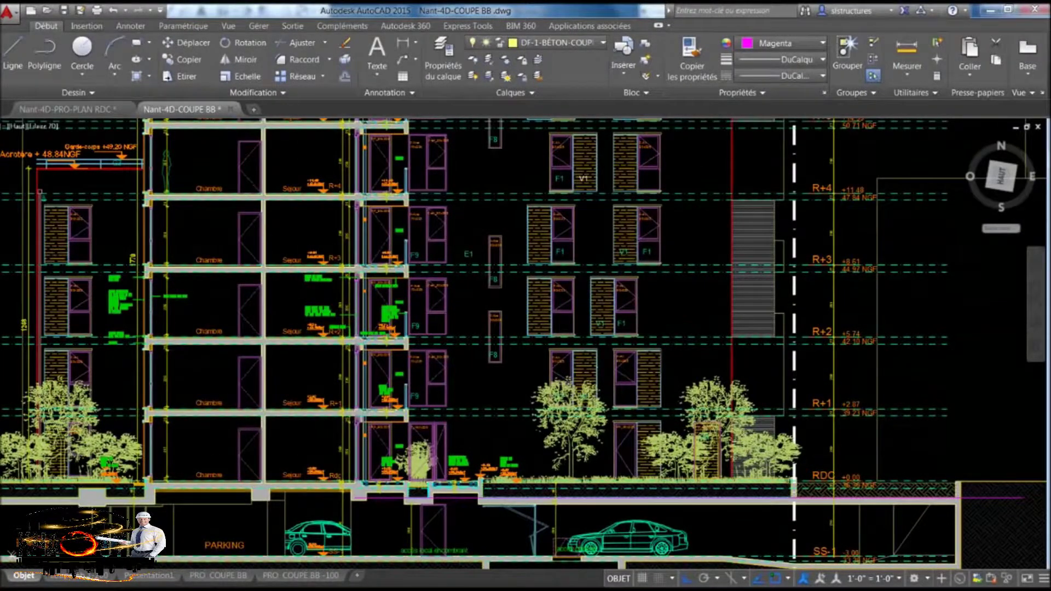
key(alt+Tab)
key(alt+Tab)
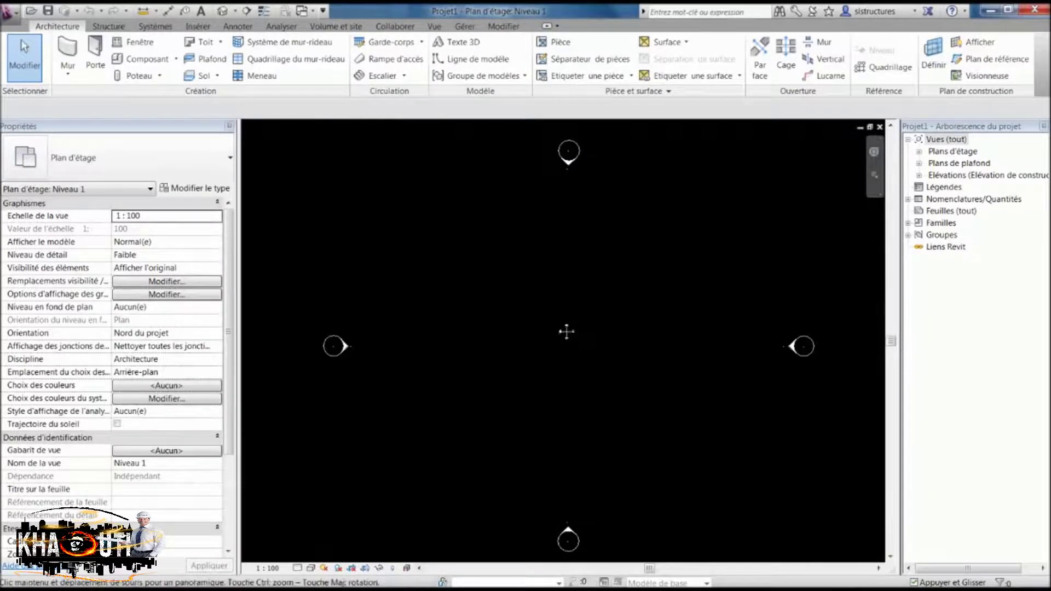
Step: Open the Sud elevation from its marker on the Niveau 1 plan
middle_drag(565, 331, 561, 329)
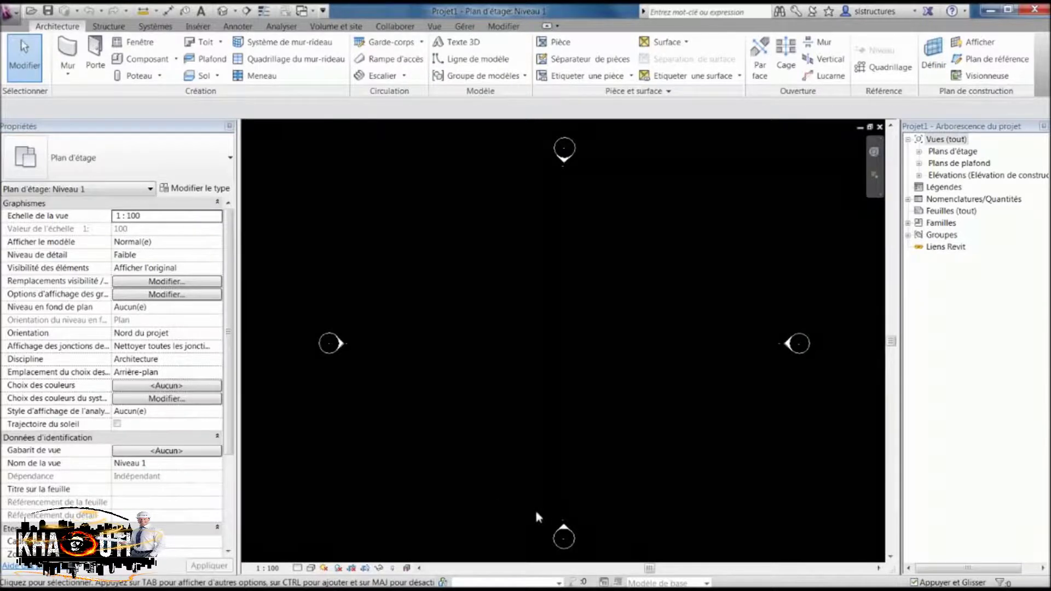
click(568, 530)
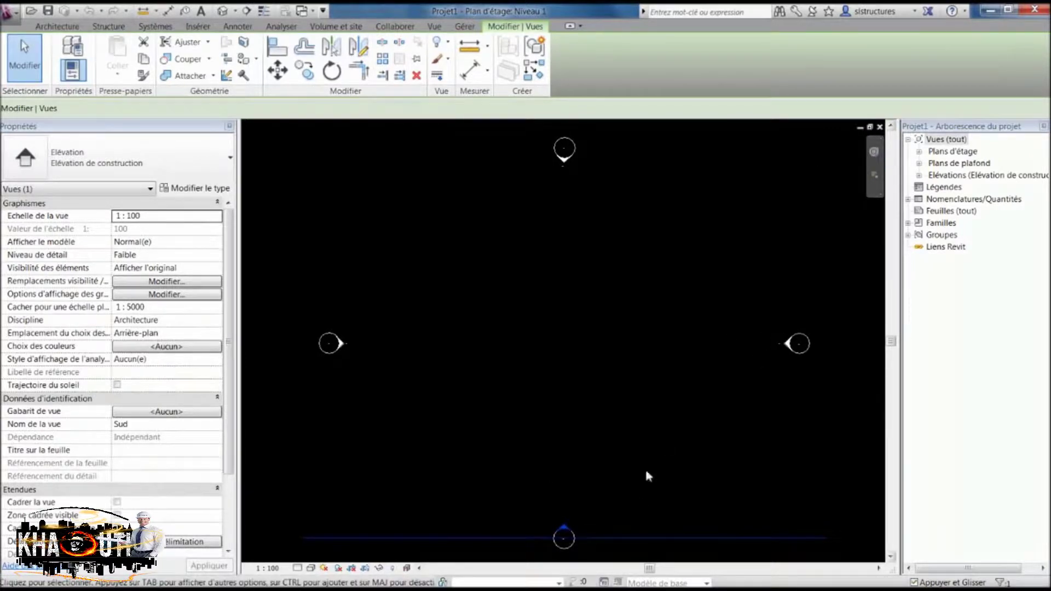
double_click(566, 528)
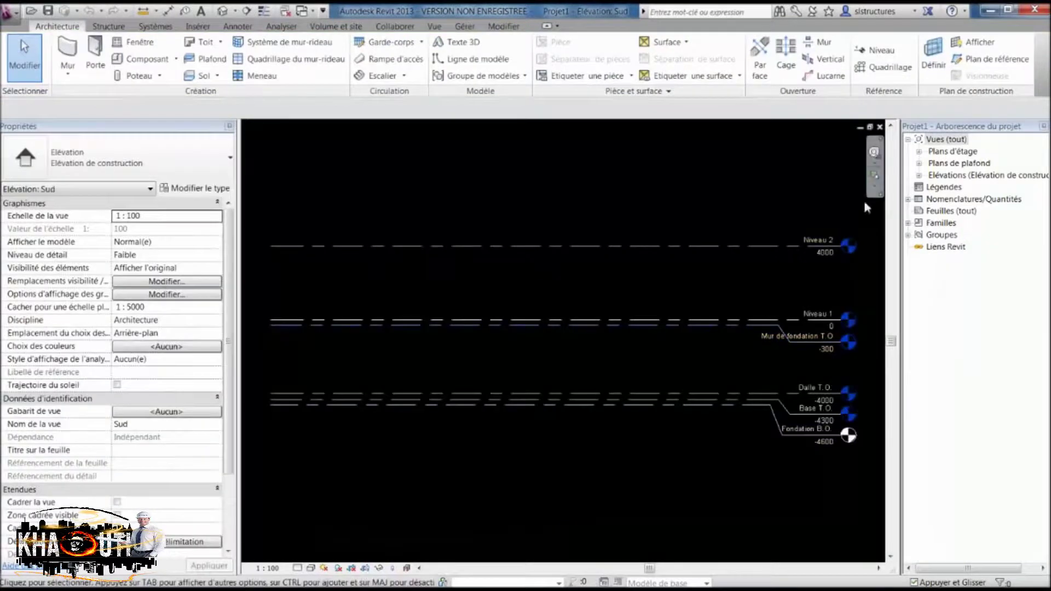
Step: Expand Elévations and Plans d'étage in the Project Browser and select Base T.O
click(920, 176)
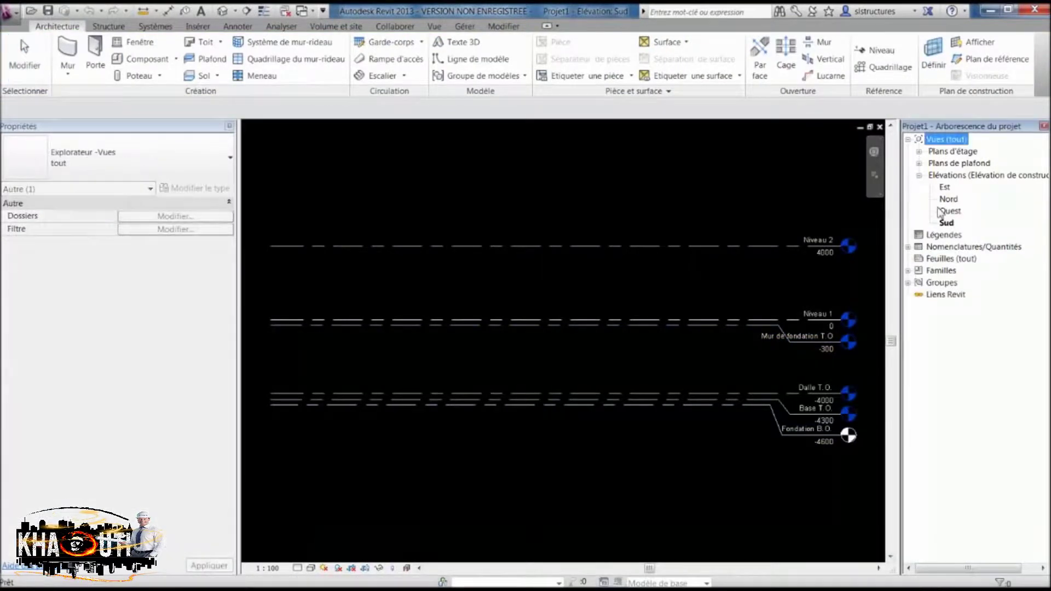
click(920, 152)
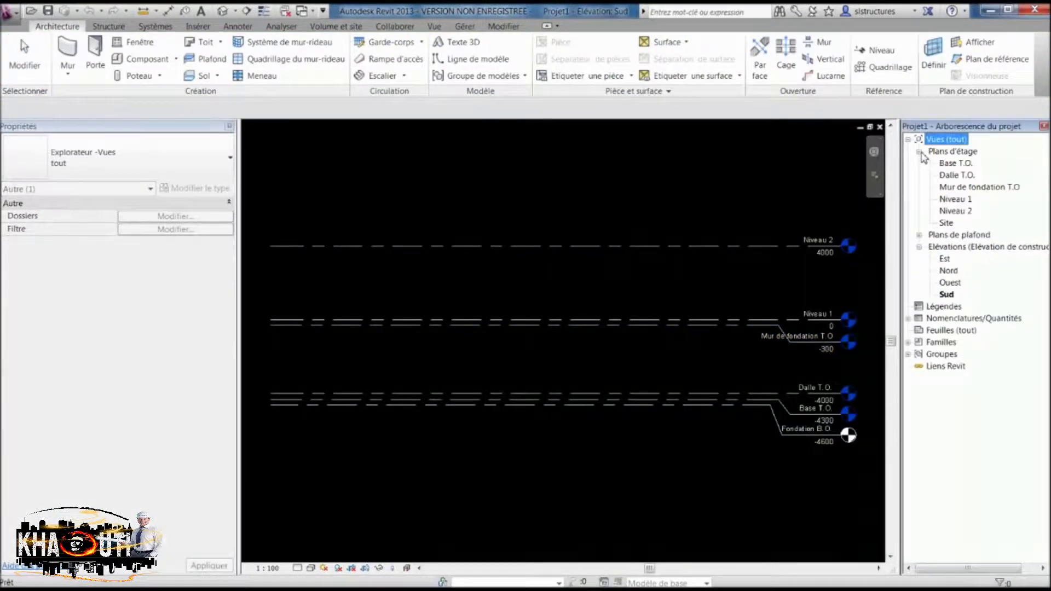
click(949, 163)
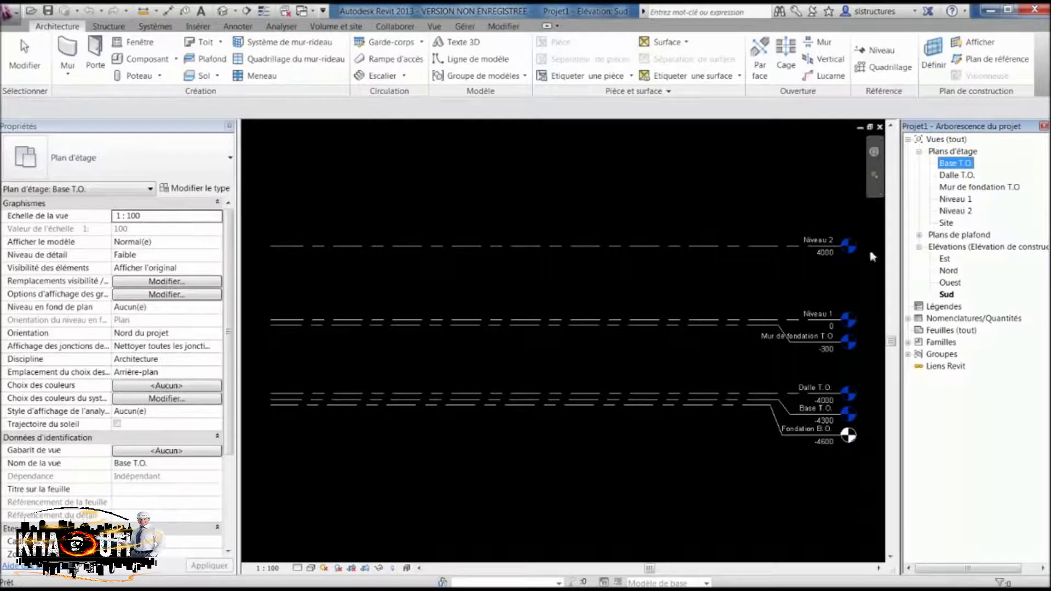
Step: Delete the template levels below Niveau 1 together with their associated views
mouse_move(824, 504)
mouse_down()
mouse_move(757, 361)
mouse_move(759, 338)
mouse_up()
key(Delete)
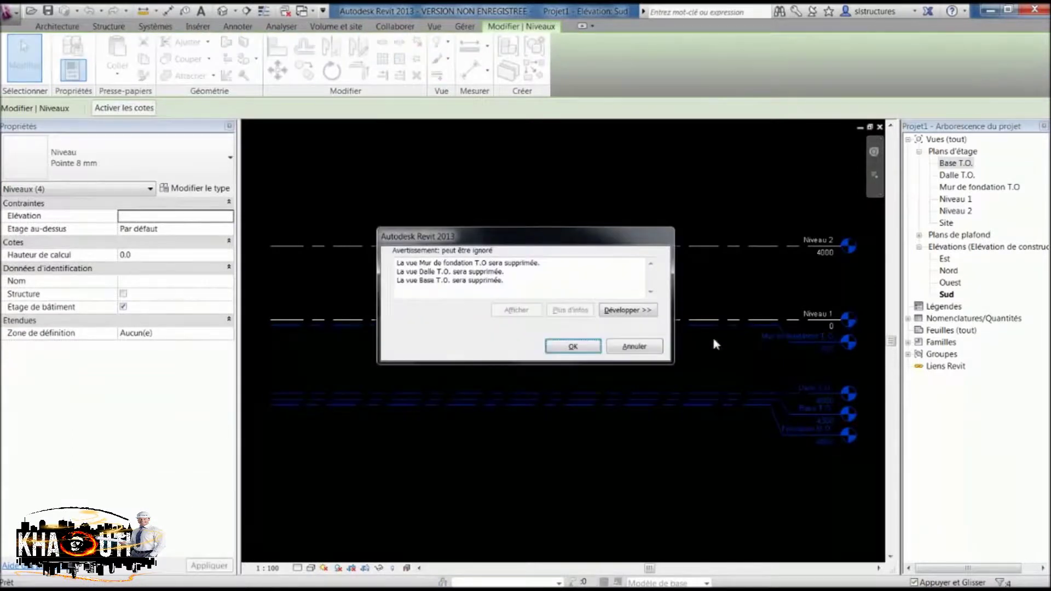
click(588, 344)
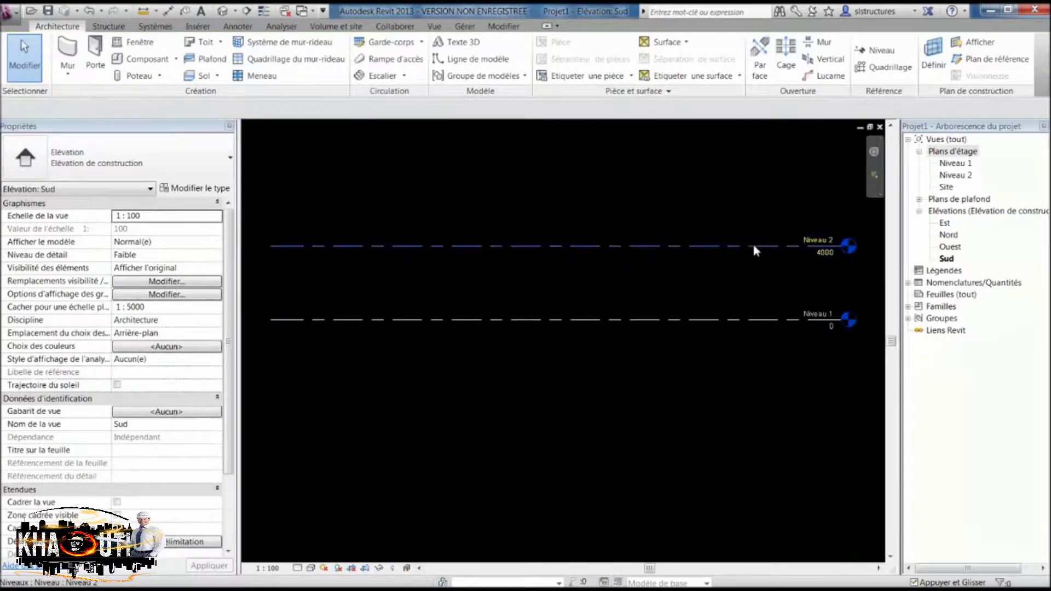
middle_drag(752, 242, 659, 255)
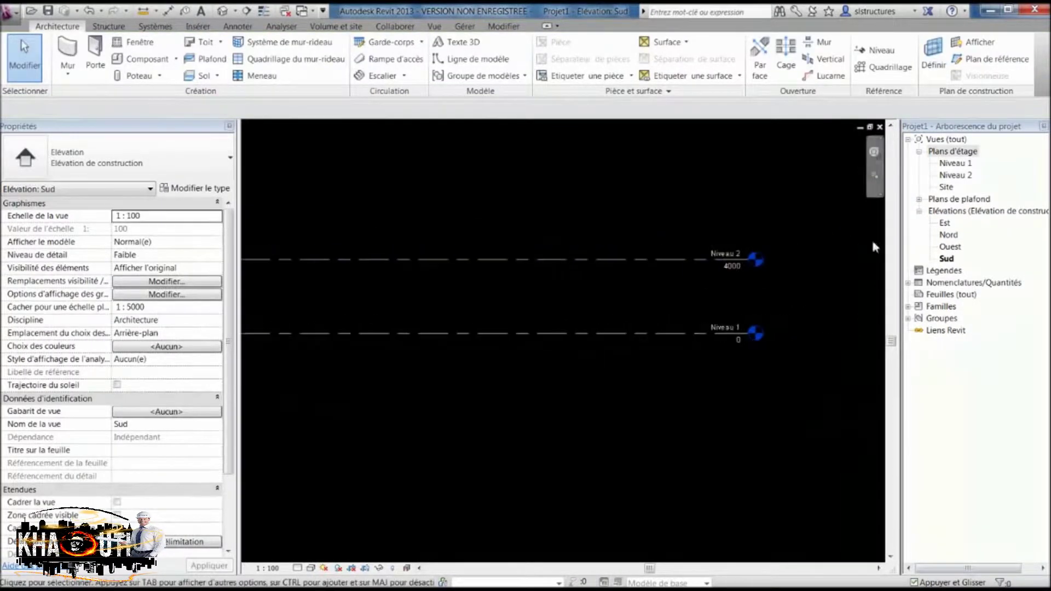
Step: Delete the Site, Niveau 1 and Niveau 2 floor plans and both ceiling plans
click(948, 188)
key(Delete)
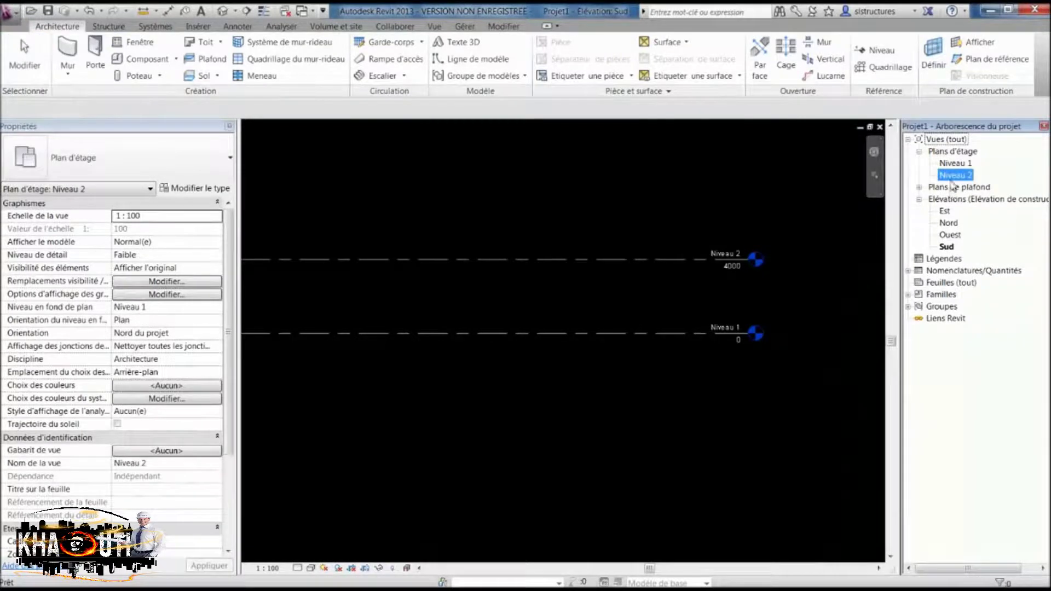
ctrl+click(955, 163)
key(Delete)
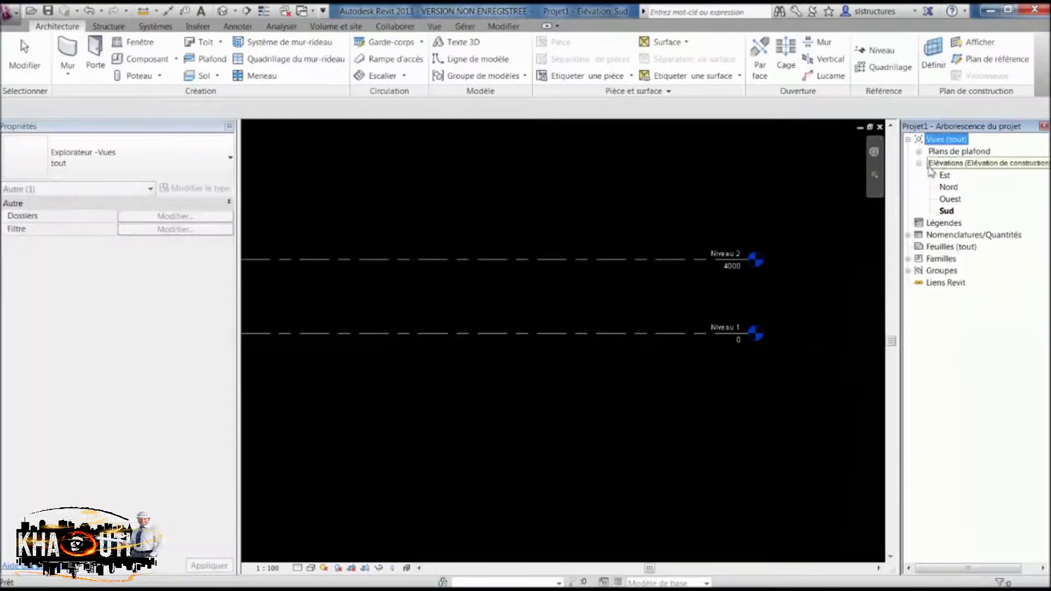
click(919, 151)
click(950, 163)
key(Delete)
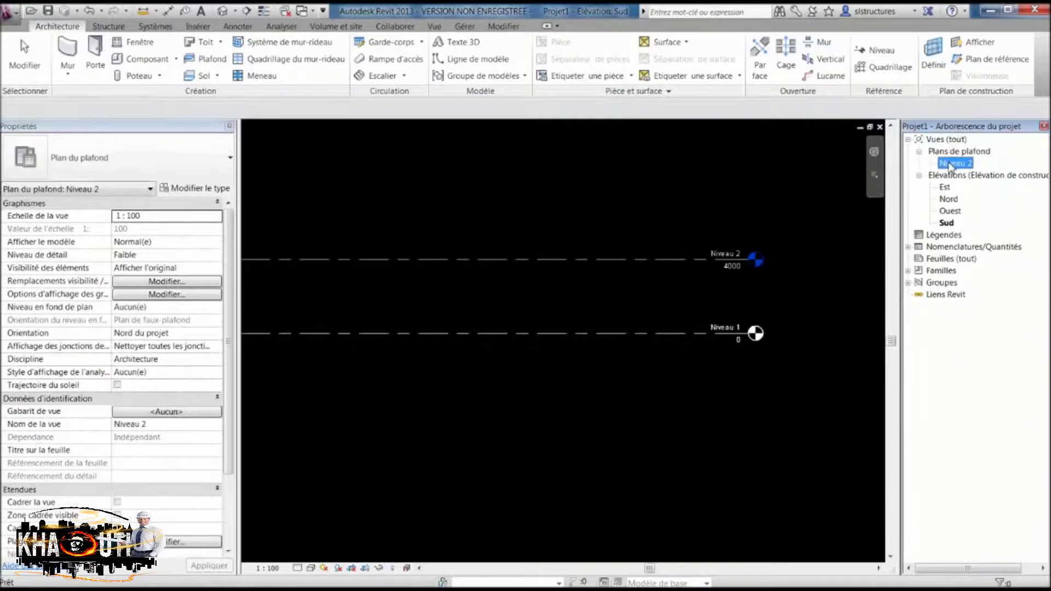
key(Delete)
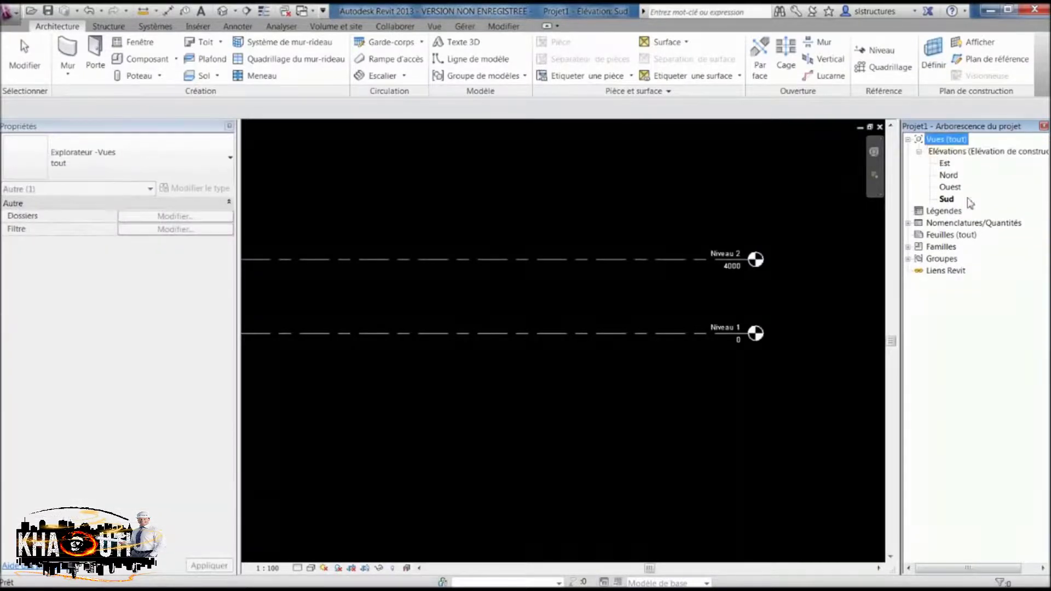
Step: Clear the selection and recentre the Sud elevation on Niveau 1 and Niveau 2
click(718, 235)
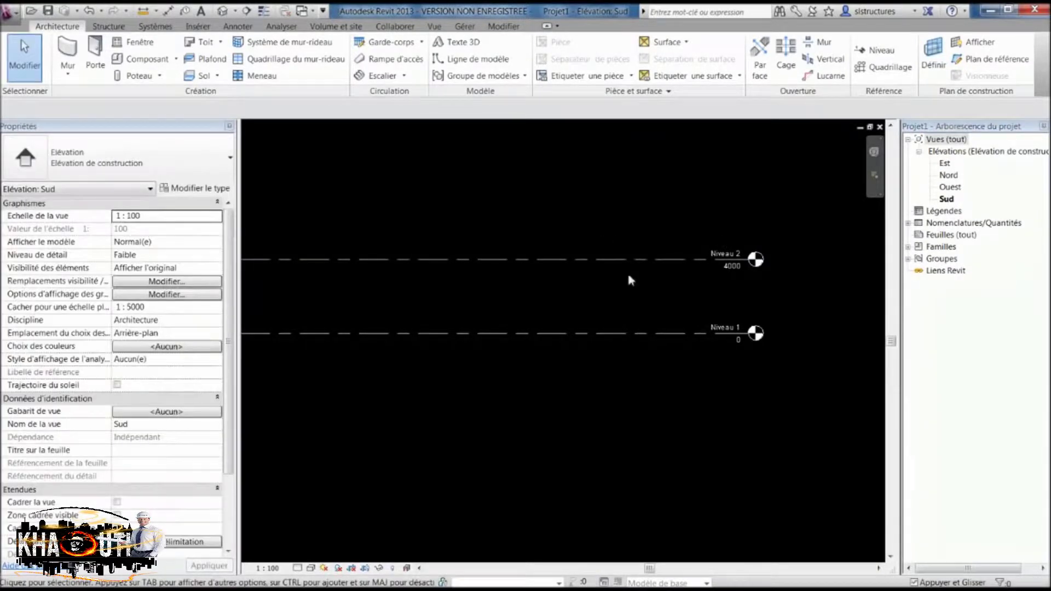
middle_click(581, 310)
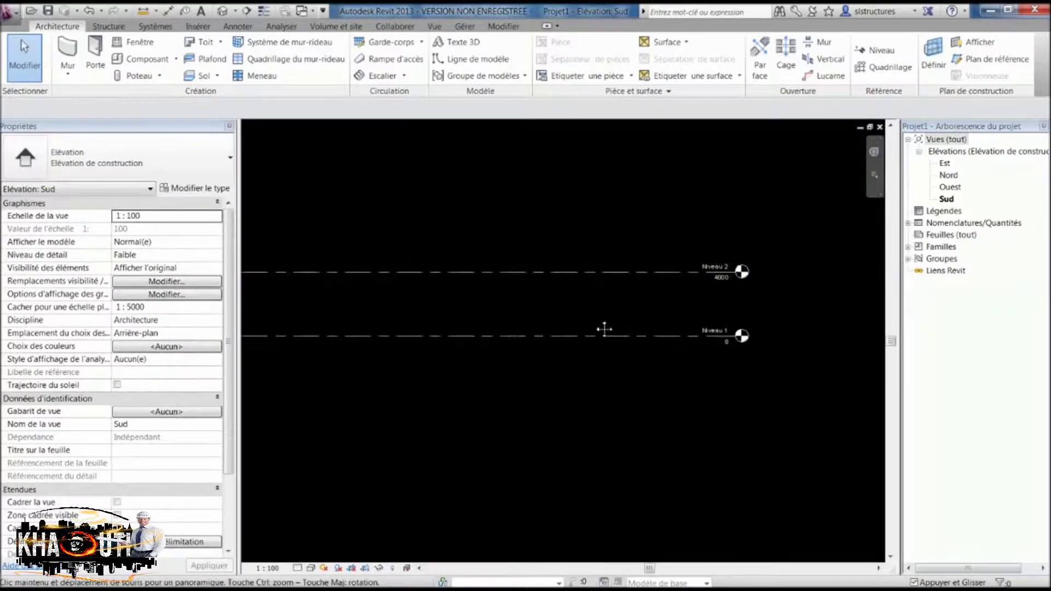
scroll(738, 317, up, 3)
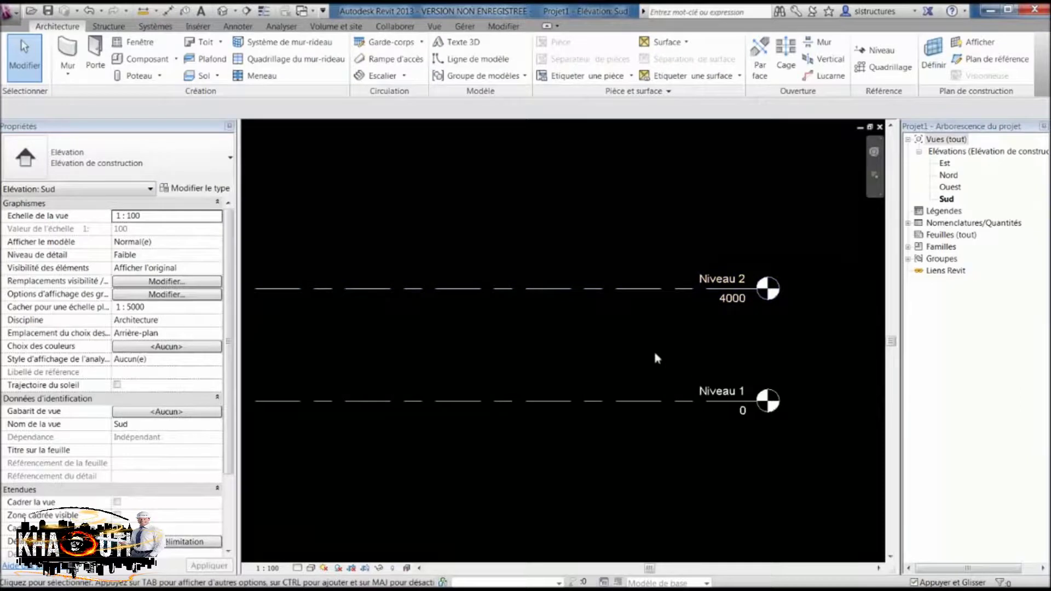
scroll(656, 356, down, 1)
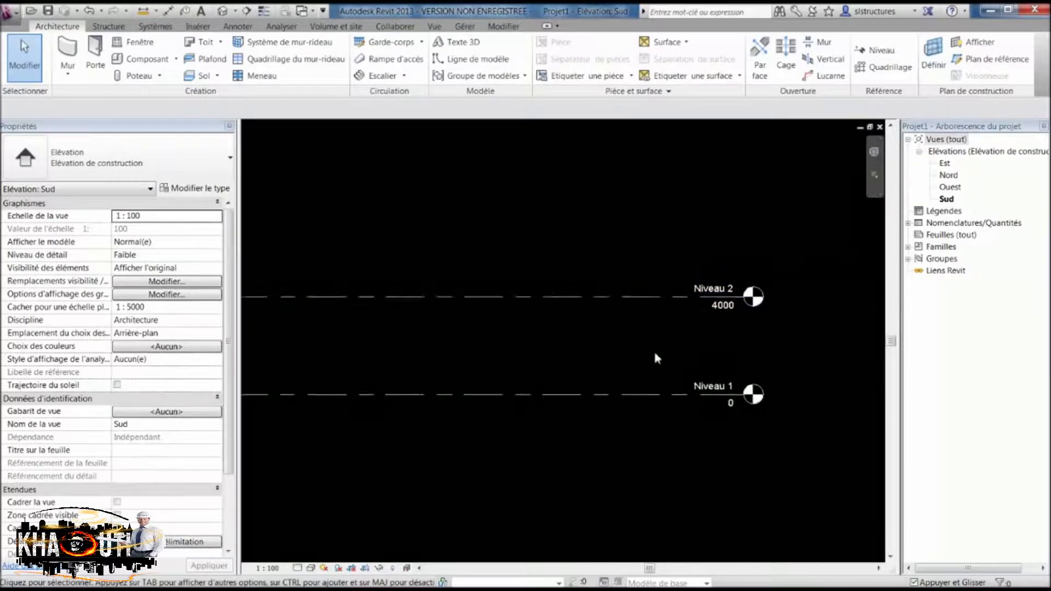
Step: Set the project Longueur units to Mètres with rounding of 2 decimals in Gérer > Unités
click(468, 28)
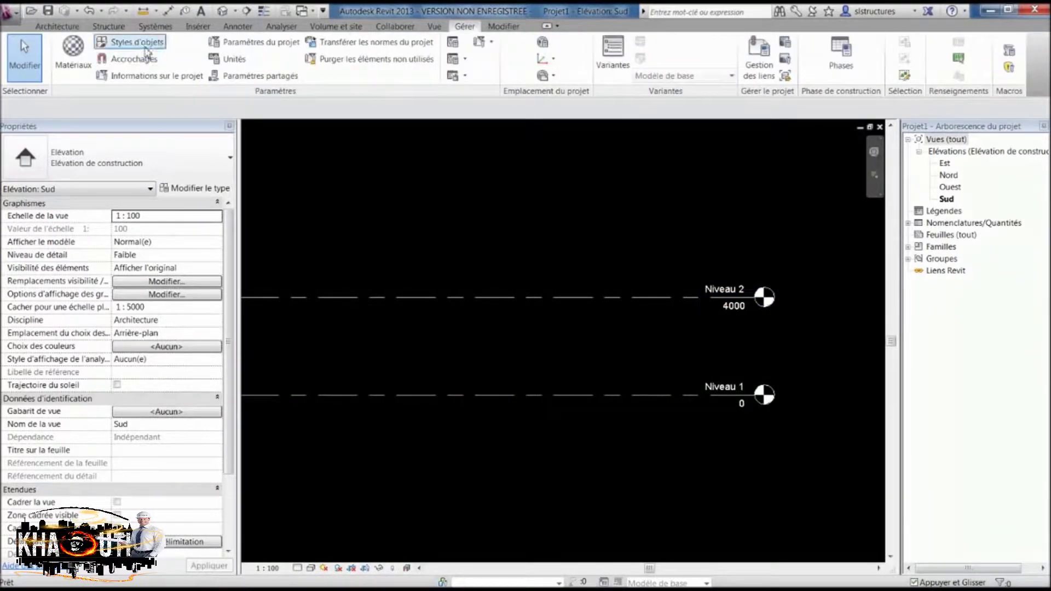
click(230, 58)
click(605, 207)
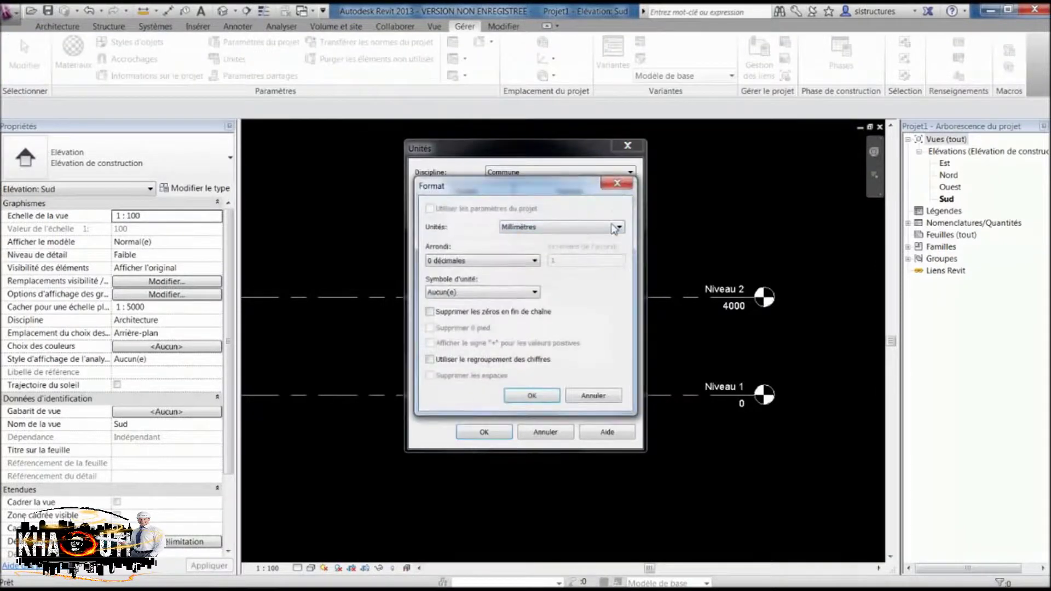
click(599, 227)
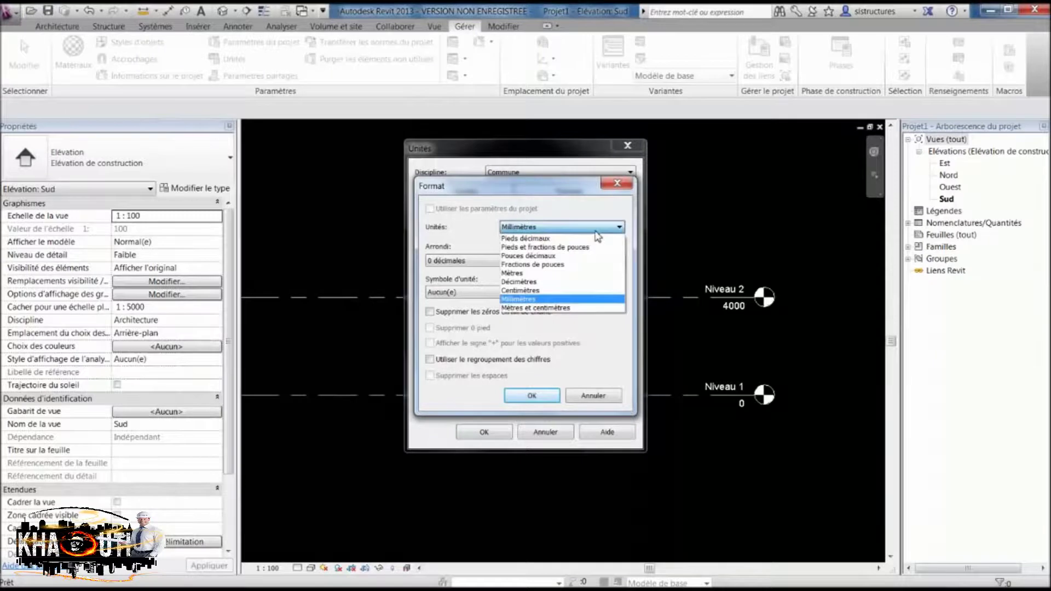
click(526, 271)
click(463, 260)
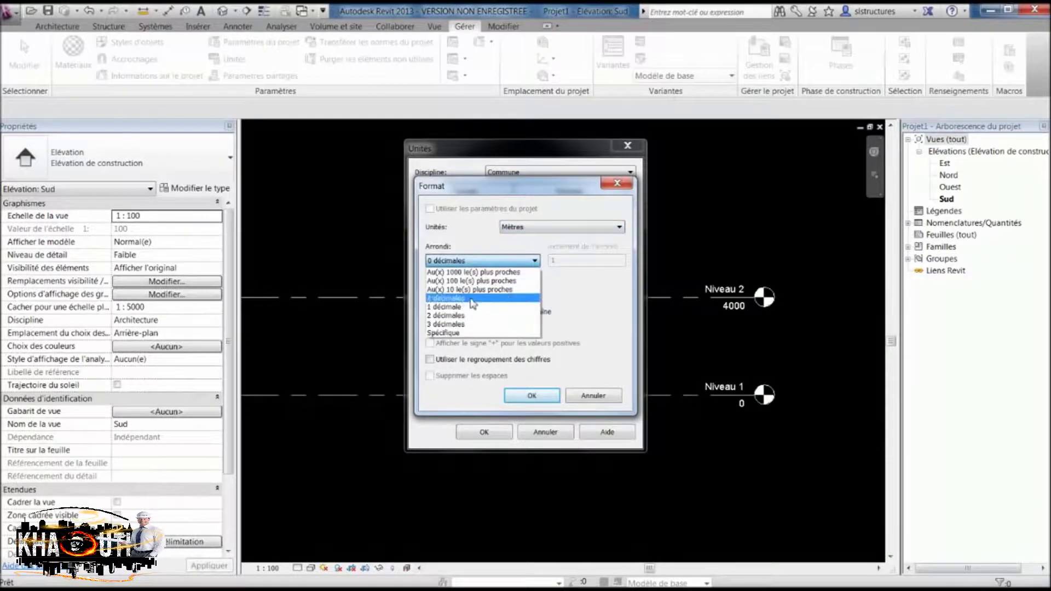
click(471, 315)
click(531, 395)
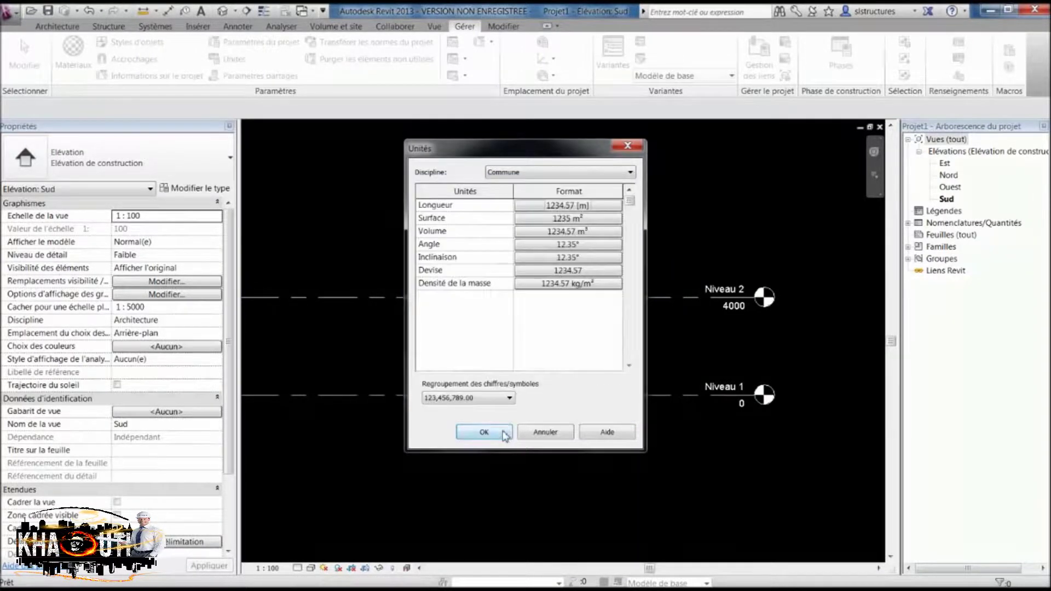
click(483, 432)
scroll(663, 358, down, 2)
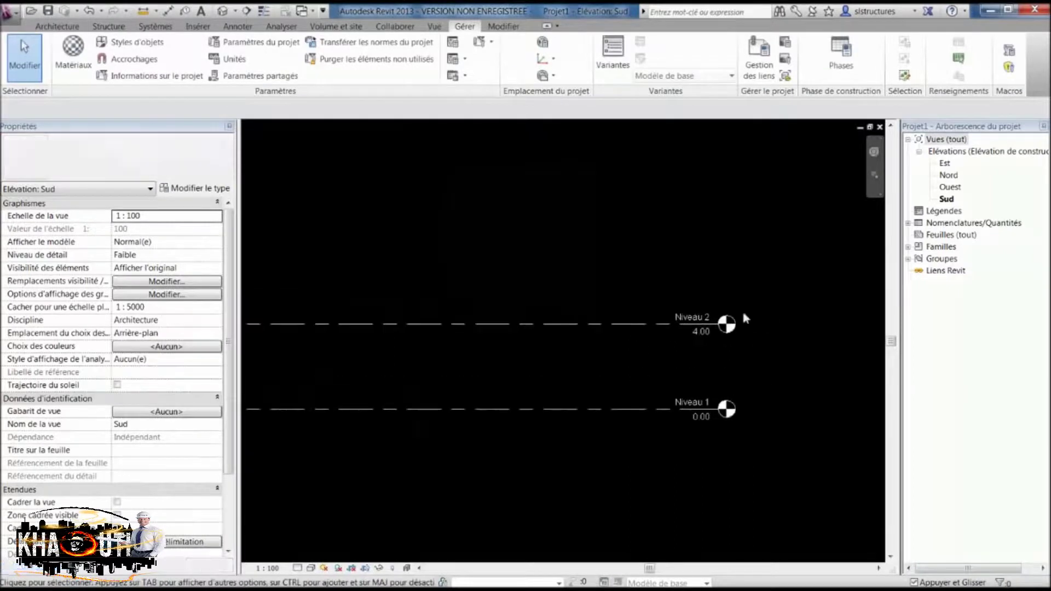
scroll(629, 335, down, 1)
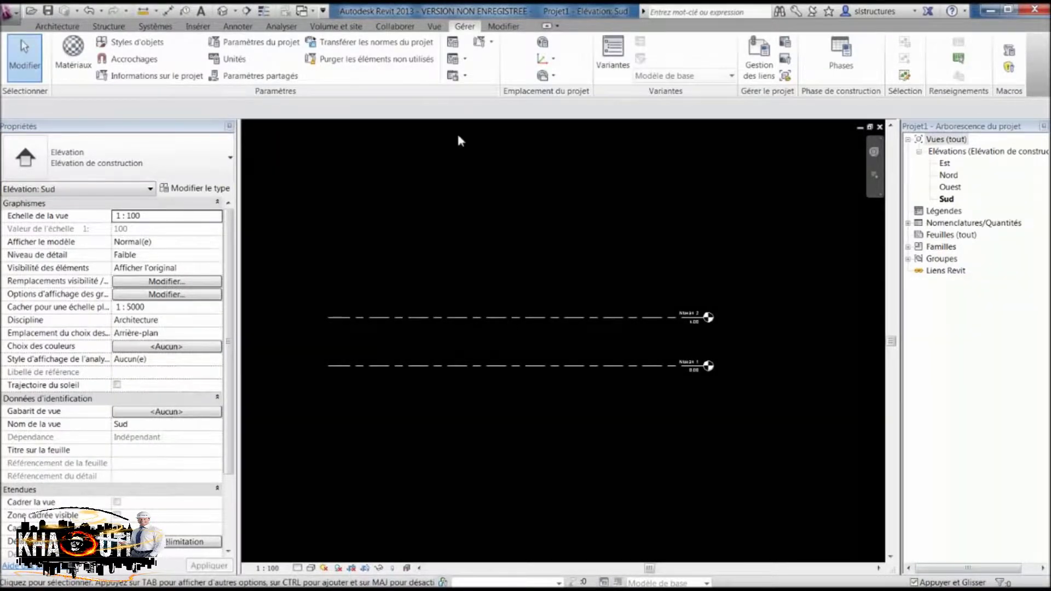
Step: Go to the Insérer ribbon tab and bring up Importer CAO
click(197, 27)
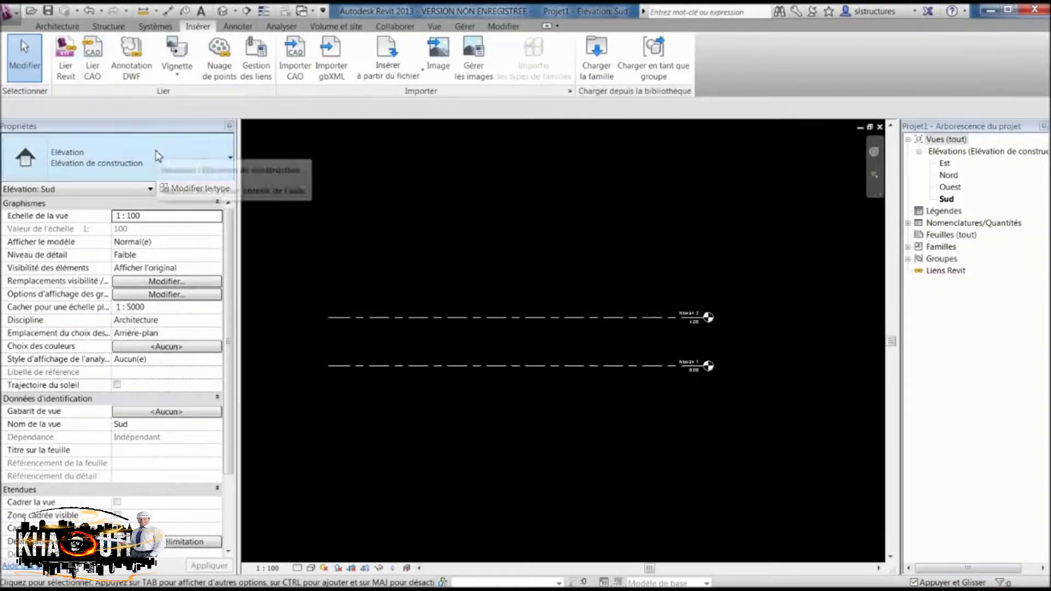
click(282, 72)
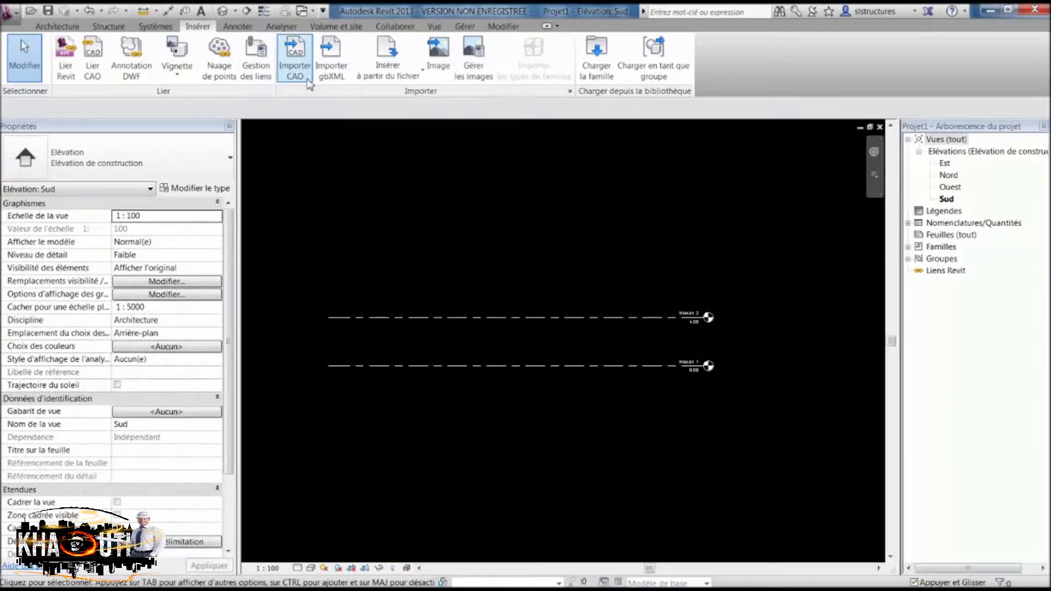
Step: Browse to P:\1 - PROJETS\...\2 - Documents reçus\1 - Architecte and select Nant-4D-COUPE BB
click(310, 75)
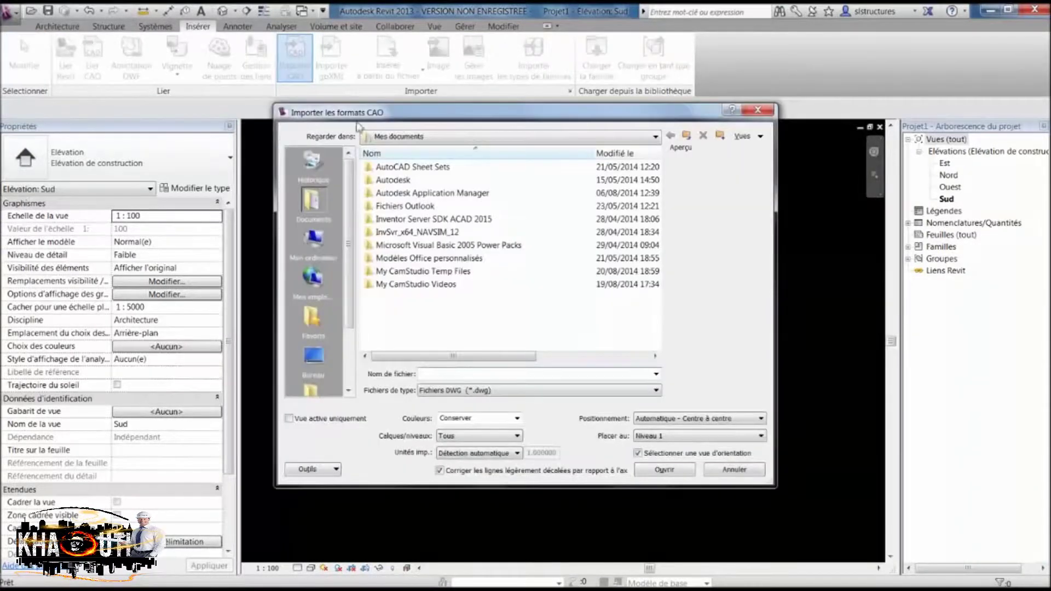
click(315, 243)
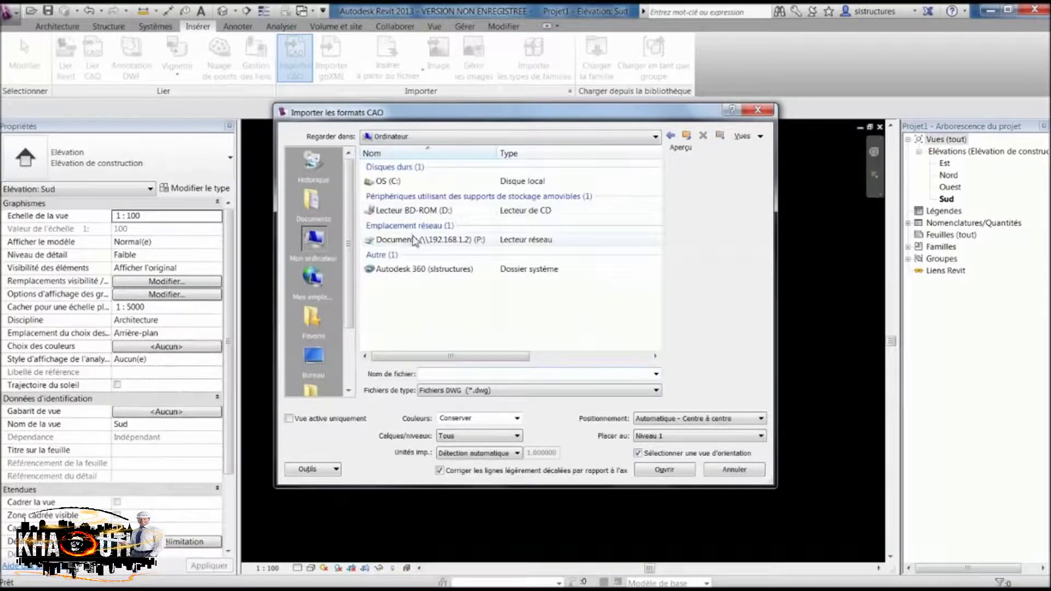
double_click(416, 241)
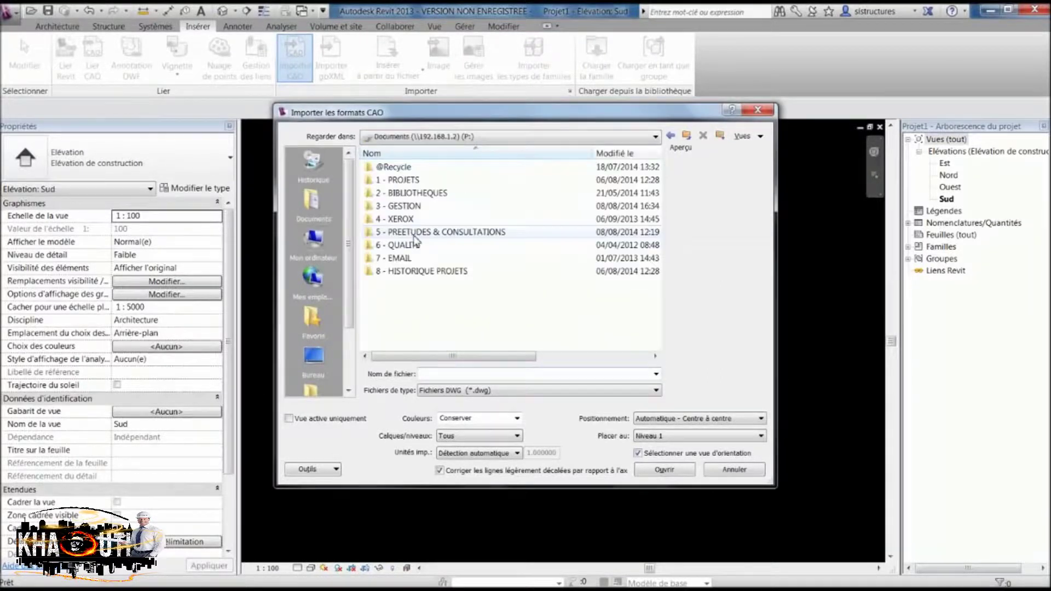
double_click(419, 181)
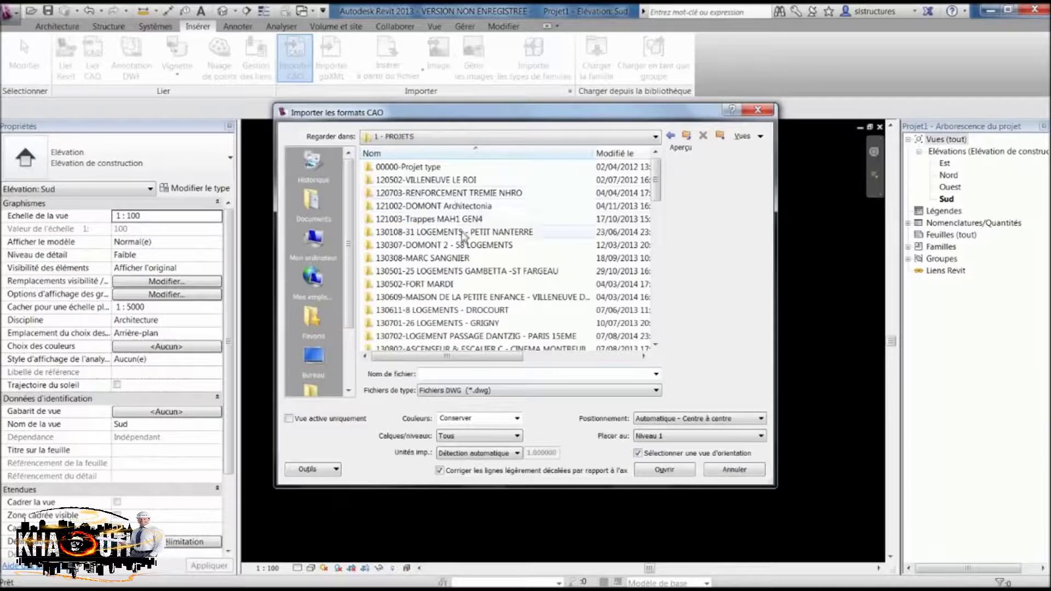
double_click(404, 232)
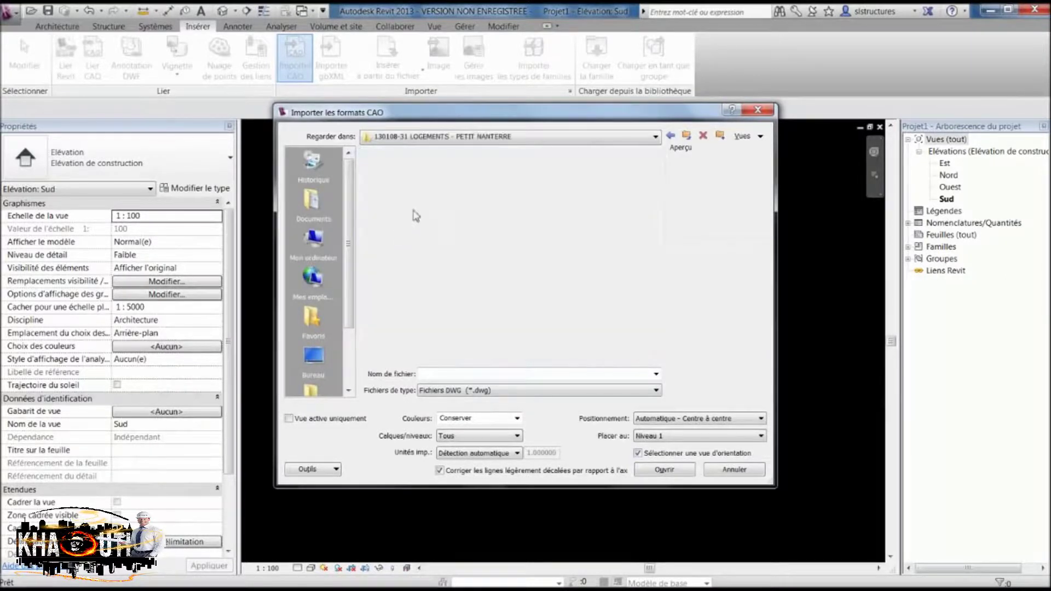
double_click(421, 182)
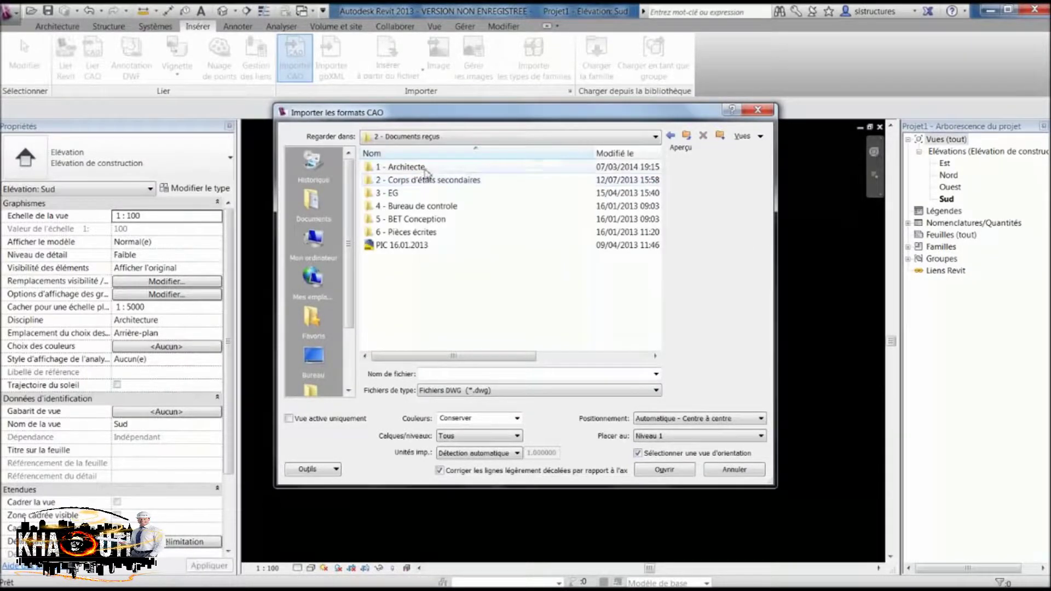
double_click(426, 169)
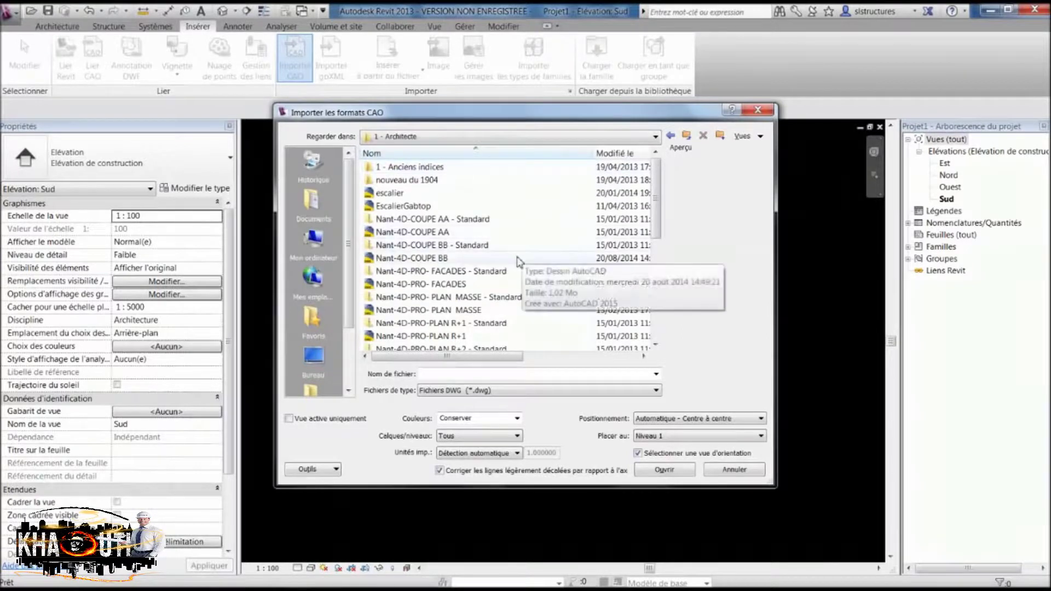
click(519, 260)
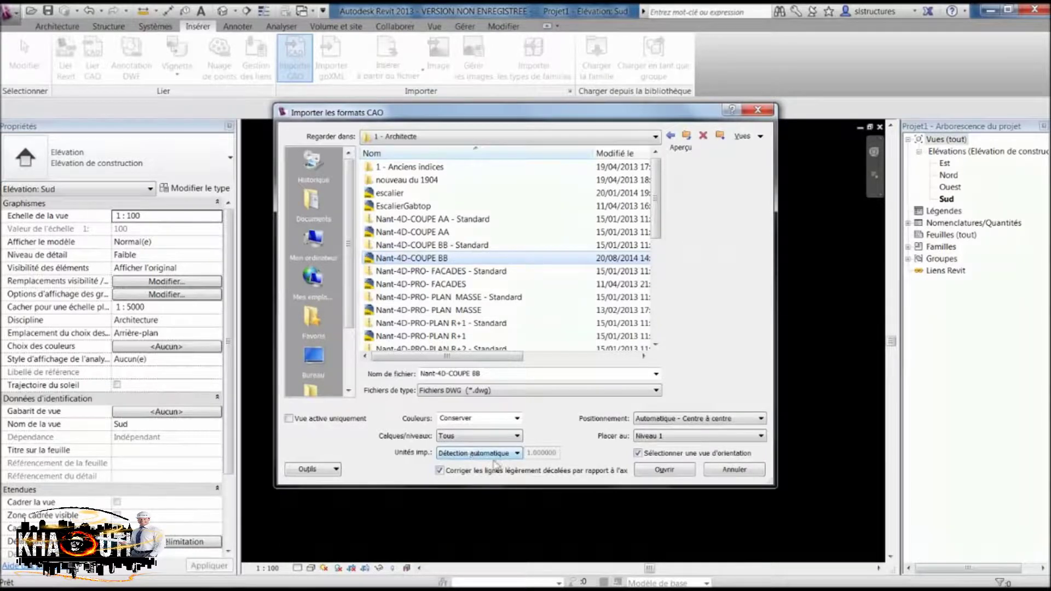
mouse_move(525, 575)
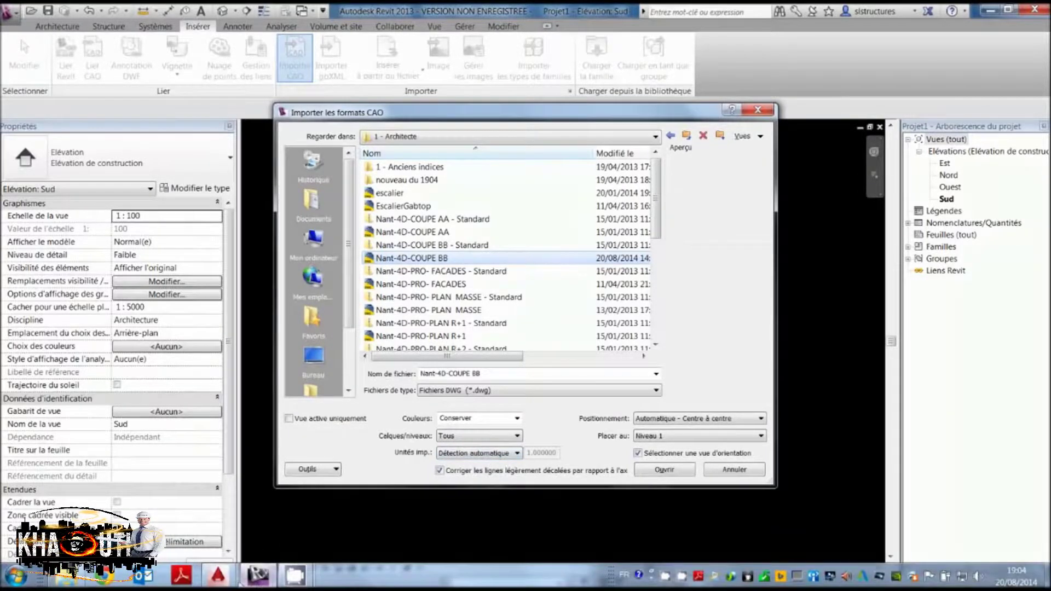
Step: In AutoCAD, zoom to the R+3 and R+2 level markers and check the Annotation dimension styles
click(271, 517)
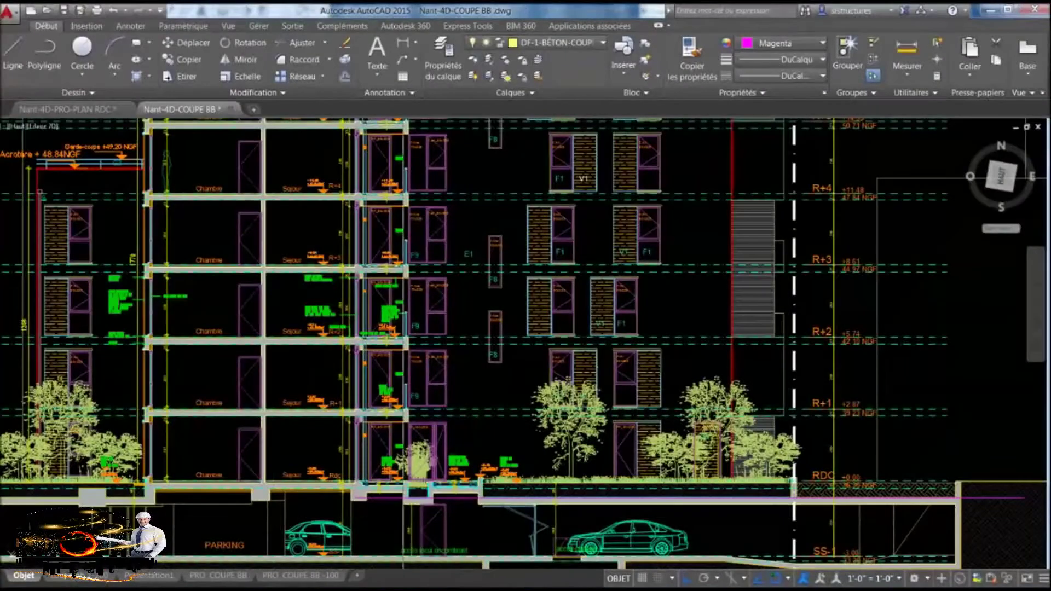
scroll(821, 322, up, 2)
scroll(602, 309, up, 1)
scroll(528, 305, up, 2)
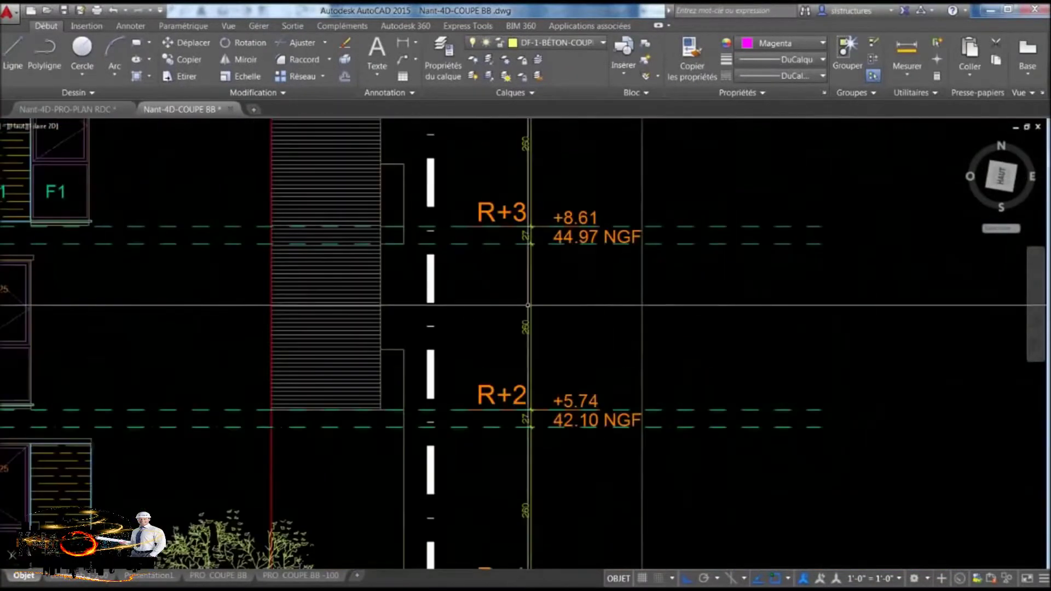
middle_drag(528, 305, 465, 311)
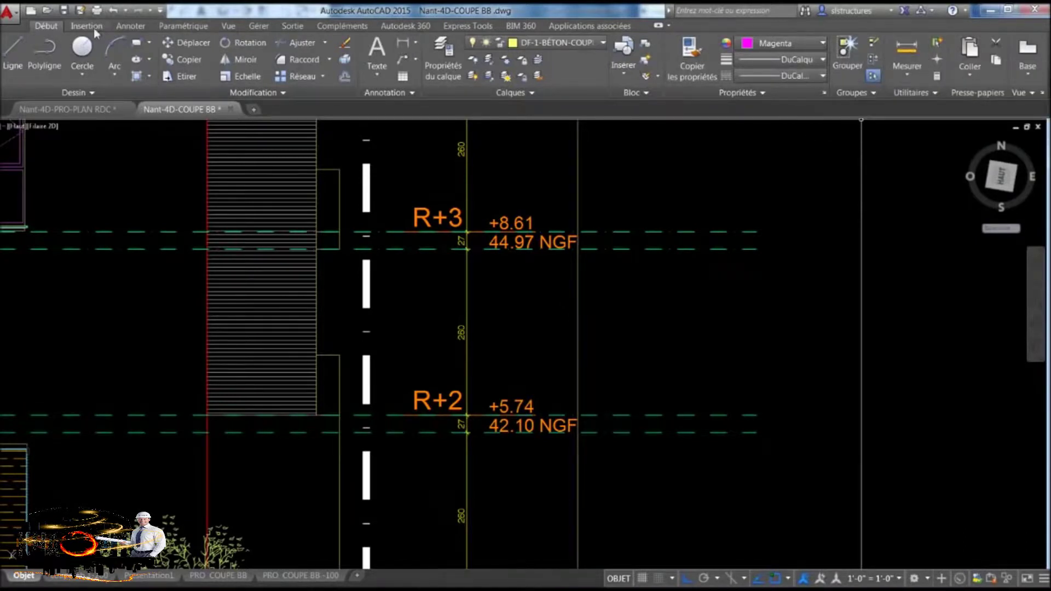
click(134, 27)
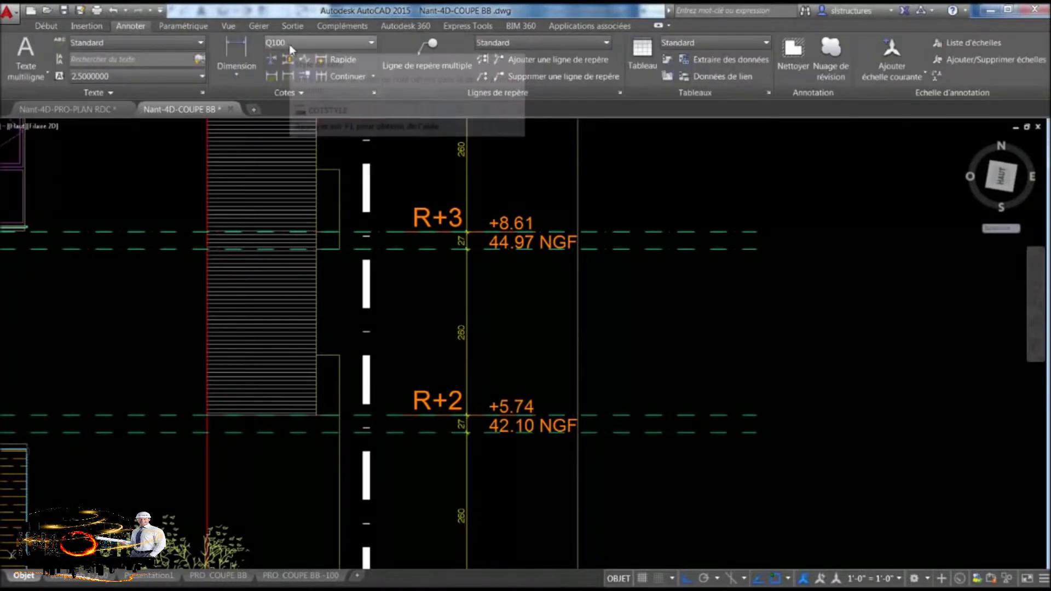
click(304, 47)
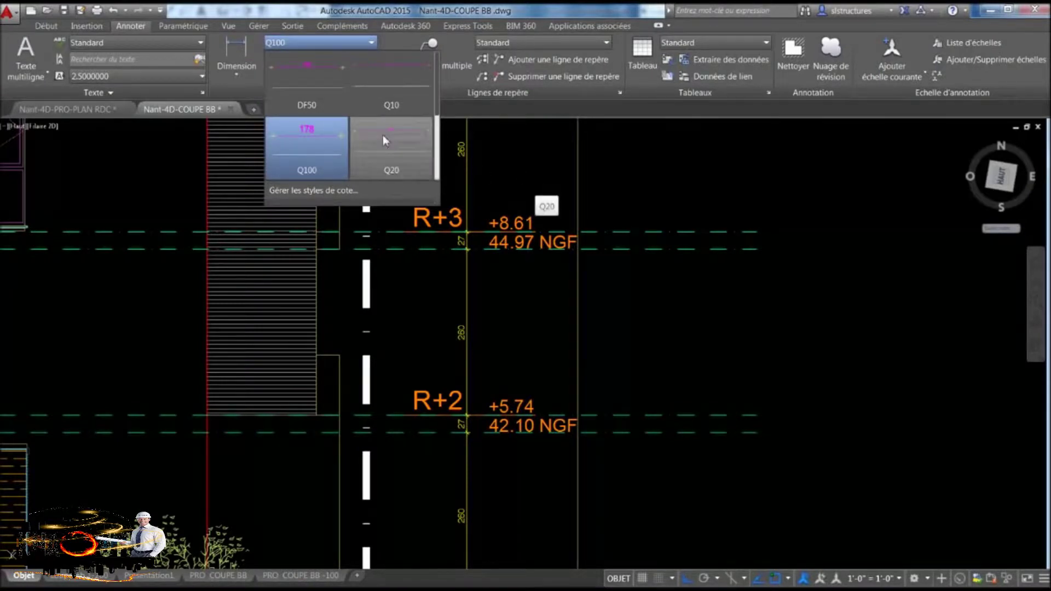
click(515, 156)
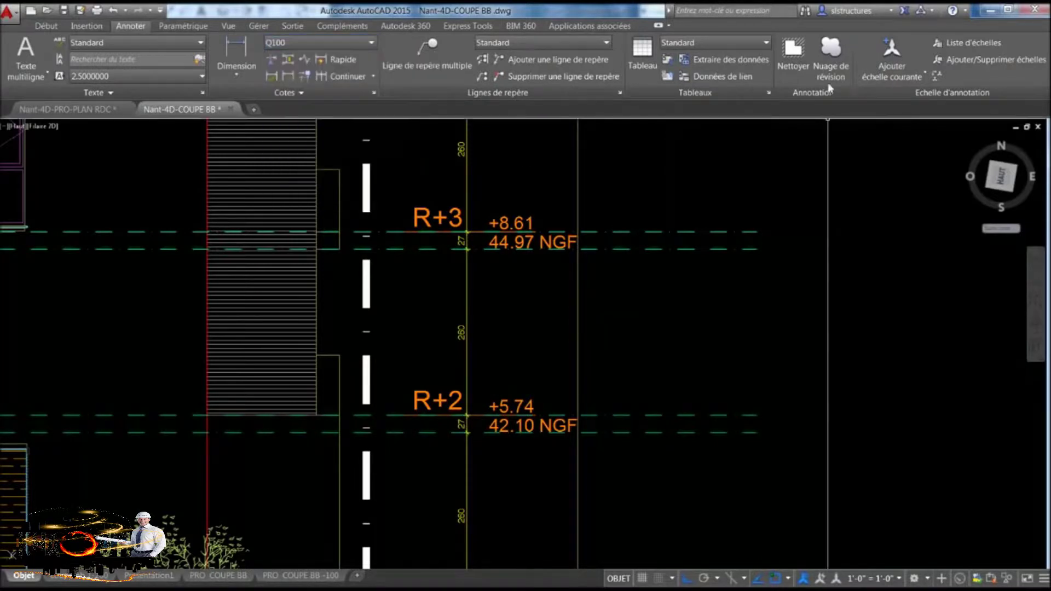
click(46, 26)
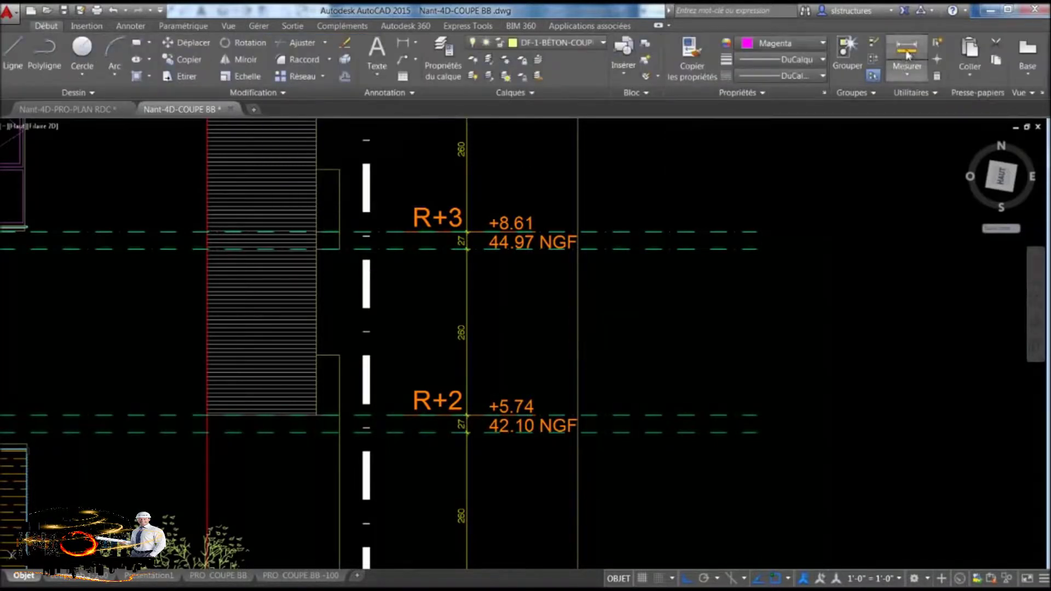
Step: Measure the distance between the R+2 and R+3 level lines, then return to Revit
click(907, 53)
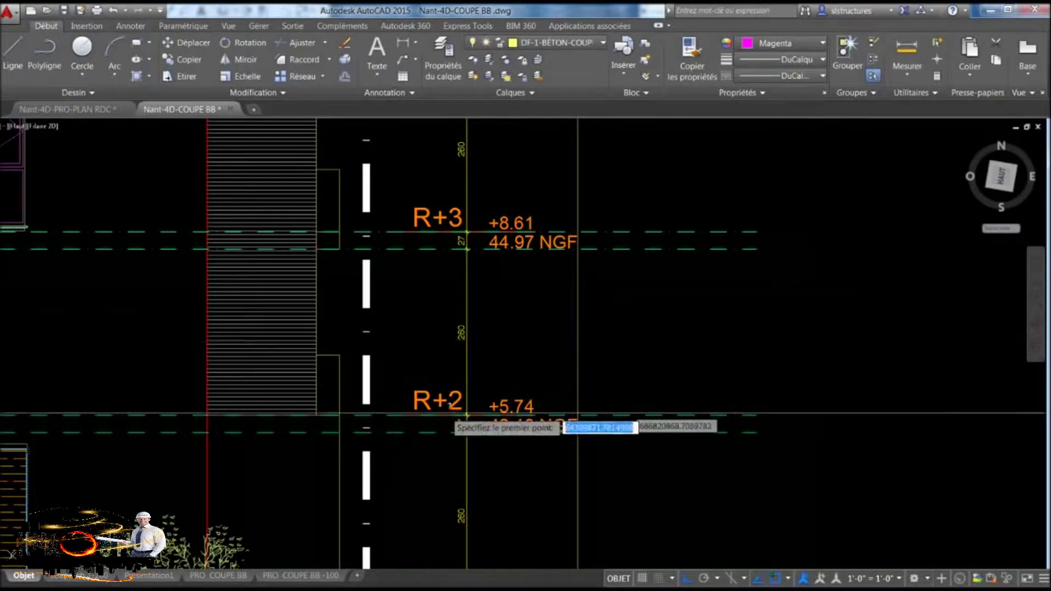
scroll(453, 416, up, 2)
scroll(491, 408, up, 2)
scroll(493, 372, up, 1)
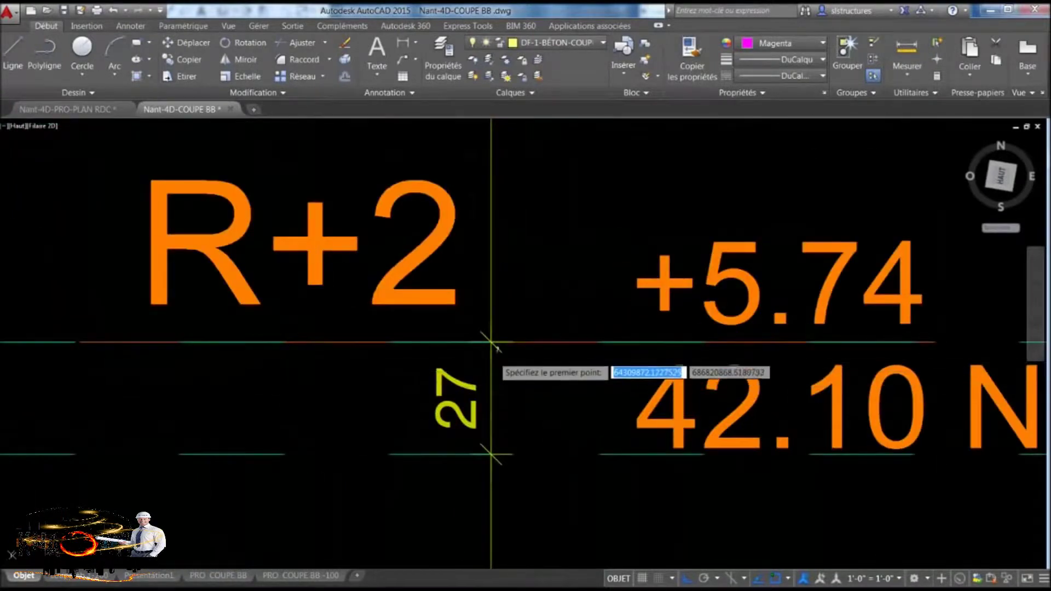
scroll(491, 343, up, 1)
click(491, 342)
scroll(492, 273, down, 4)
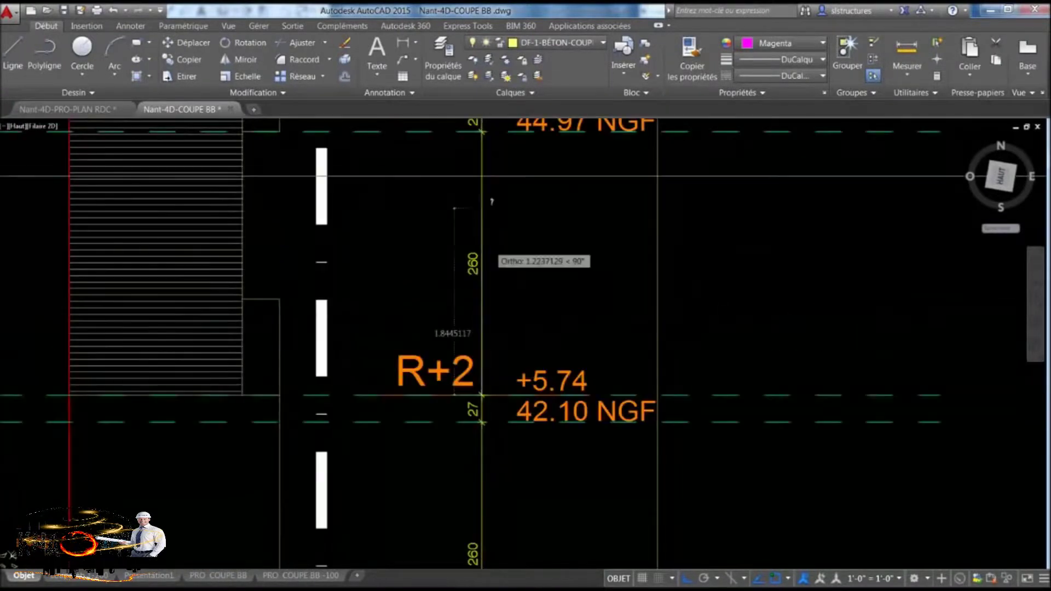
scroll(482, 145, up, 3)
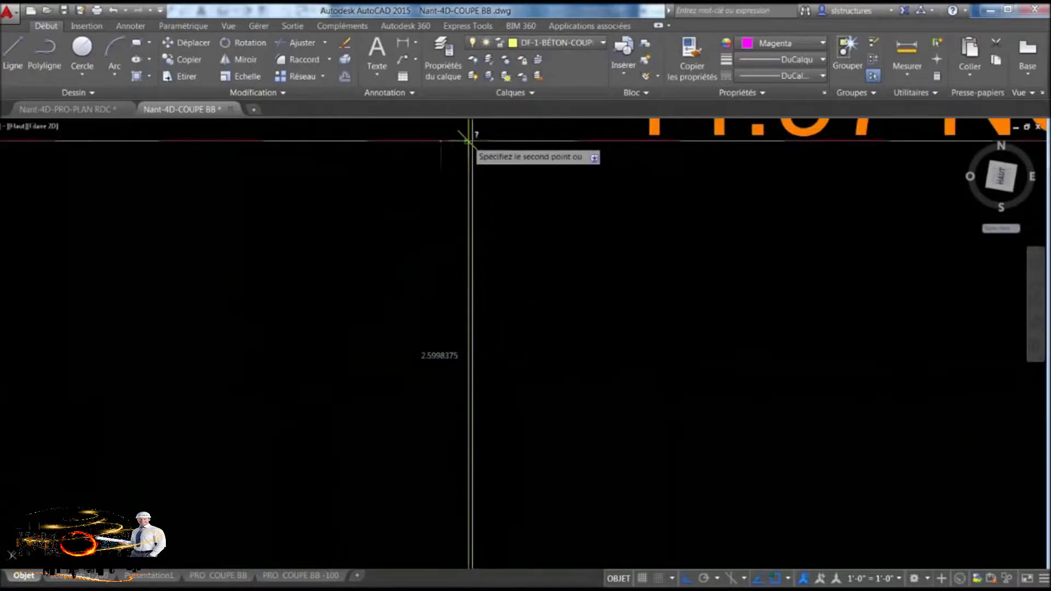
click(467, 140)
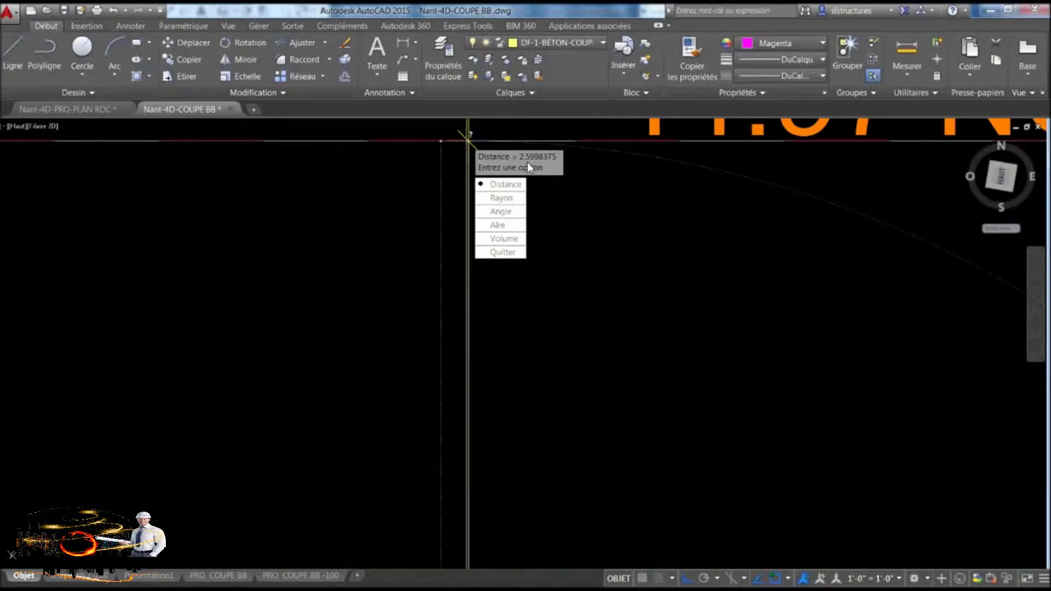
key(Escape)
scroll(469, 140, down, 10)
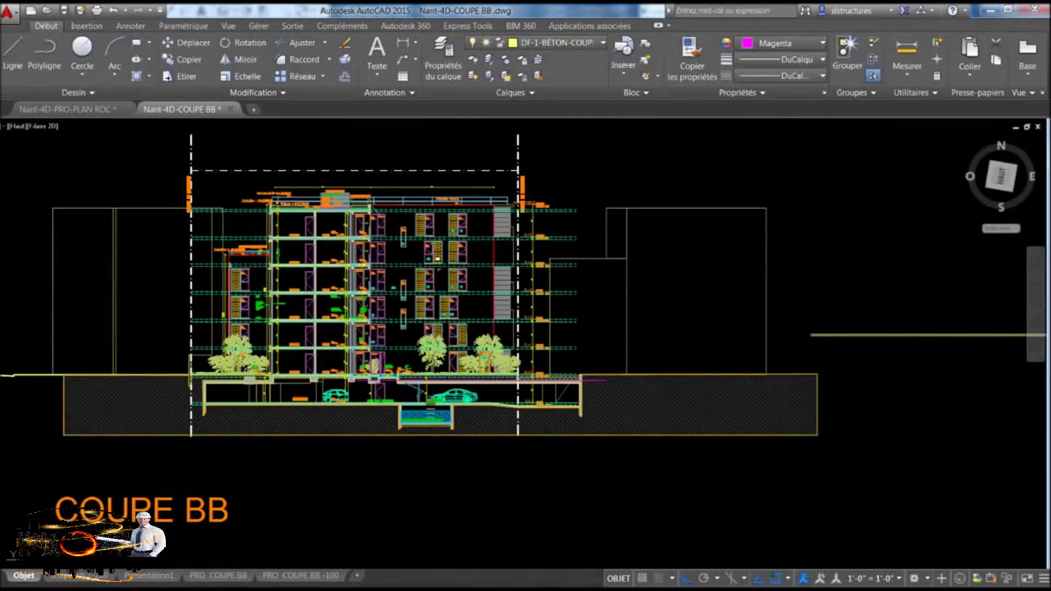
key(alt+Tab)
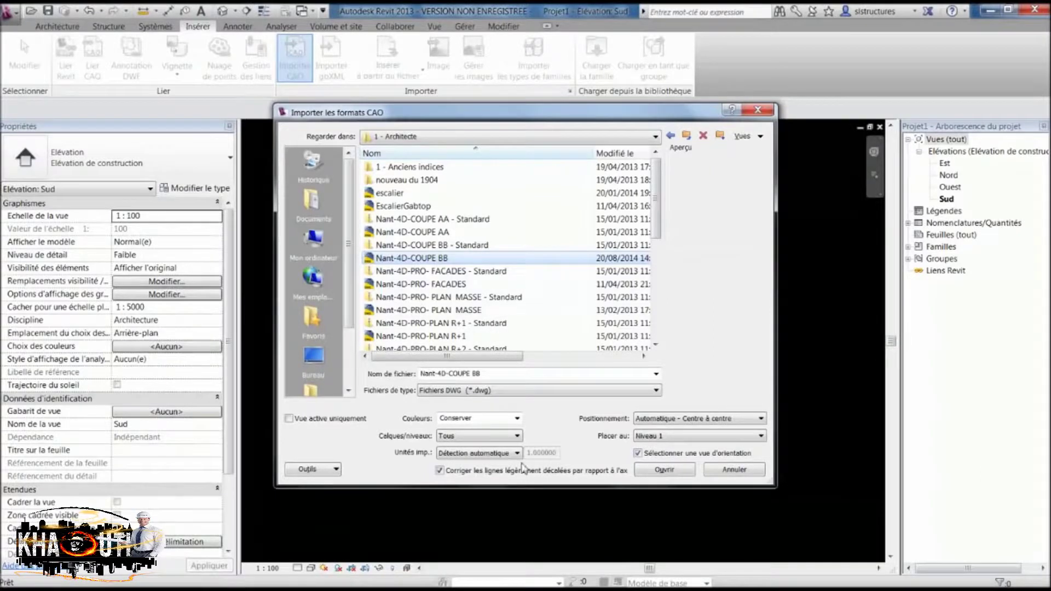
Step: Import Nant-4D-COUPE BB in mètres, placed Automatique - Origine à origine, and dismiss the warning
click(517, 453)
click(493, 491)
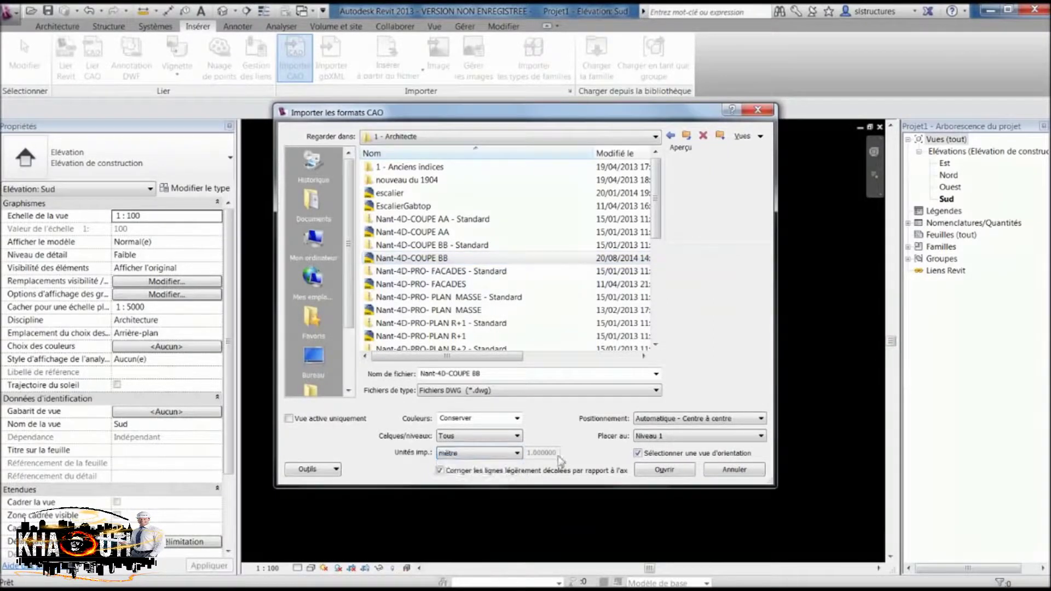
click(691, 420)
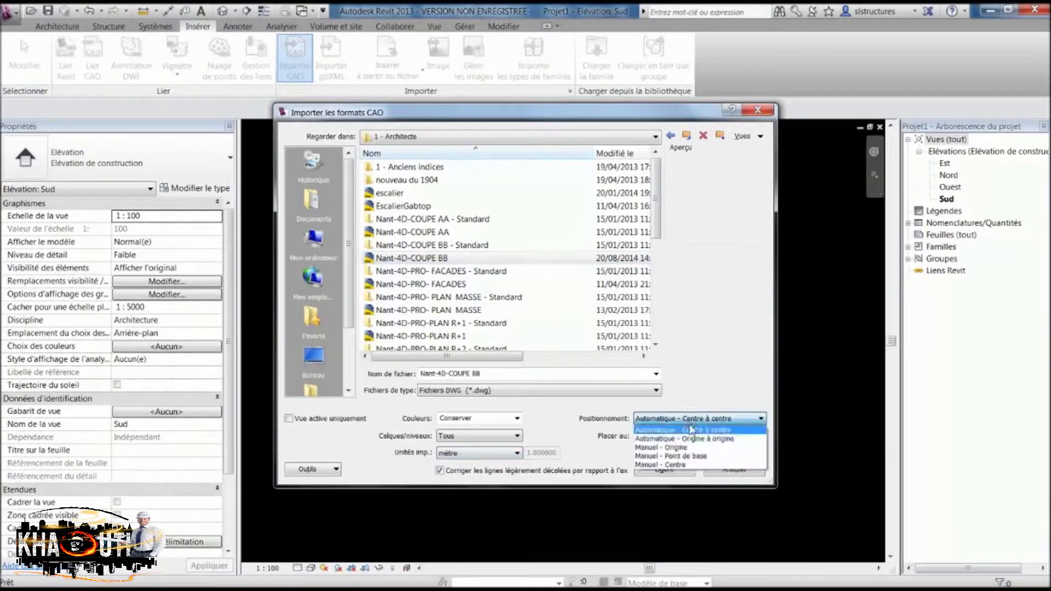
click(701, 440)
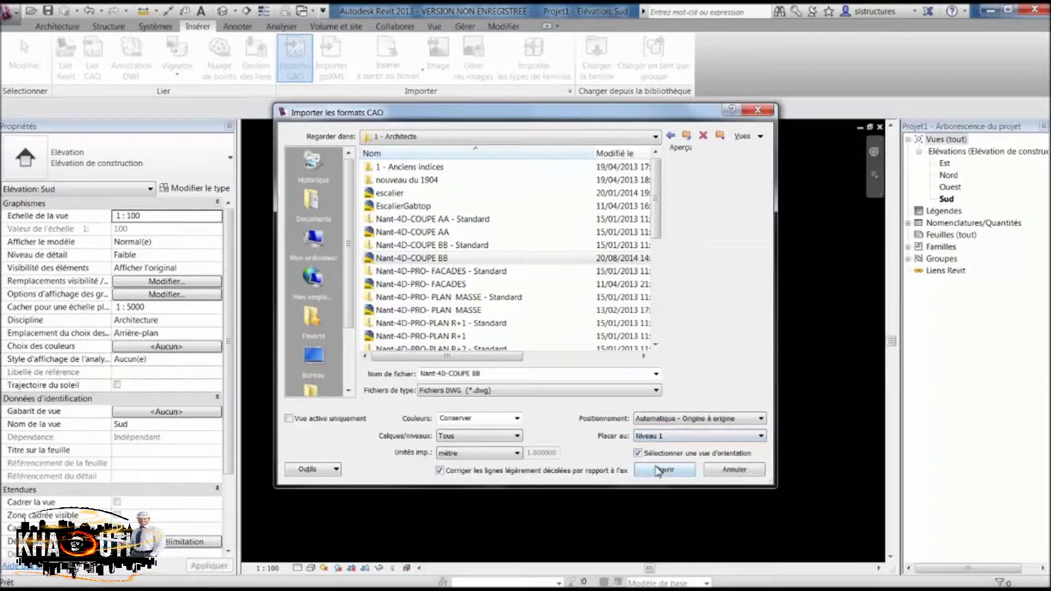
click(659, 470)
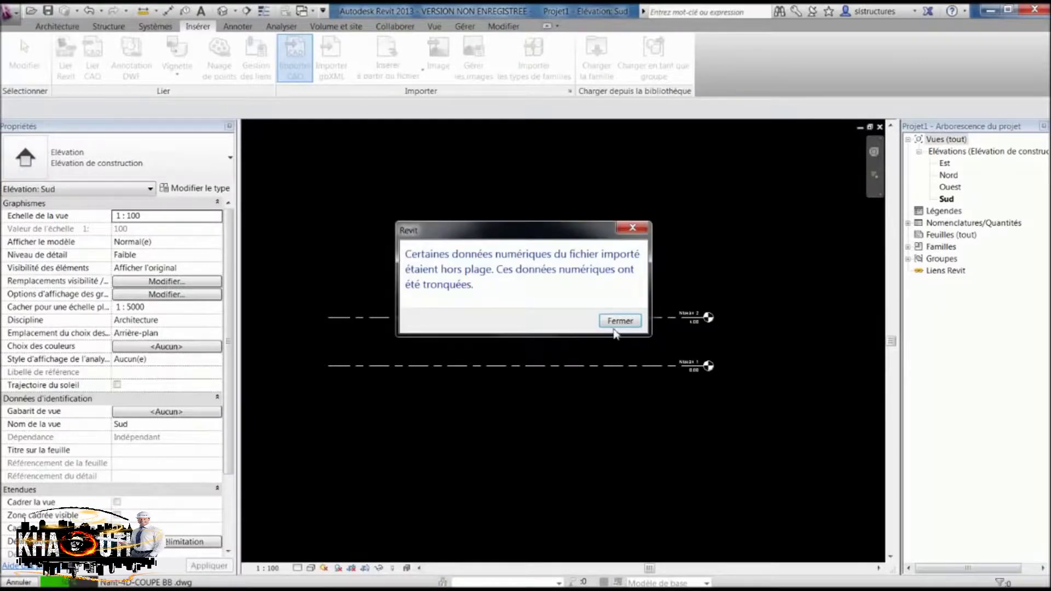
click(620, 322)
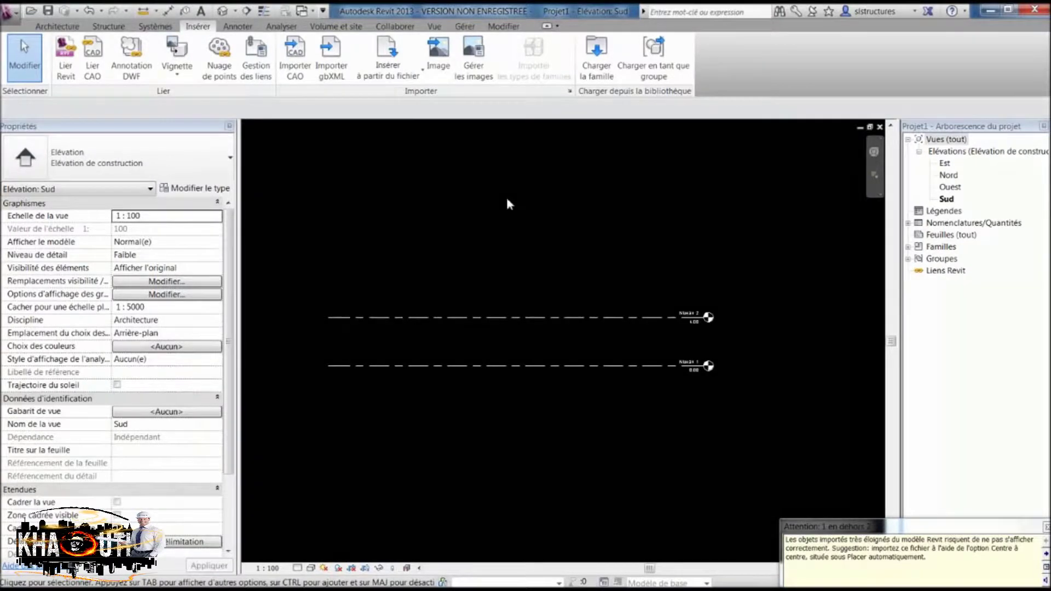
Step: Place a spot elevation reading -275.14 on the imported RDC level line
key(z)
key(f)
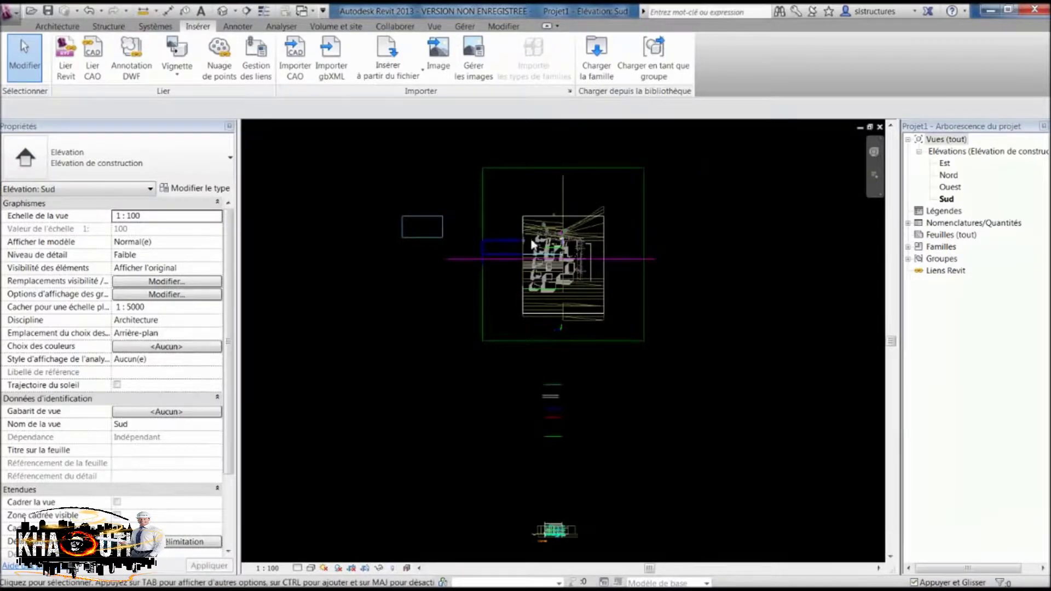
scroll(536, 296, down, 2)
scroll(410, 394, down, 1)
scroll(465, 385, down, 1)
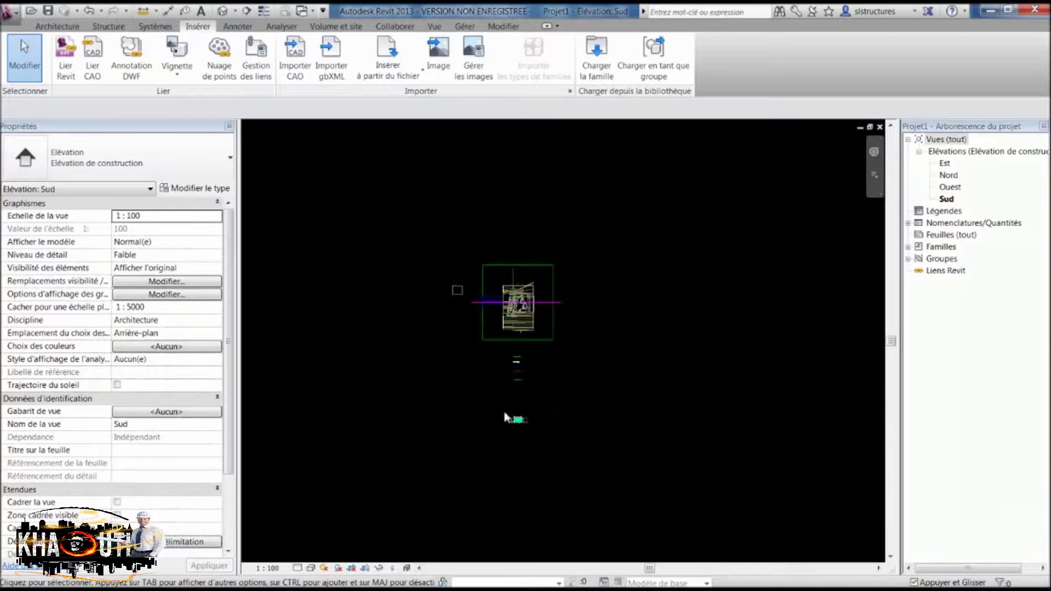
middle_drag(504, 418, 641, 321)
scroll(639, 317, up, 1)
scroll(638, 323, up, 2)
scroll(636, 334, up, 2)
scroll(633, 346, up, 2)
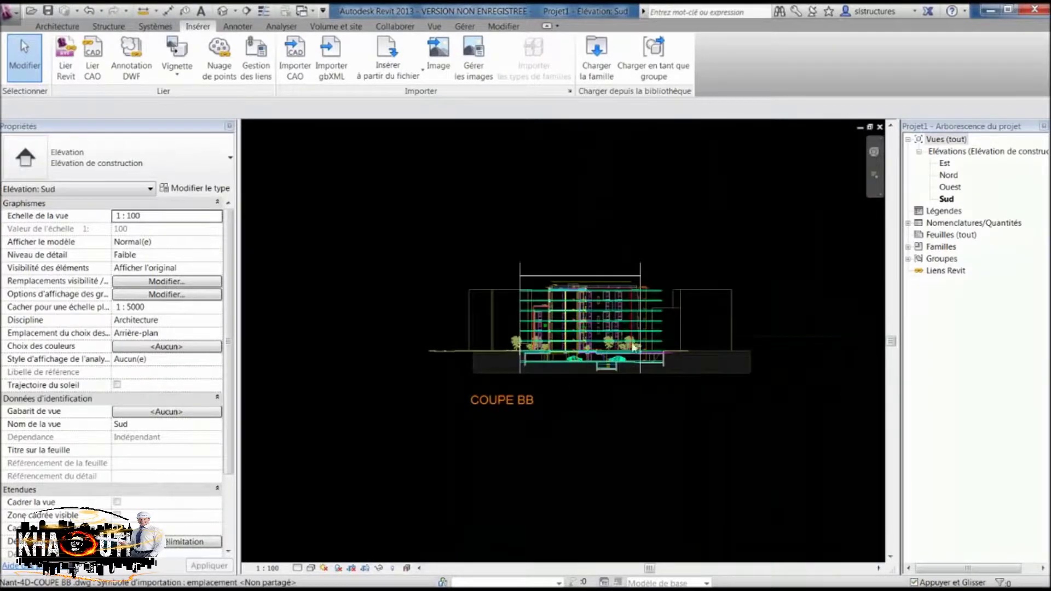
scroll(638, 351, up, 3)
scroll(639, 328, up, 2)
scroll(641, 285, up, 2)
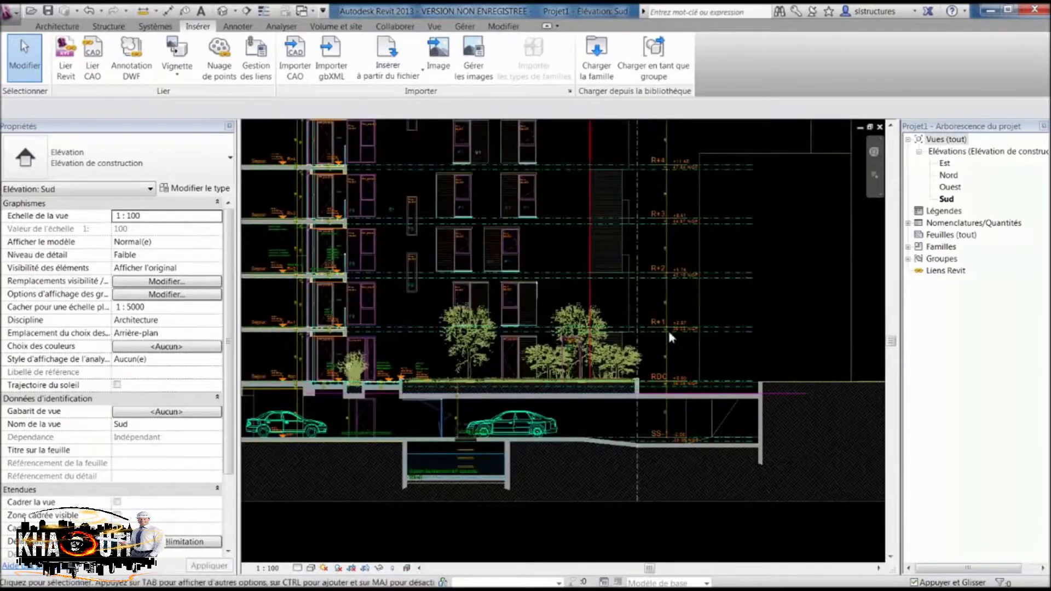
mouse_move(705, 395)
middle_down()
mouse_move(611, 376)
mouse_move(610, 473)
middle_up()
scroll(605, 371, up, 5)
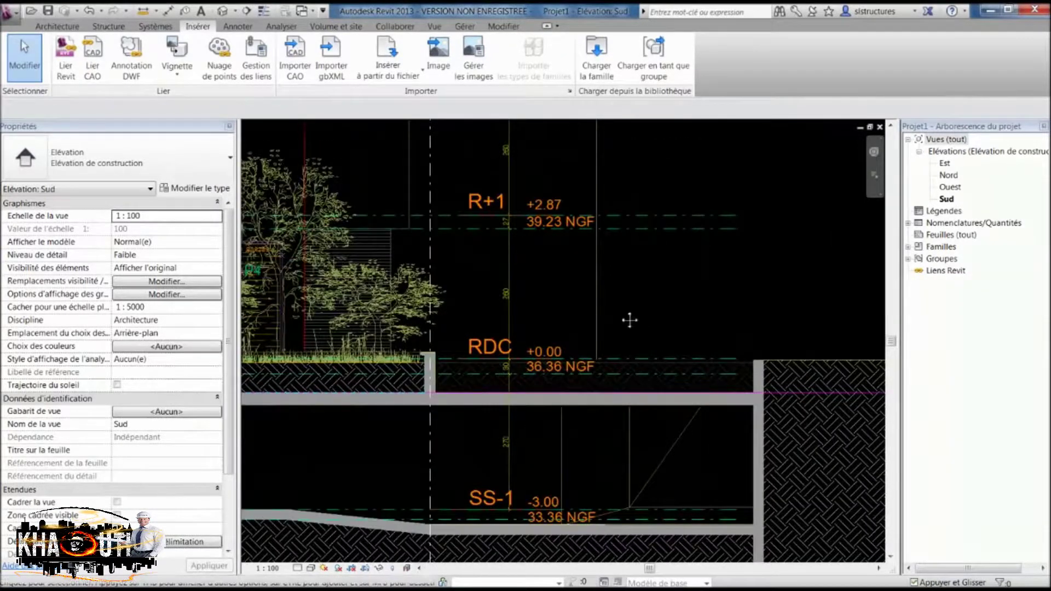
click(238, 26)
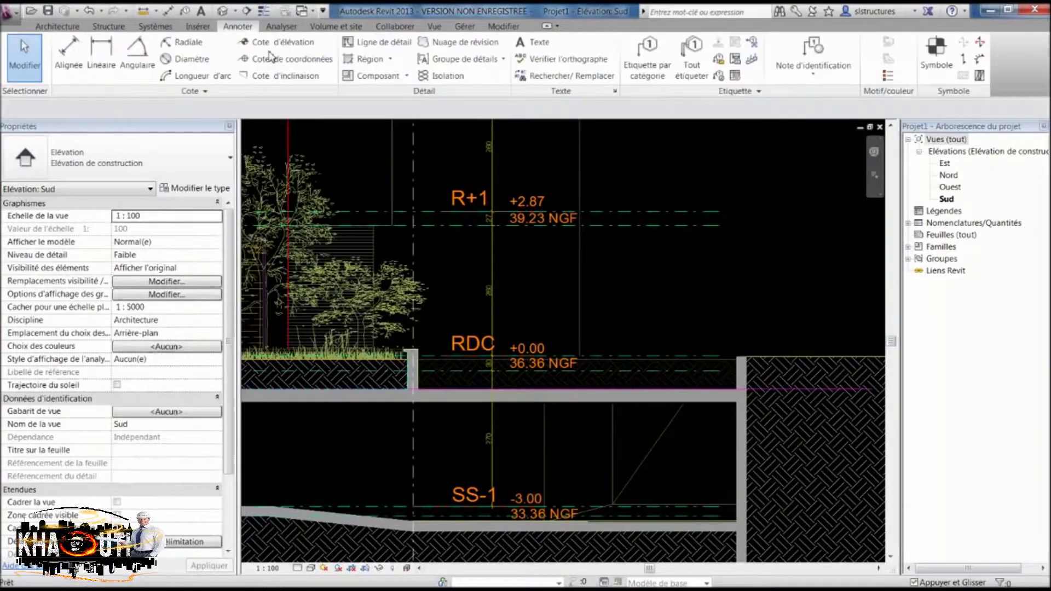
click(278, 41)
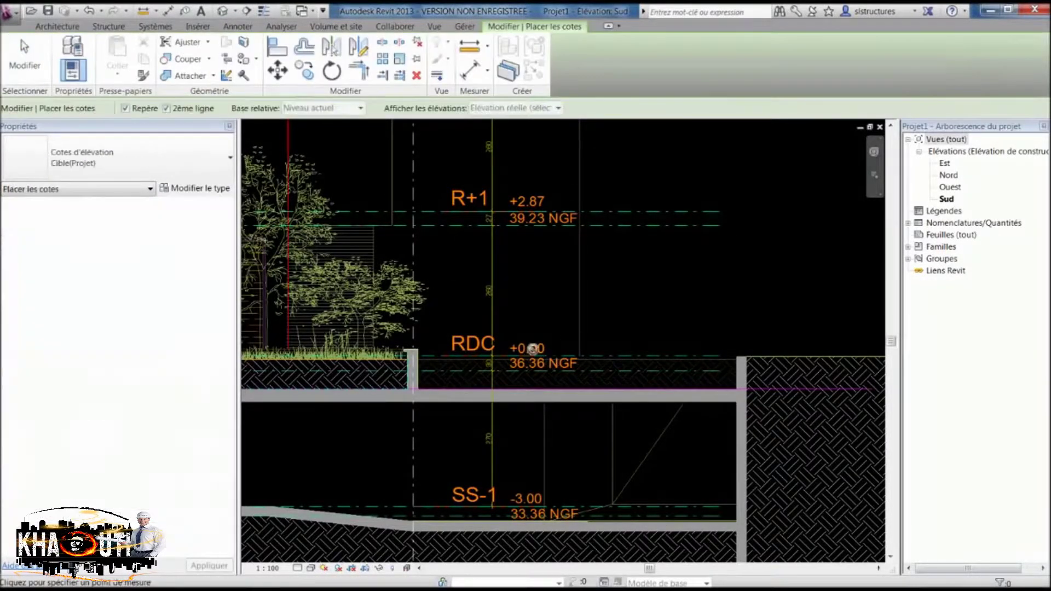
scroll(569, 349, up, 3)
scroll(616, 356, up, 2)
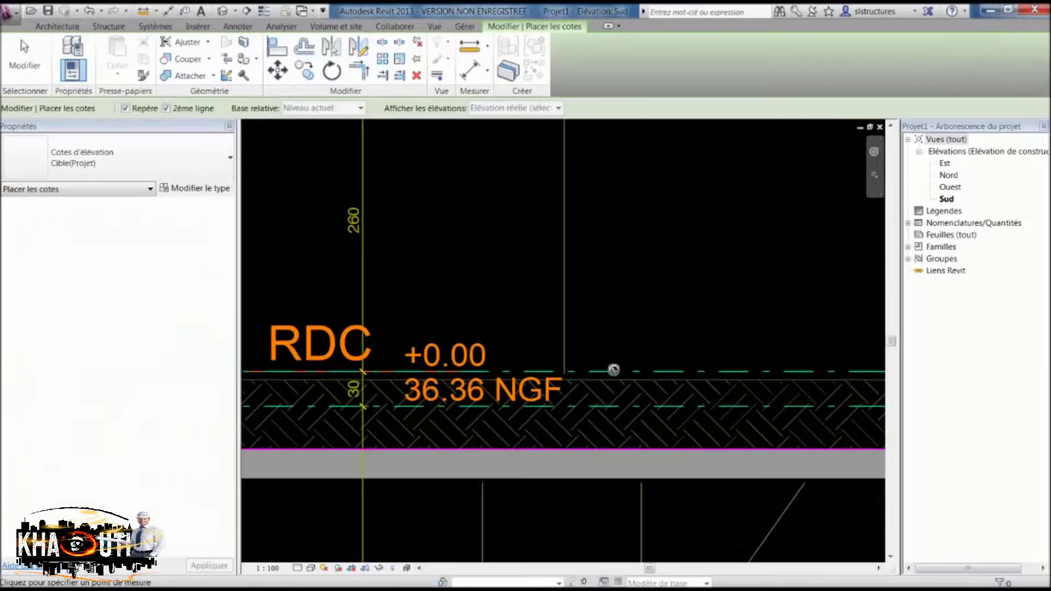
click(610, 371)
click(610, 294)
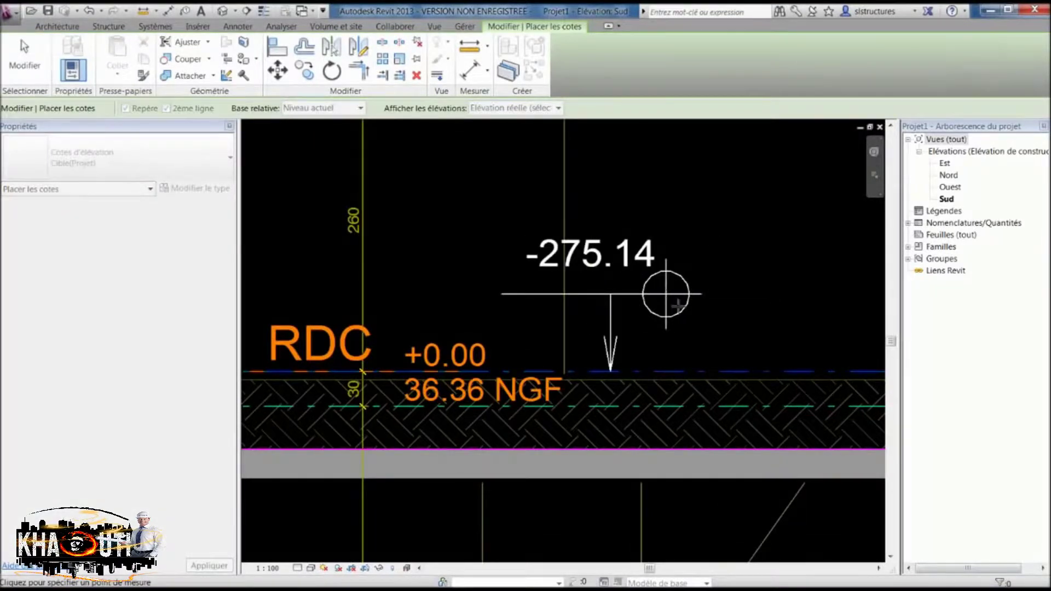
click(773, 310)
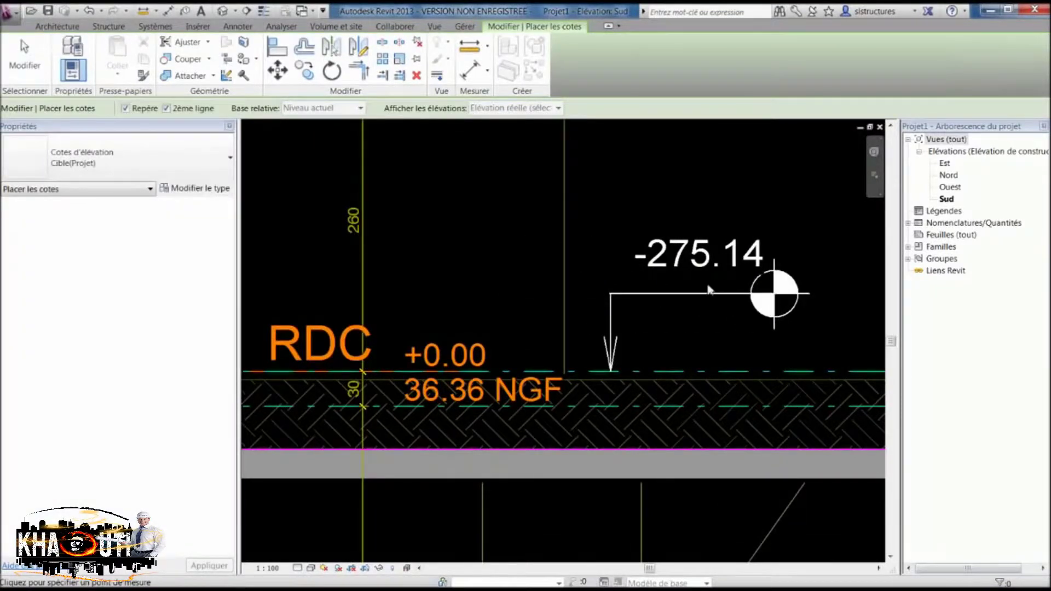
key(Escape)
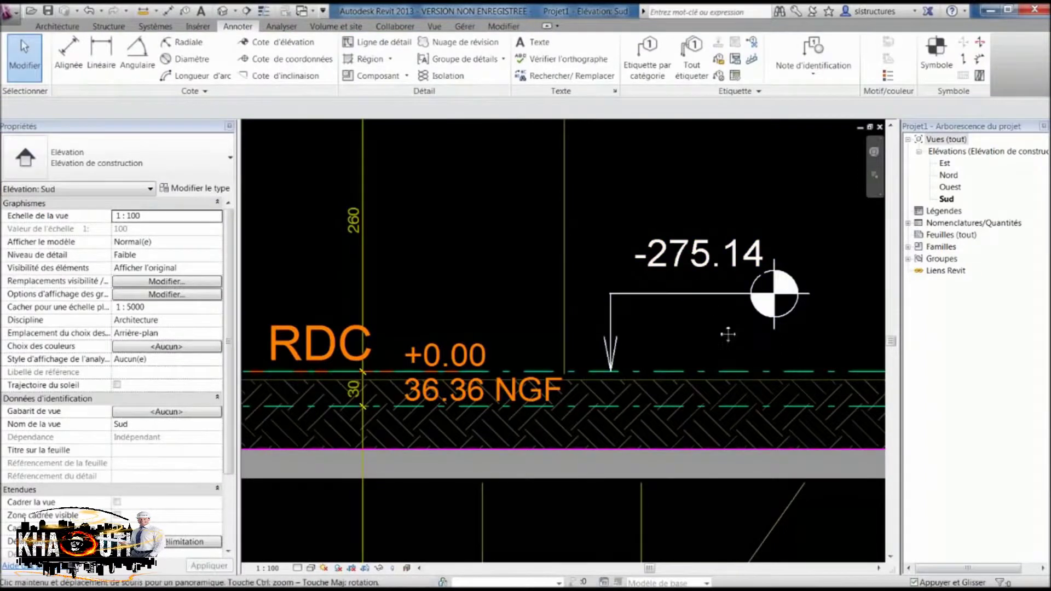
Step: Set the spot elevation type's Symbole to <Aucun> to hide its target
middle_drag(708, 283, 645, 275)
click(594, 289)
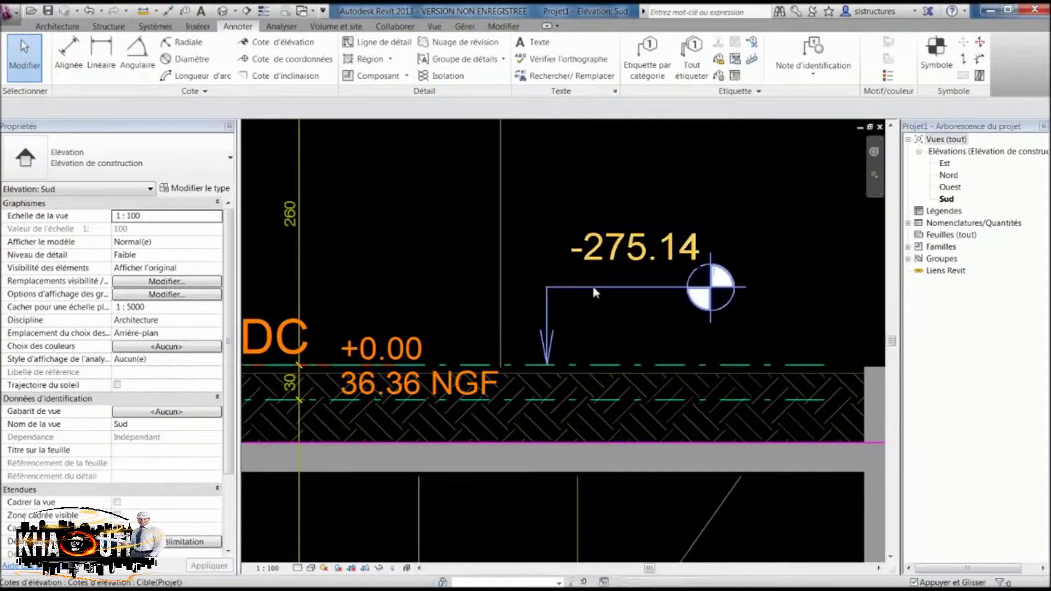
click(174, 188)
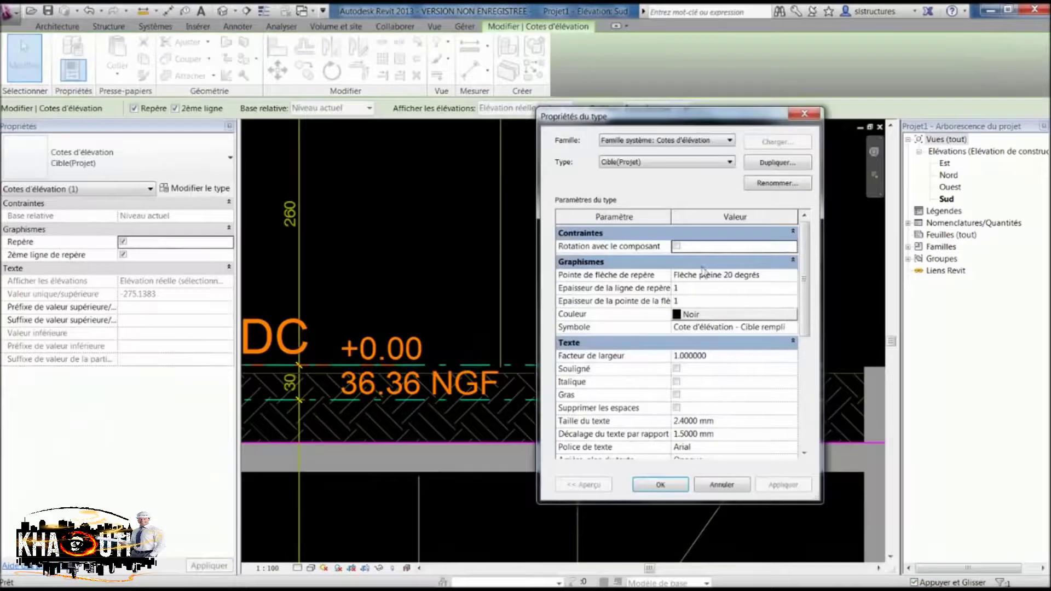
click(763, 328)
click(793, 327)
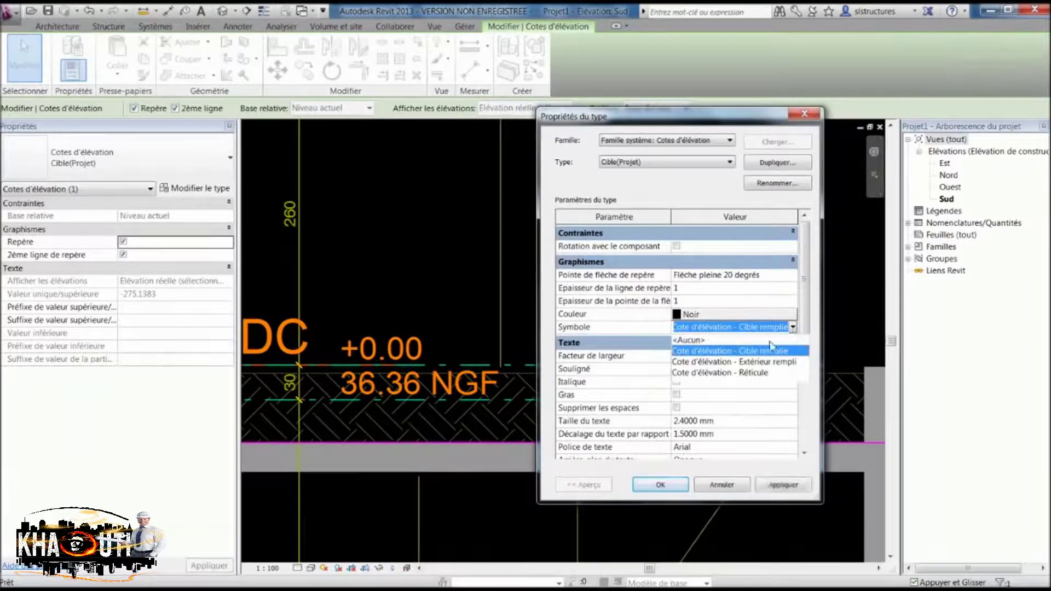
click(660, 485)
Step: Apply the symbol change and select the imported COUPE BB drawing
click(589, 202)
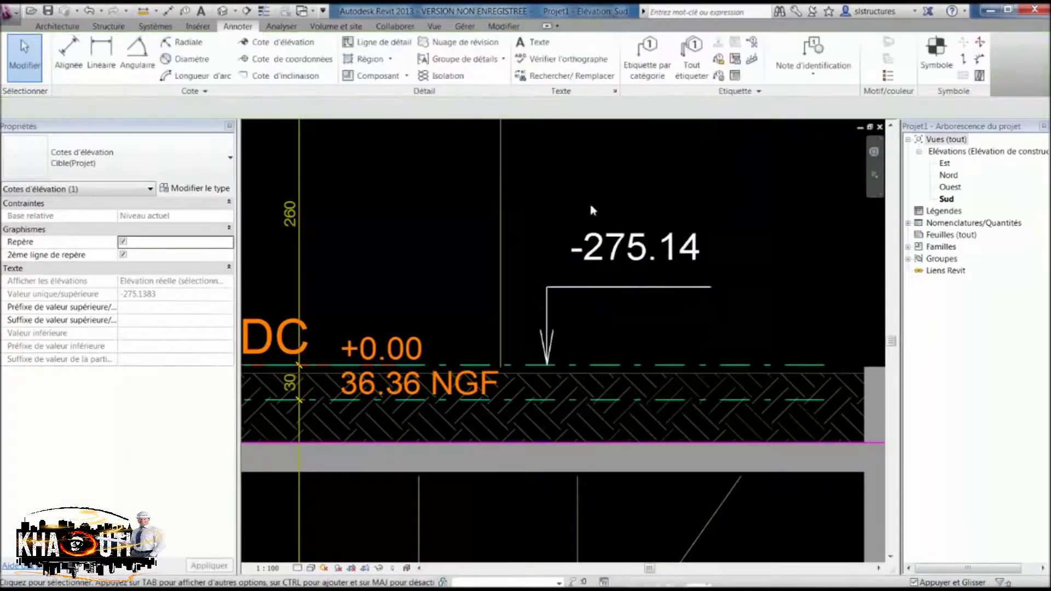
scroll(590, 264, down, 2)
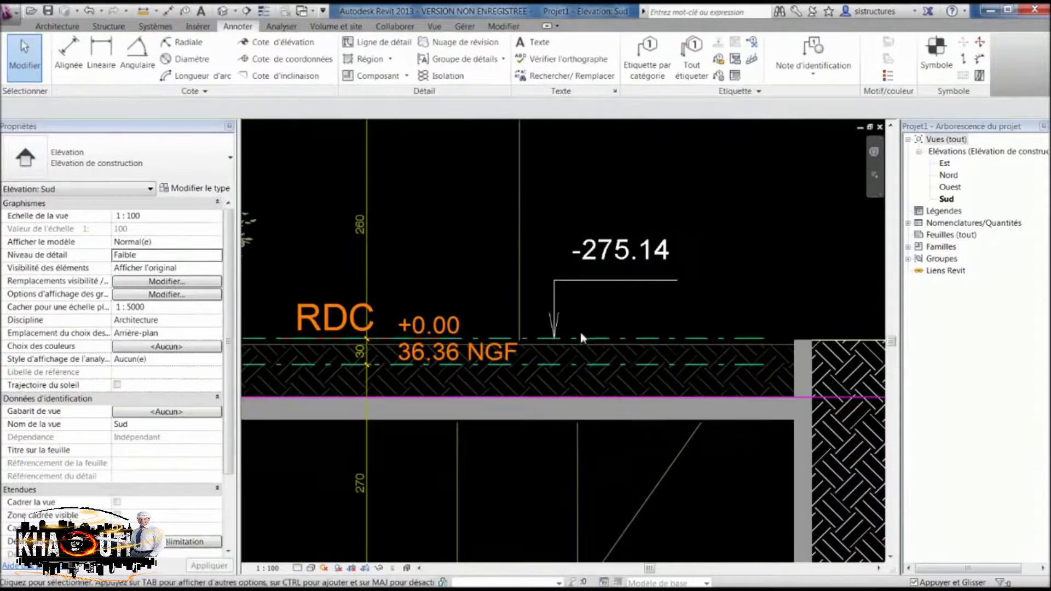
click(642, 339)
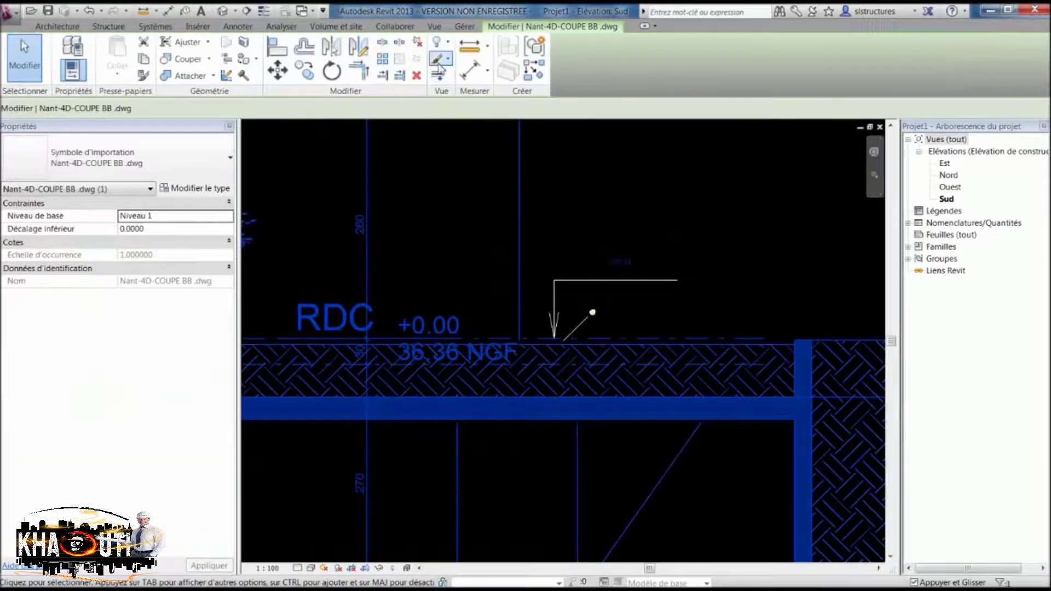
click(420, 47)
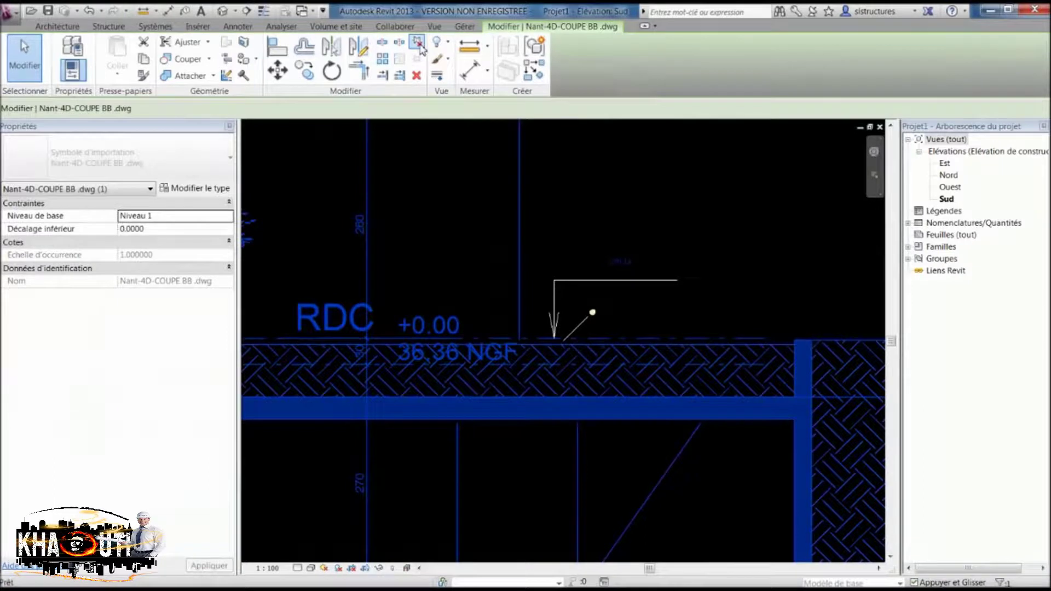
click(646, 196)
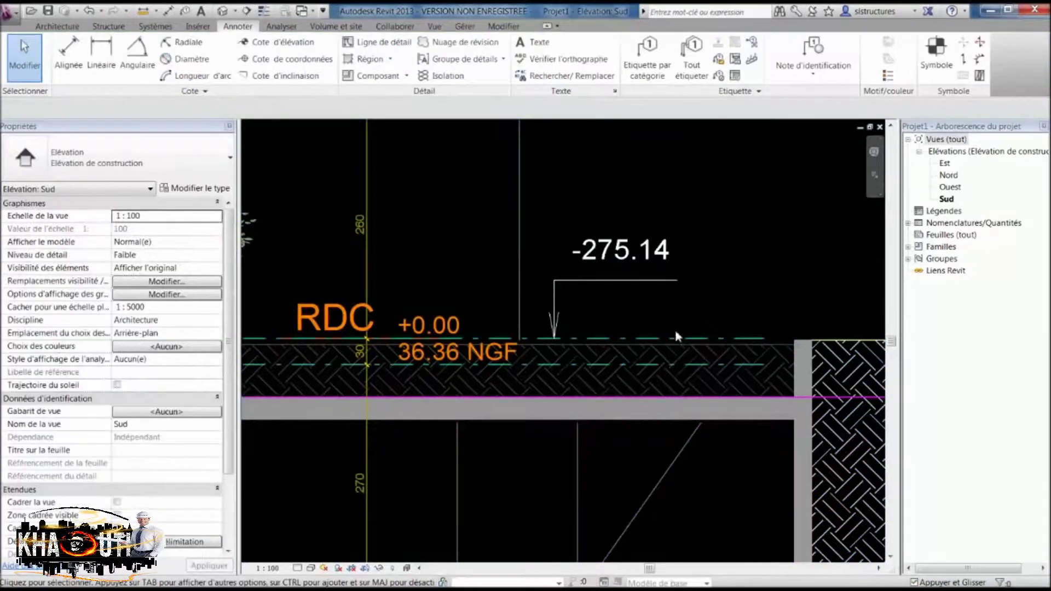
click(674, 344)
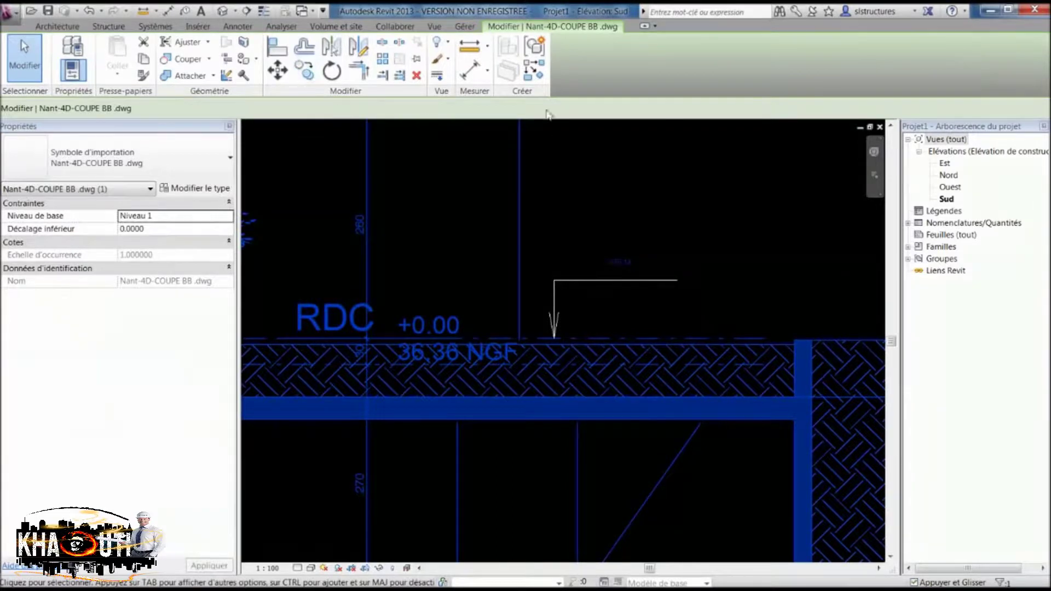
Step: Move the imported COUPE BB drawing vertically by 275.14
click(278, 70)
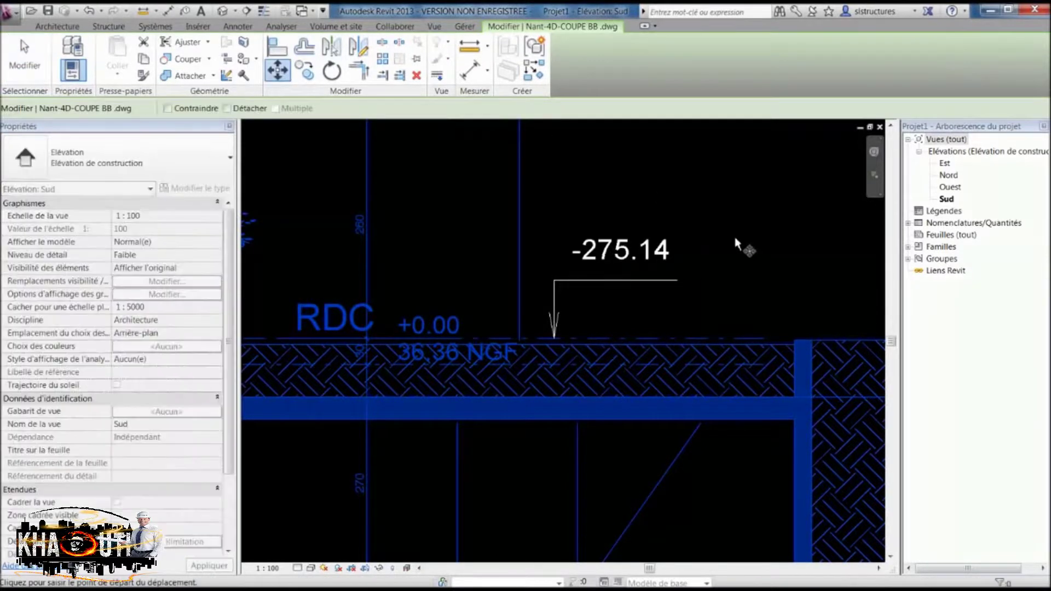
click(735, 238)
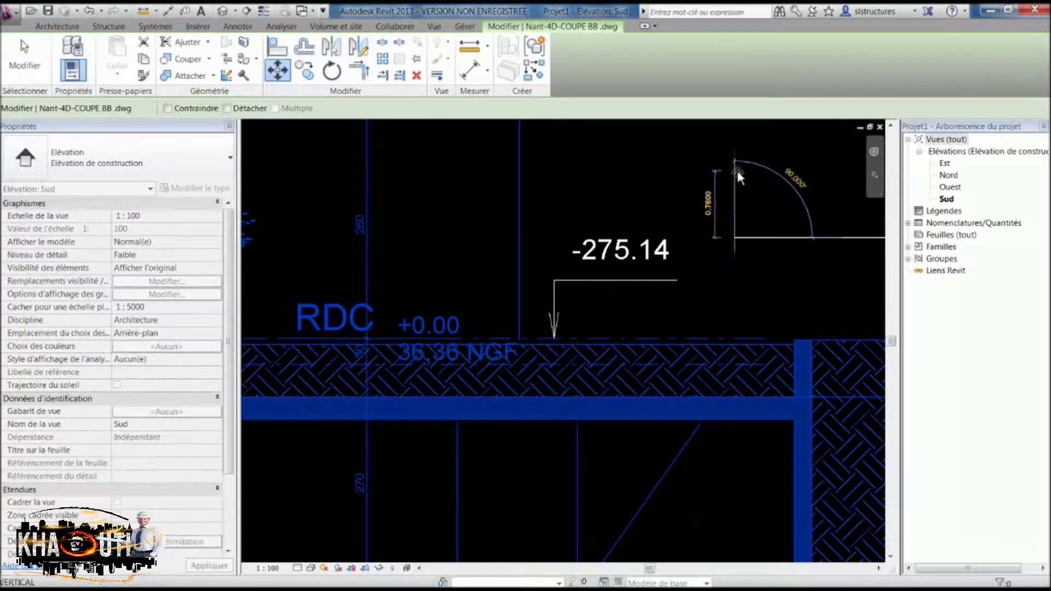
text(275)
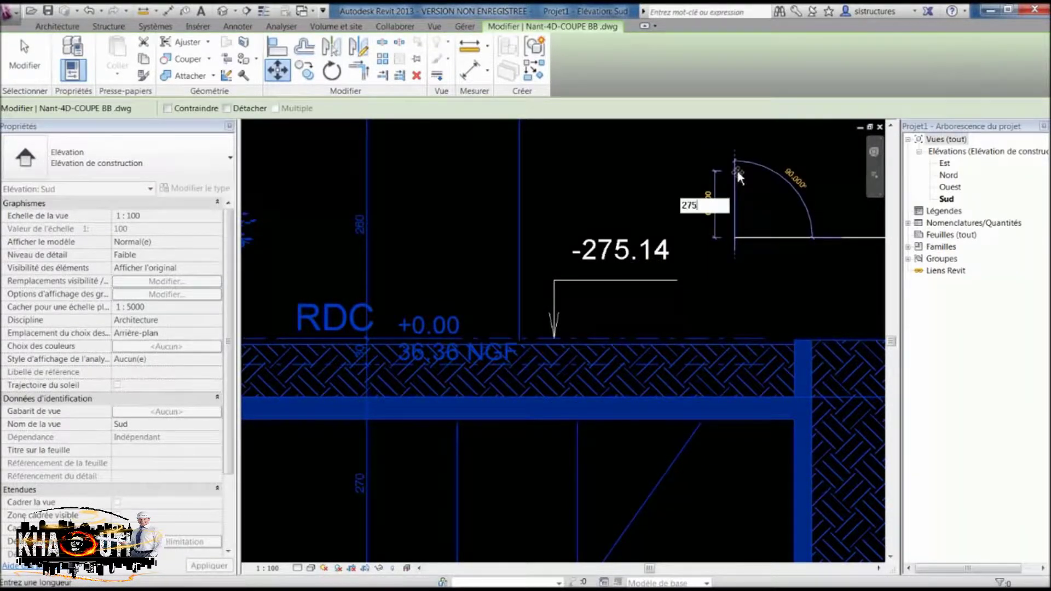
text(.14)
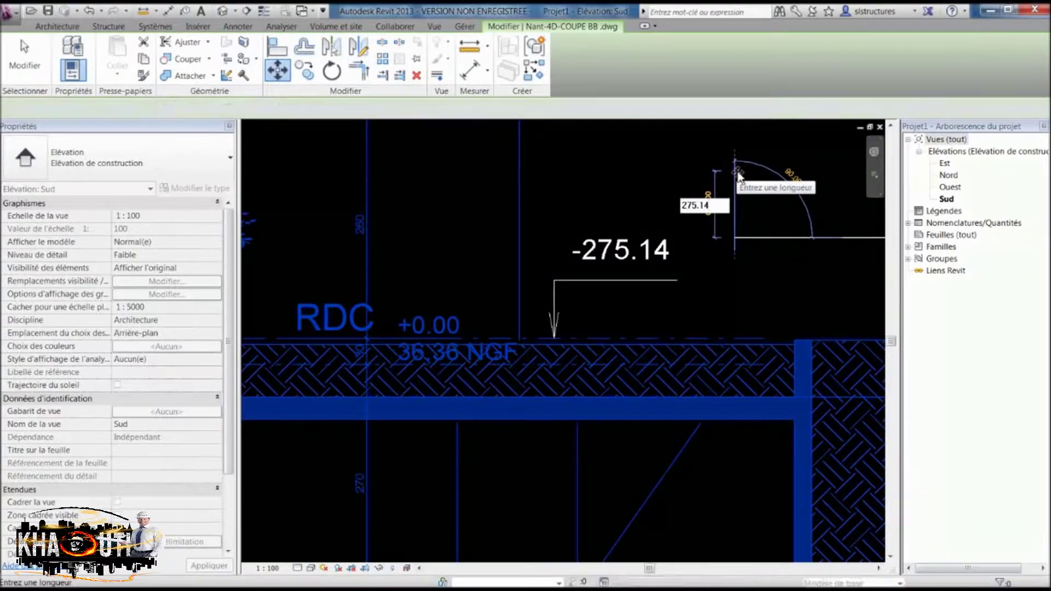
key(Return)
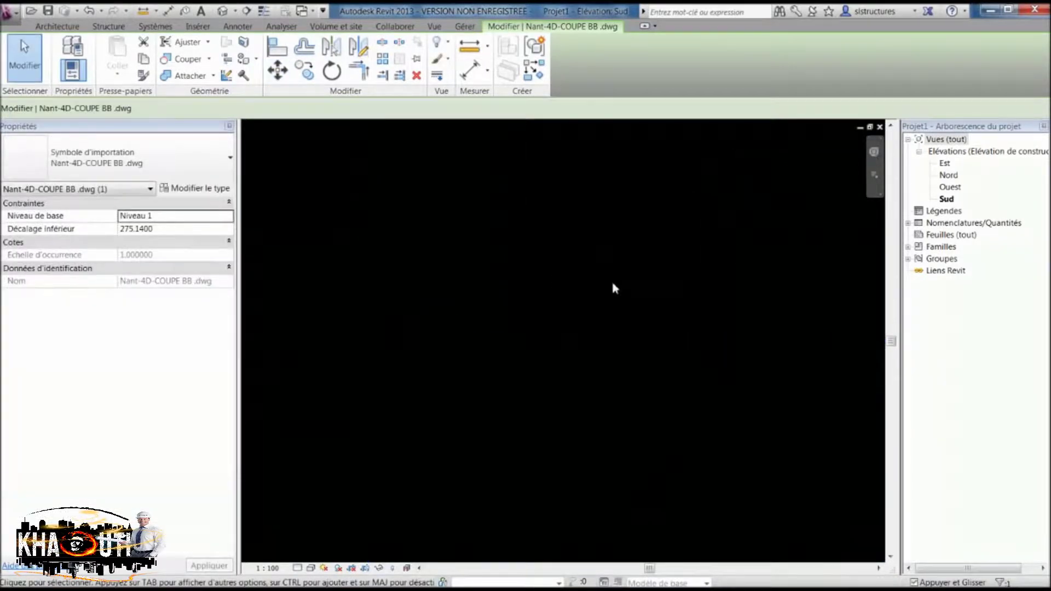
Step: Drag the Niveau 2 level's end grip right so it lines up with Niveau 1
key(z)
key(f)
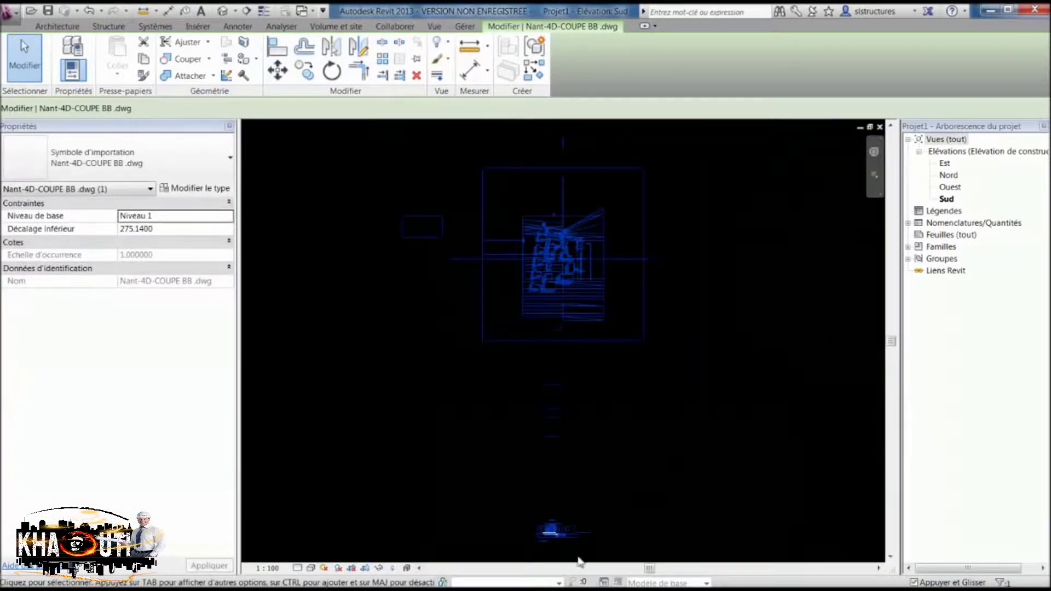
scroll(560, 530, up, 5)
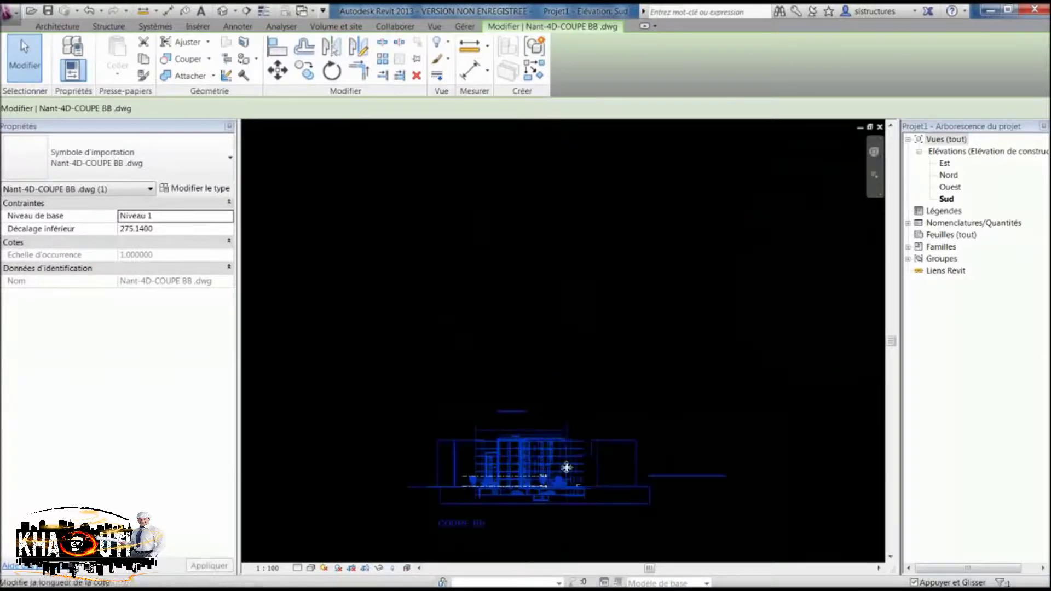
key(Escape)
scroll(516, 485, up, 2)
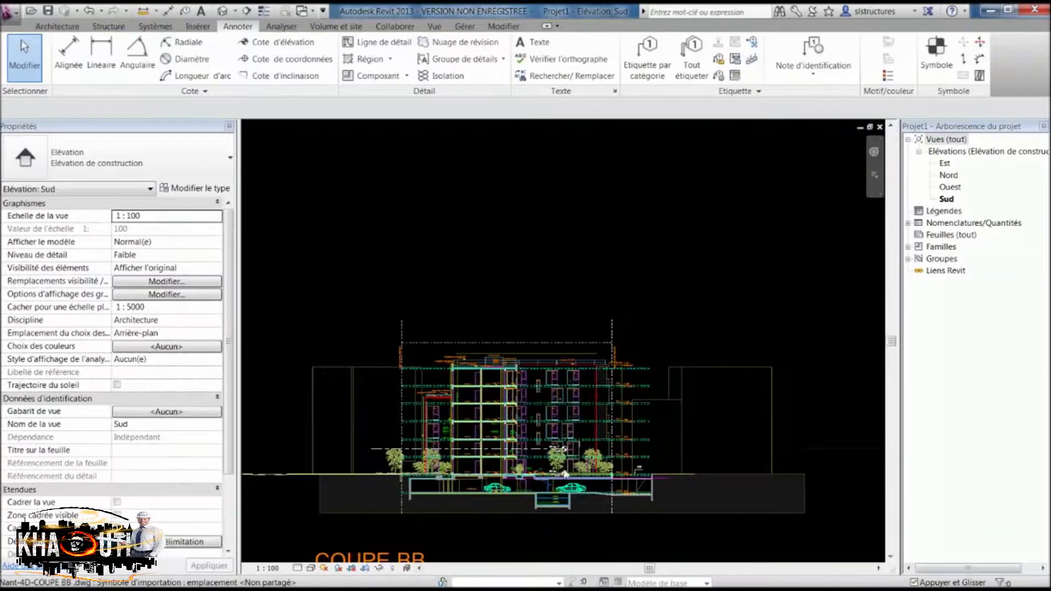
scroll(565, 474, up, 3)
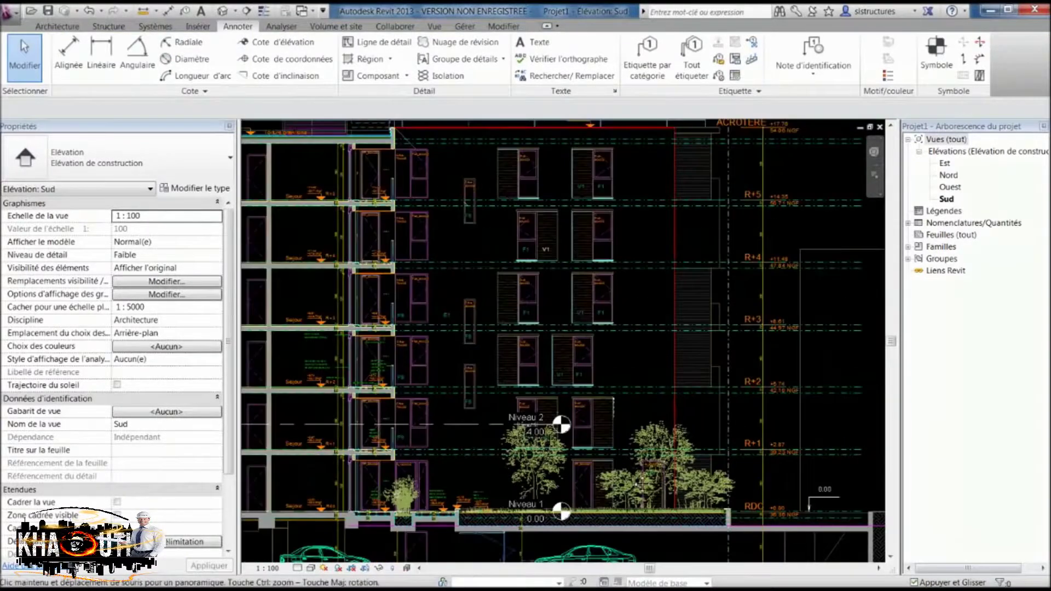
middle_drag(491, 419, 344, 351)
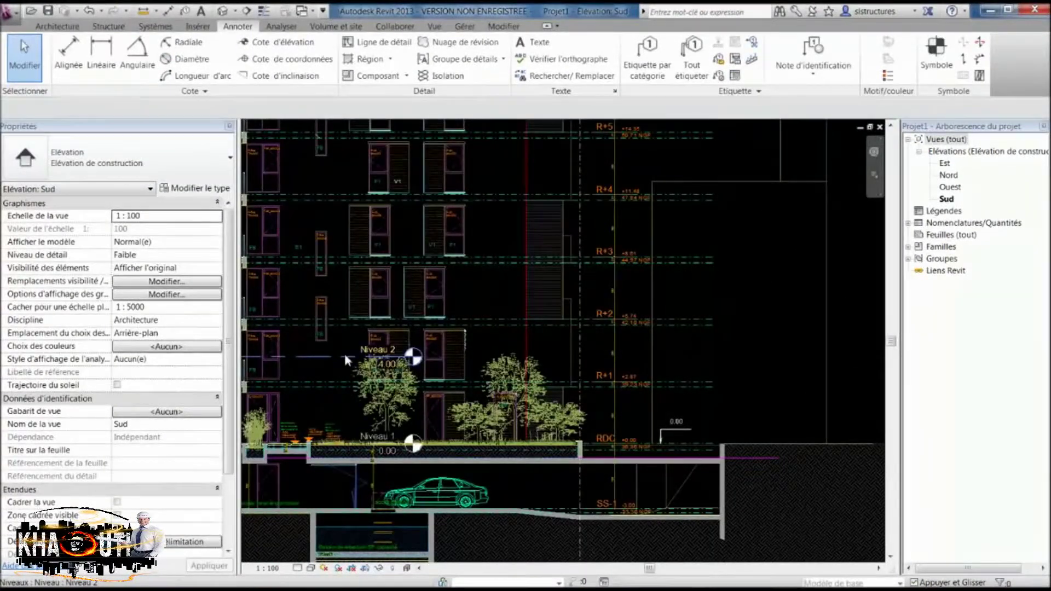
click(344, 352)
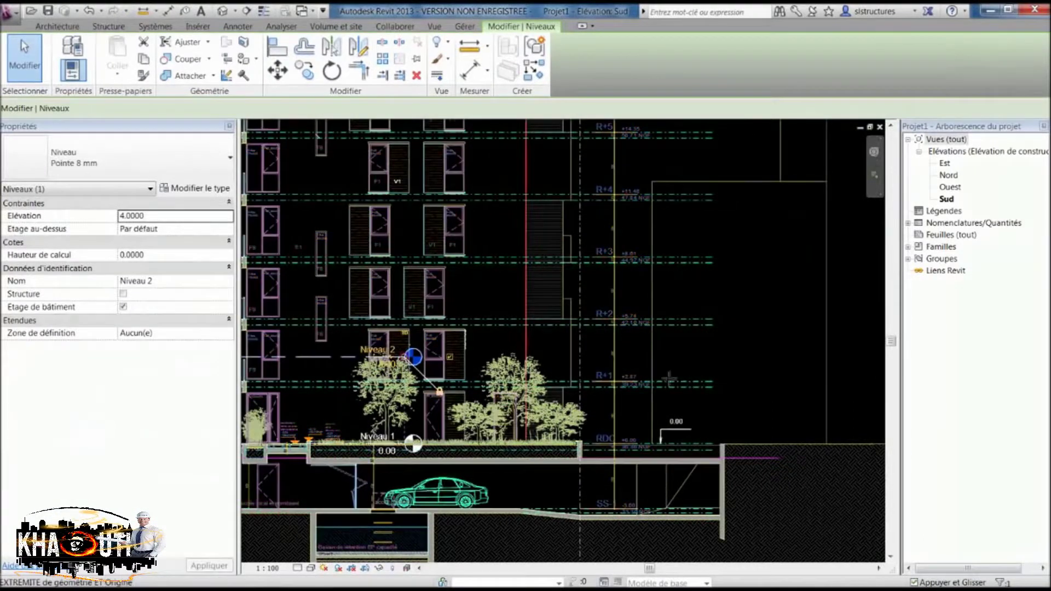
drag(403, 360, 868, 357)
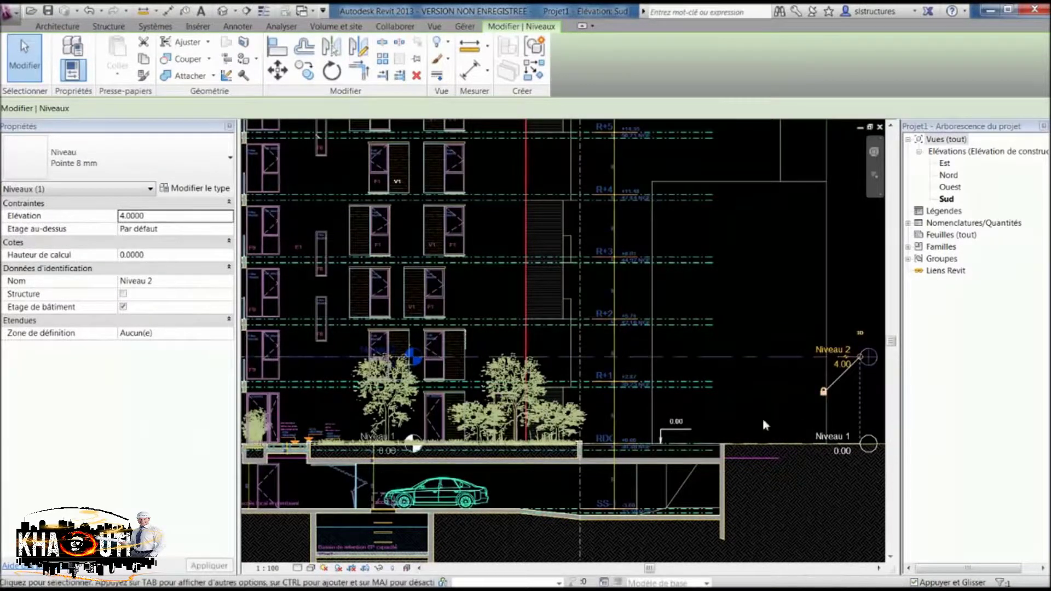
click(763, 418)
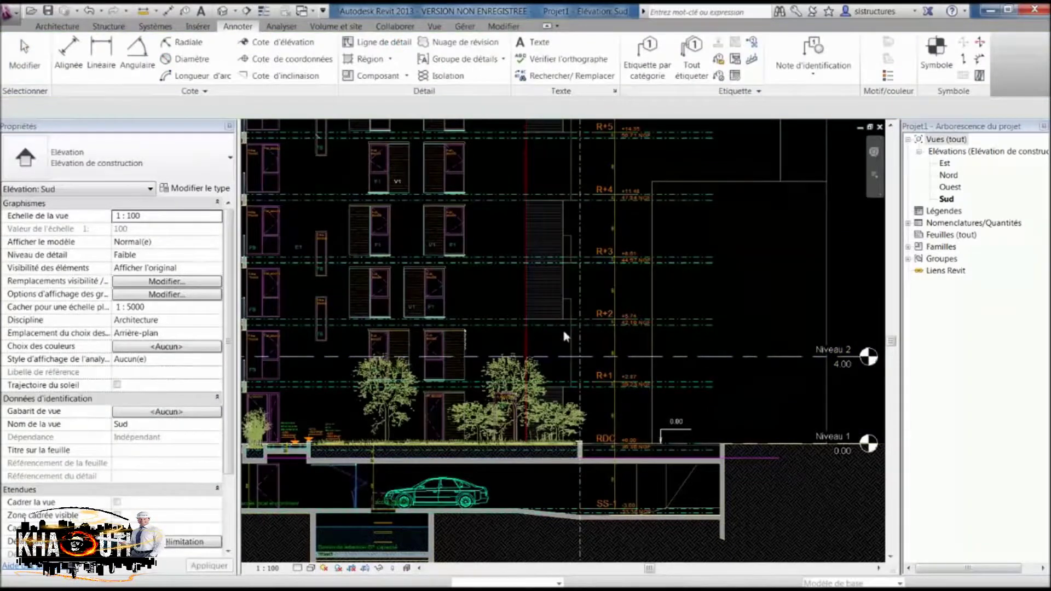
scroll(580, 318, down, 3)
scroll(489, 357, down, 2)
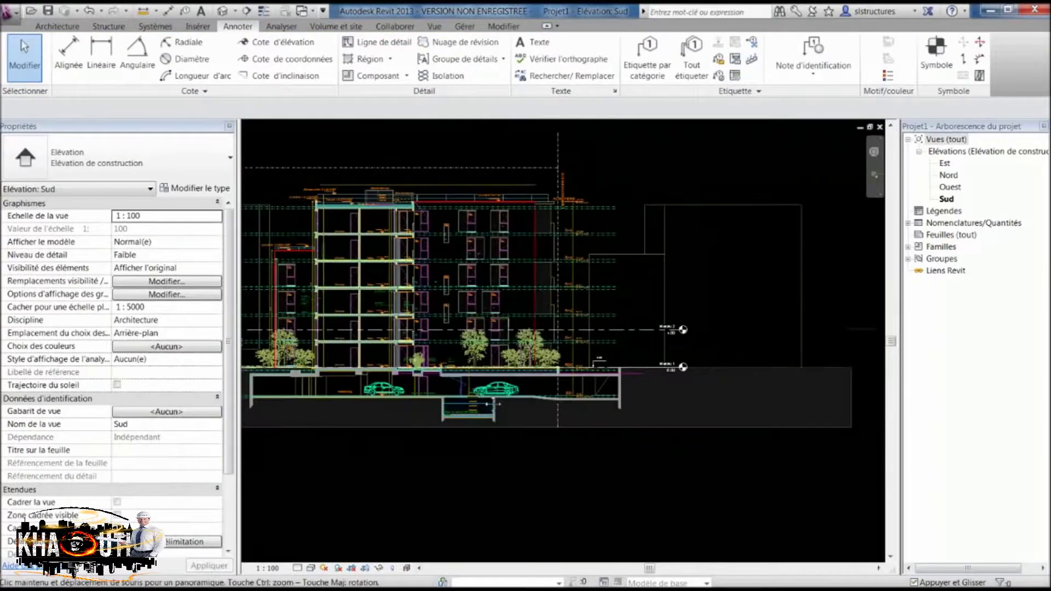
Step: Turn on Cadrer la vue for the Sud elevation
scroll(469, 395, down, 1)
scroll(469, 386, down, 1)
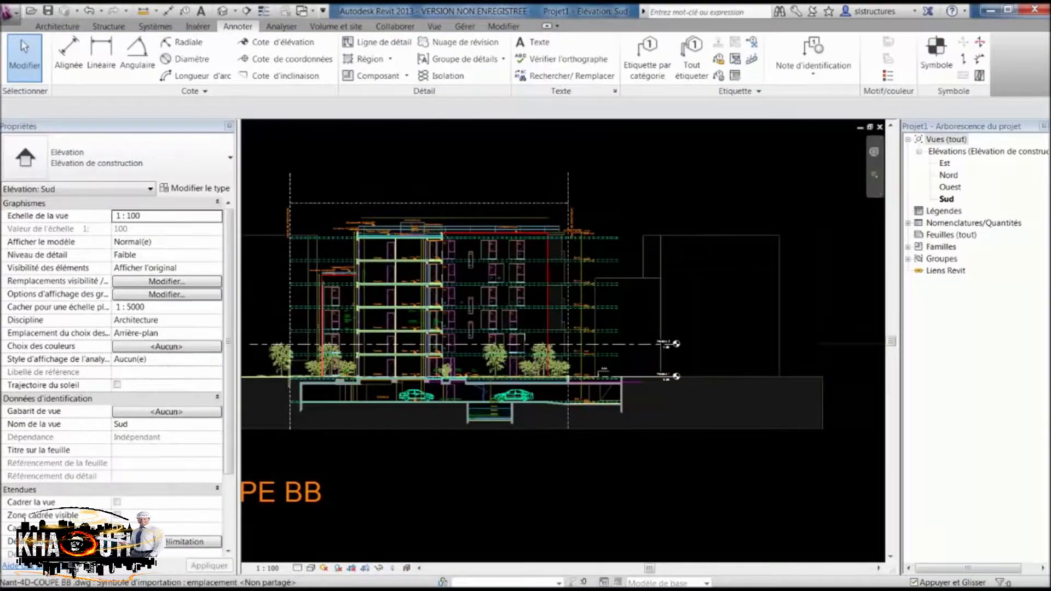
click(117, 502)
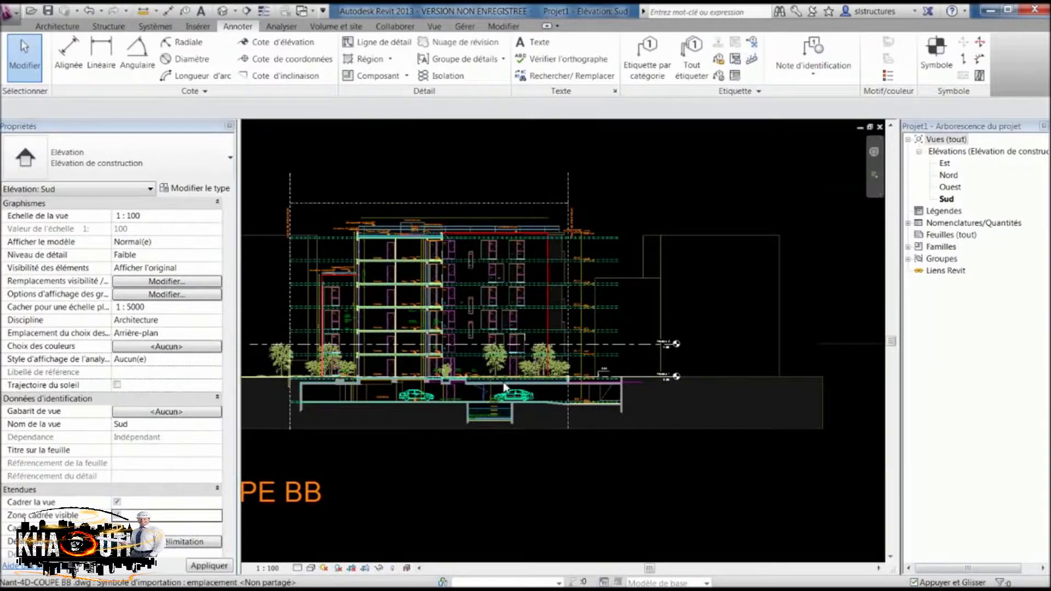
scroll(504, 382, down, 2)
scroll(503, 382, down, 1)
scroll(496, 356, down, 2)
middle_drag(490, 226, 503, 280)
middle_drag(504, 211, 515, 304)
scroll(515, 219, down, 1)
middle_drag(516, 140, 501, 264)
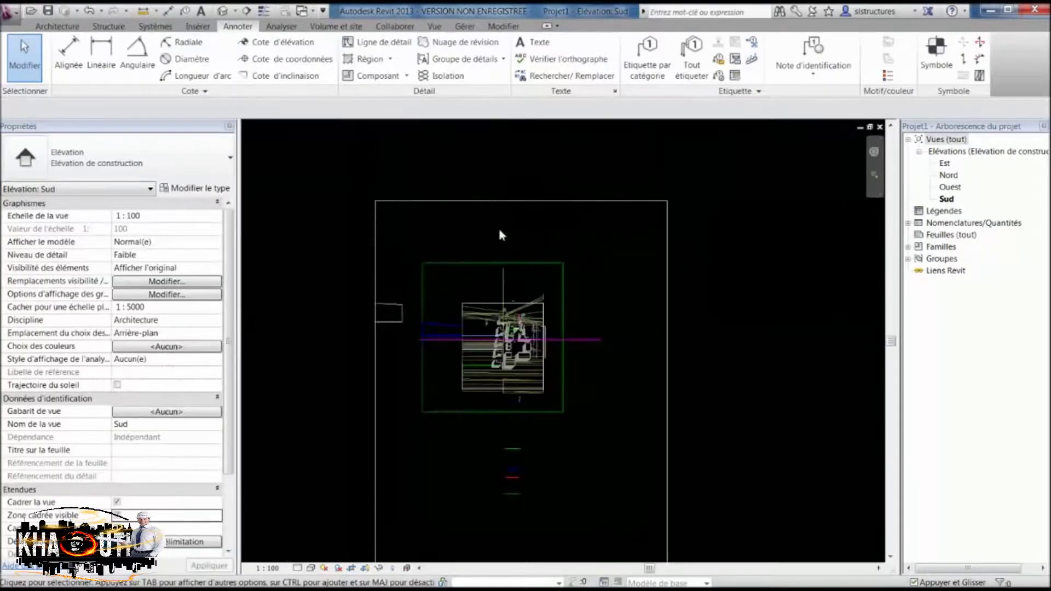
Step: Pull the crop region's top, bottom, left and right edges tightly around the section
click(531, 204)
drag(531, 203, 529, 516)
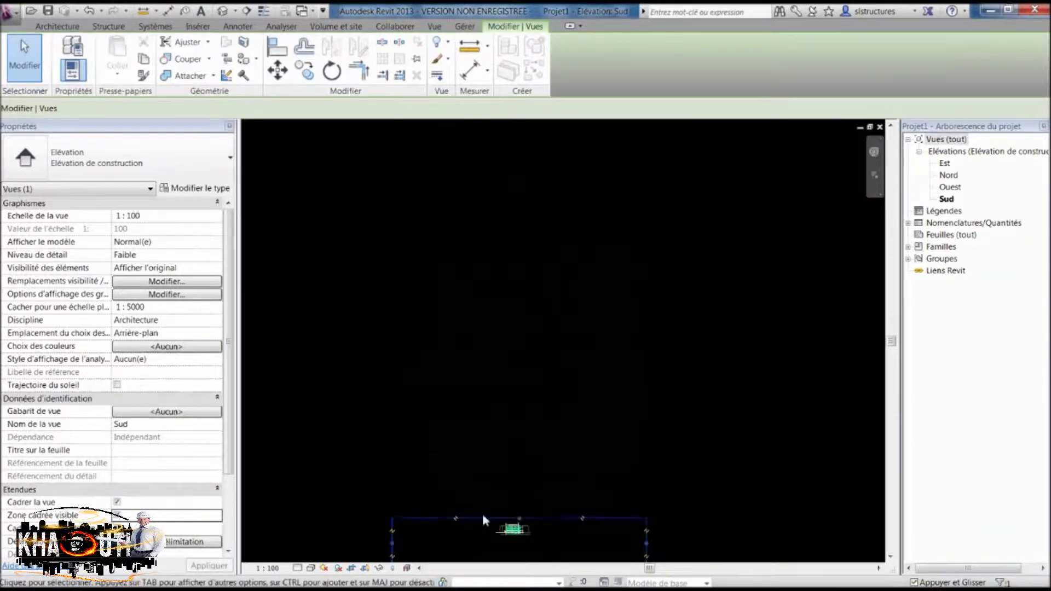
middle_drag(523, 553, 518, 258)
drag(518, 252, 516, 220)
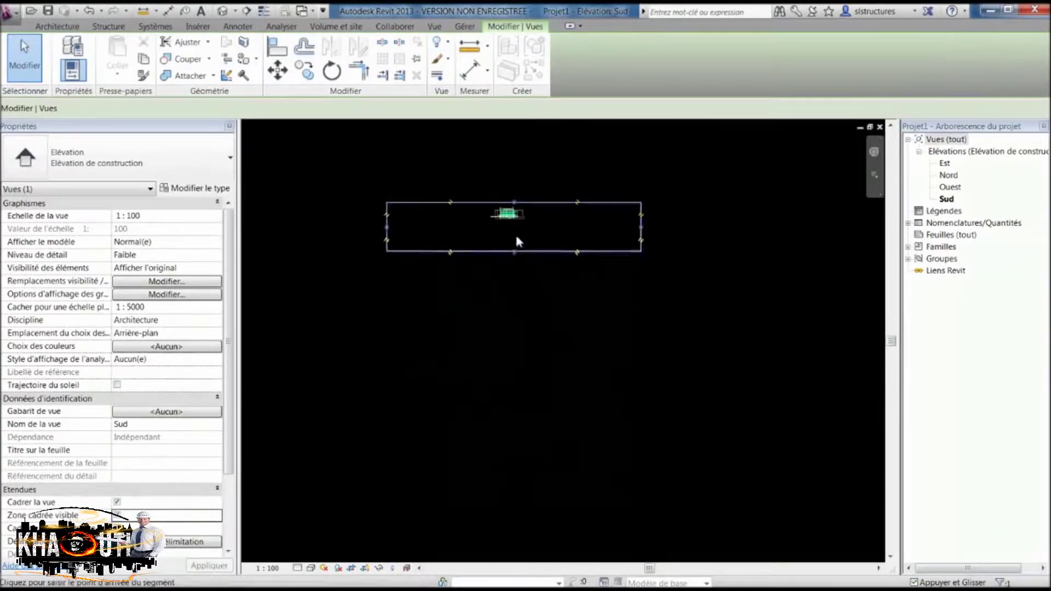
scroll(514, 217, up, 2)
scroll(482, 208, up, 2)
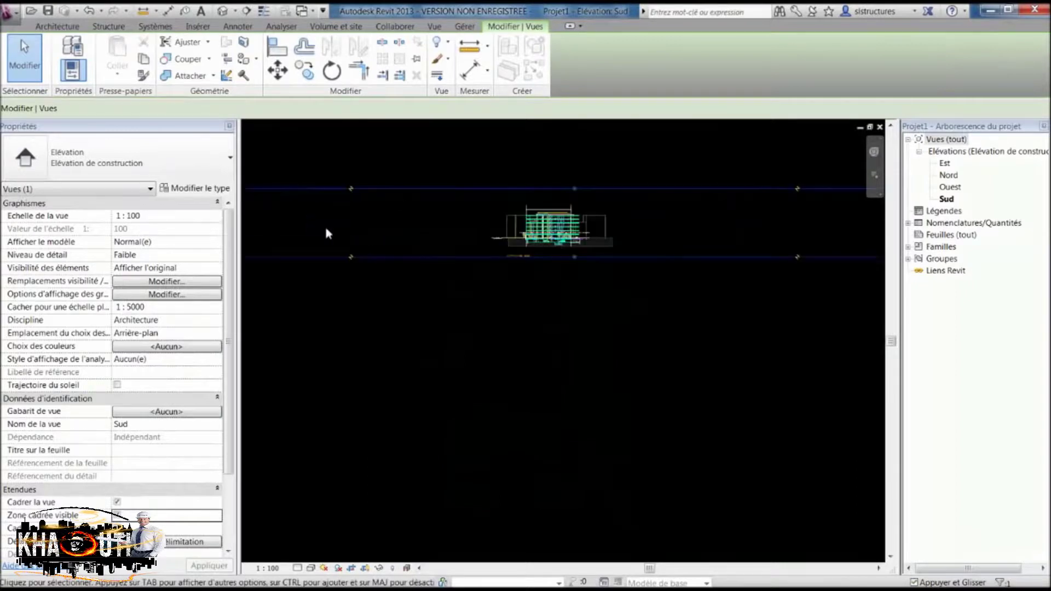
middle_drag(325, 224, 446, 233)
drag(291, 235, 656, 244)
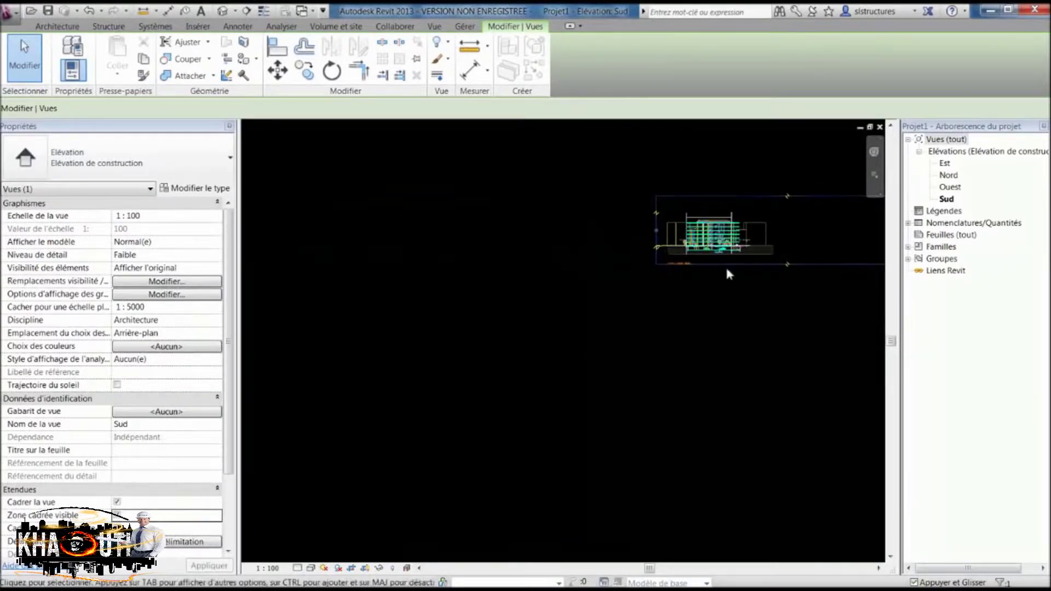
middle_drag(725, 265, 405, 247)
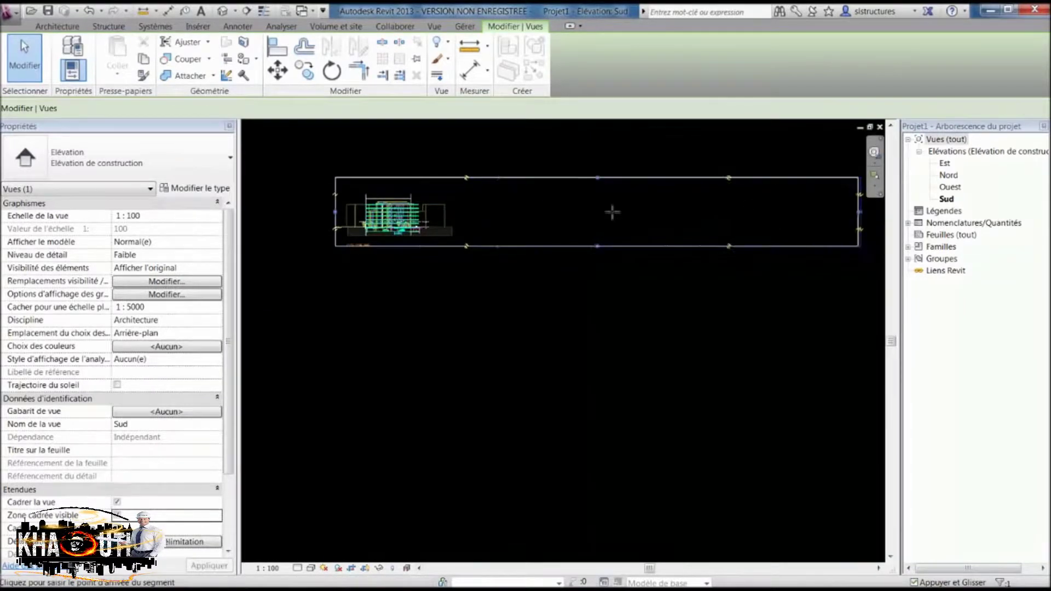
drag(860, 219, 441, 225)
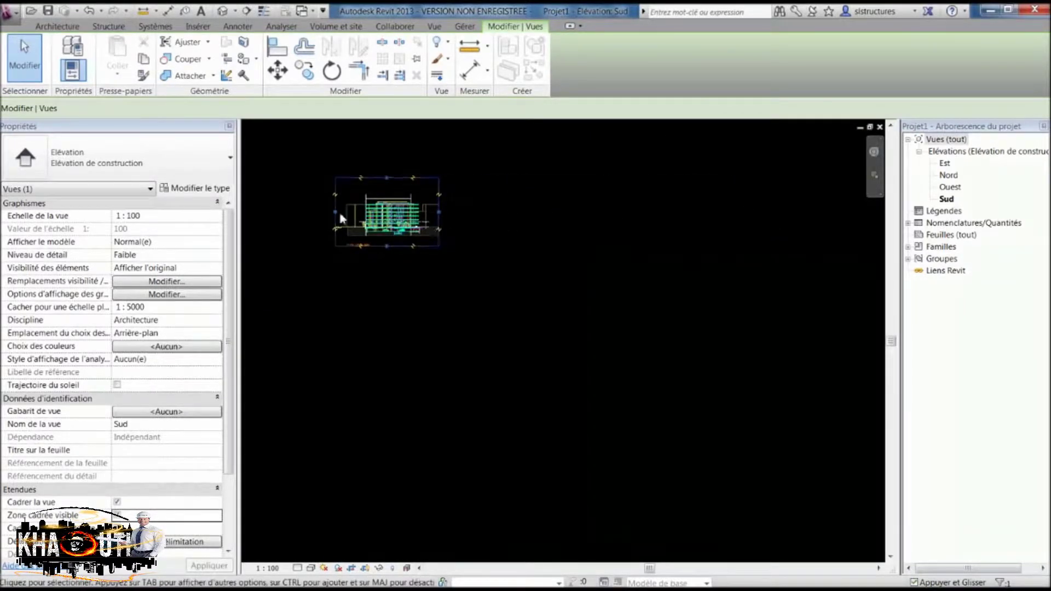
scroll(338, 209, up, 2)
scroll(338, 209, up, 4)
click(636, 354)
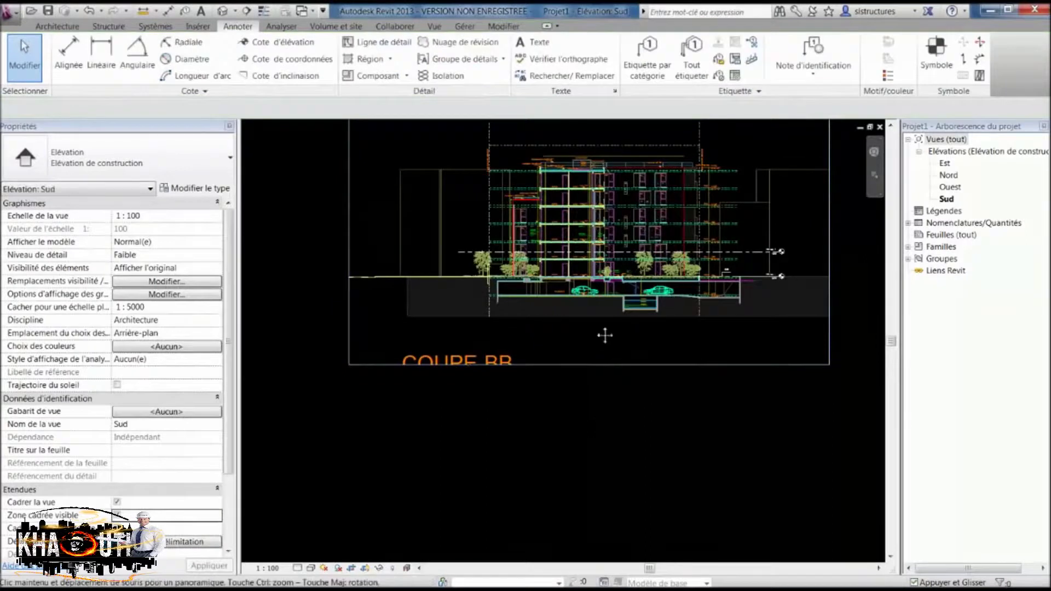
middle_drag(825, 258, 737, 313)
scroll(689, 313, up, 1)
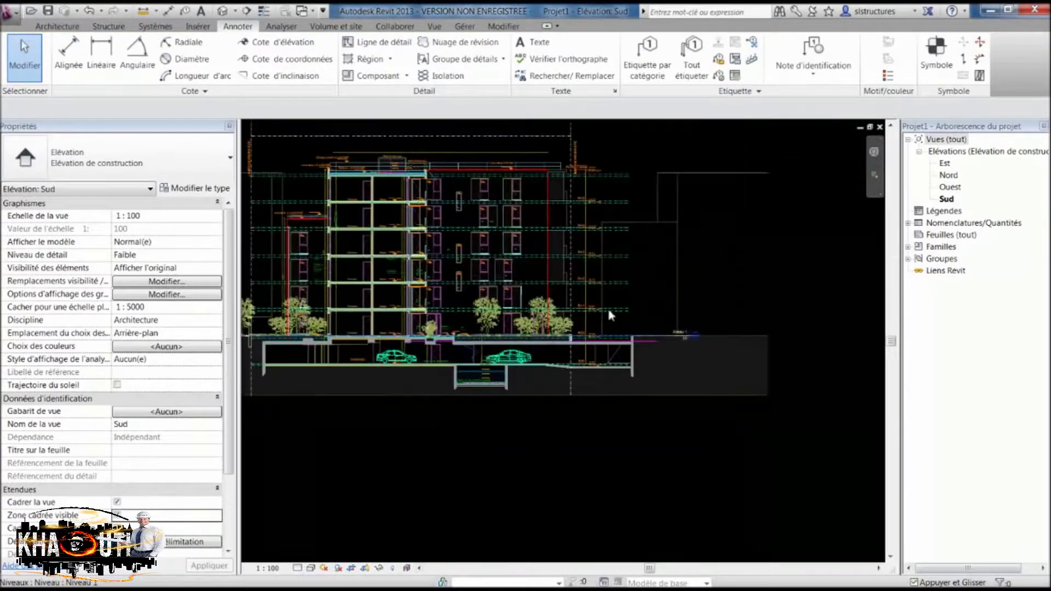
scroll(607, 307, up, 1)
scroll(606, 306, up, 1)
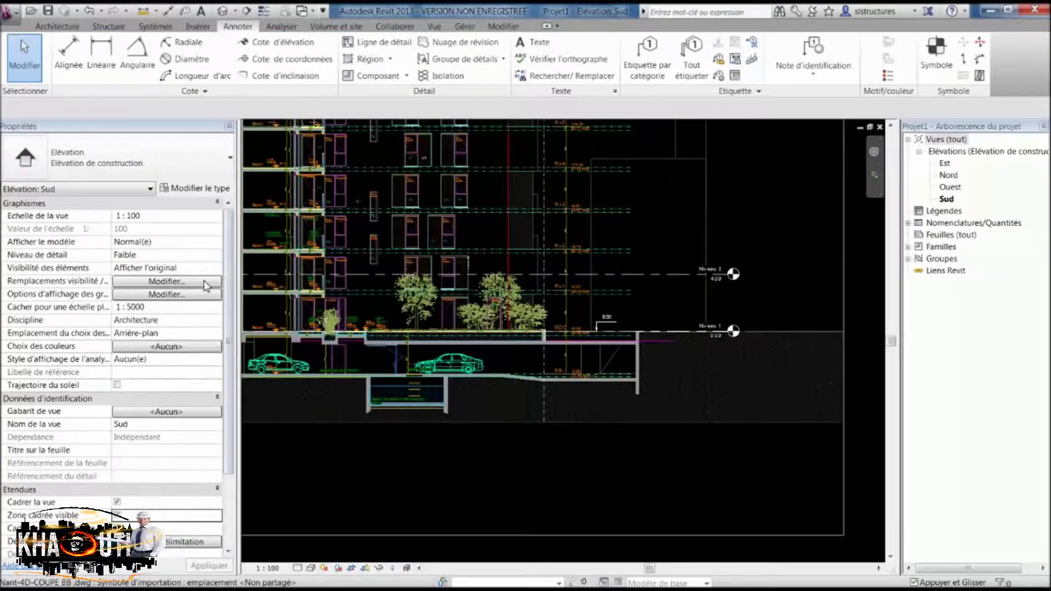
Step: Set the Nant-4D-COUPE BB.dwg imported category to Demi-teinte in visibility/graphics overrides
click(200, 283)
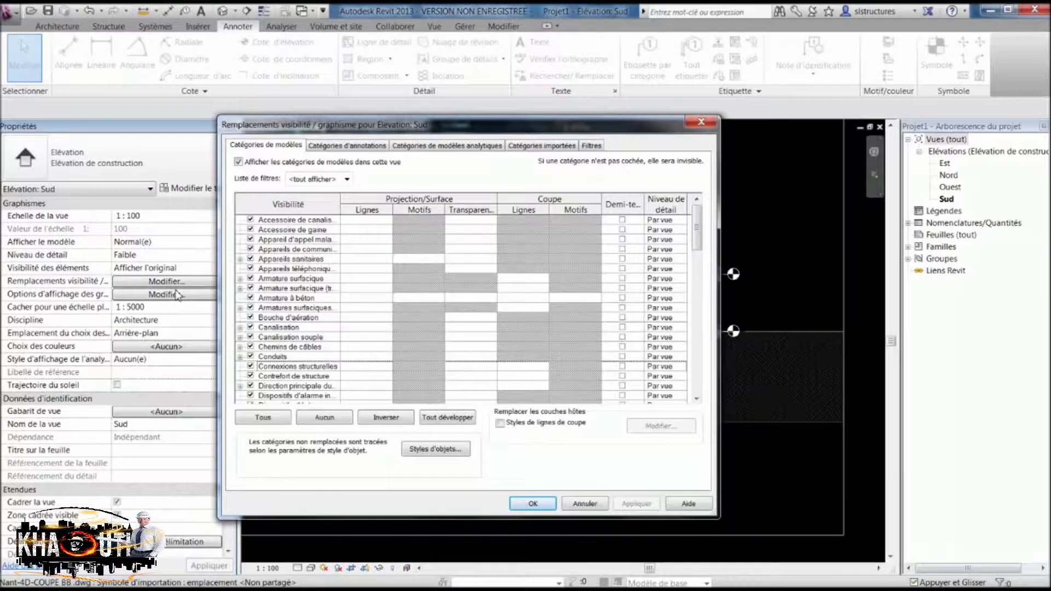
click(530, 146)
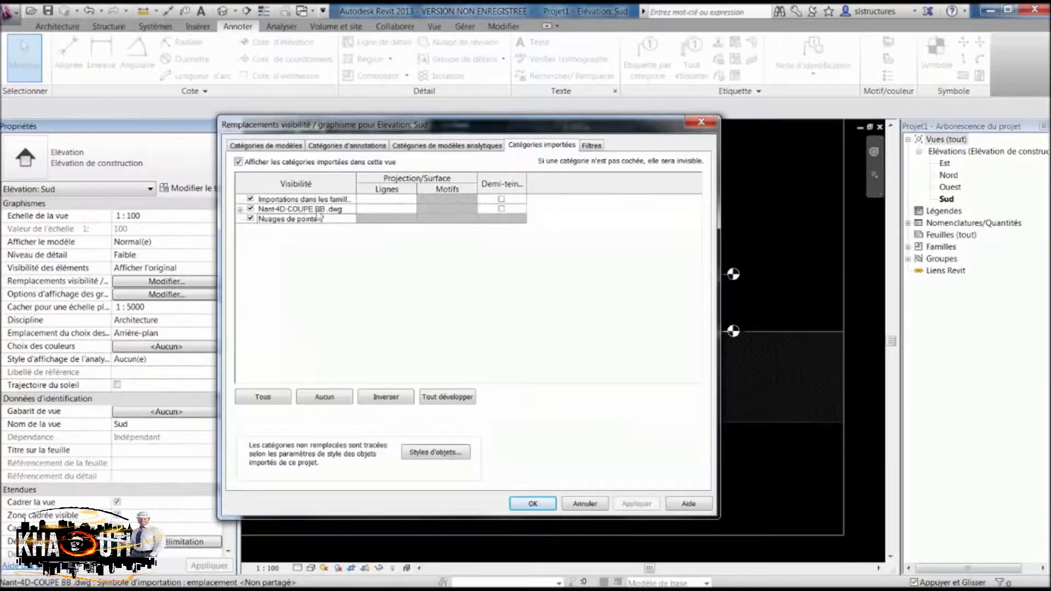
click(501, 209)
click(549, 508)
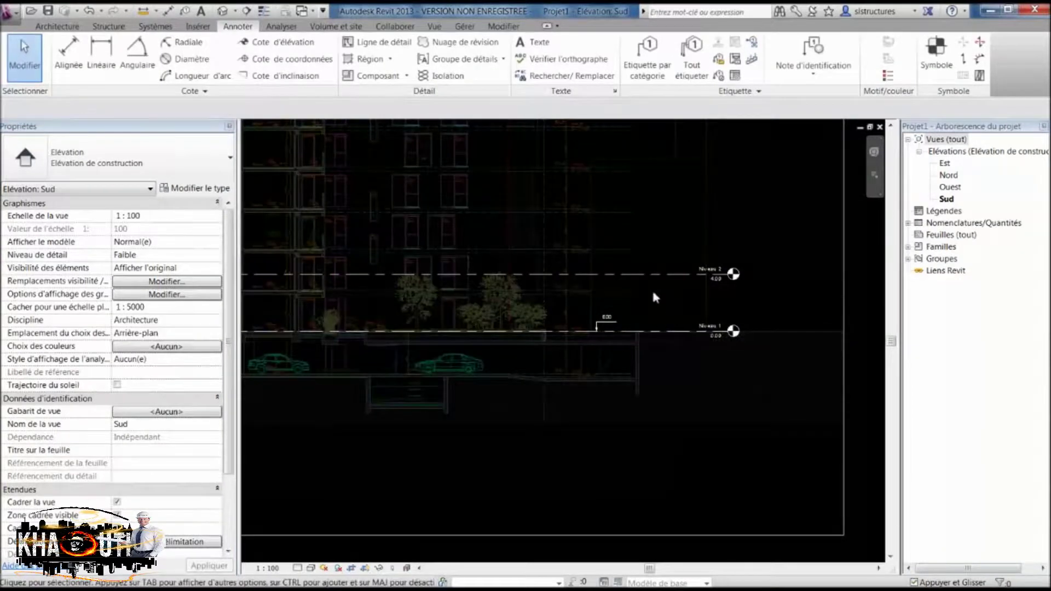
Step: Drag the 0.00 spot elevation on the RDC line a little to the right
scroll(616, 319, up, 1)
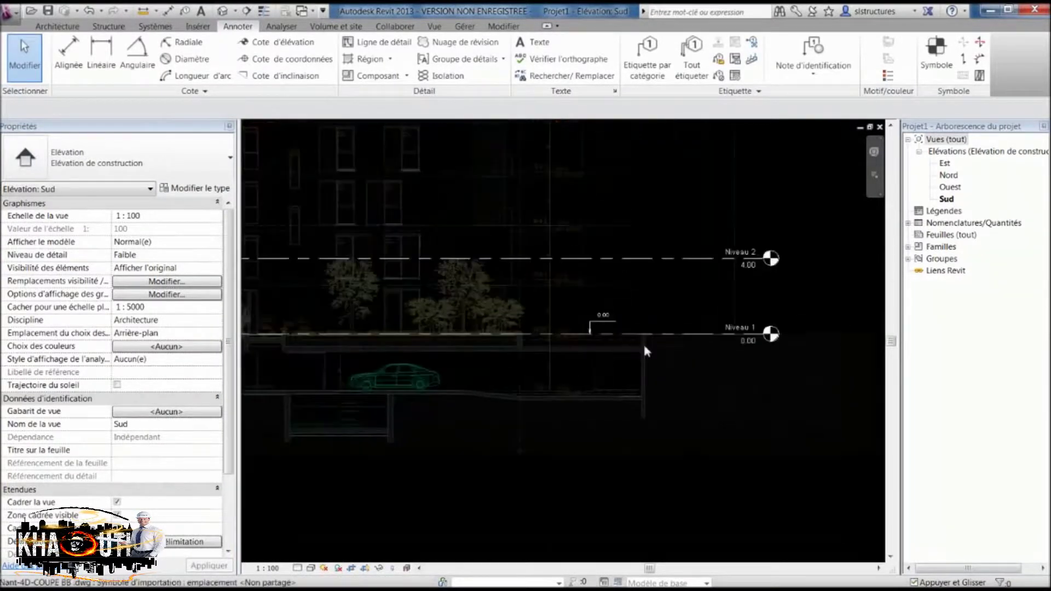
scroll(645, 345, up, 1)
scroll(630, 328, up, 1)
scroll(599, 307, up, 1)
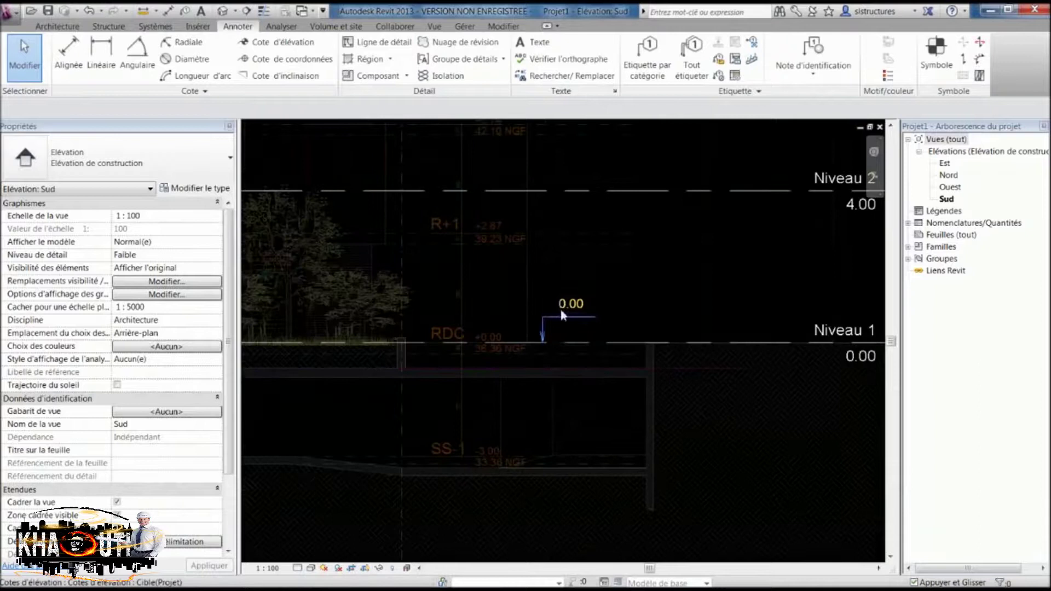
middle_drag(843, 362, 786, 359)
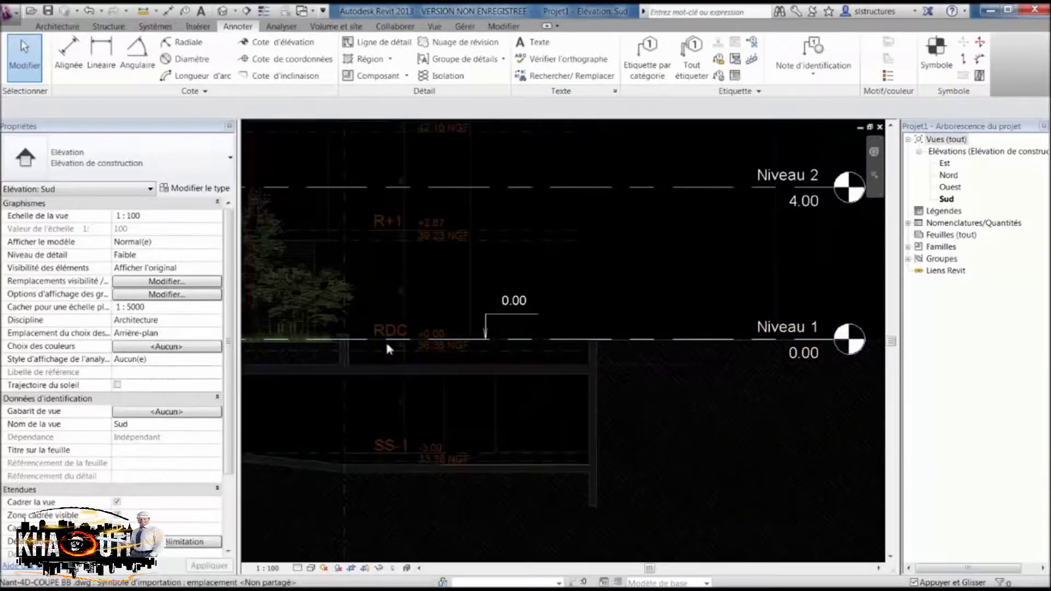
scroll(431, 350, up, 2)
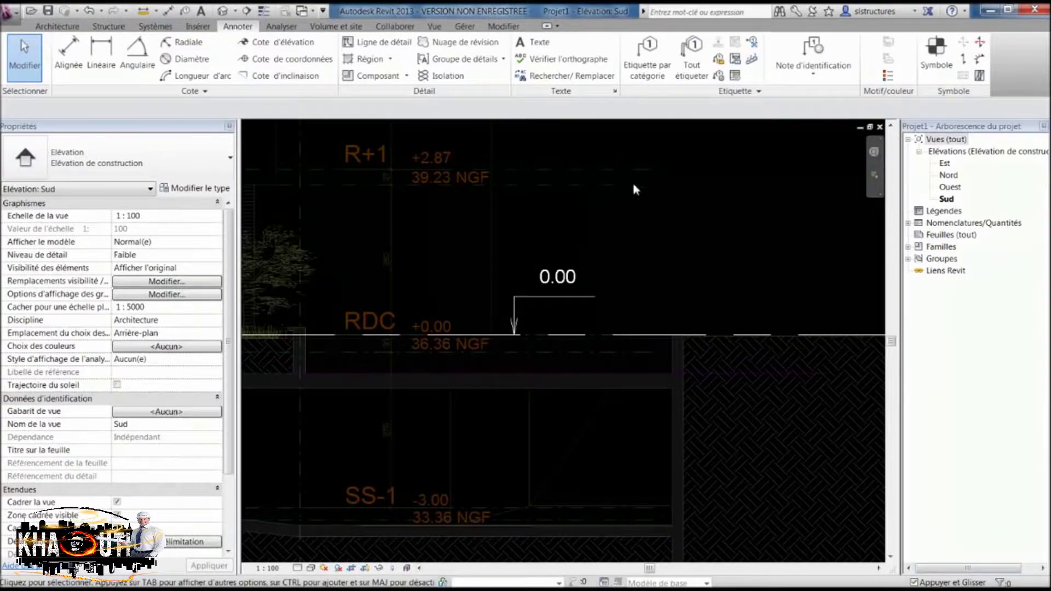
middle_drag(512, 294, 436, 301)
click(455, 310)
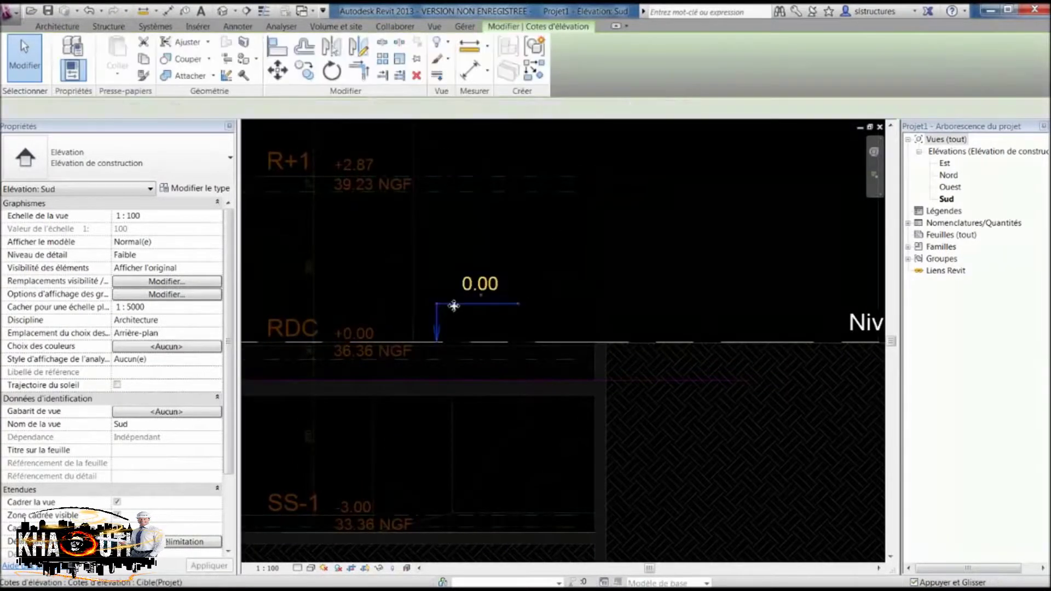
mouse_move(456, 310)
ctrl+mouse_down()
mouse_move(544, 309)
mouse_move(556, 284)
ctrl+mouse_up()
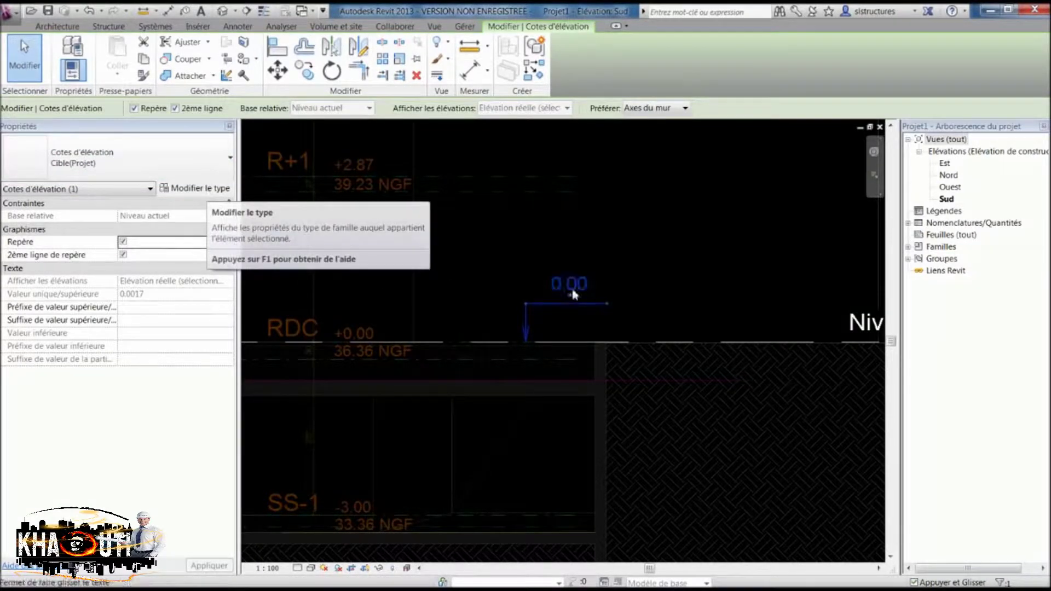
Step: Rename the spot elevation type to Niv. Relatif
click(186, 193)
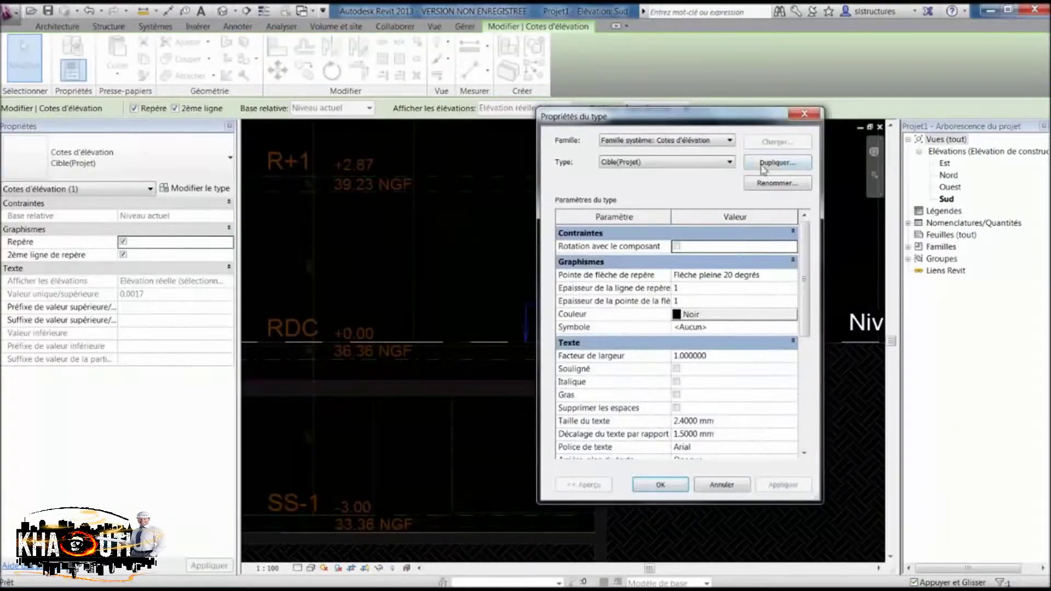
click(760, 186)
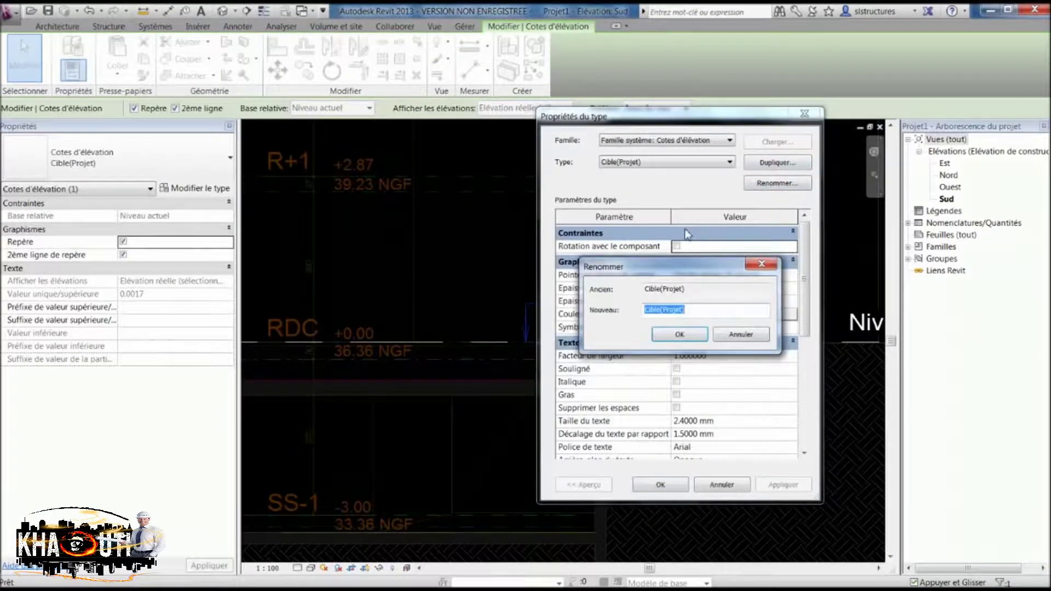
text(Niv. Relatif)
click(694, 335)
mouse_move(807, 301)
mouse_down()
mouse_move(806, 366)
mouse_move(811, 320)
mouse_up()
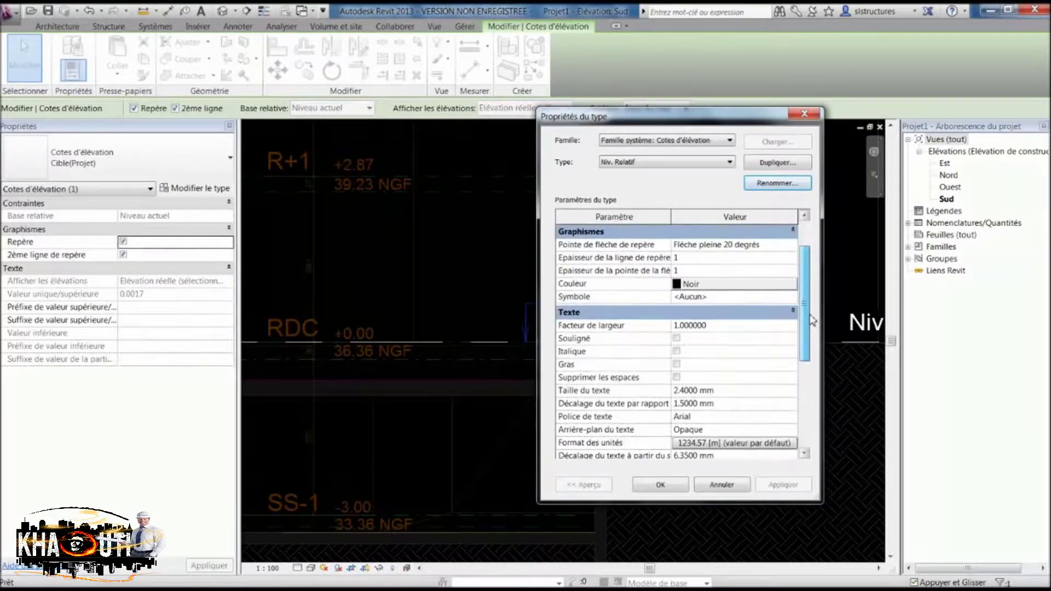
drag(812, 325, 809, 363)
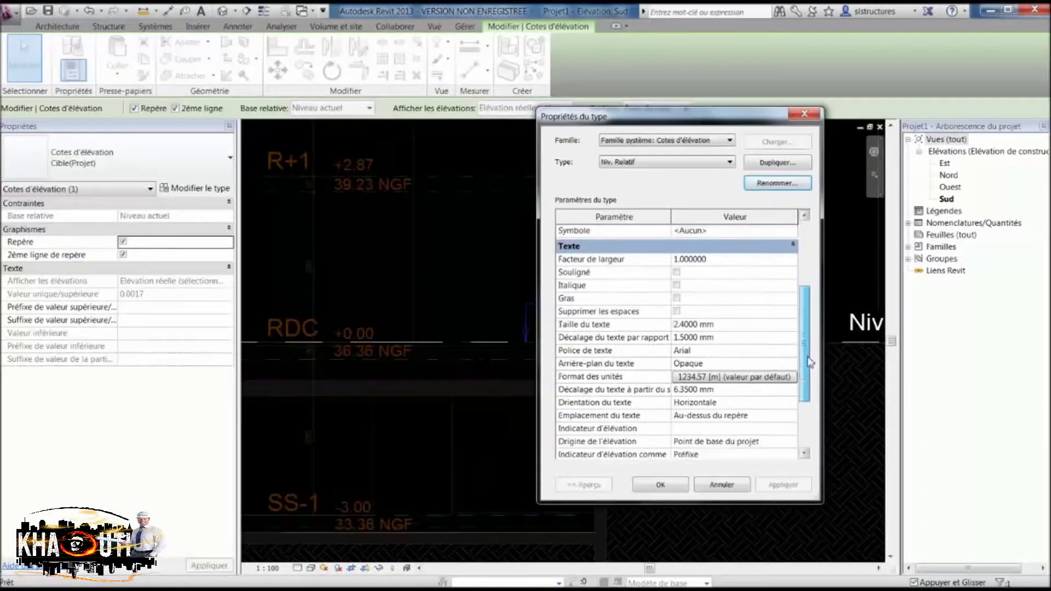
Step: Turn off project unit settings and show a + sign so the tag reads +0.00
click(775, 364)
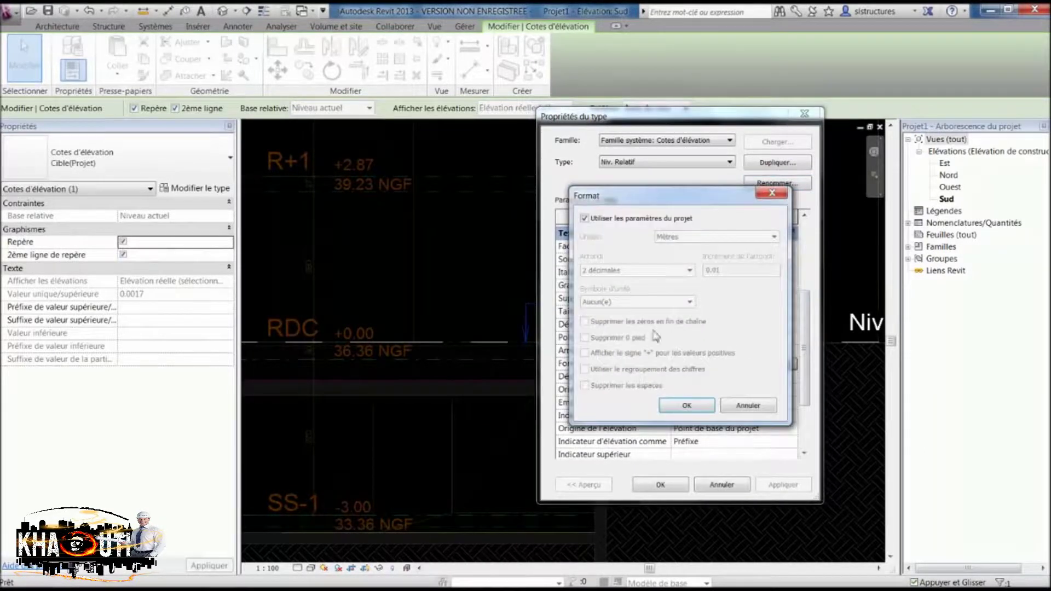
click(625, 221)
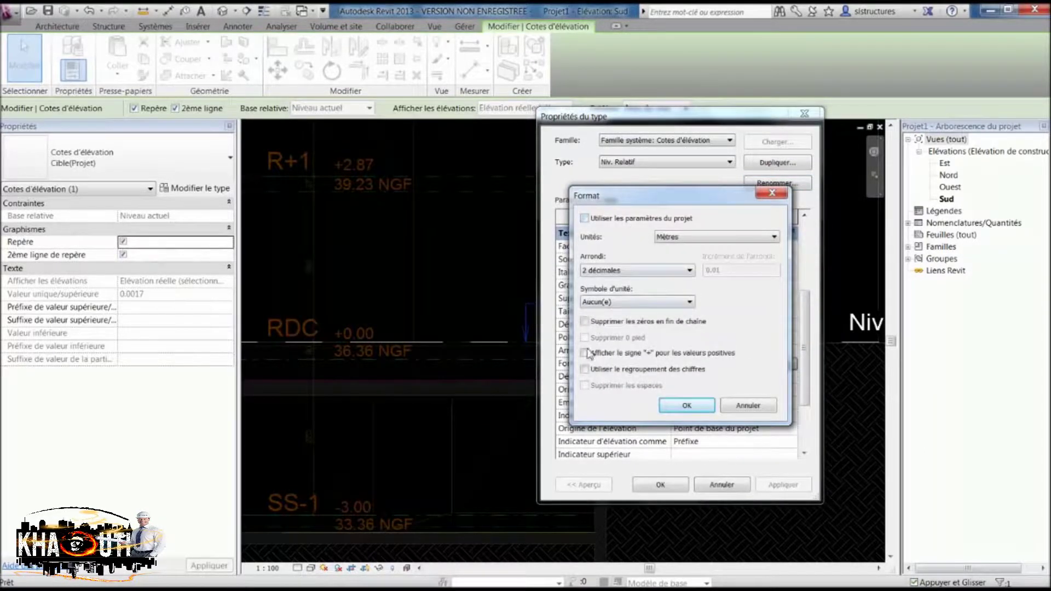
click(668, 404)
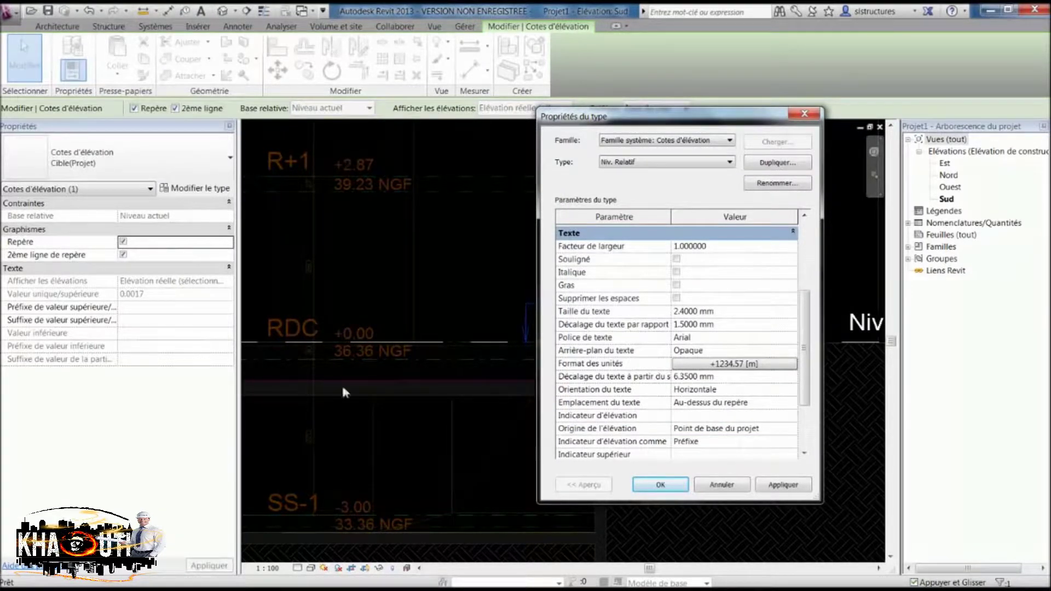
click(676, 487)
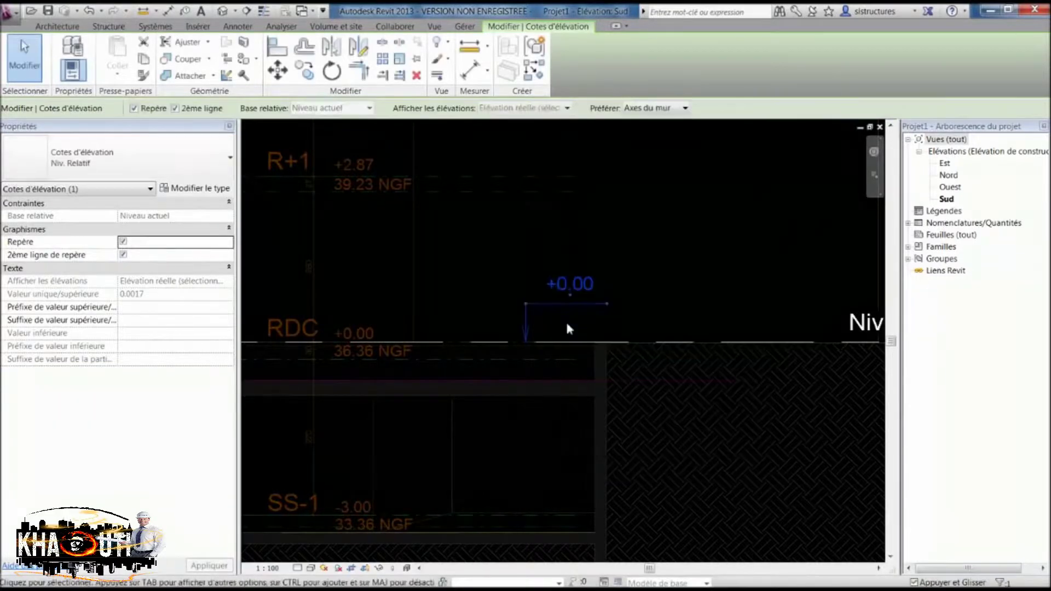
click(534, 262)
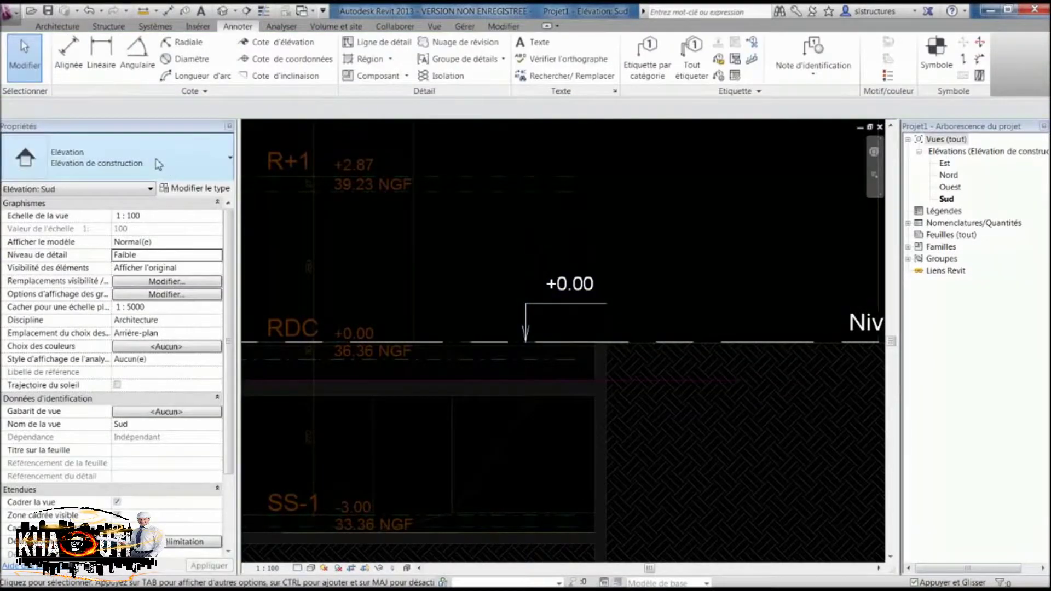
click(577, 303)
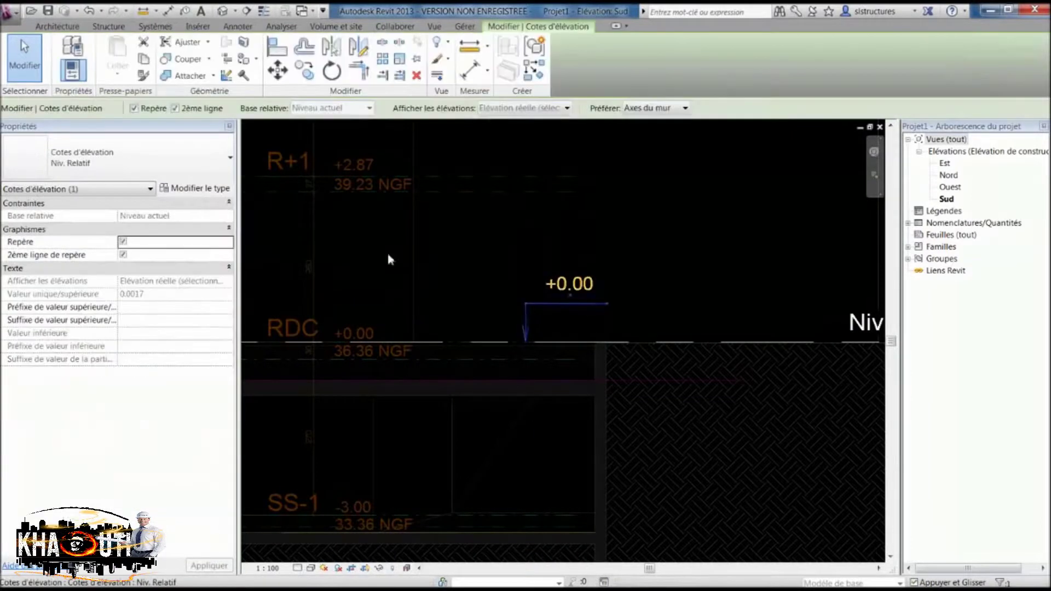
click(211, 189)
Step: Duplicate the type as Niv. NGF, using project unit settings for its format
click(771, 163)
text(Niv. NGF)
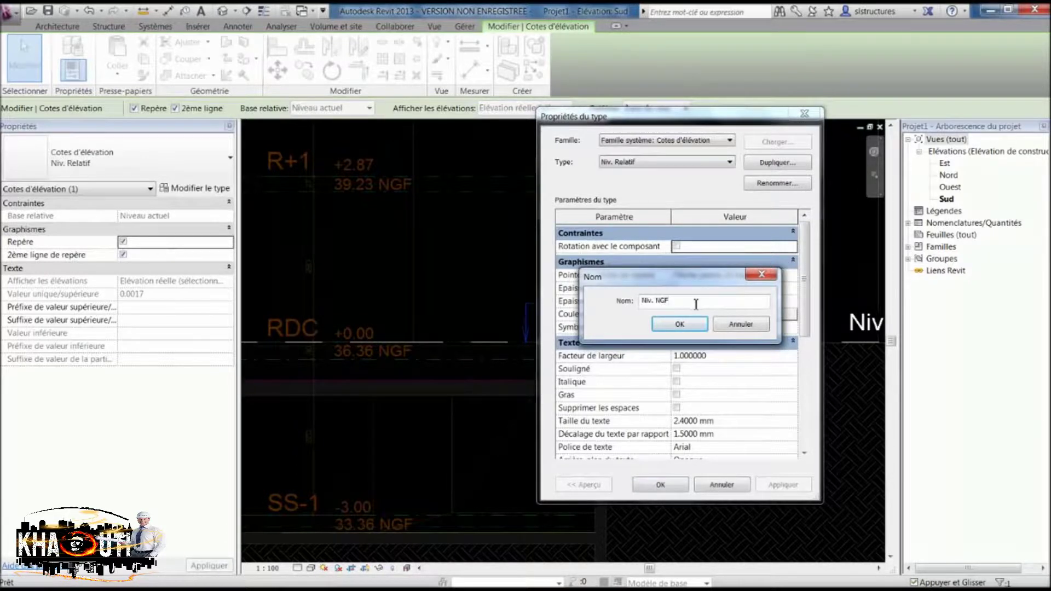
click(694, 330)
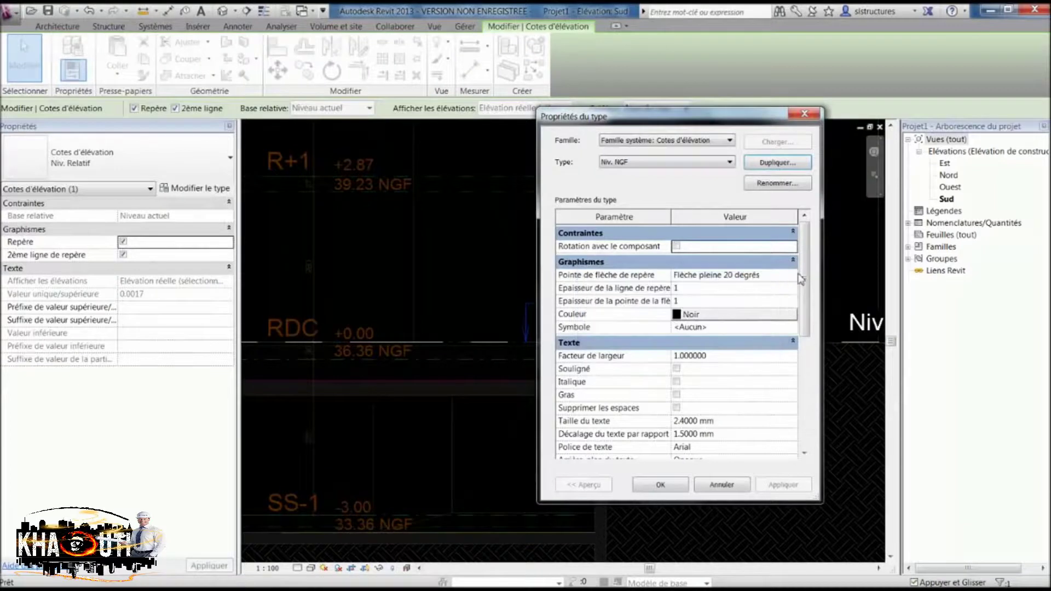
drag(805, 283, 818, 390)
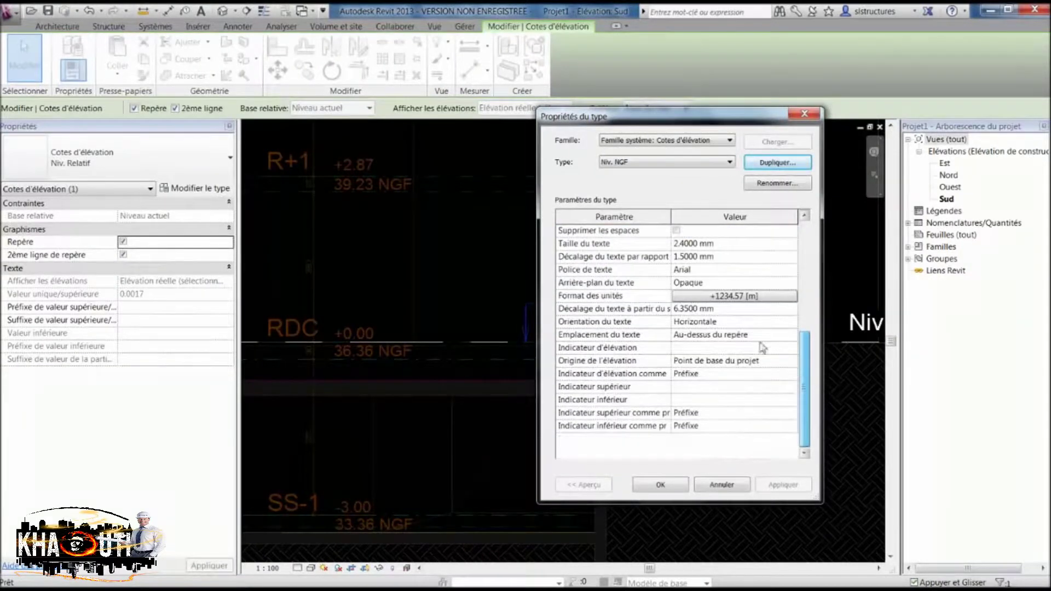
click(750, 296)
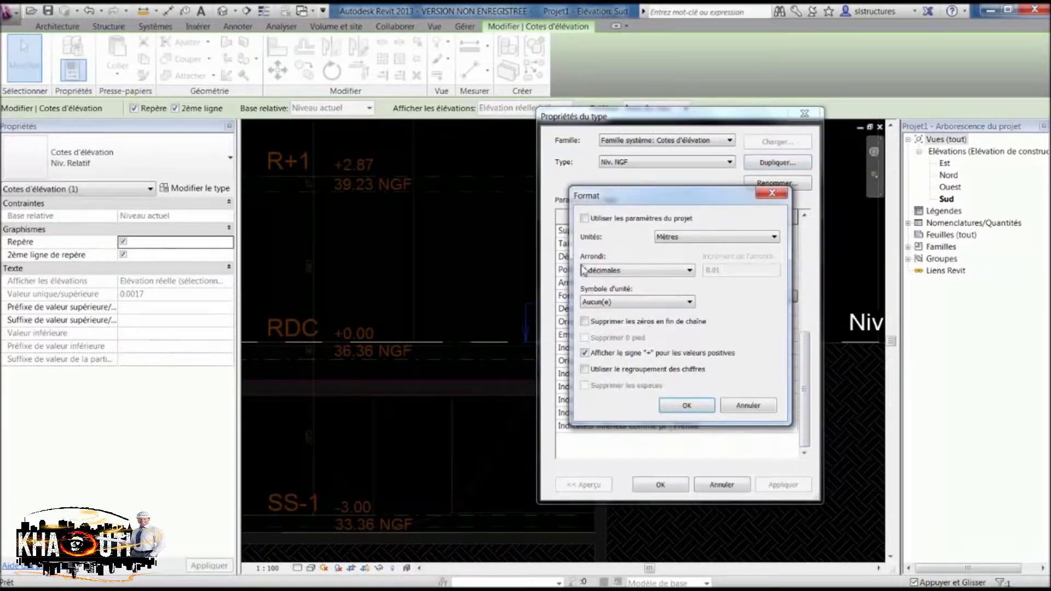
click(590, 221)
click(688, 407)
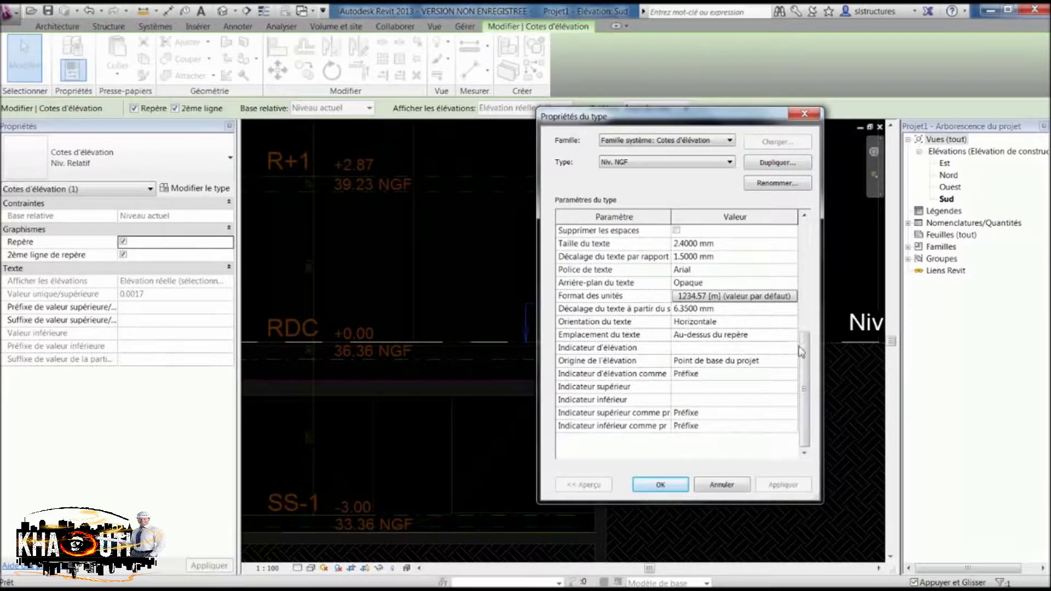
Step: Measure from Point de topographie with an NGF suffix, so the tag reads 0.00 NGF
mouse_move(807, 361)
mouse_down()
mouse_move(823, 276)
mouse_move(820, 350)
mouse_up()
click(777, 374)
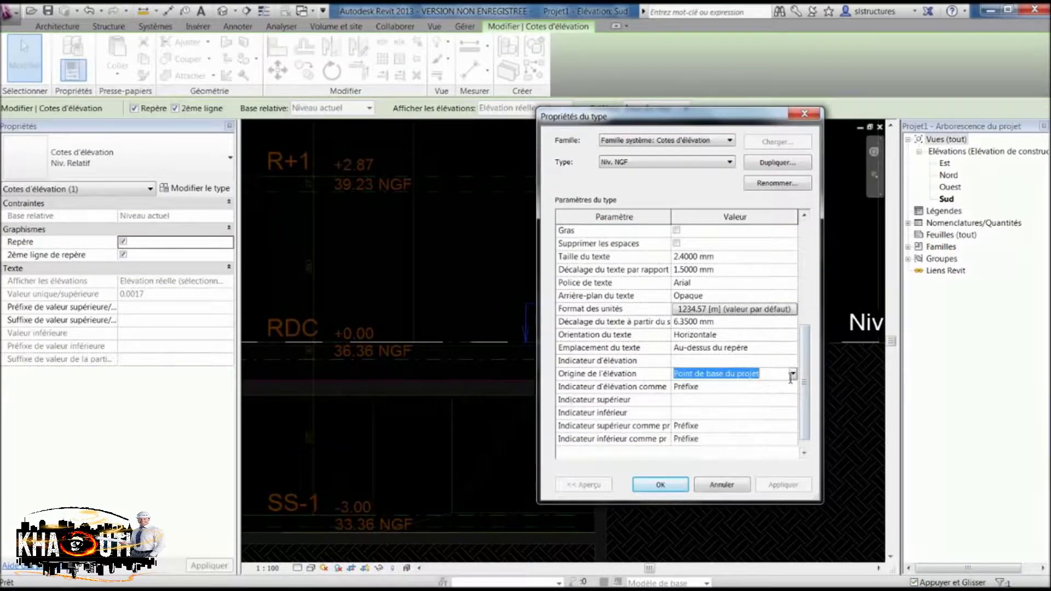
click(793, 374)
click(746, 399)
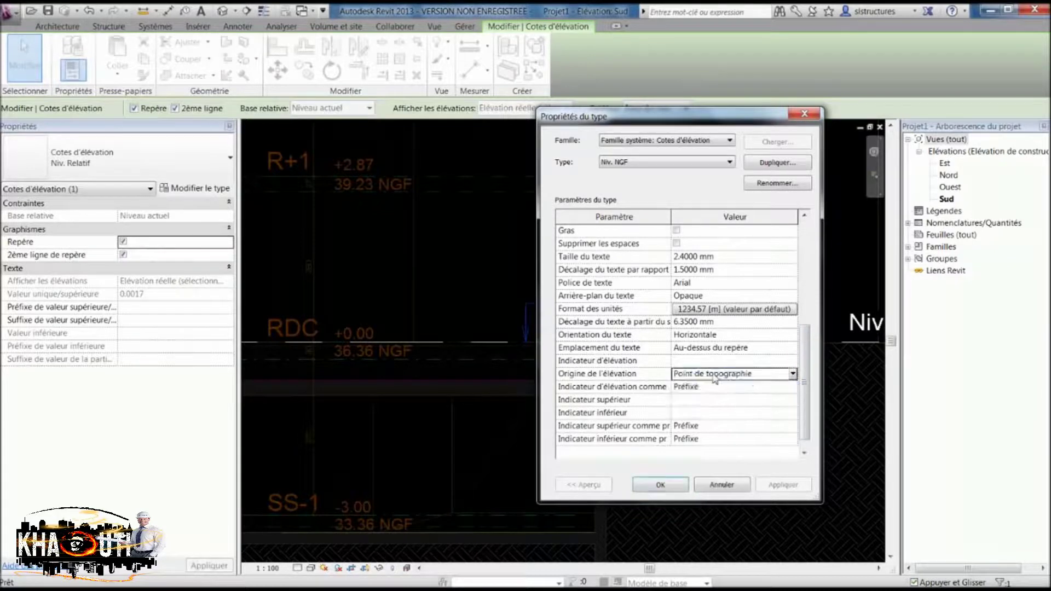
click(709, 387)
click(793, 387)
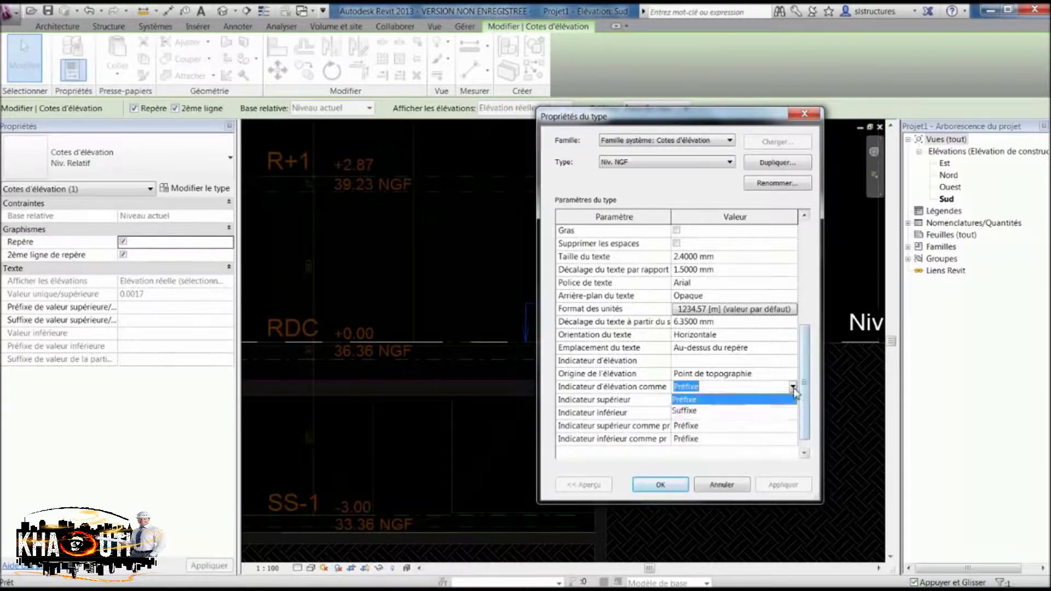
click(767, 413)
click(707, 362)
text(NGF)
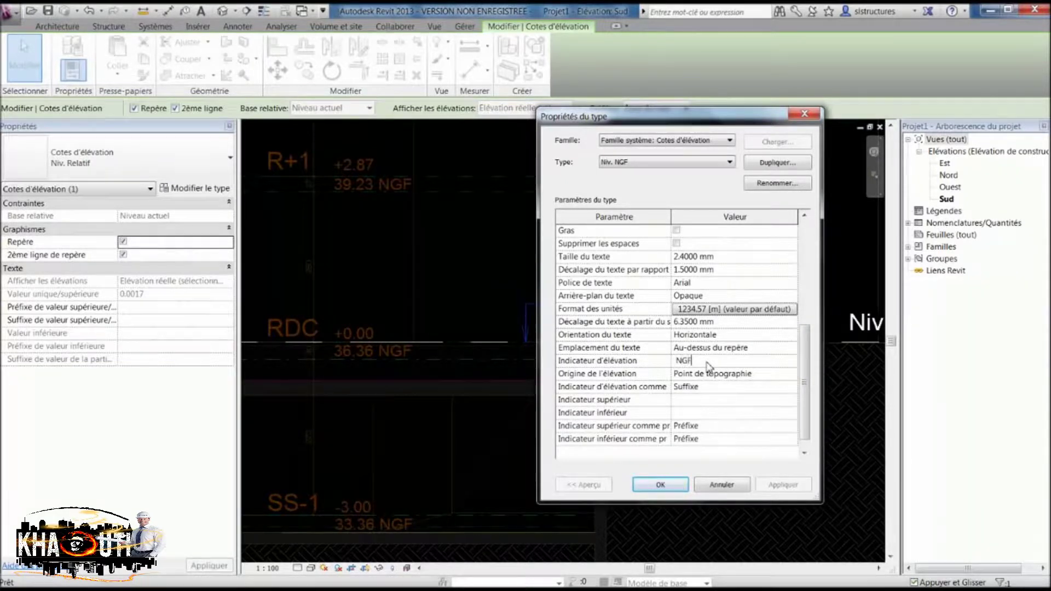
click(661, 484)
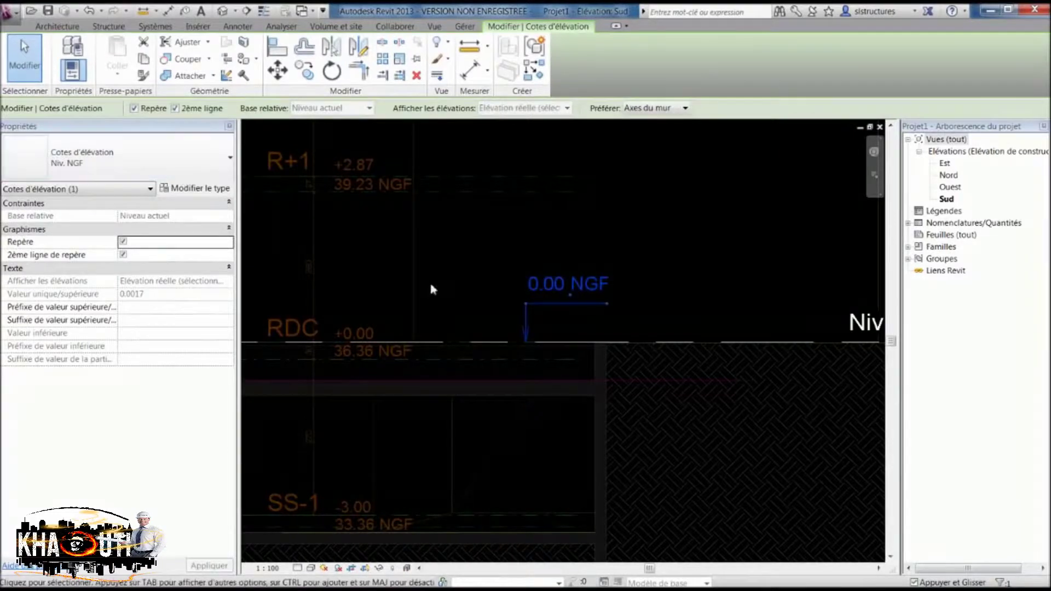
Step: Place a second spot elevation on the RDC line beside the 0.00 NGF tag
click(599, 265)
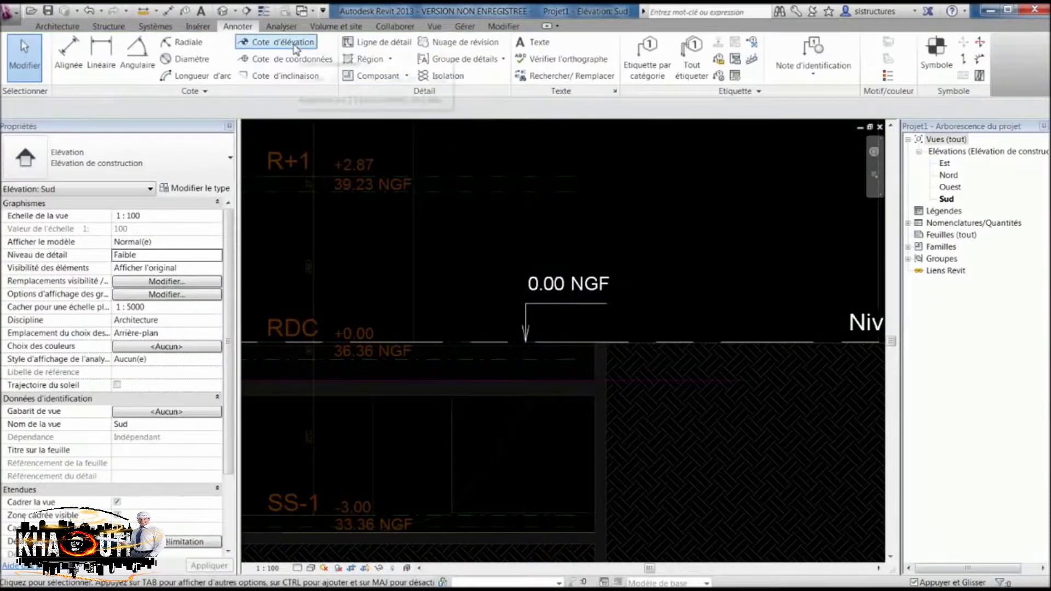
click(262, 41)
click(172, 159)
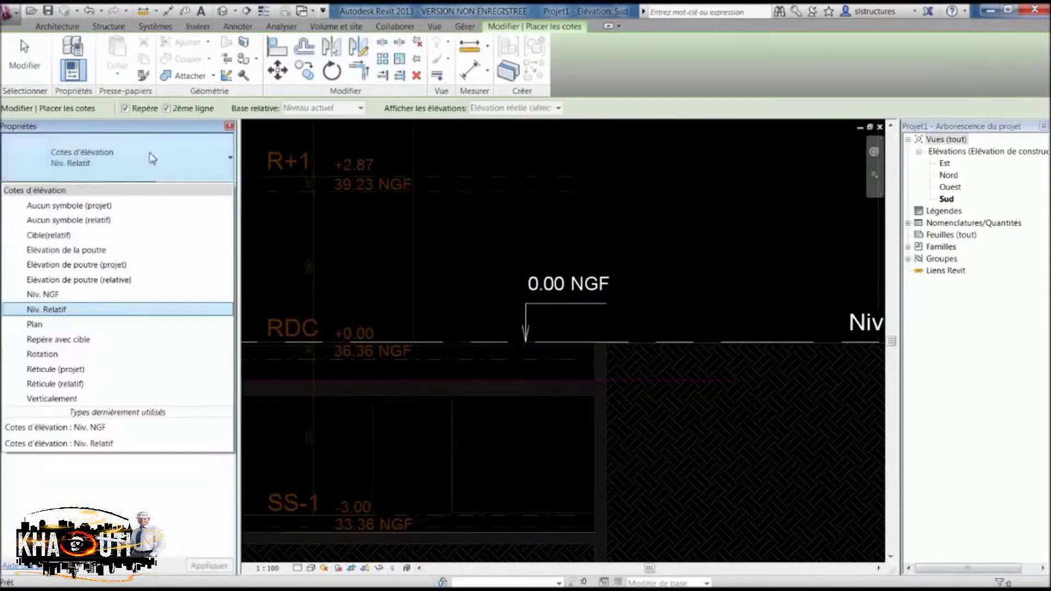
click(665, 343)
click(665, 311)
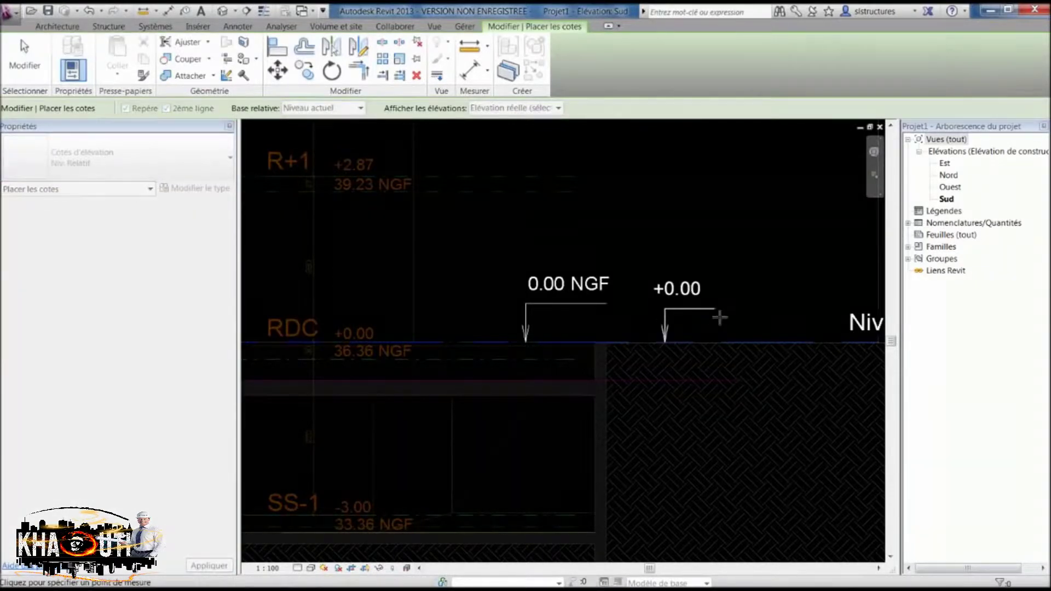
click(735, 318)
key(Escape)
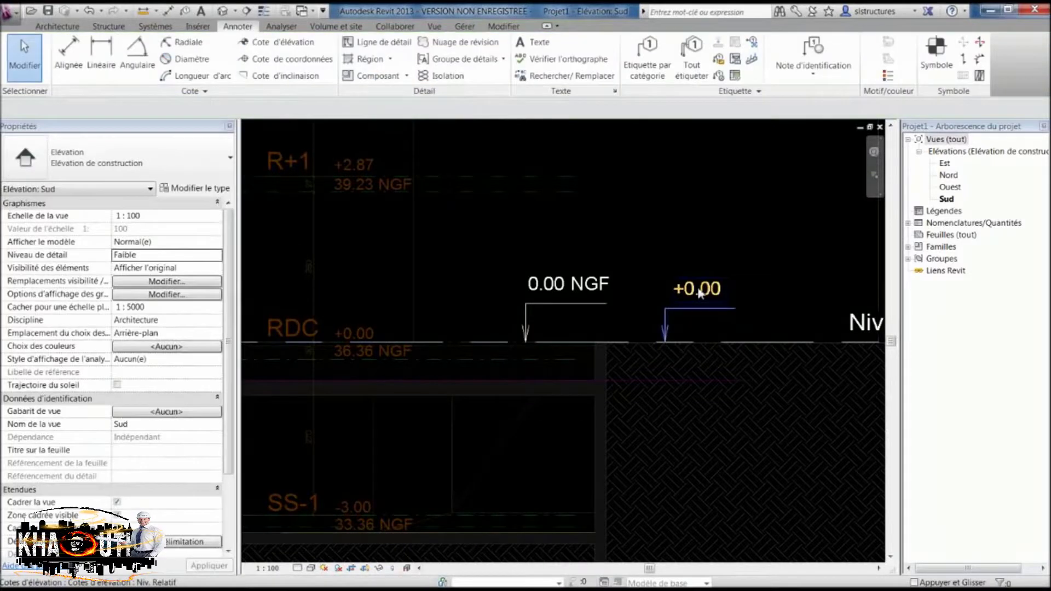
Step: Select the new +0.00 tag to check it, then zoom around the elevation
scroll(700, 290, up, 2)
click(695, 303)
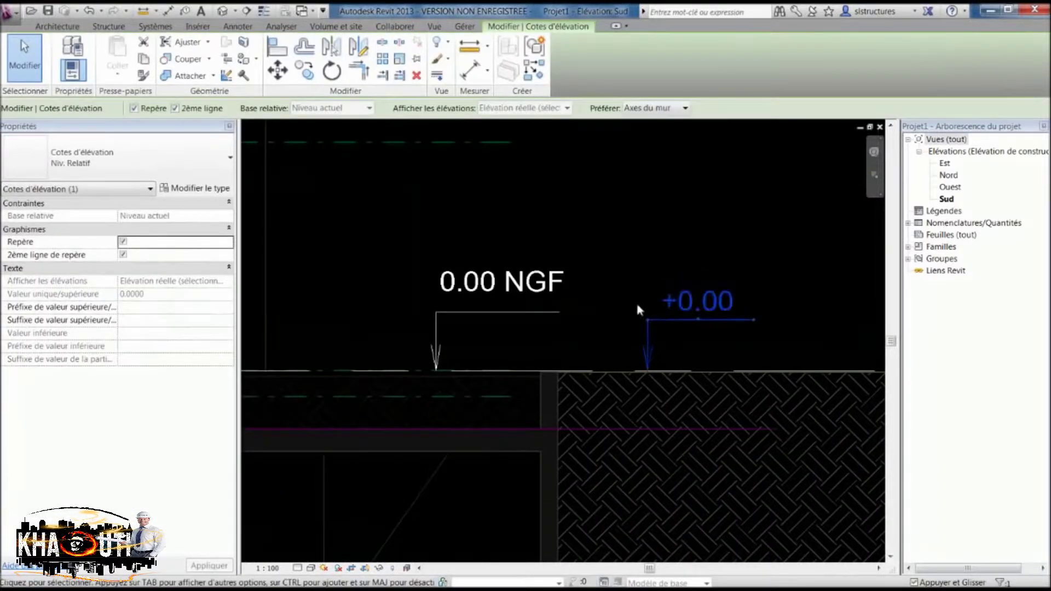
click(617, 294)
scroll(617, 294, down, 2)
scroll(617, 294, down, 1)
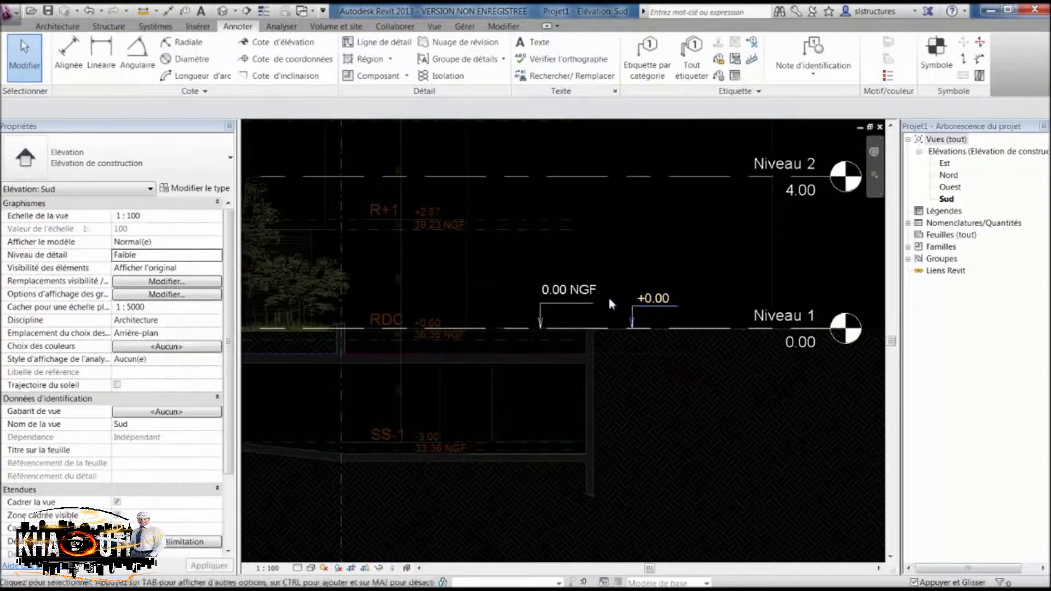
scroll(664, 346, down, 1)
scroll(675, 350, down, 1)
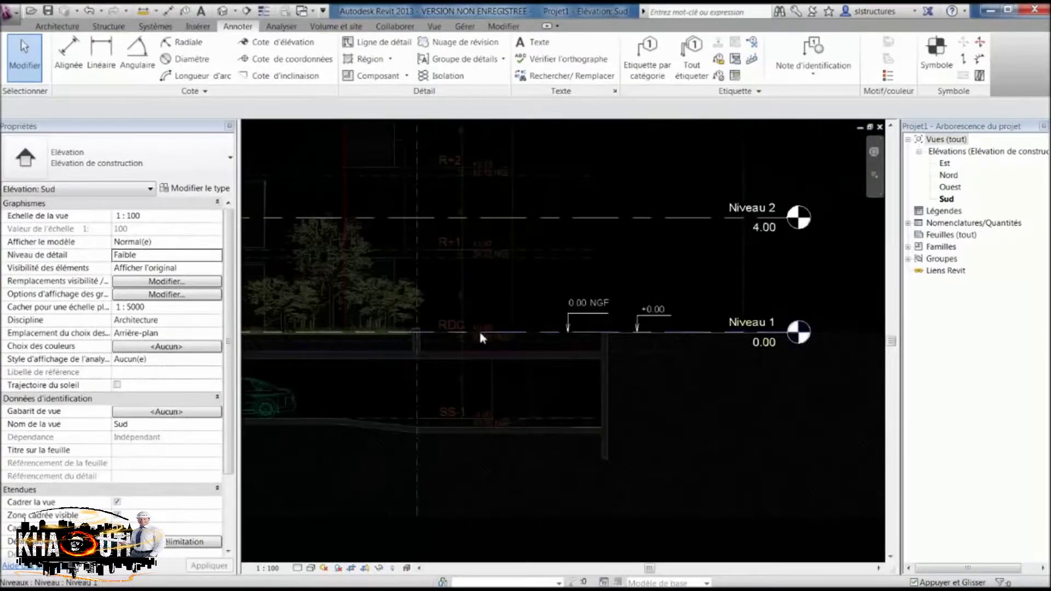
scroll(478, 330, up, 2)
scroll(788, 411, up, 1)
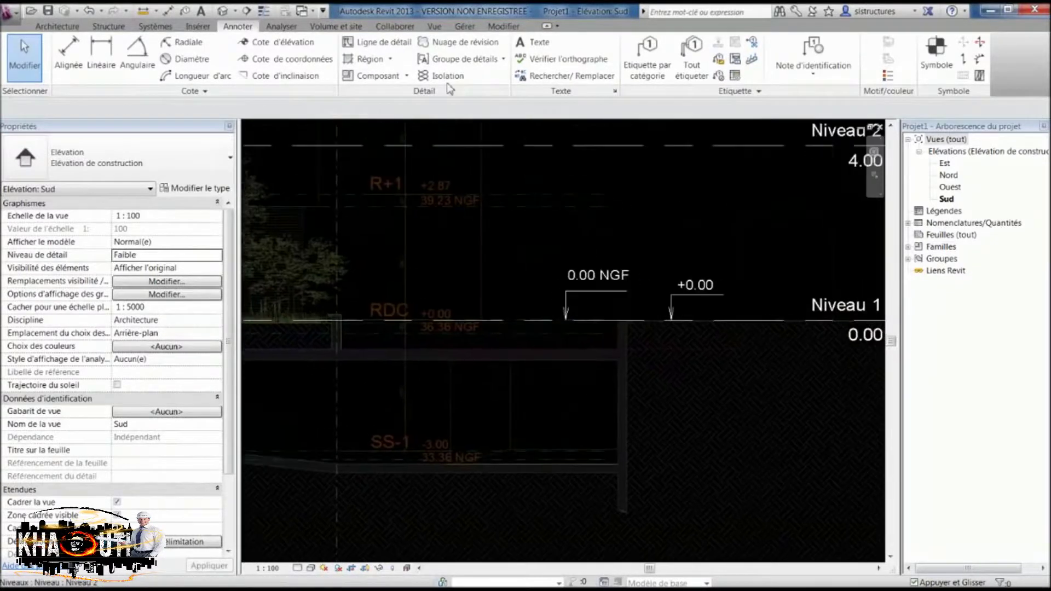
Step: Relocate the project 36.36 vertically so RDC sits on Niveau 1, then zoom to the ground level
click(460, 28)
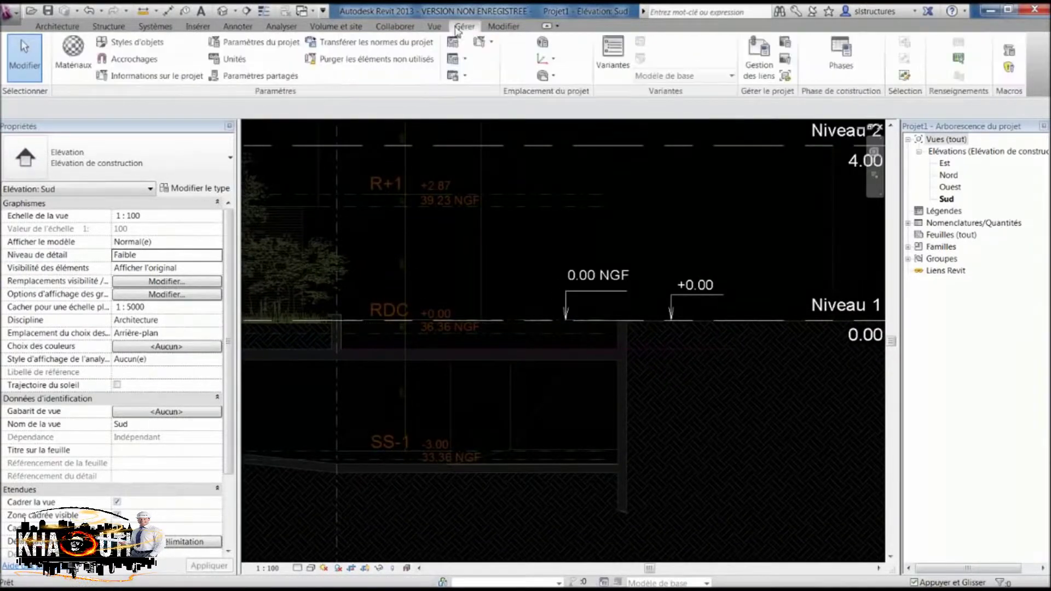
click(553, 78)
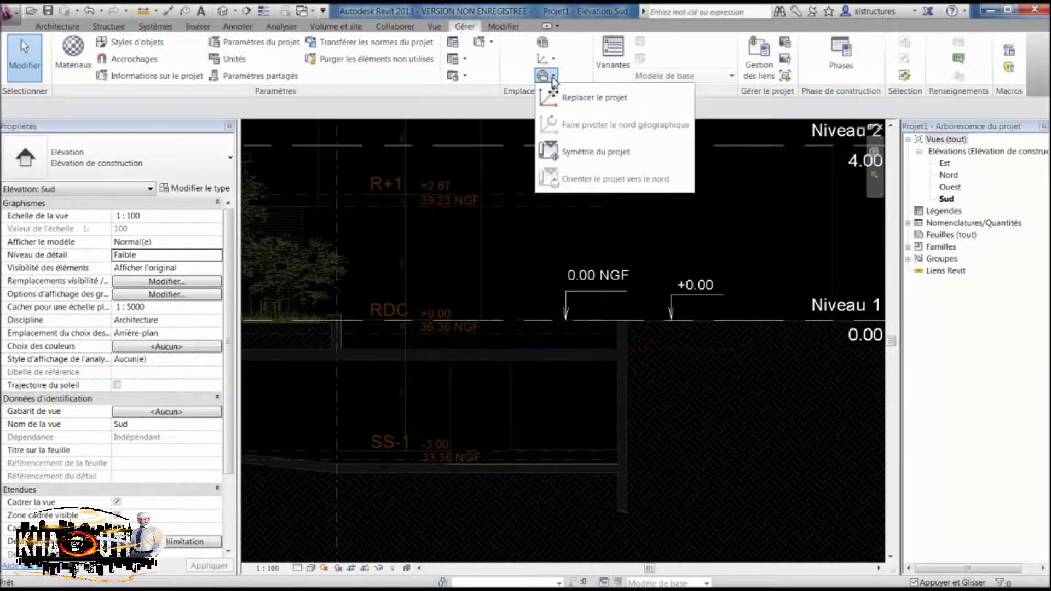
click(582, 100)
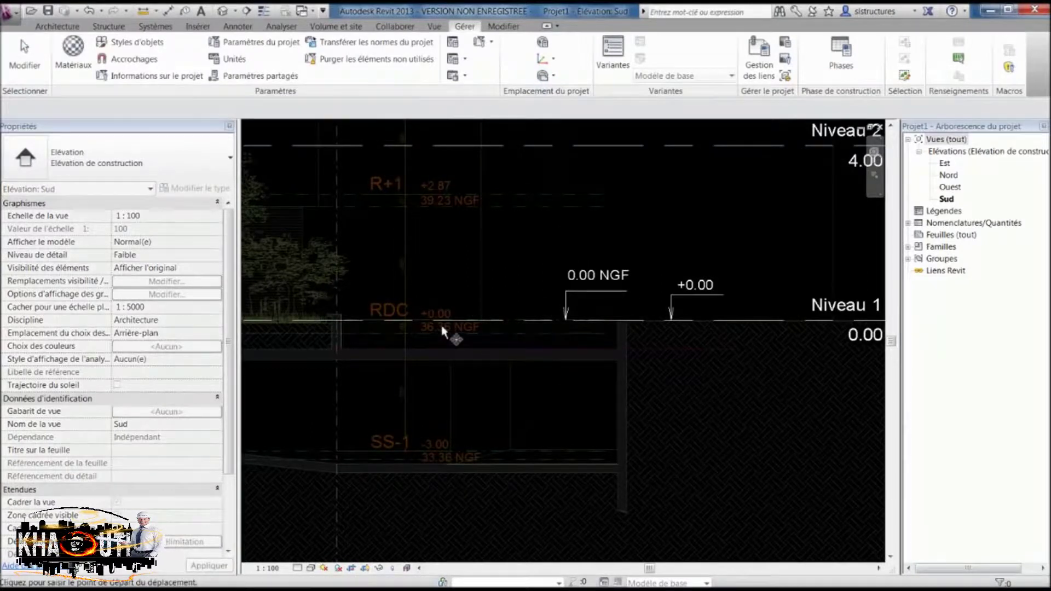
click(711, 245)
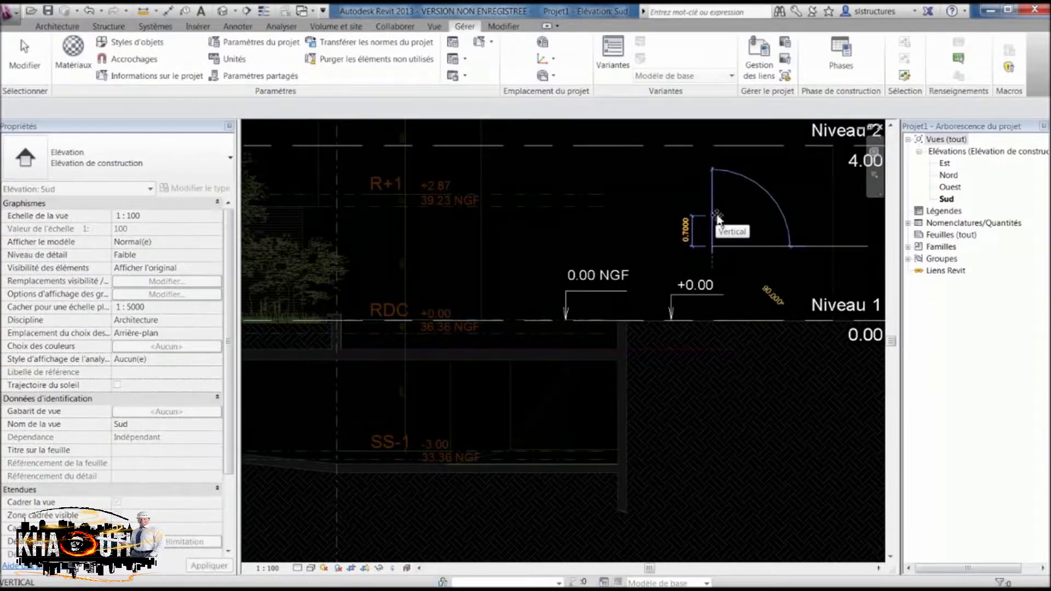
text(36.36)
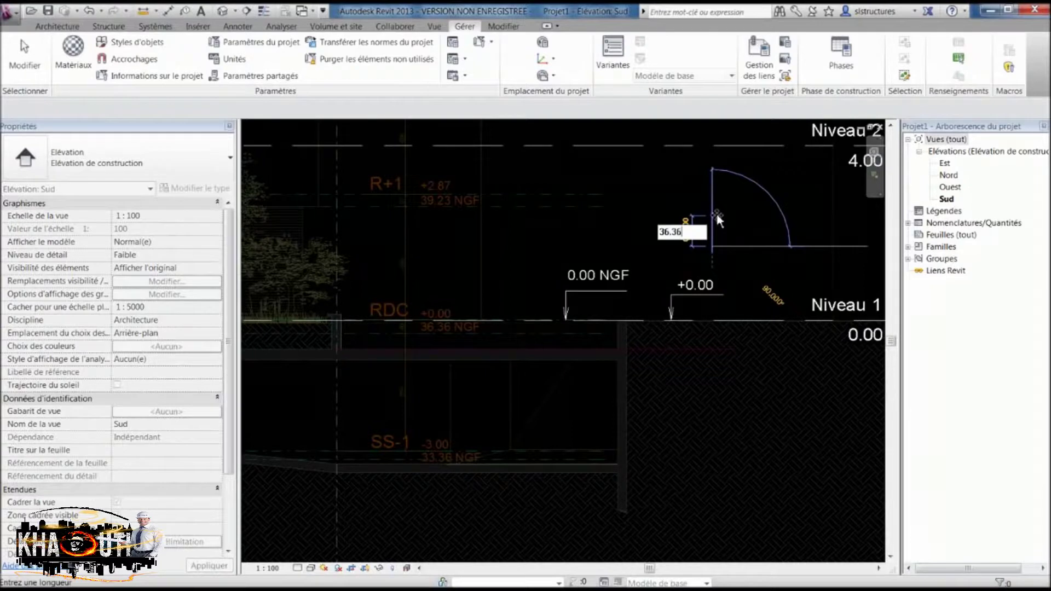
key(Return)
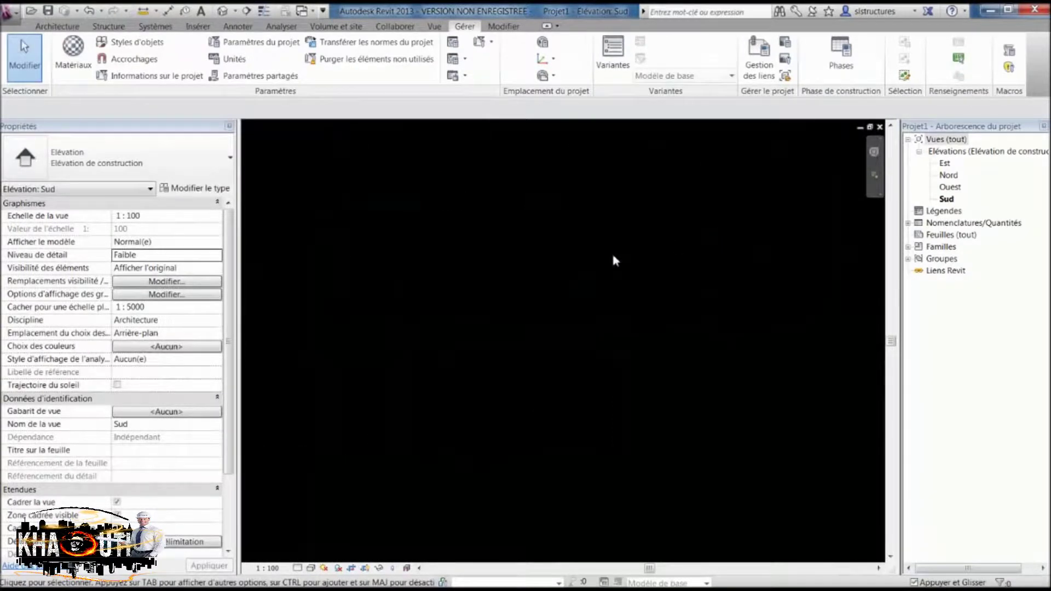
key(z)
key(f)
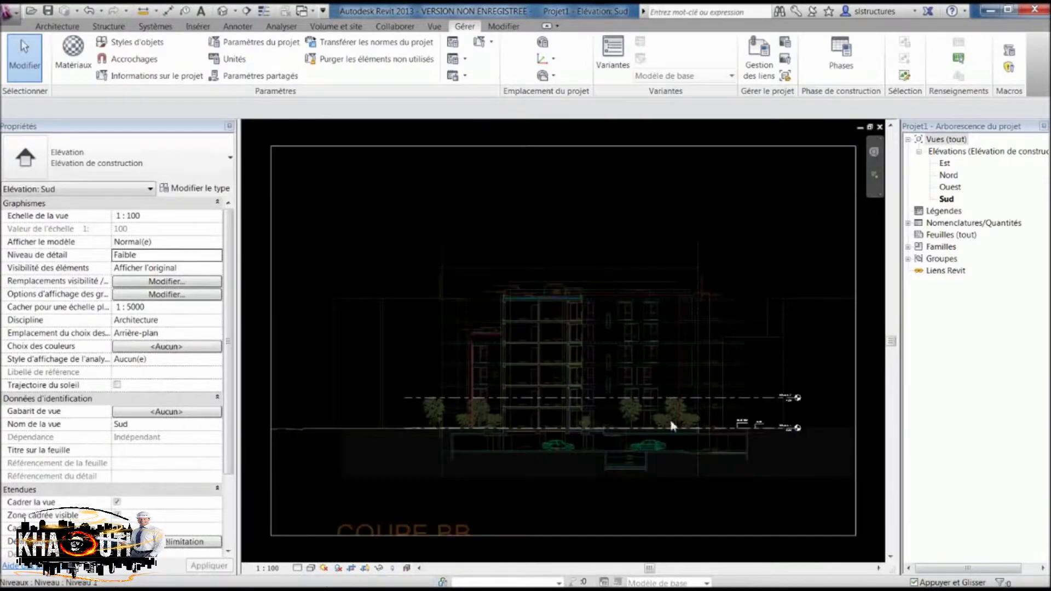
scroll(773, 429, up, 3)
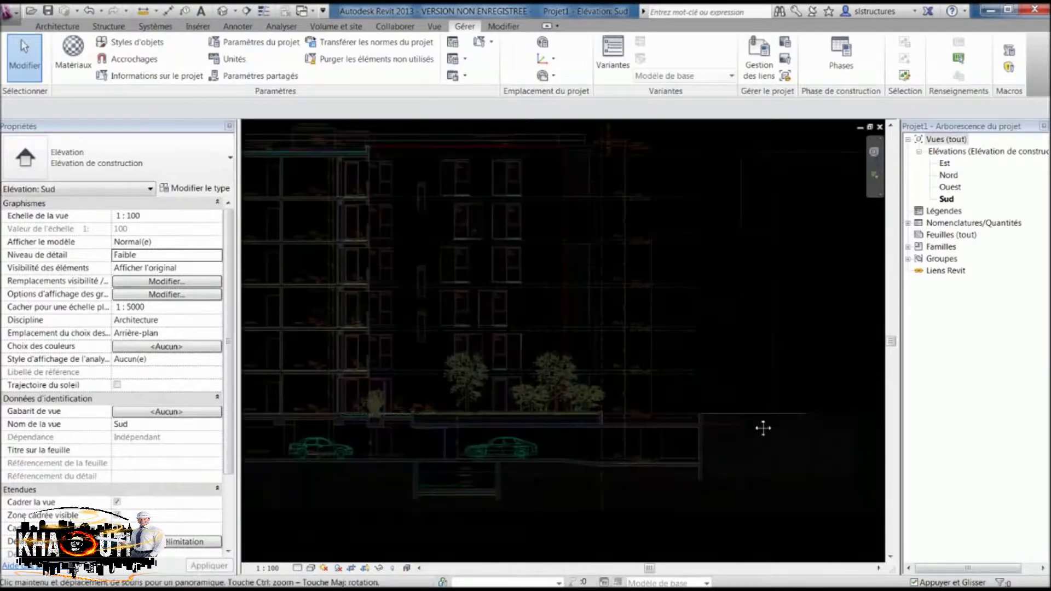
scroll(694, 402, up, 4)
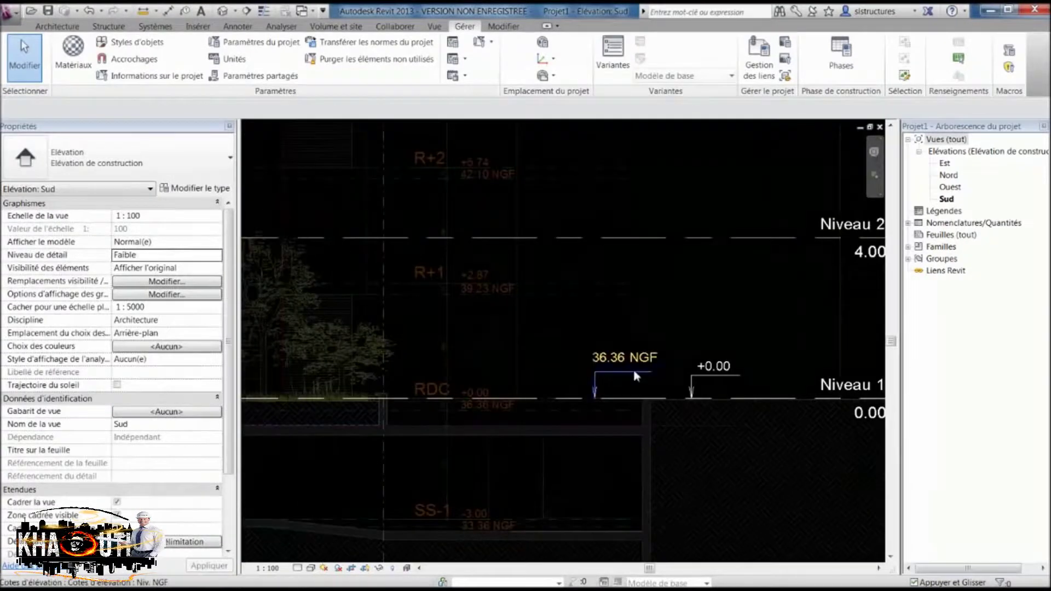
middle_drag(635, 365, 585, 356)
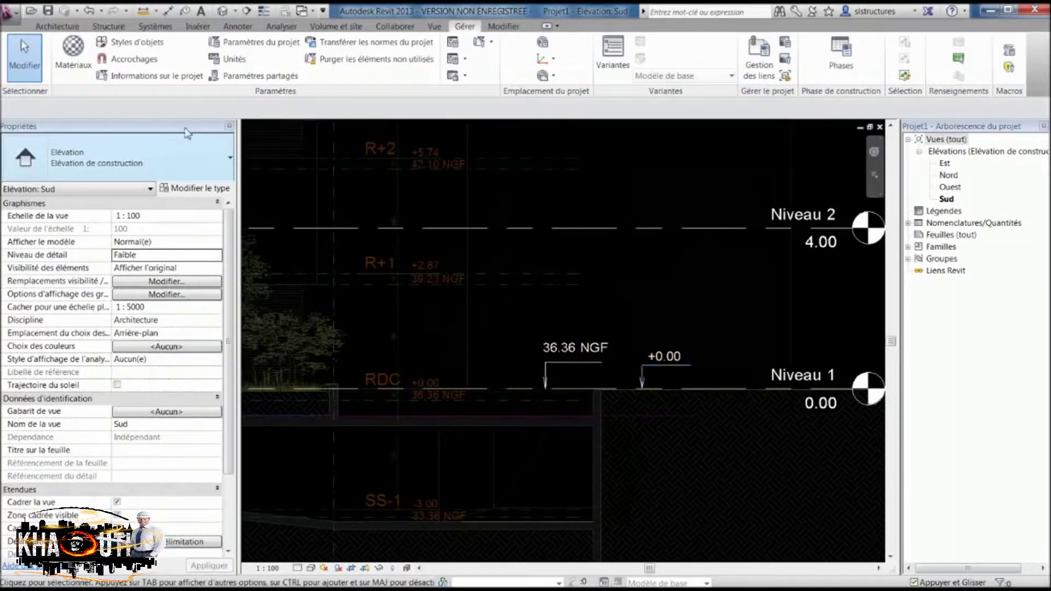
click(237, 27)
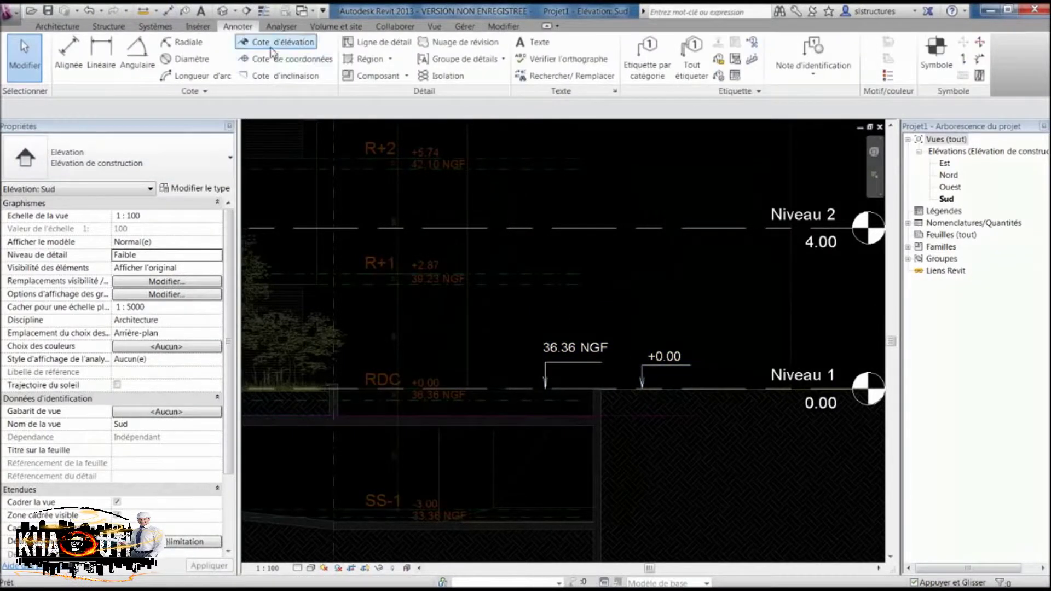
click(257, 42)
click(163, 165)
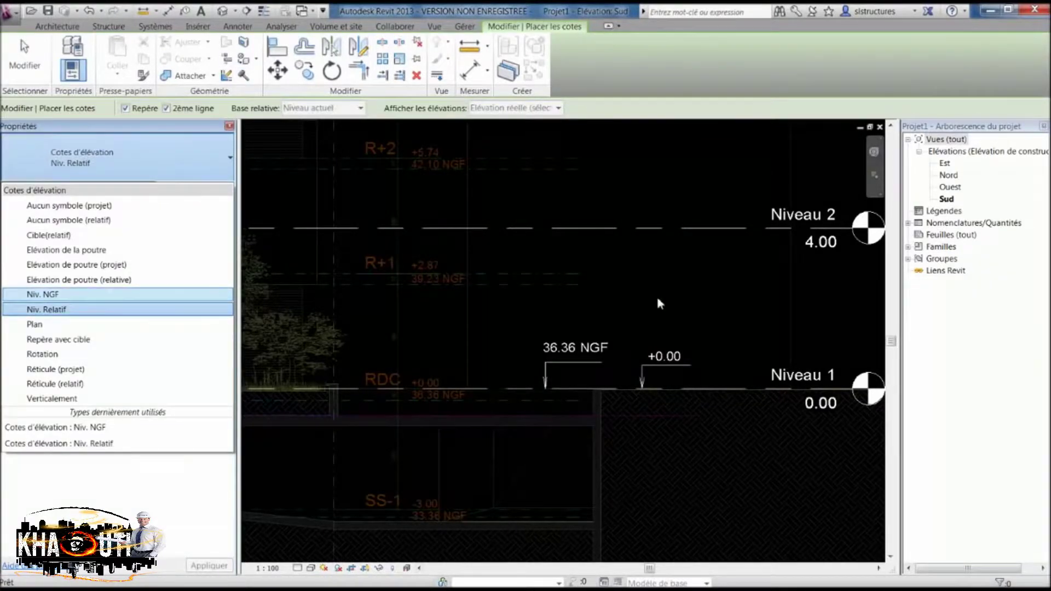
key(Escape)
key(Escape)
middle_drag(698, 306, 640, 332)
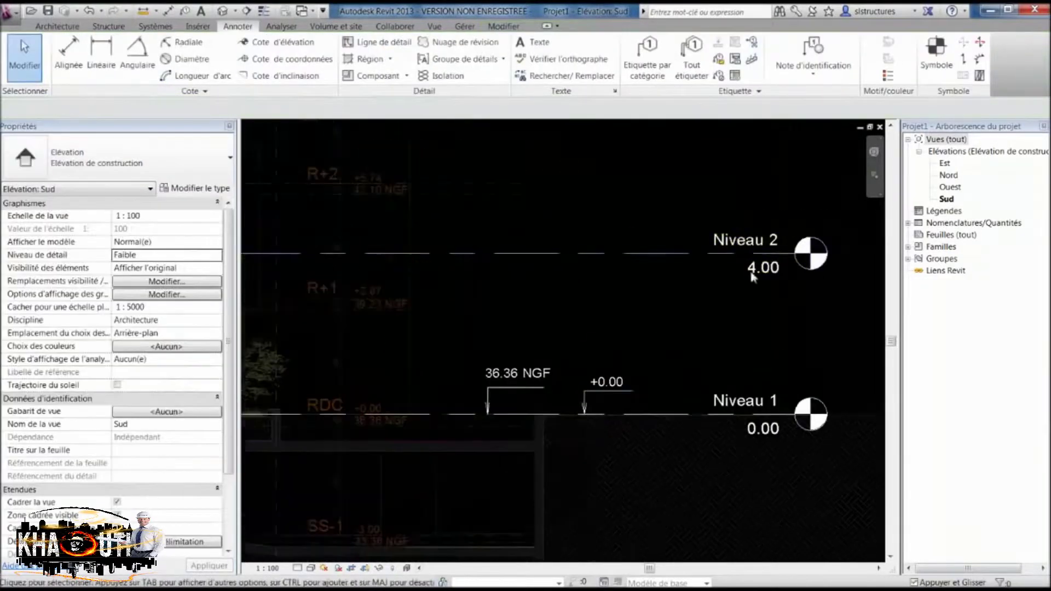
click(701, 255)
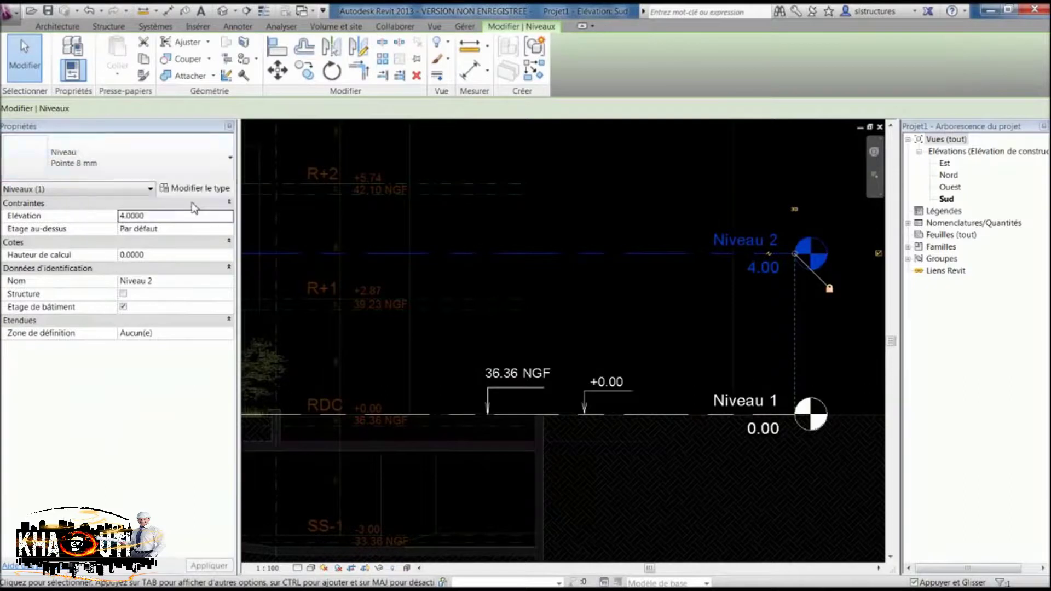
click(204, 191)
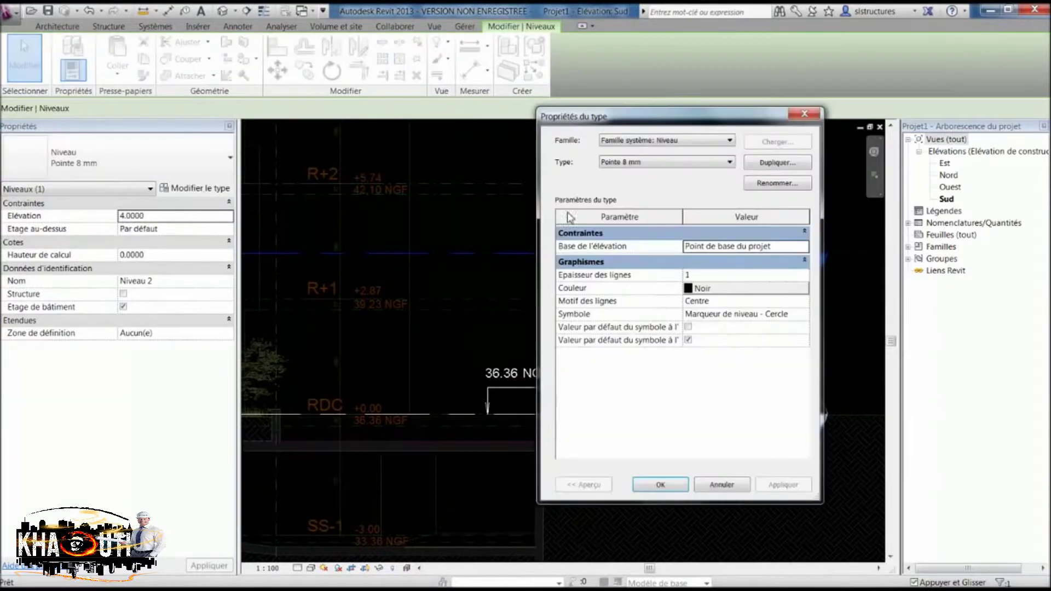
click(784, 250)
click(804, 246)
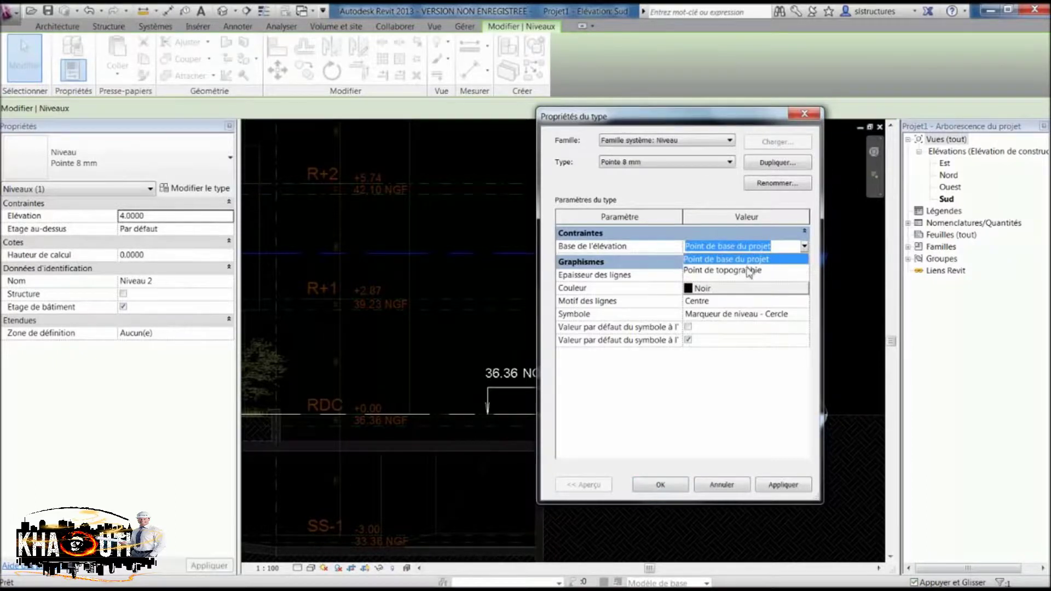
click(739, 270)
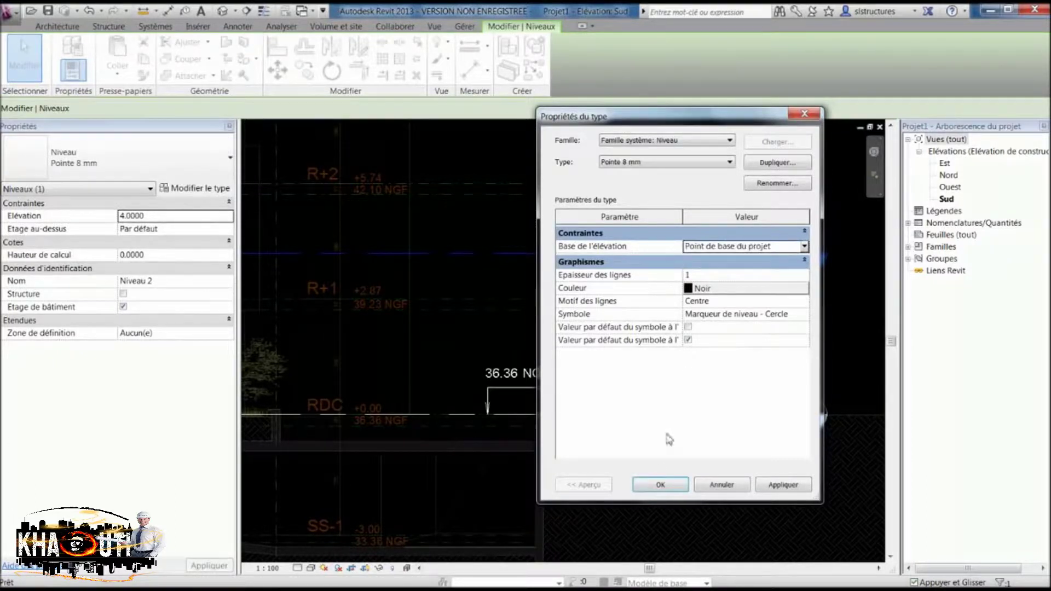
click(659, 485)
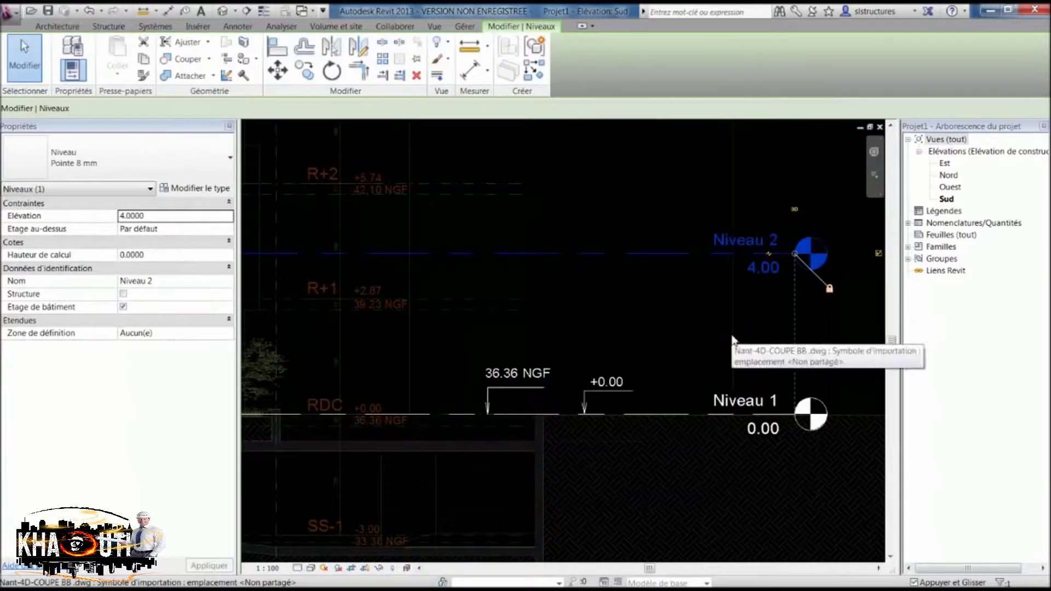
key(Escape)
middle_drag(655, 352, 674, 345)
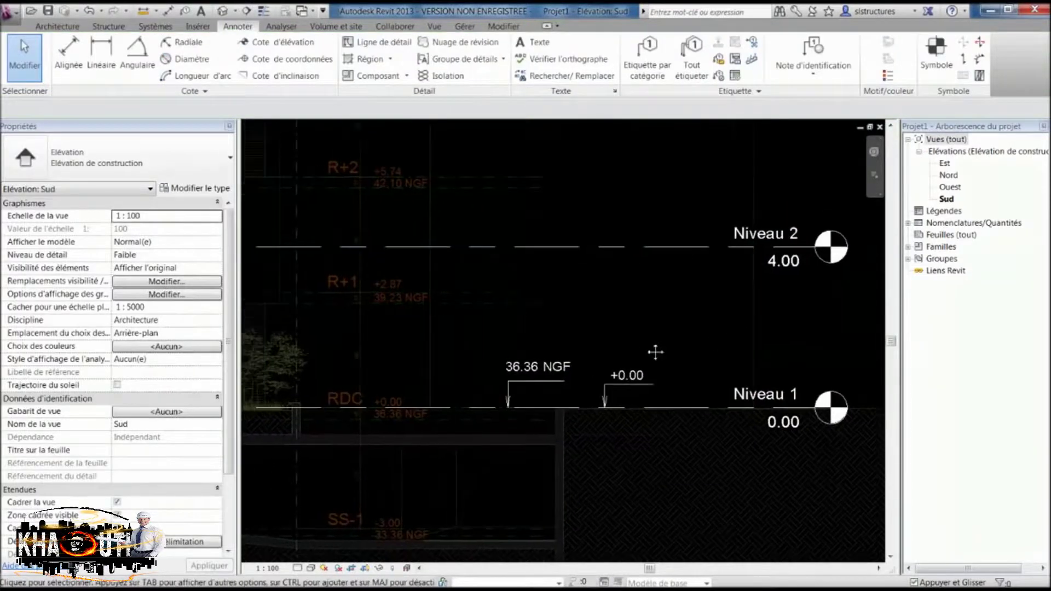
middle_drag(610, 379, 666, 383)
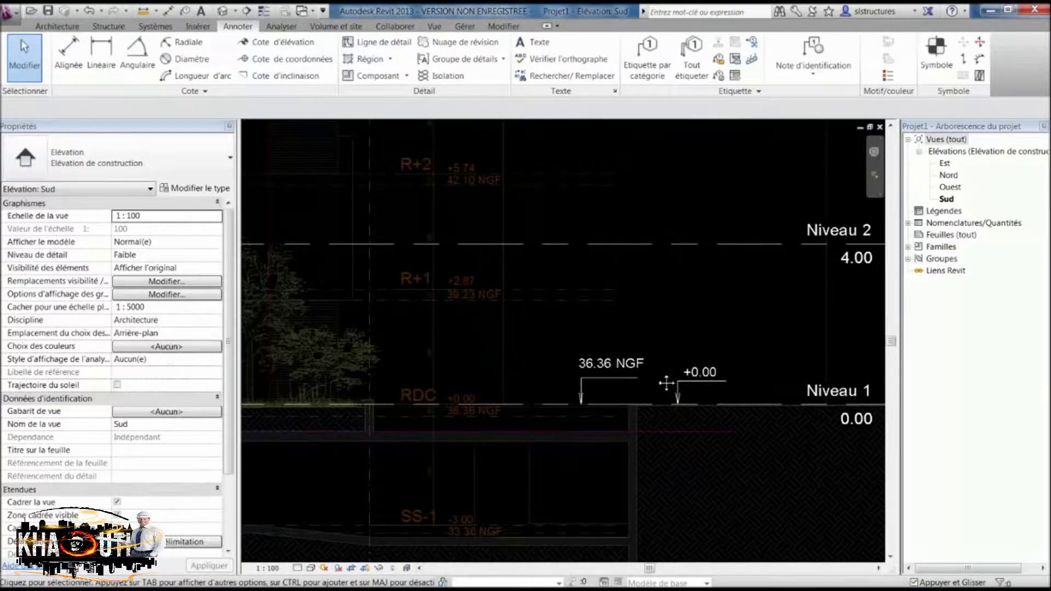
mouse_move(475, 366)
middle_down()
mouse_move(842, 405)
mouse_move(357, 383)
mouse_move(572, 436)
mouse_move(616, 428)
middle_up()
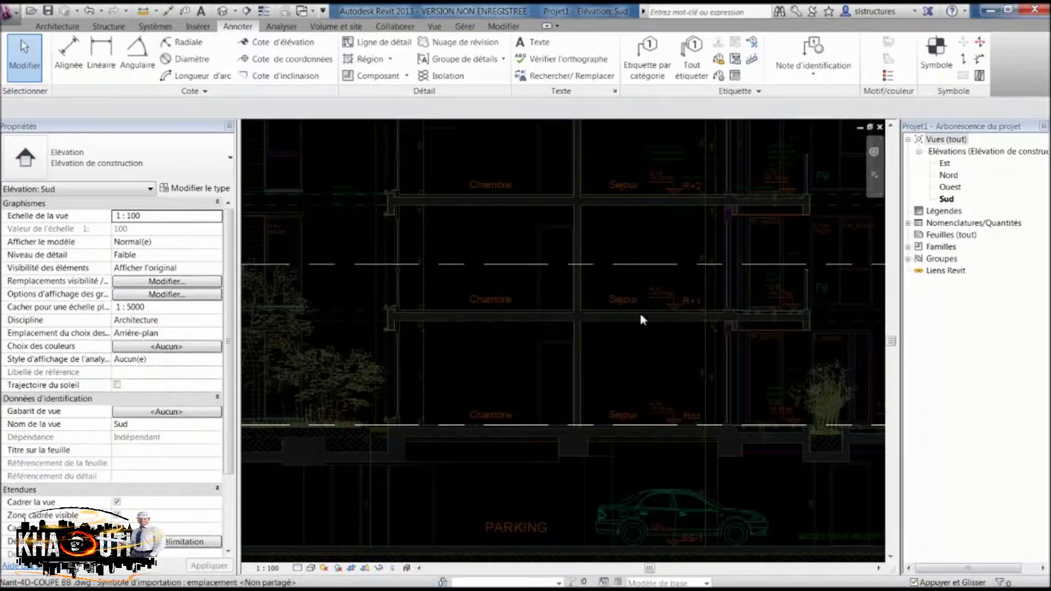
middle_drag(705, 358, 527, 353)
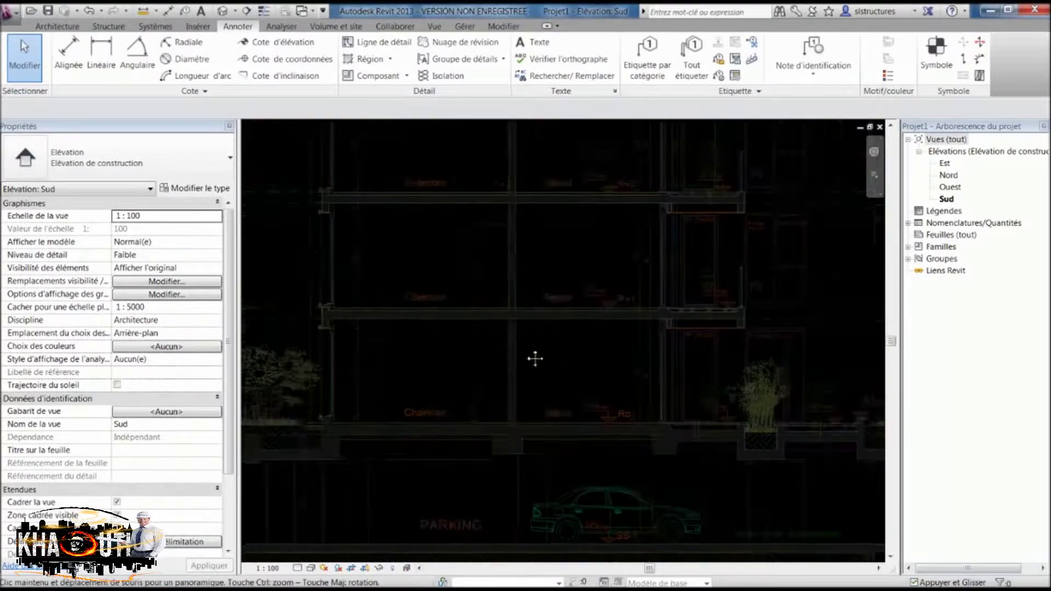
scroll(406, 274, up, 1)
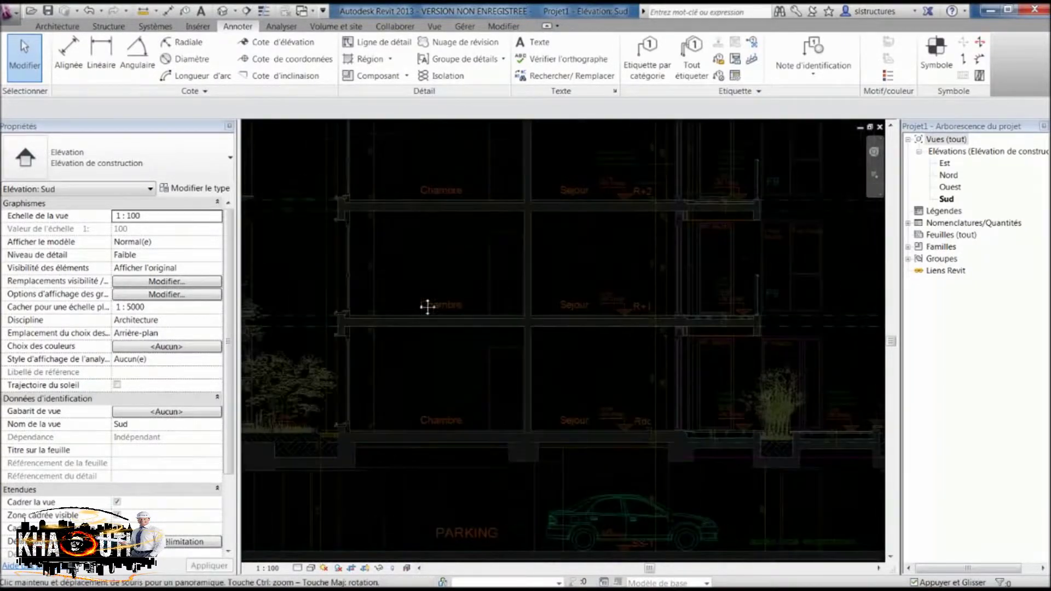
mouse_move(623, 307)
middle_down()
mouse_move(443, 291)
mouse_move(720, 348)
mouse_move(399, 335)
mouse_move(852, 383)
mouse_move(553, 364)
middle_up()
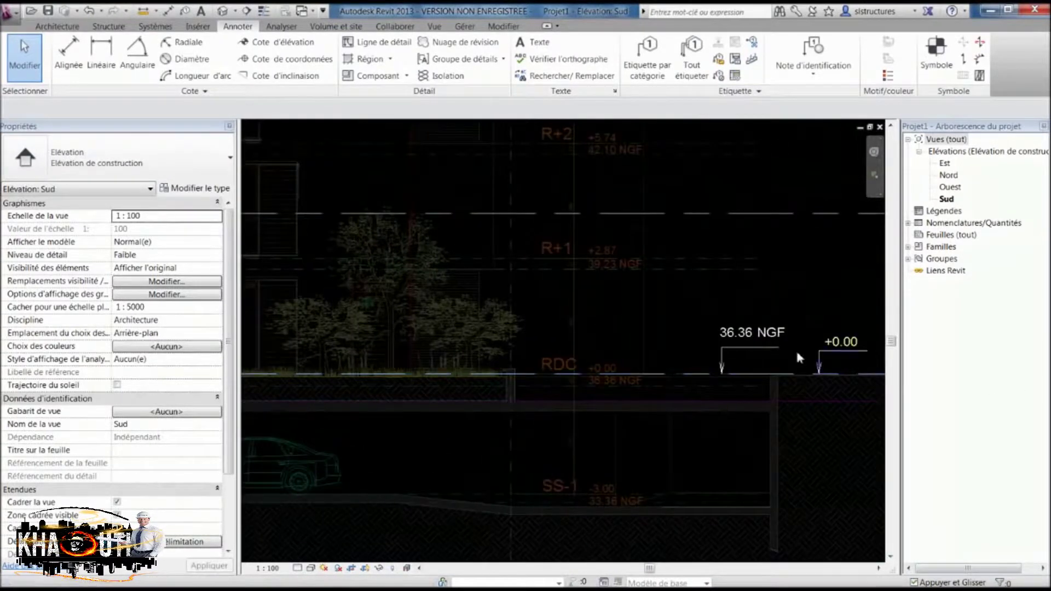
middle_drag(798, 362, 465, 355)
Step: Rename Niveau 1 to 00-RDC and Niveau 2 to 01-R+1
click(655, 357)
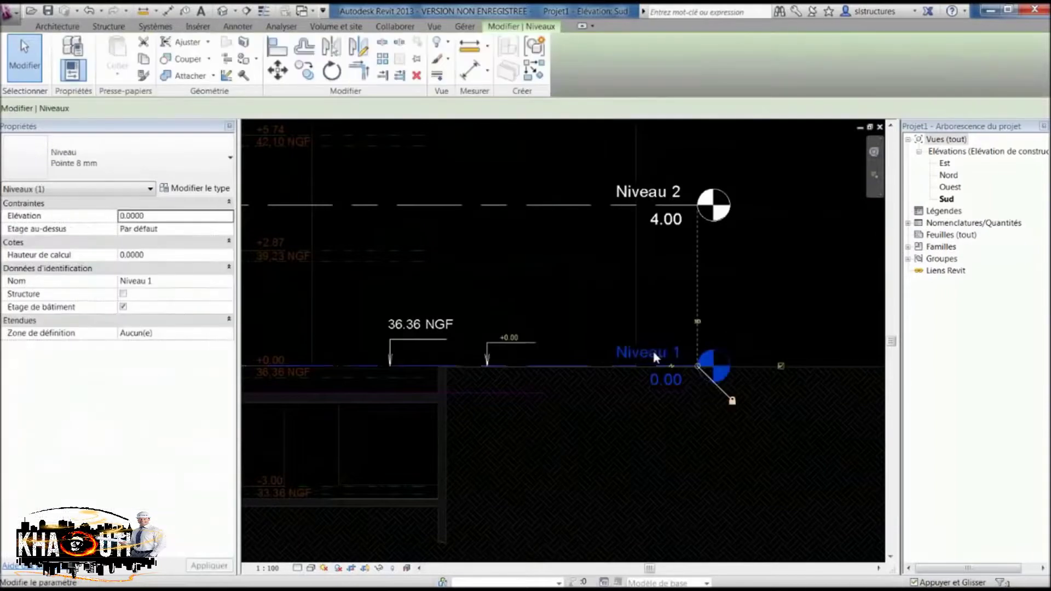
text(00-RDC)
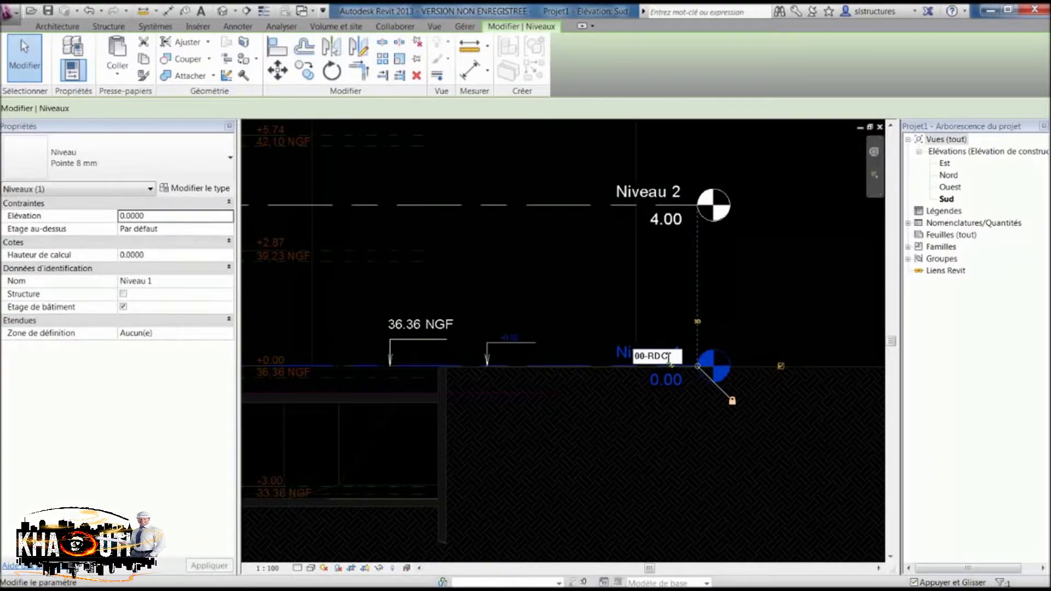
key(Return)
click(660, 187)
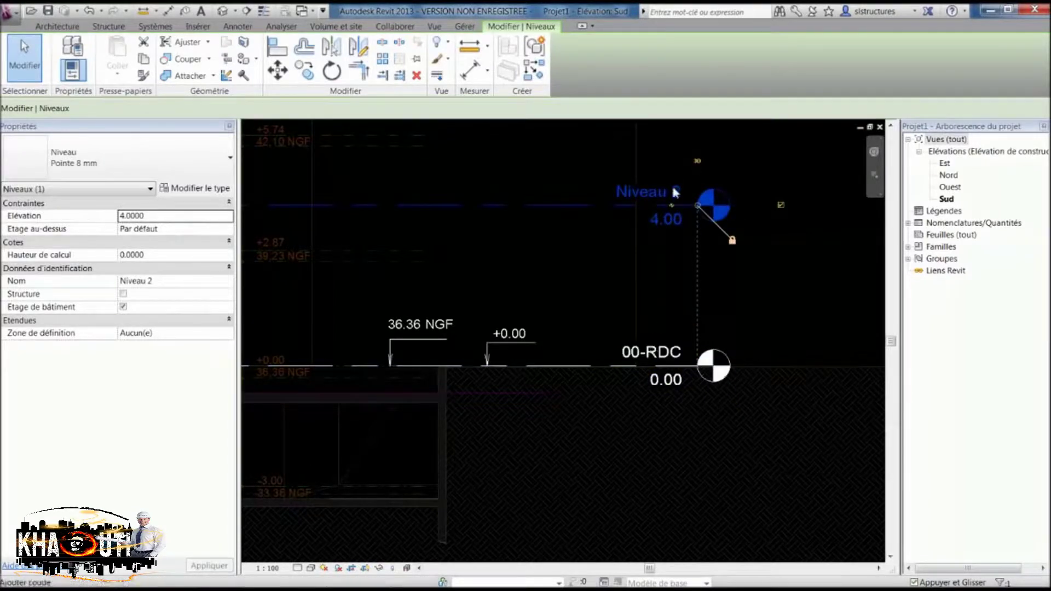
click(672, 193)
text(01-R+1)
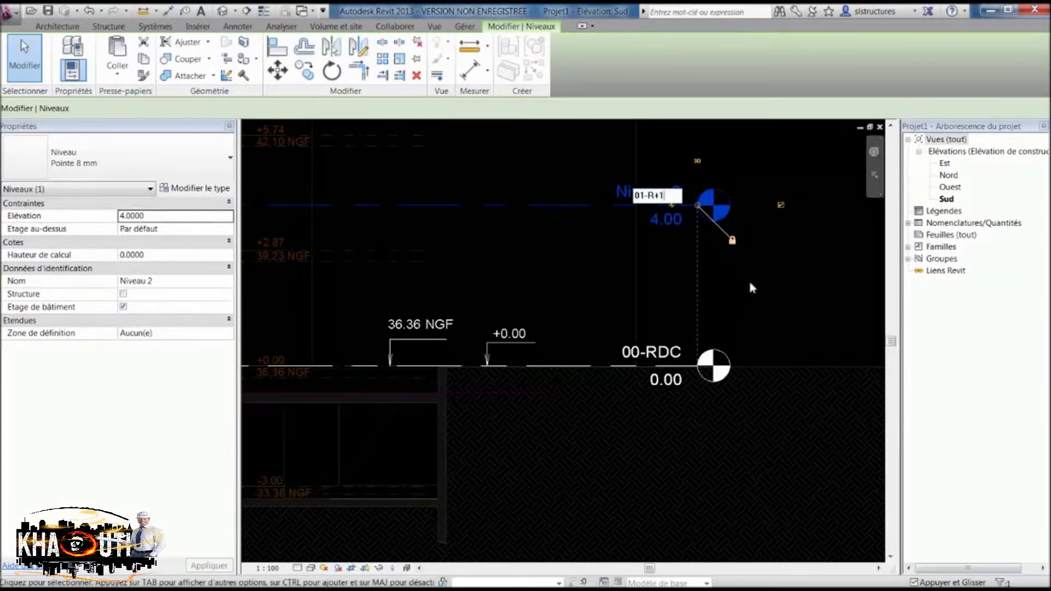
key(Return)
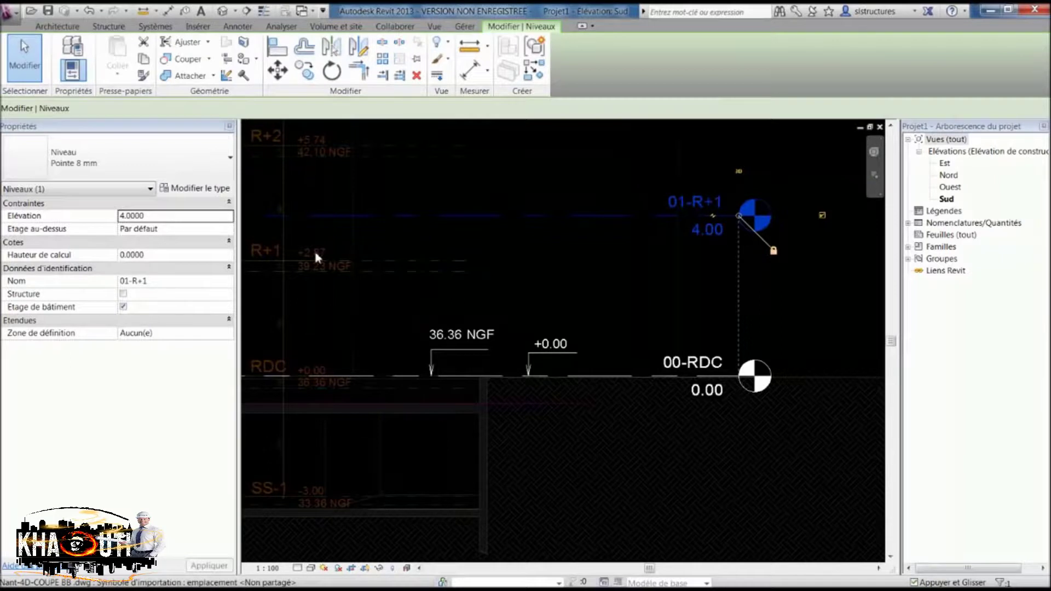
key(Escape)
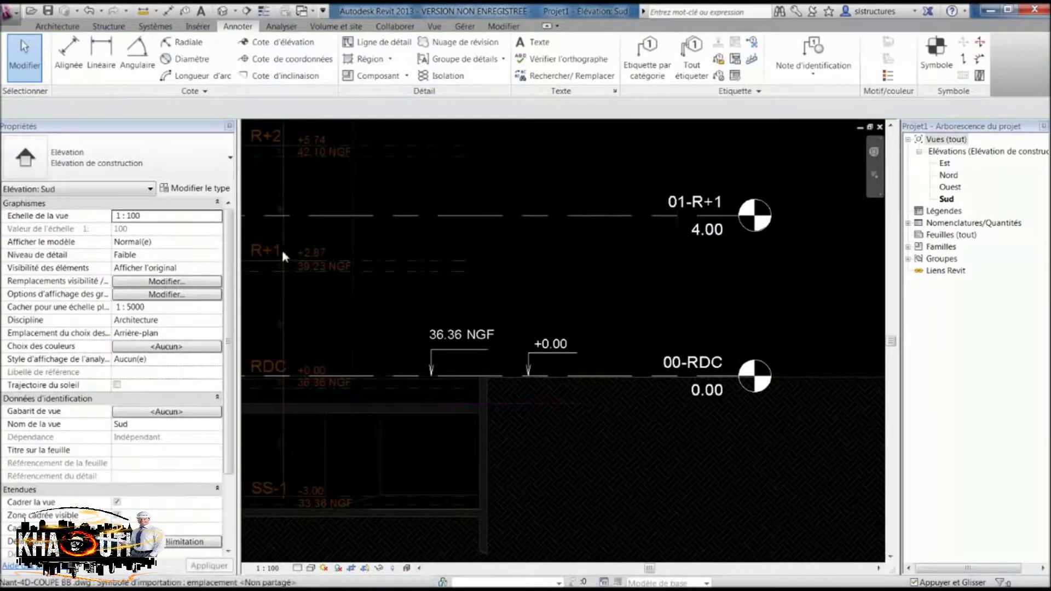
Step: Set the 01-R+1 level elevation to 2.87
double_click(715, 234)
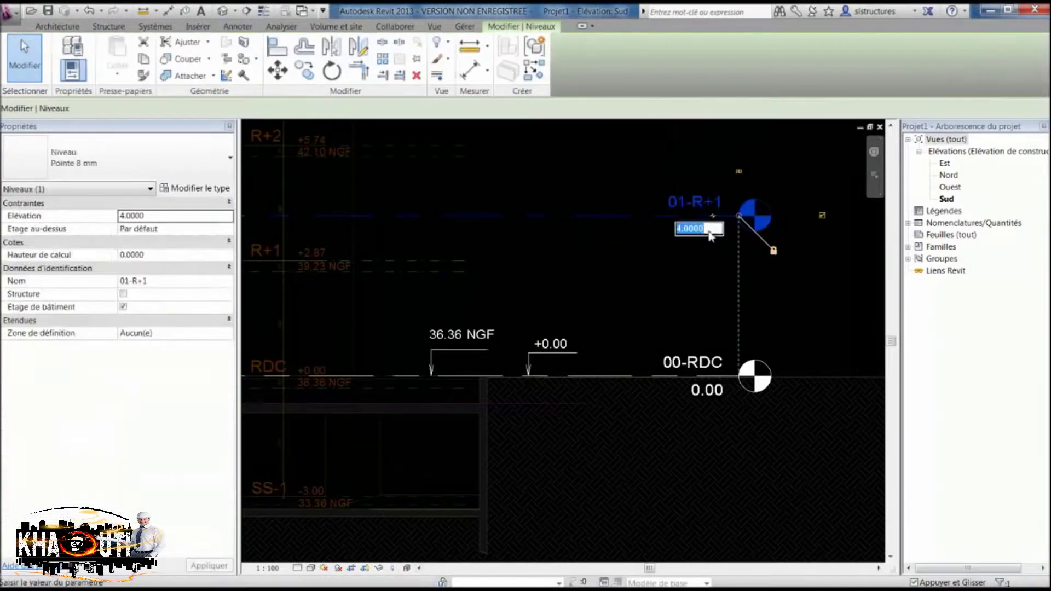
text(2.87)
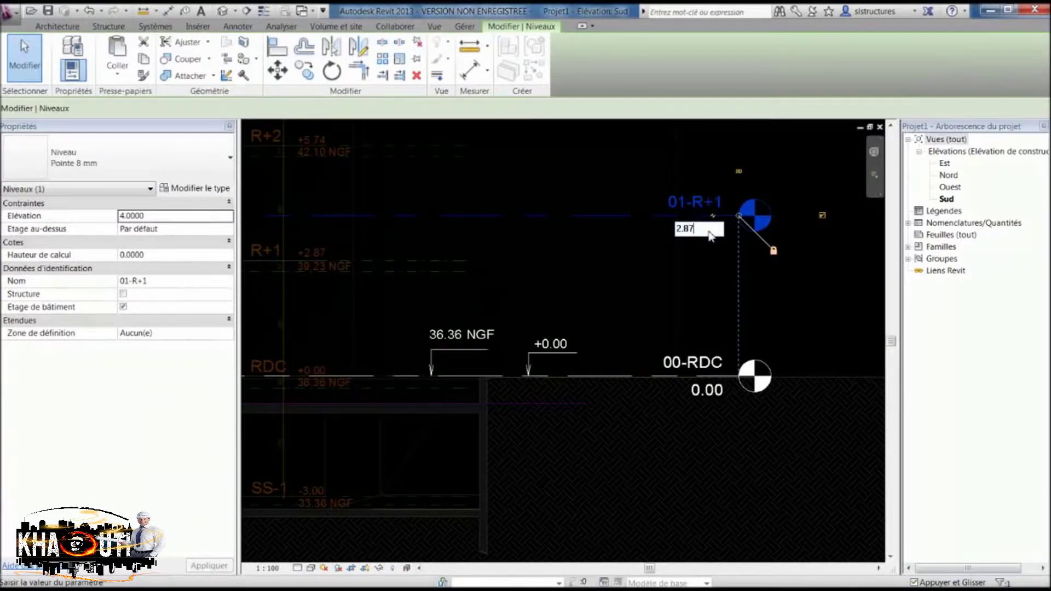
key(Return)
key(Escape)
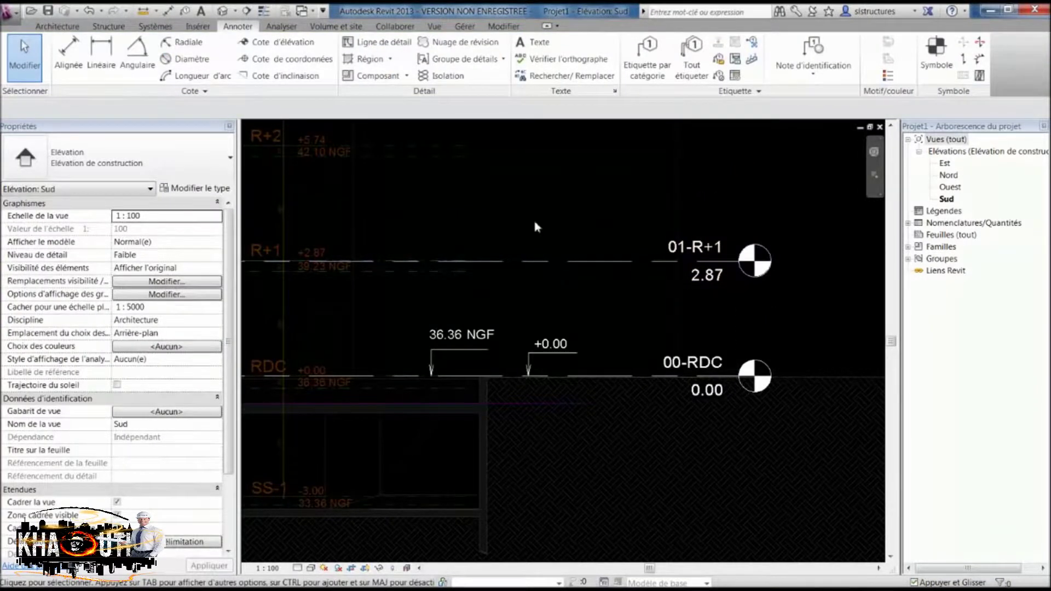
Step: Pan and zoom the elevation to frame the 01-R+1 and 00-RDC levels
middle_drag(533, 218, 543, 286)
scroll(522, 223, down, 1)
middle_drag(522, 222, 535, 268)
mouse_move(438, 236)
middle_down()
mouse_move(458, 359)
mouse_move(445, 159)
middle_up()
scroll(458, 359, down, 1)
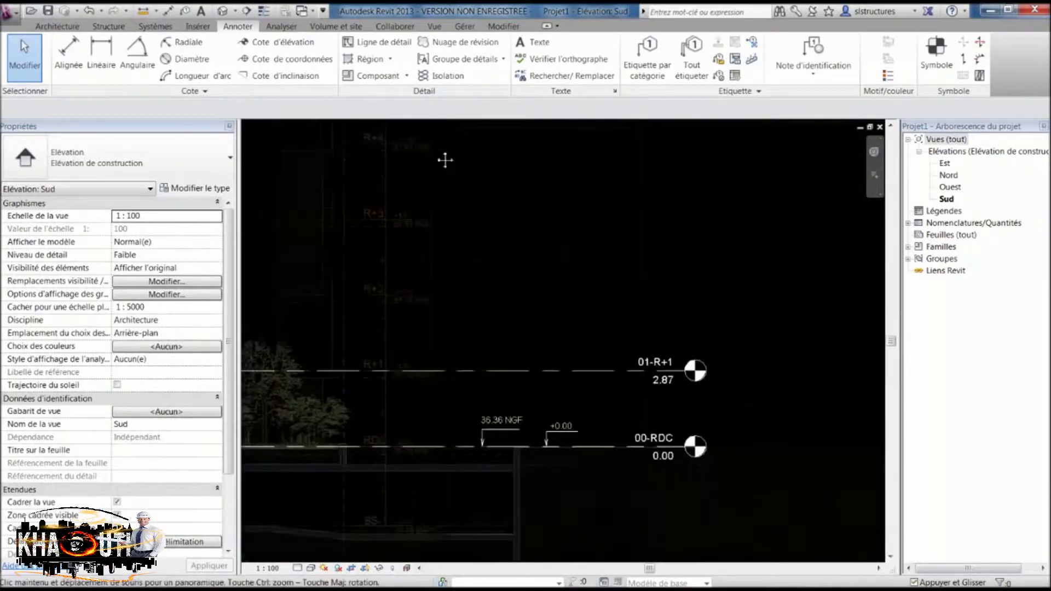
middle_drag(403, 457, 442, 320)
middle_drag(494, 346, 455, 379)
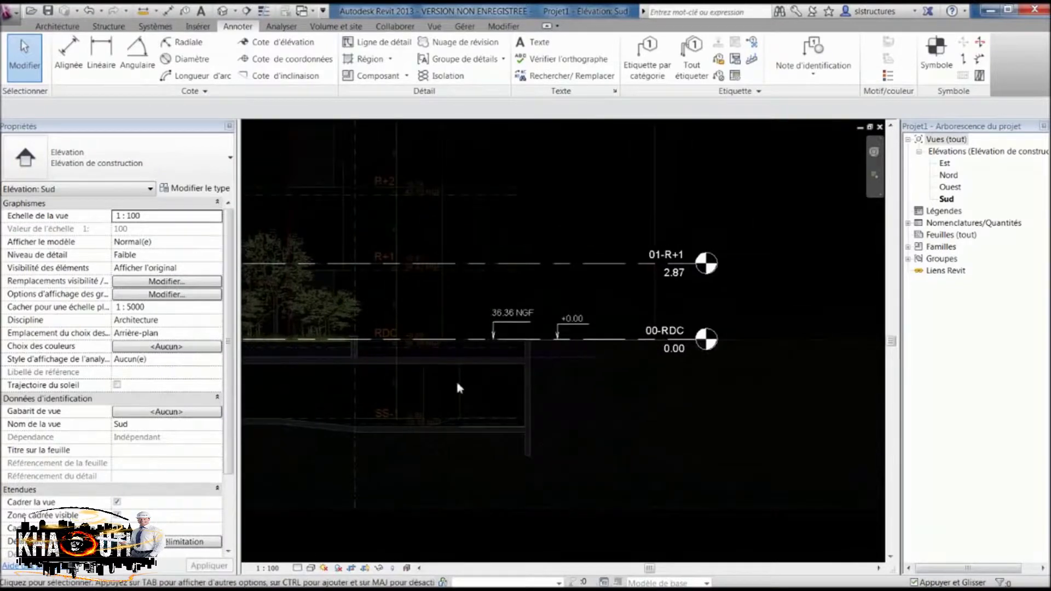
scroll(495, 271, up, 1)
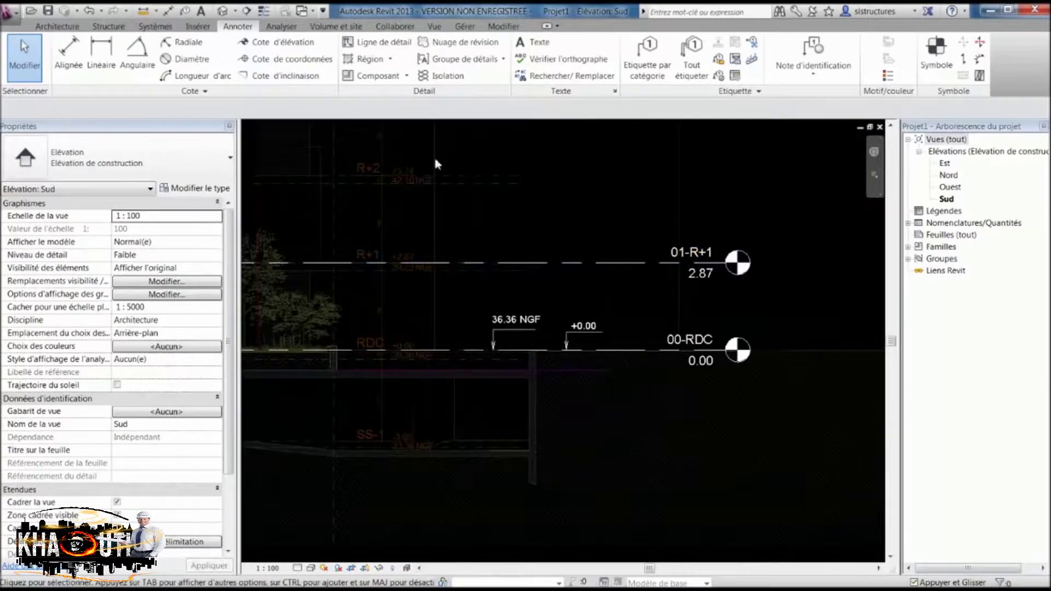
Step: Copy level 01-R+1 upward to create a new level near 4.27
click(108, 27)
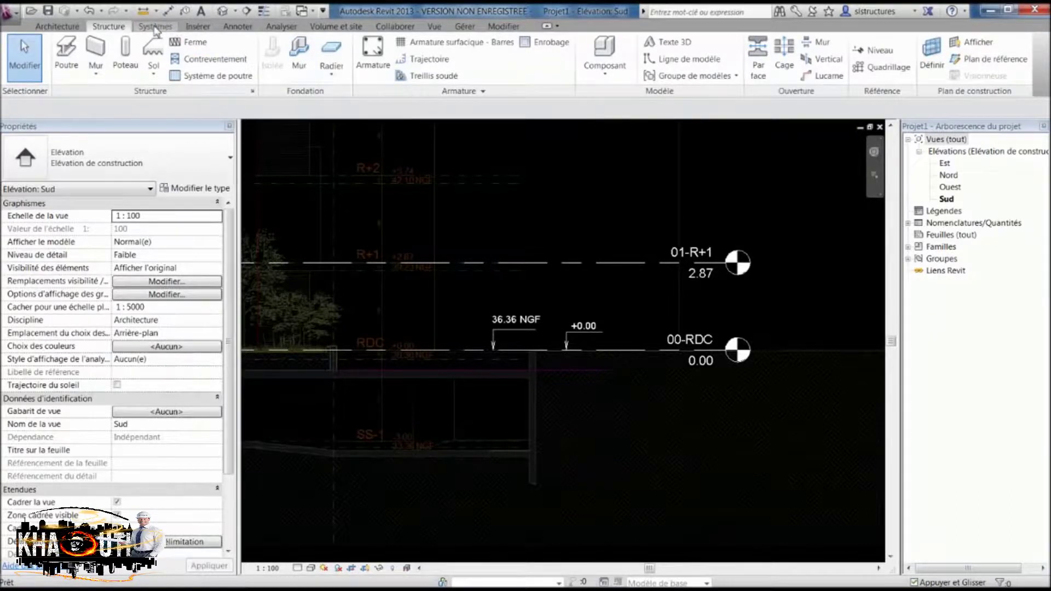
click(875, 51)
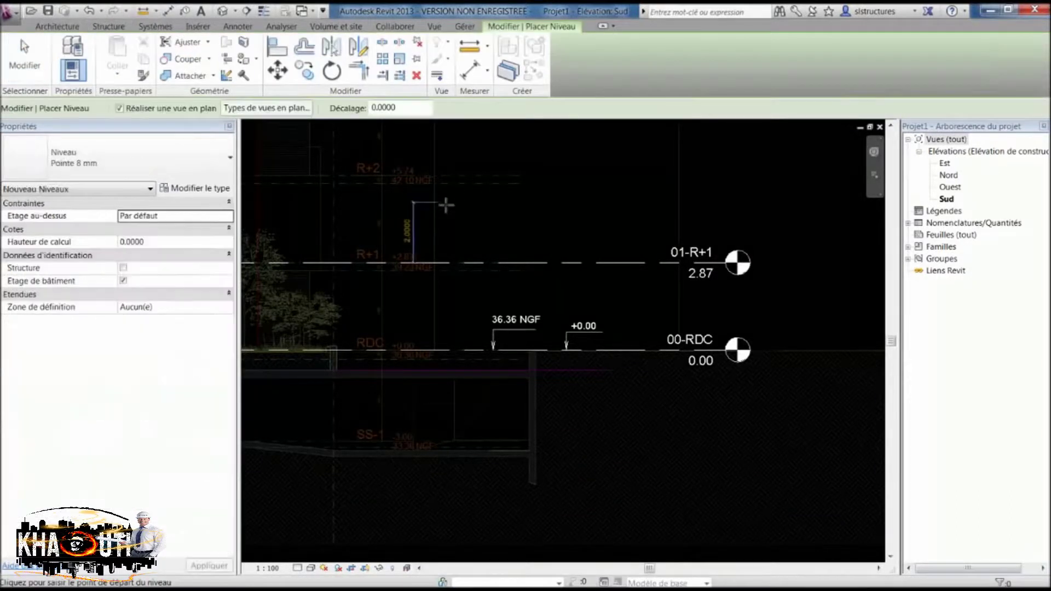
key(Escape)
key(Escape)
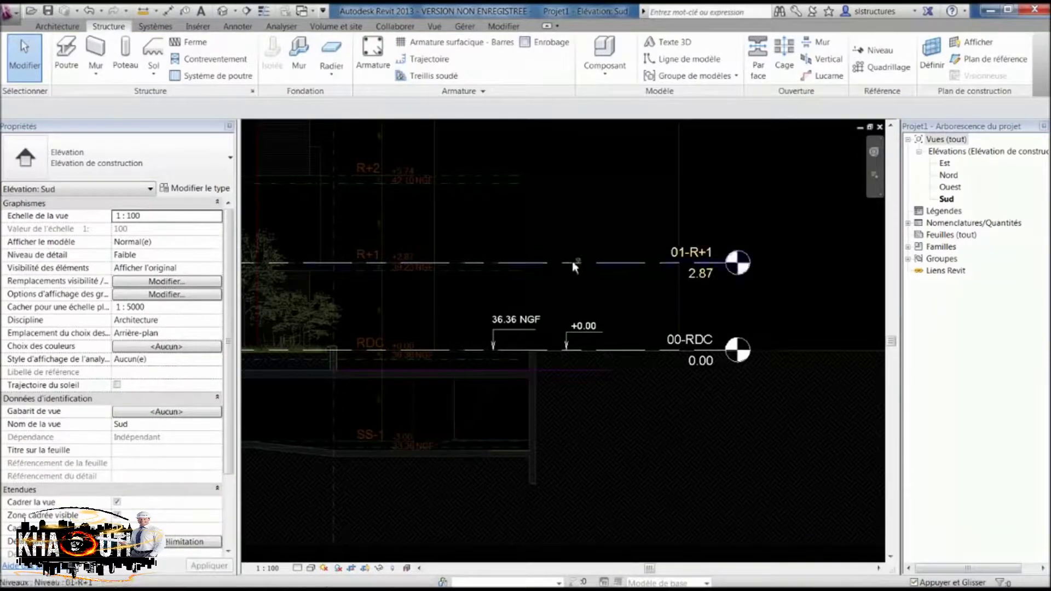
ctrl+drag(575, 259, 577, 230)
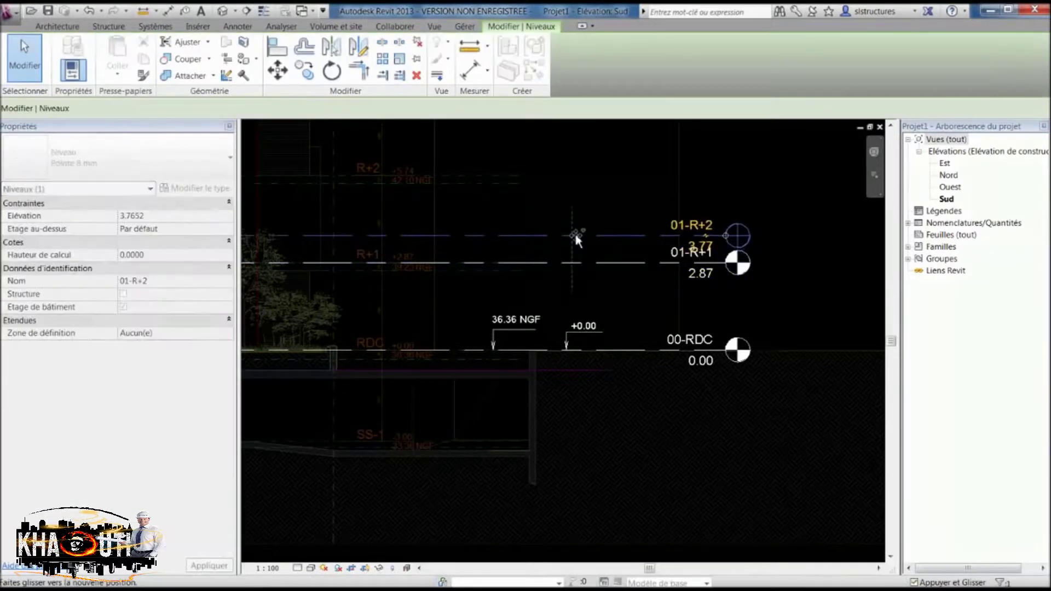
ctrl+drag(576, 230, 576, 221)
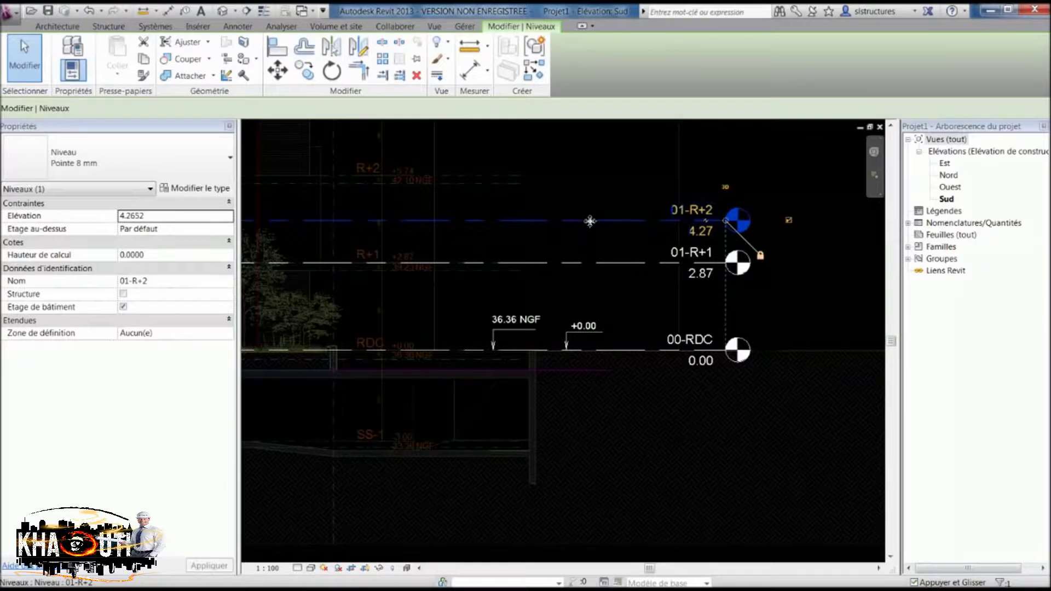
middle_drag(589, 222, 596, 290)
click(599, 298)
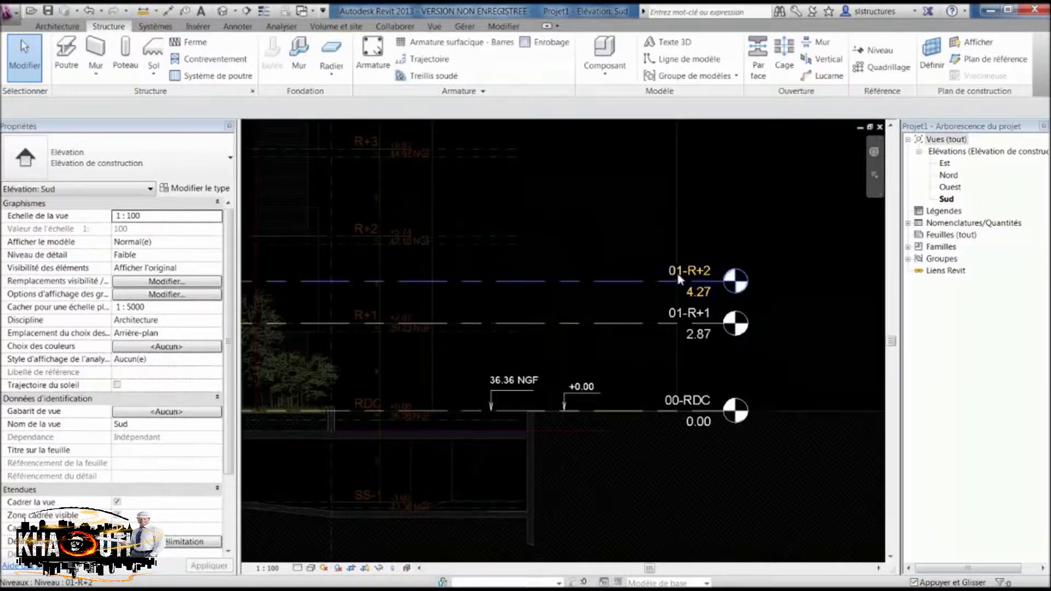
Step: Rename the new level 02-R+2 and set its elevation to 5.74
click(677, 276)
key(BackSpace)
text(2)
key(Return)
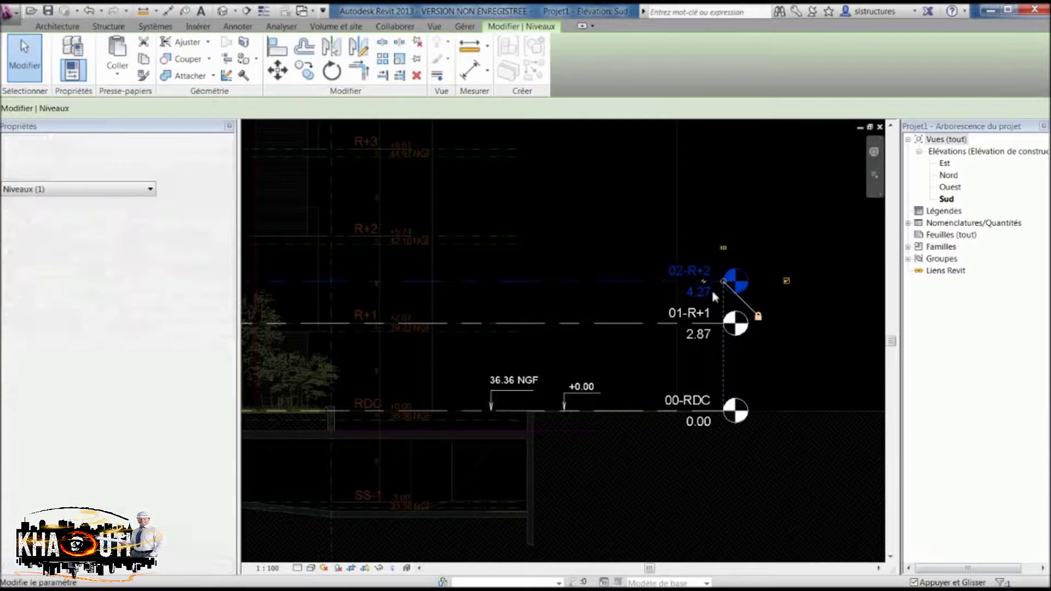
click(701, 293)
text(5.)
key(Return)
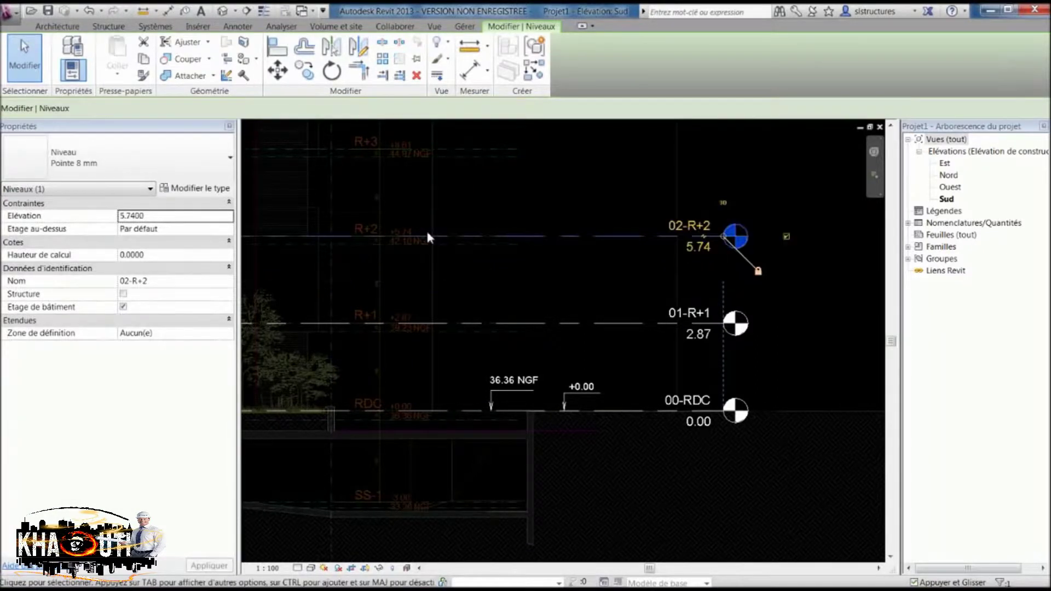
Step: Recentre the view on the levels and undo the last change
click(608, 194)
middle_drag(614, 194, 596, 268)
scroll(597, 276, up, 1)
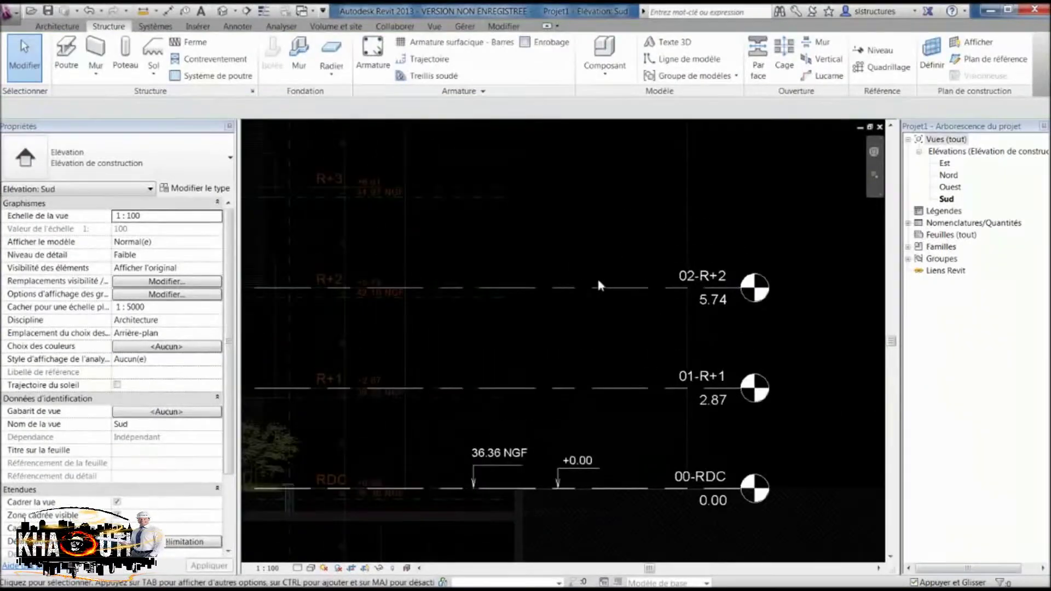
click(604, 286)
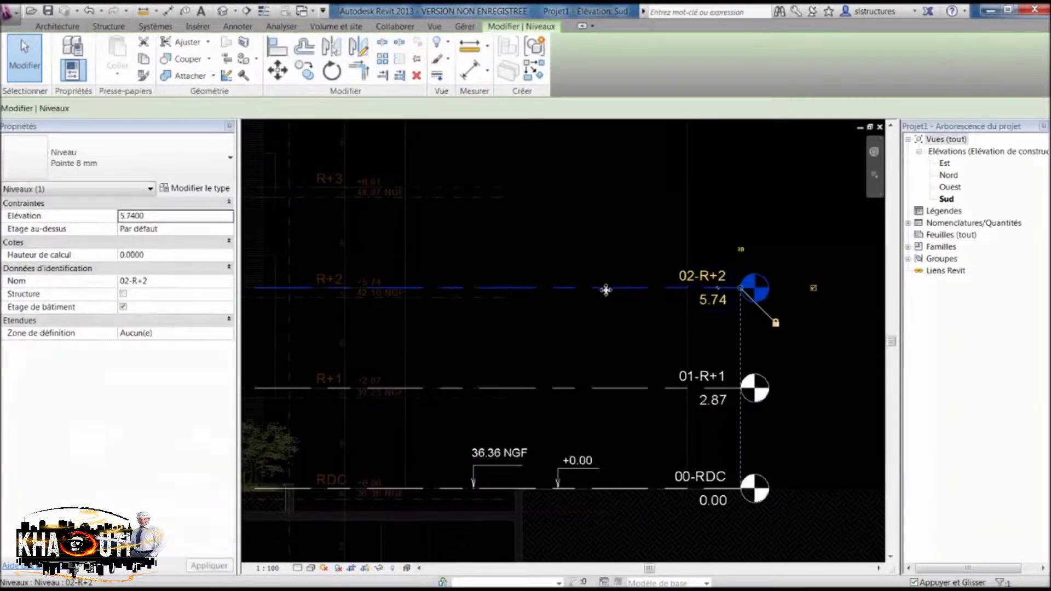
key(ctrl+z)
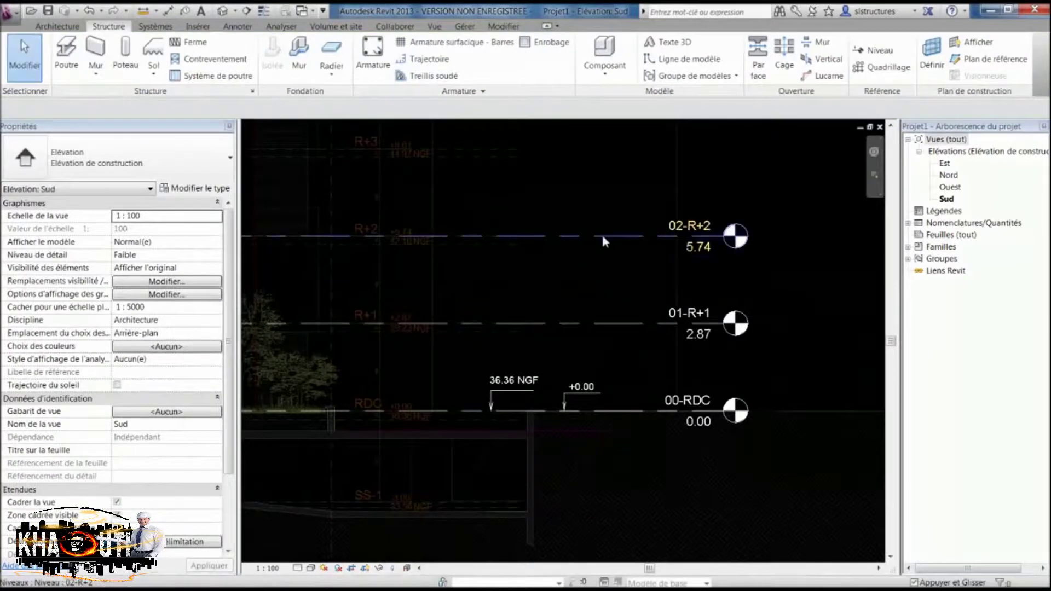
Step: Copy level 02-R+2 upward, name the copy 03-R+3 and set its elevation to 8.61
ctrl+drag(605, 237, 607, 192)
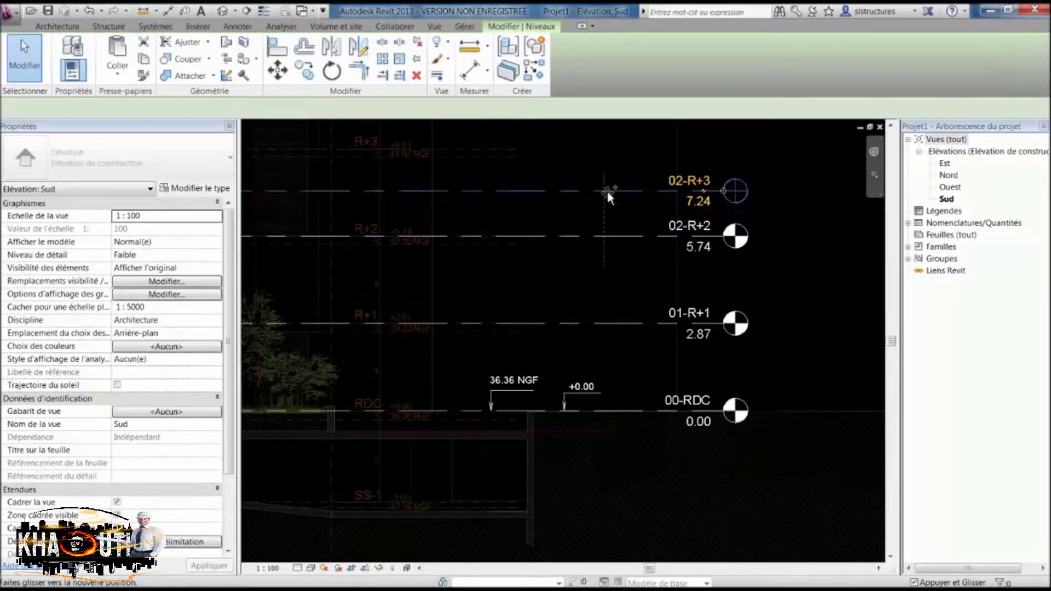
click(674, 180)
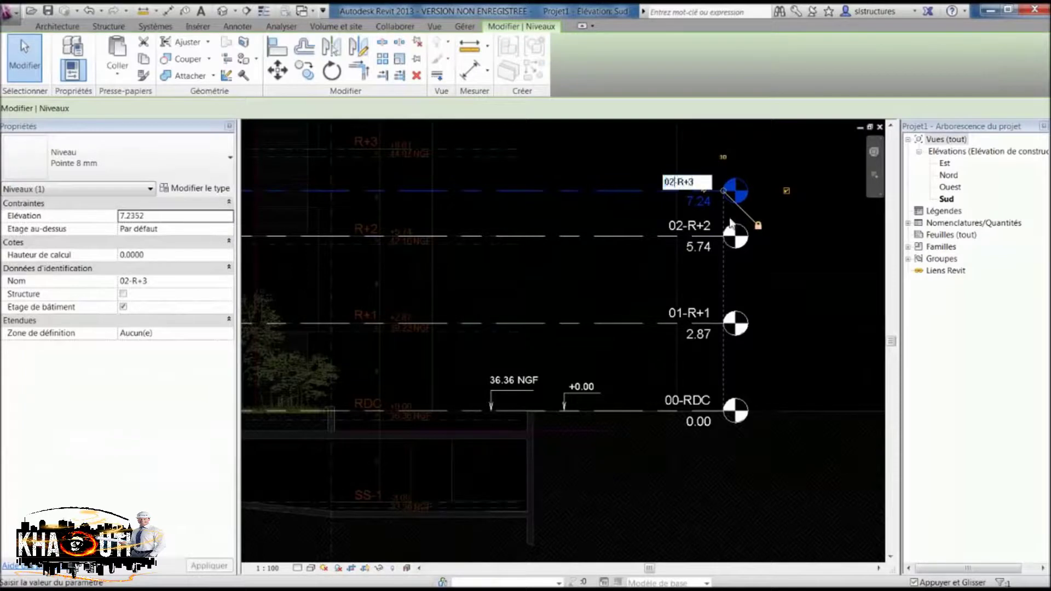
text(3)
key(Return)
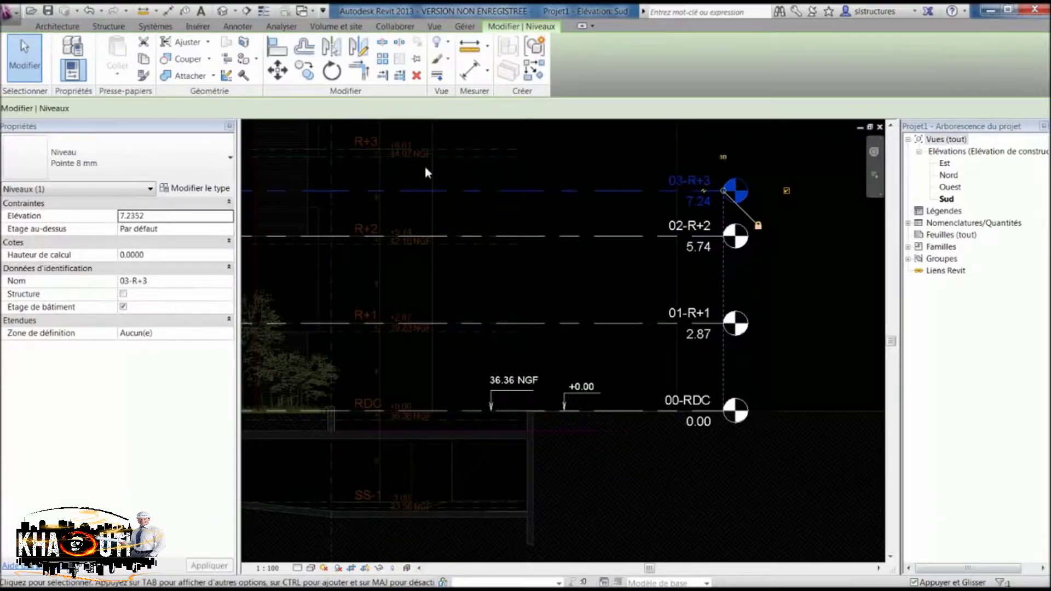
click(694, 202)
text(8.)
key(Return)
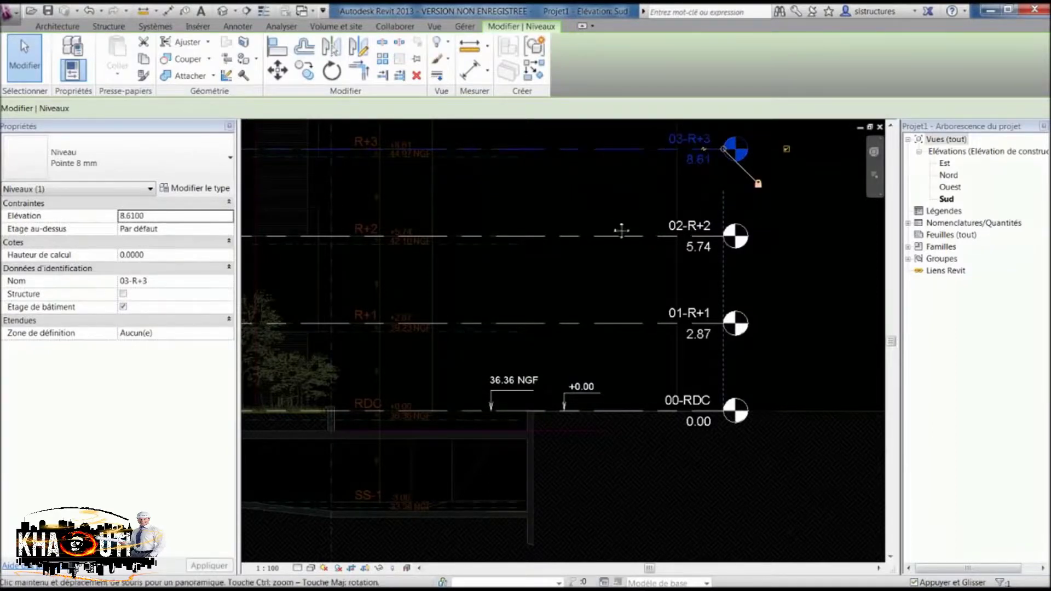
Step: Pan the view down to bring the 00-RDC level into view
middle_drag(618, 228, 630, 359)
click(615, 230)
scroll(526, 258, down, 2)
mouse_move(500, 190)
middle_down()
mouse_move(503, 306)
mouse_move(493, 254)
middle_up()
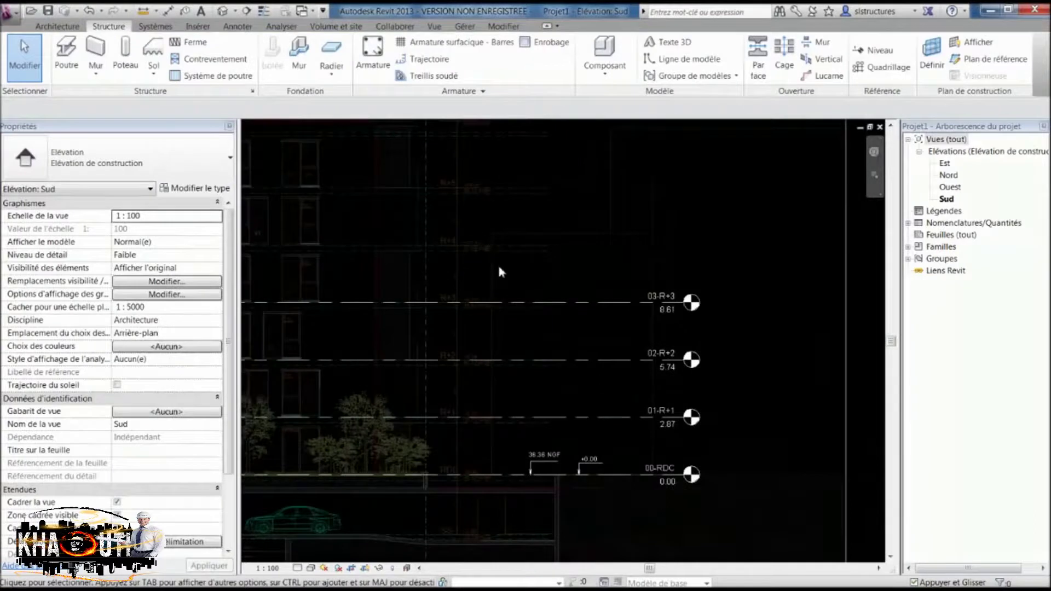
scroll(502, 444, up, 3)
middle_drag(491, 459, 518, 389)
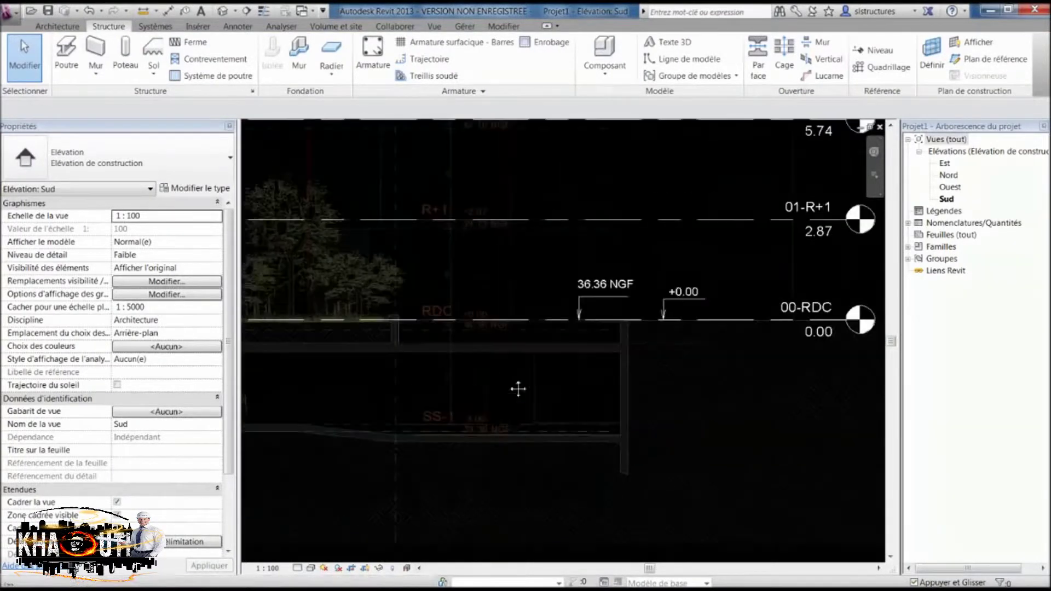
click(507, 319)
key(Escape)
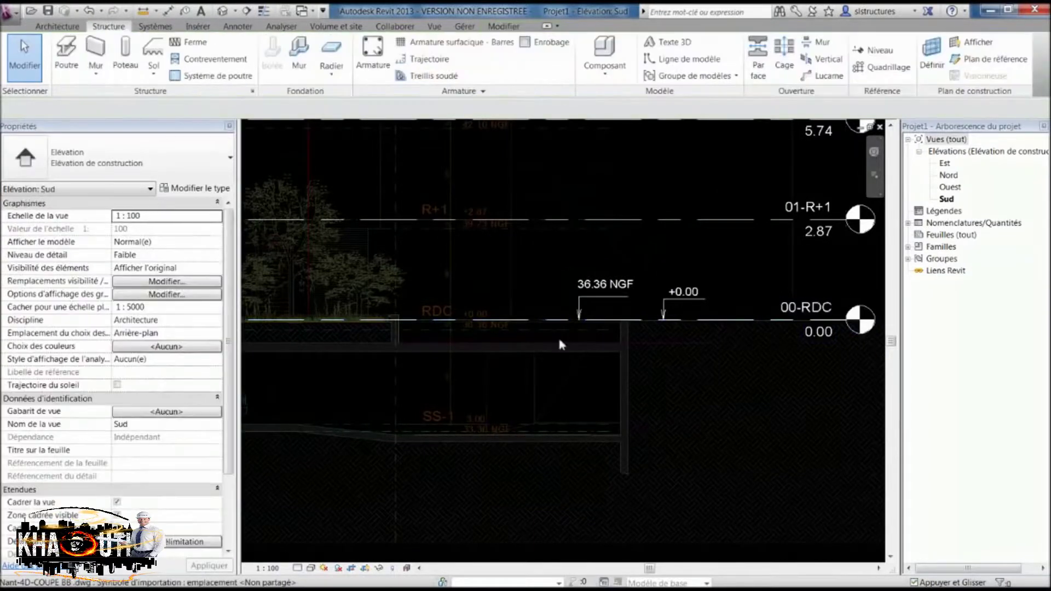
Step: Copy level 00-RDC downward, rename it -1-S-S and set its elevation to -3.00
ctrl+drag(500, 322, 503, 380)
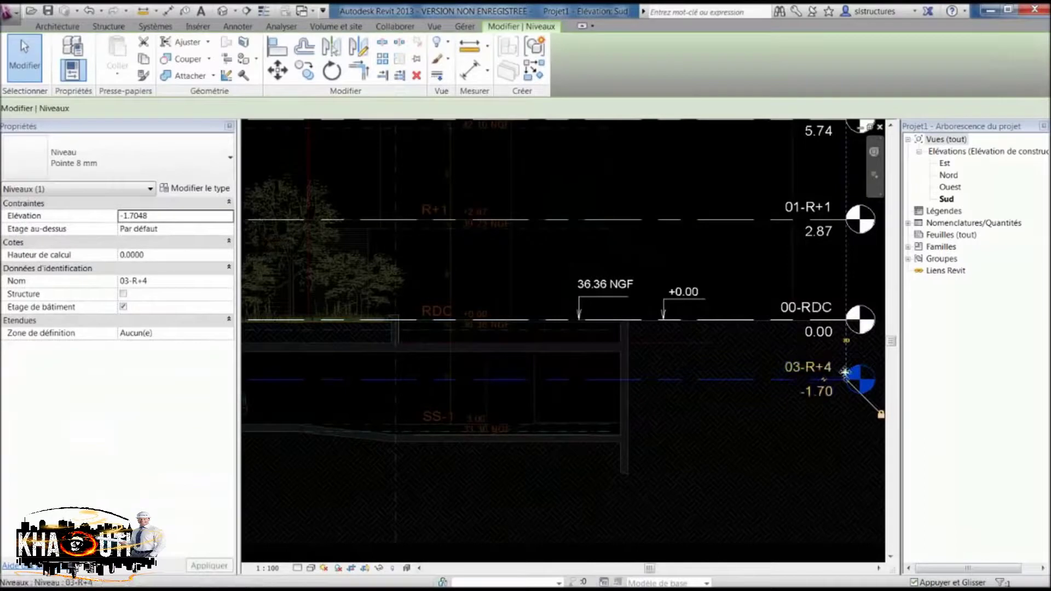
click(808, 368)
drag(797, 376, 786, 373)
text(-1-S-S)
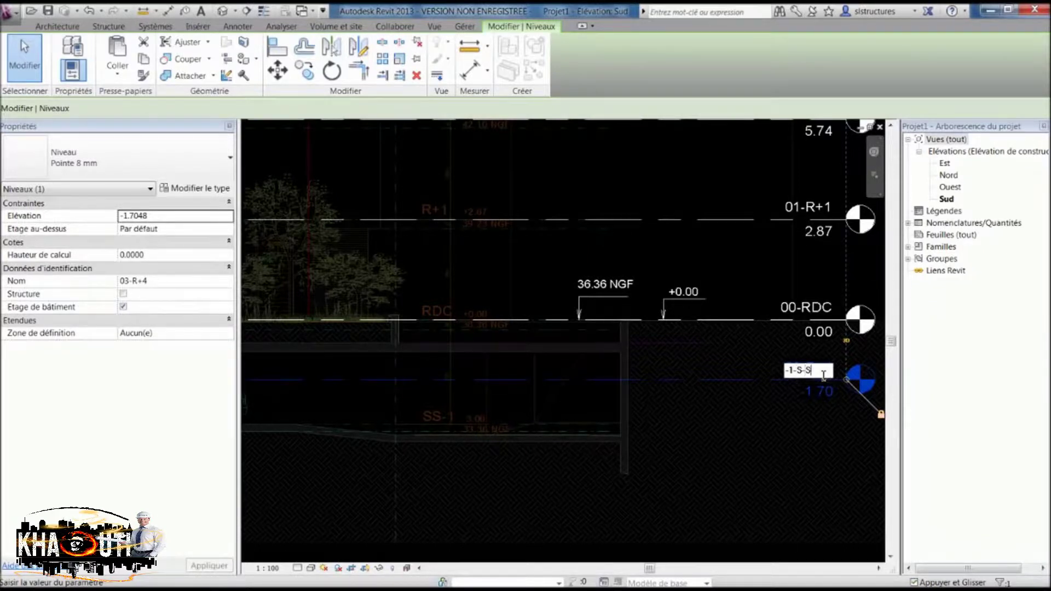
key(Return)
click(822, 391)
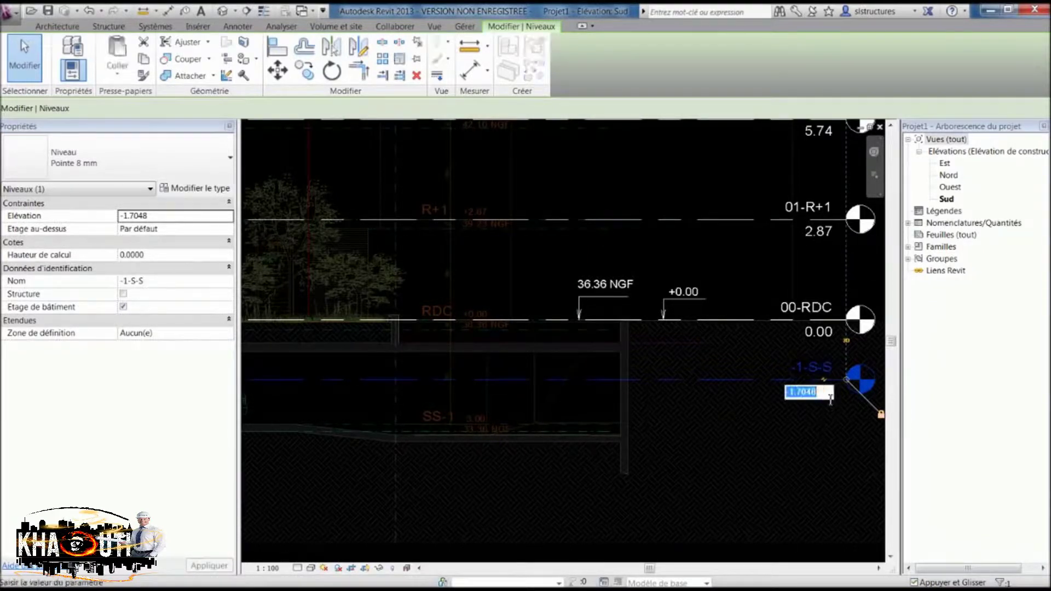
key(Return)
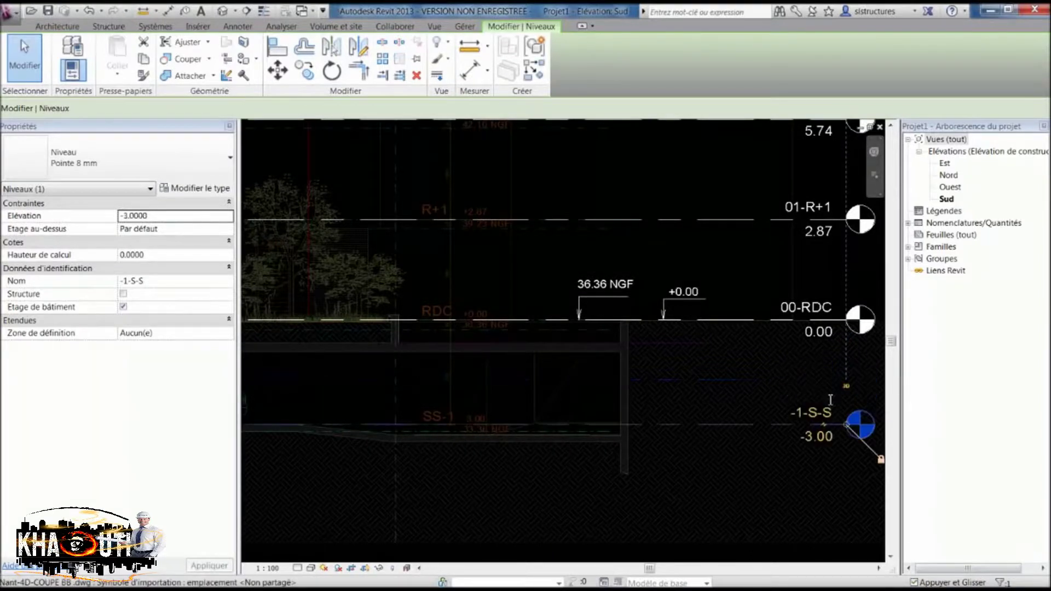
Step: Pan the elevation to check all five levels from -1-S-S to 03-R+3
click(766, 337)
scroll(766, 337, down, 2)
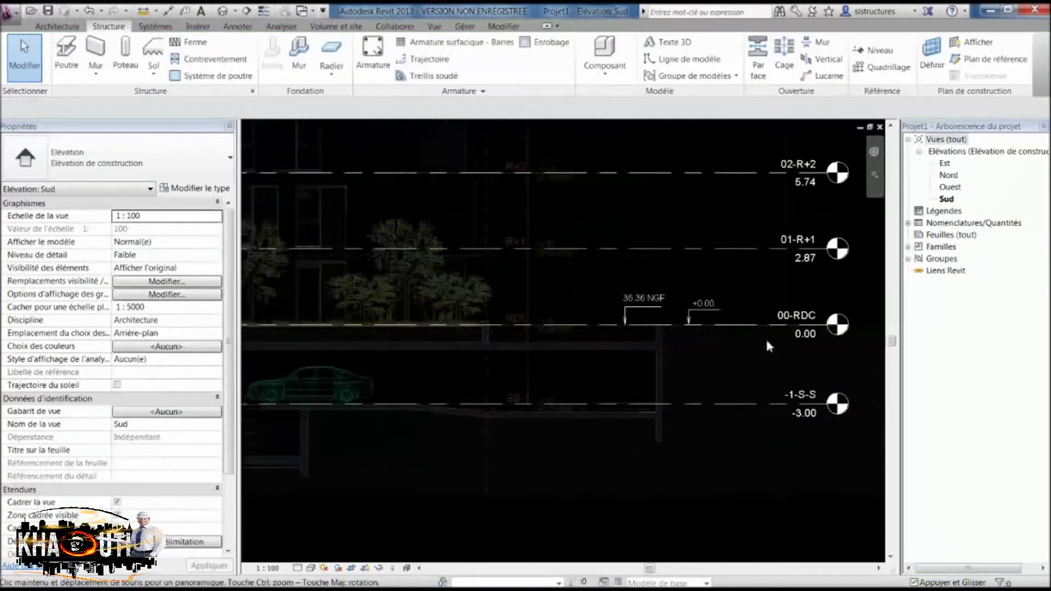
middle_drag(690, 123, 676, 201)
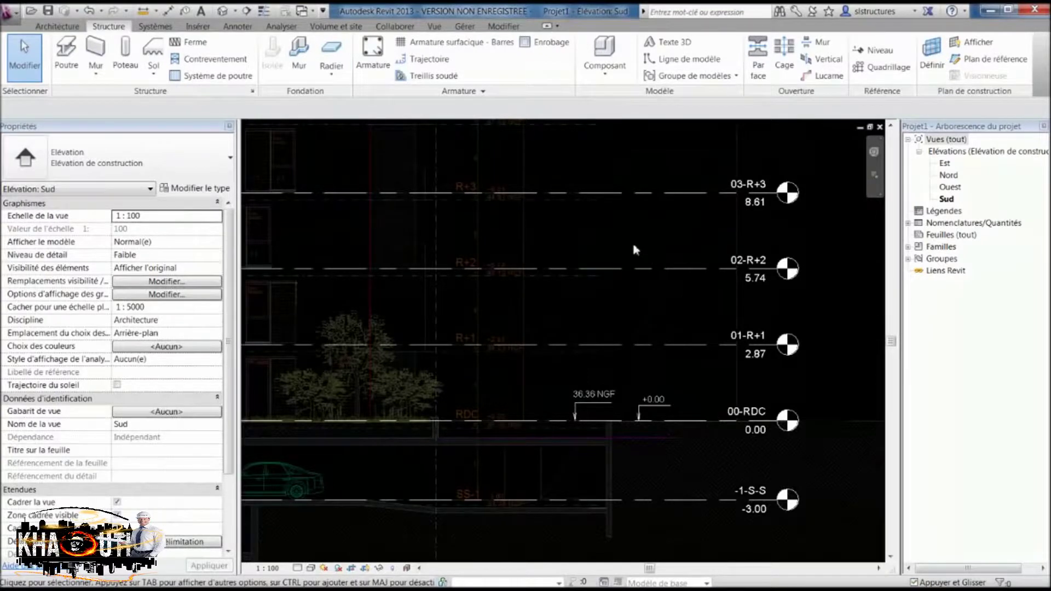
mouse_move(545, 296)
middle_down()
mouse_move(564, 411)
mouse_move(564, 290)
middle_up()
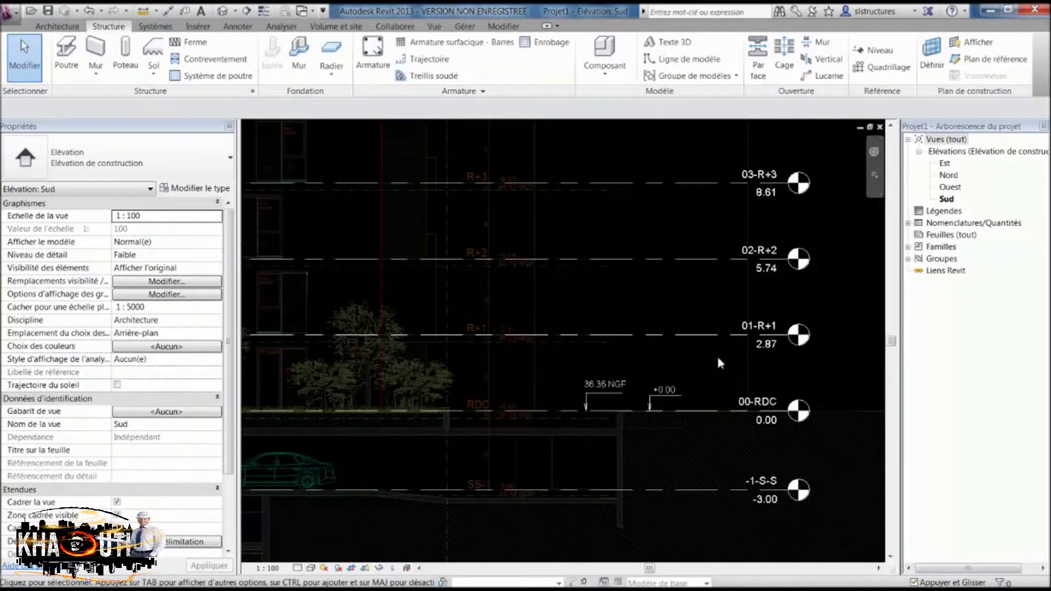
middle_drag(680, 305, 629, 247)
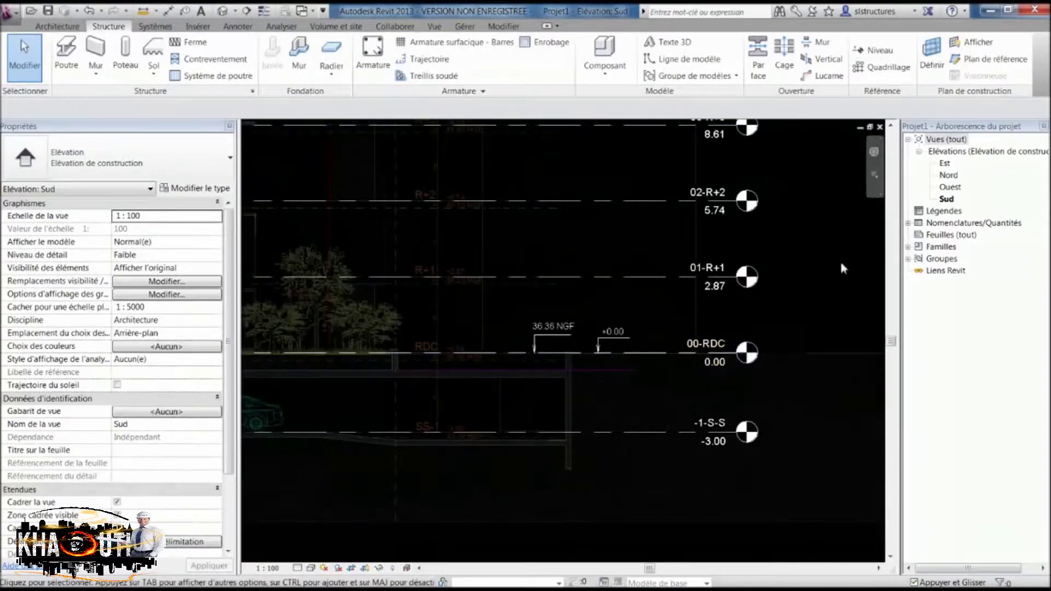
middle_drag(727, 212, 717, 244)
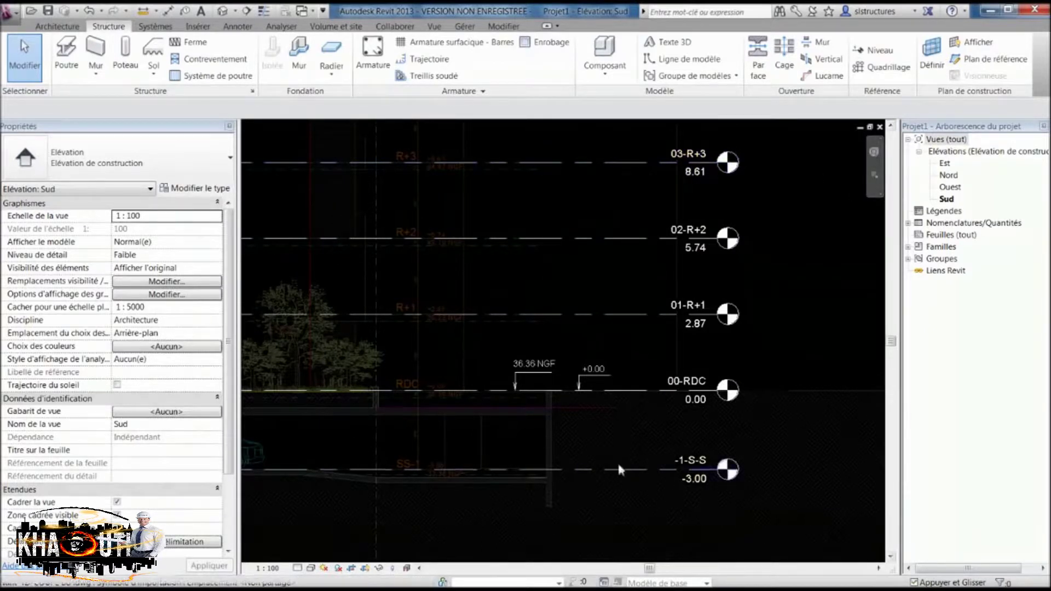
Step: Create a structural plan view for level 00-RDC
click(443, 31)
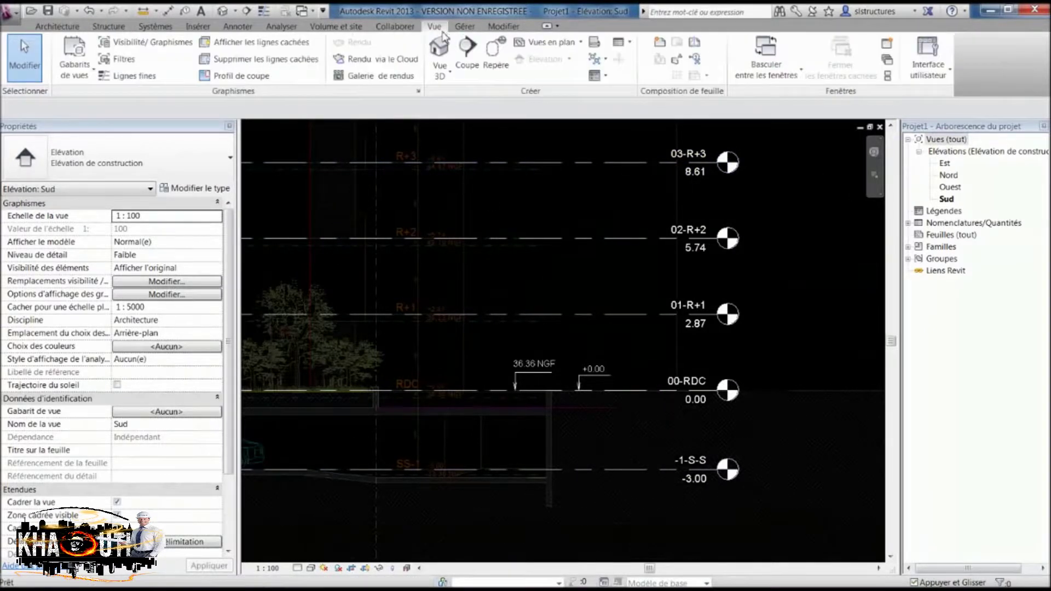
click(568, 47)
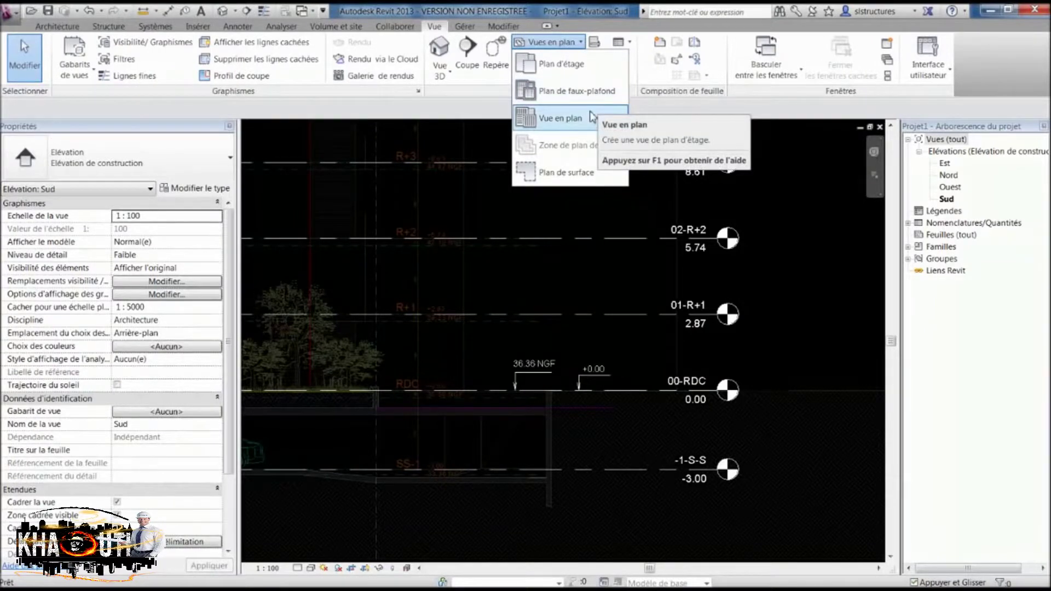
mouse_move(562, 118)
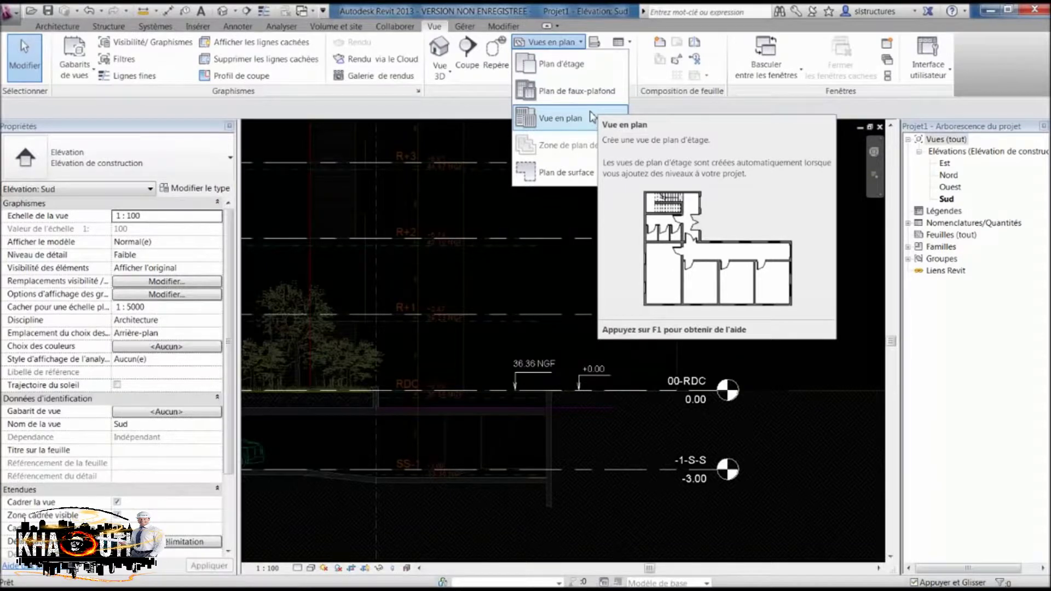
click(587, 122)
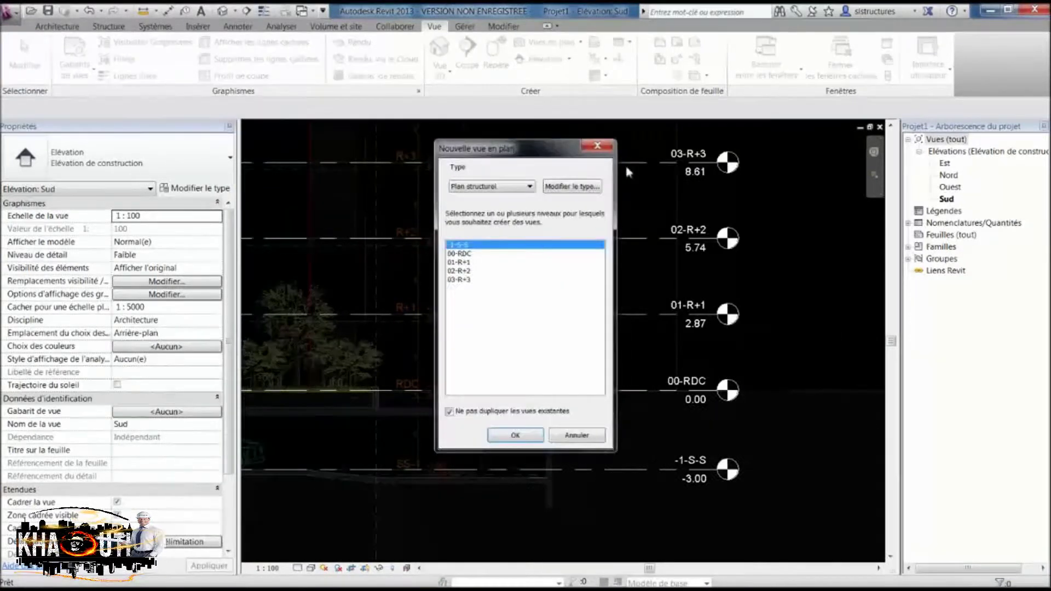
click(486, 253)
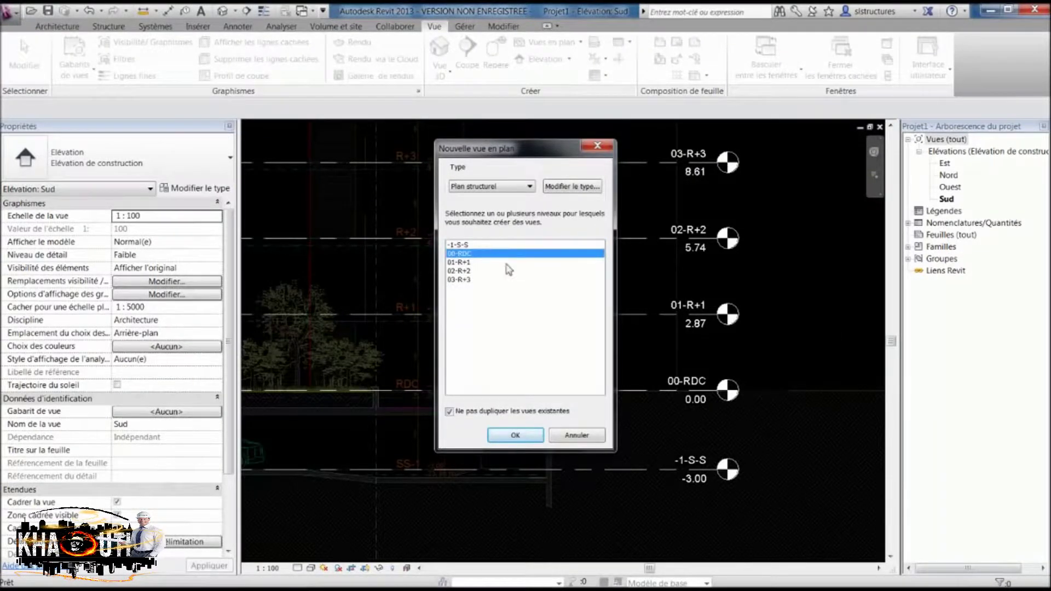
click(515, 436)
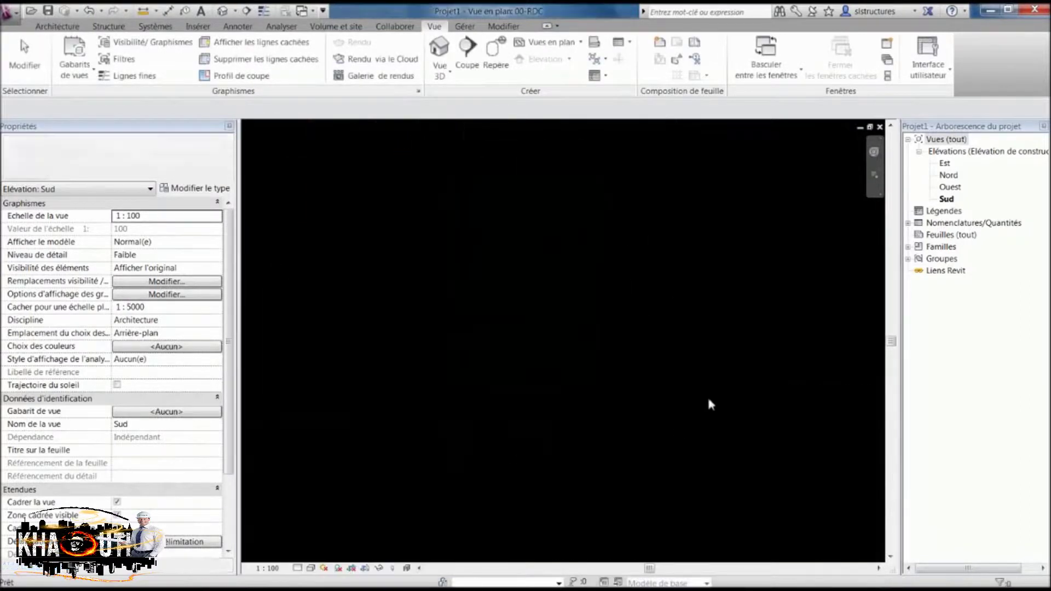
Step: Open the new 00-RDC structural plan from the Project Browser
click(919, 151)
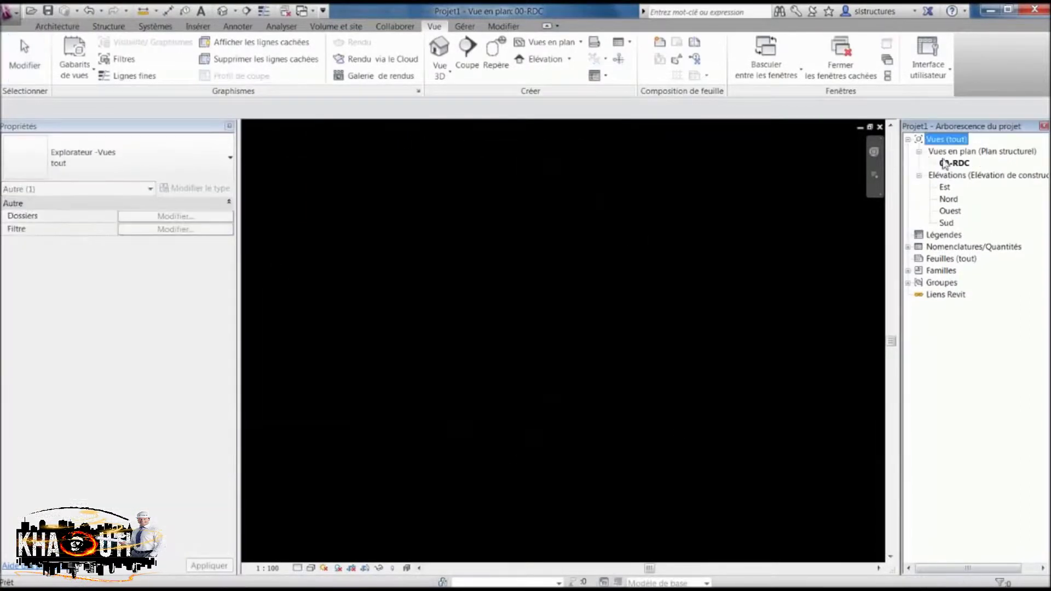
double_click(946, 222)
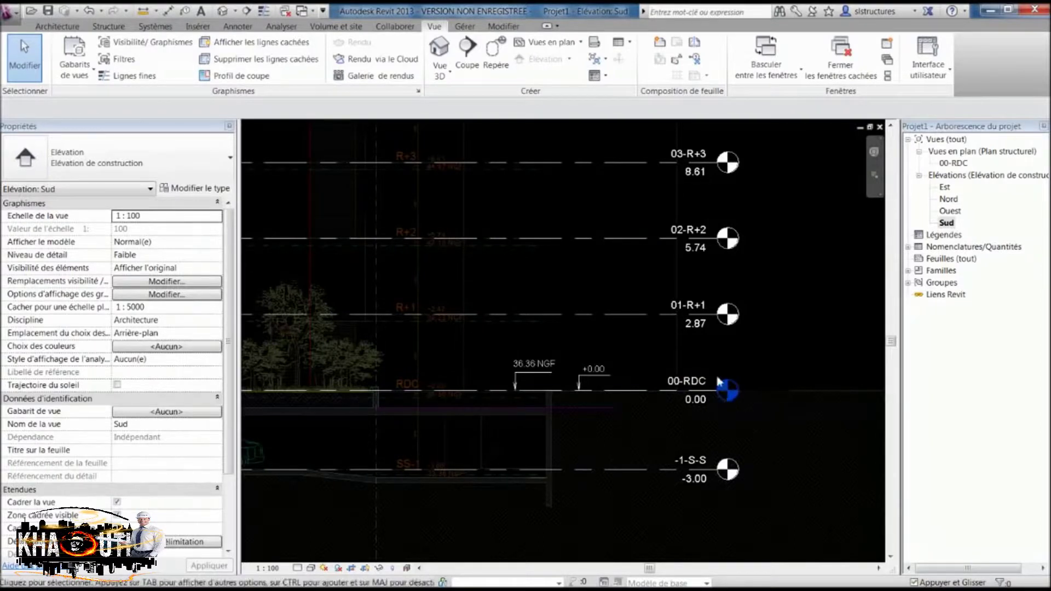
double_click(953, 162)
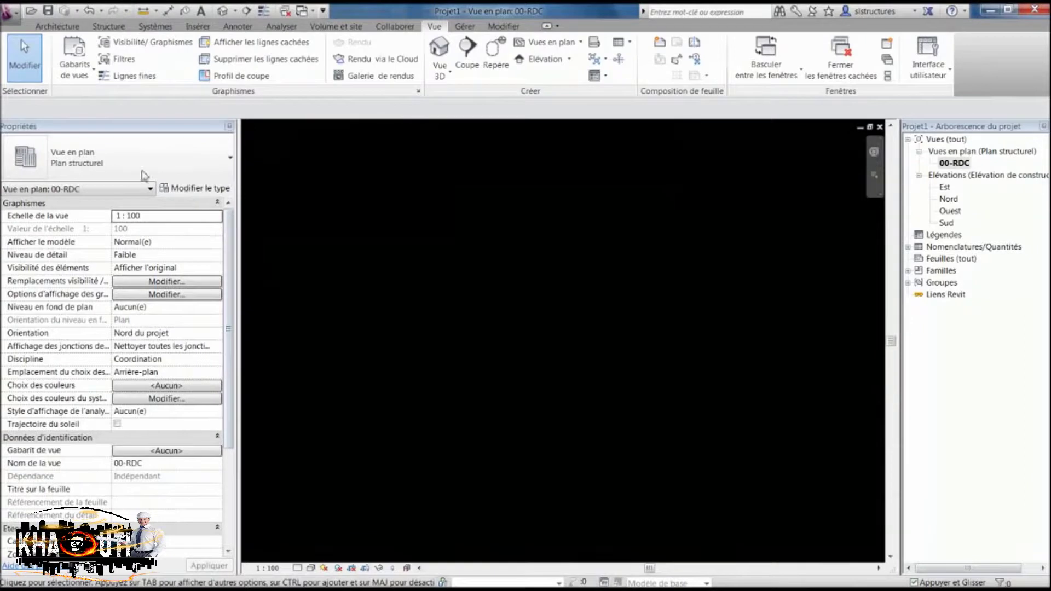
Step: Set the structural plan type's view direction to Haut (upward)
click(171, 189)
click(698, 330)
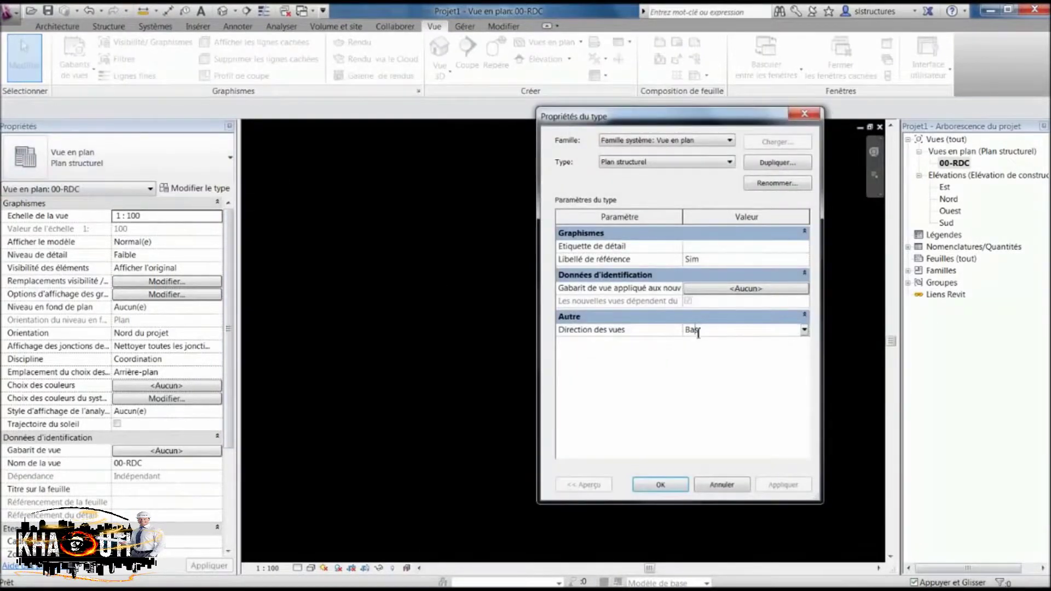
click(804, 330)
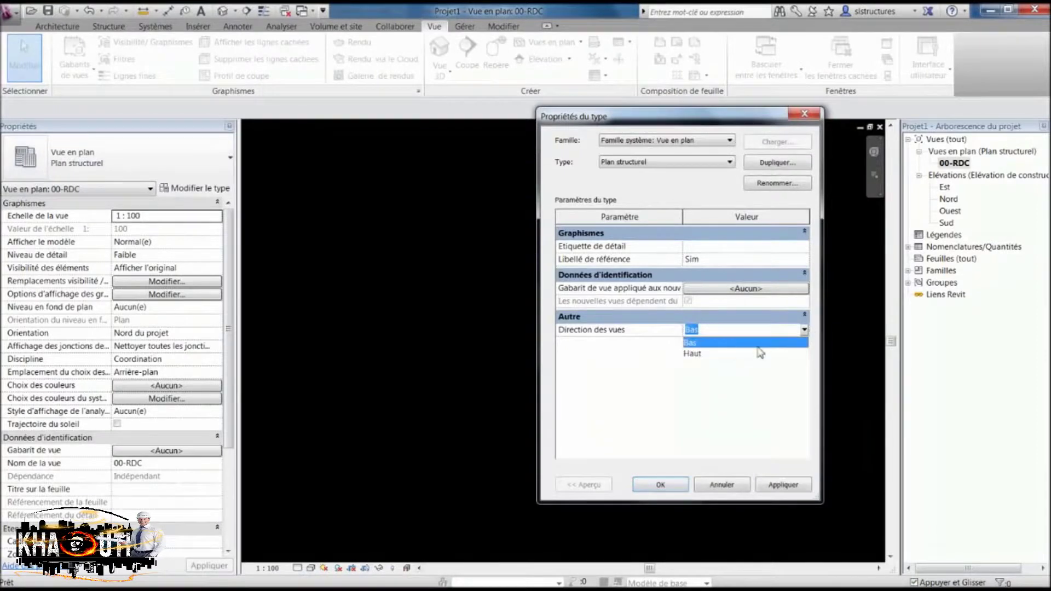
click(733, 355)
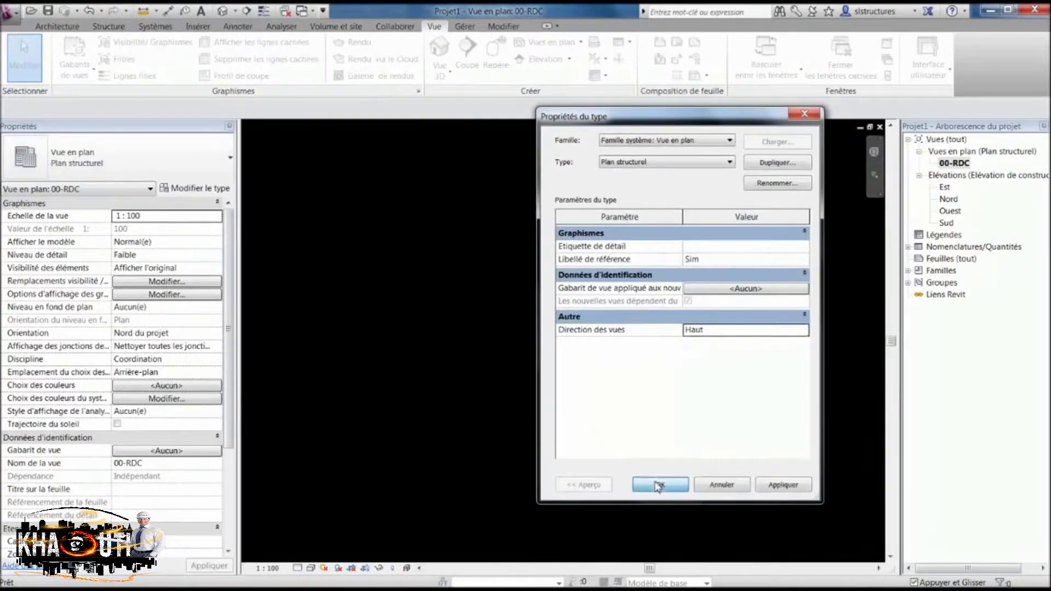
click(660, 485)
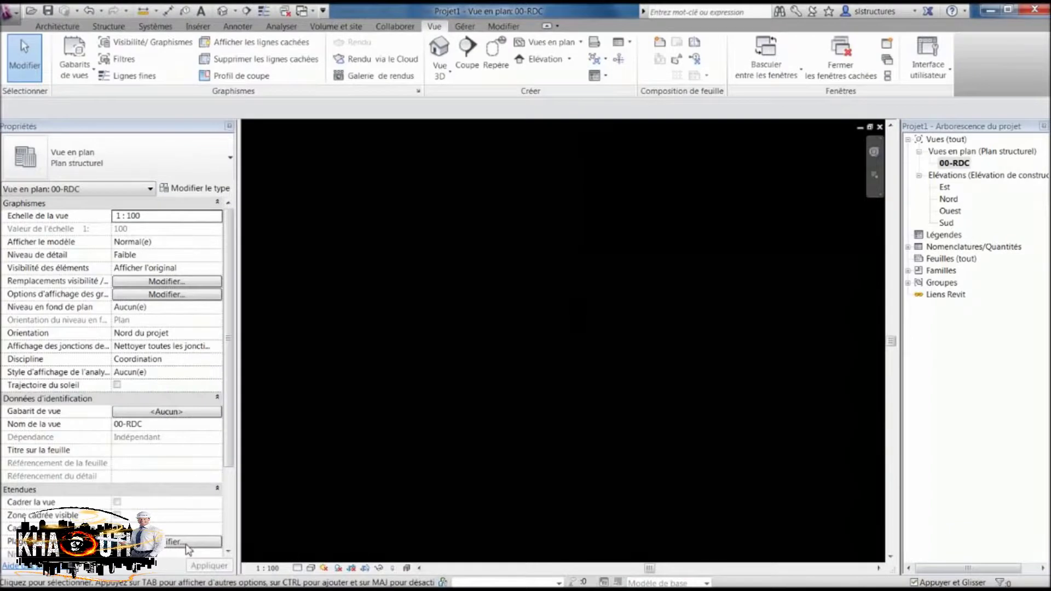
Step: Set the 00-RDC view range cut plane offset to 1.00
click(186, 542)
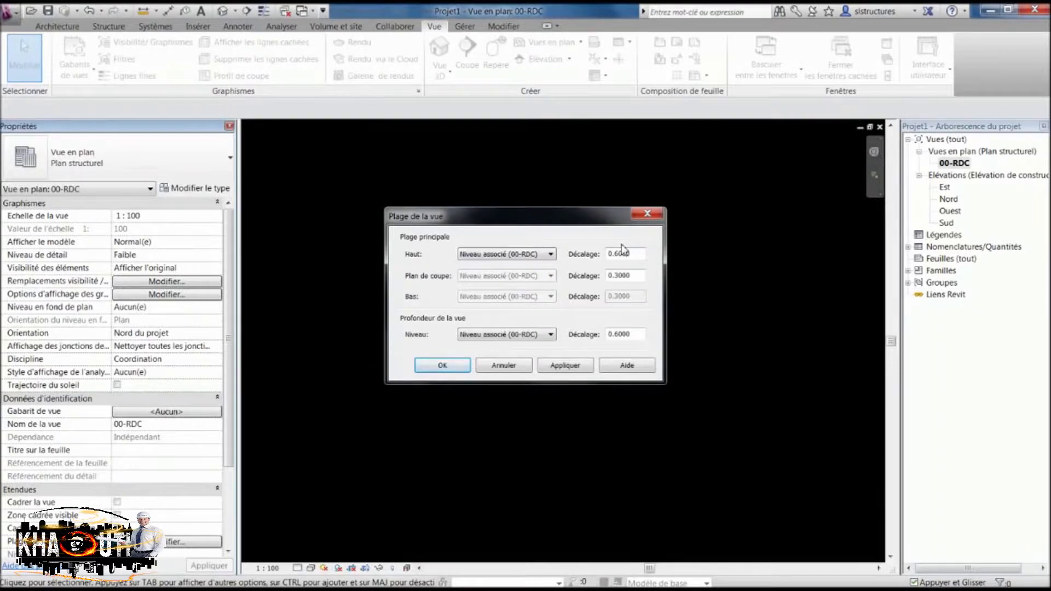
drag(590, 219, 580, 216)
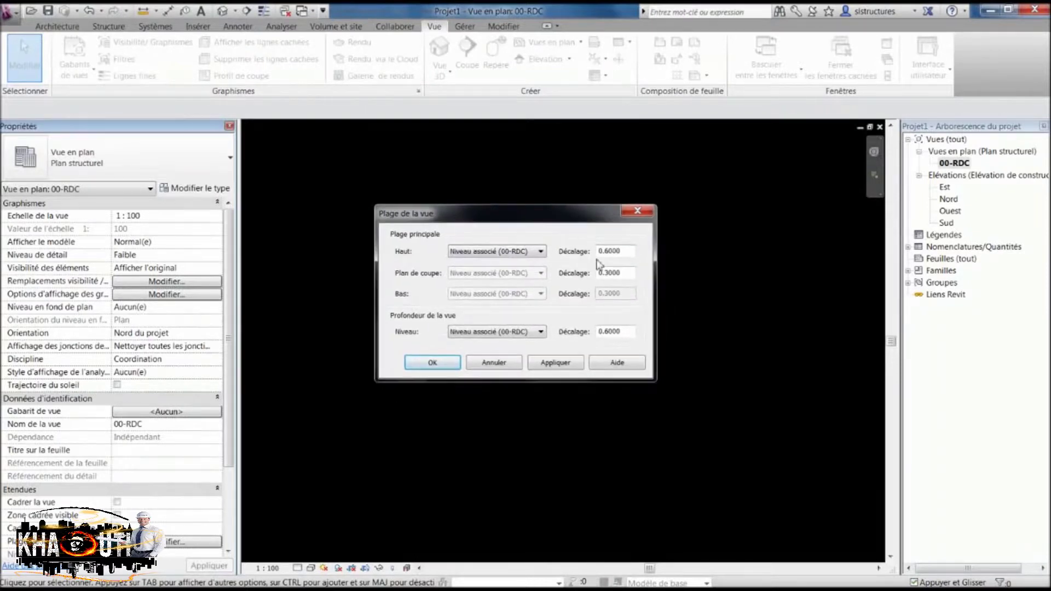
drag(629, 276, 600, 274)
key(BackSpace)
text(1)
Step: Set the view range top and view depth to the level above with +0.20 offsets
click(523, 252)
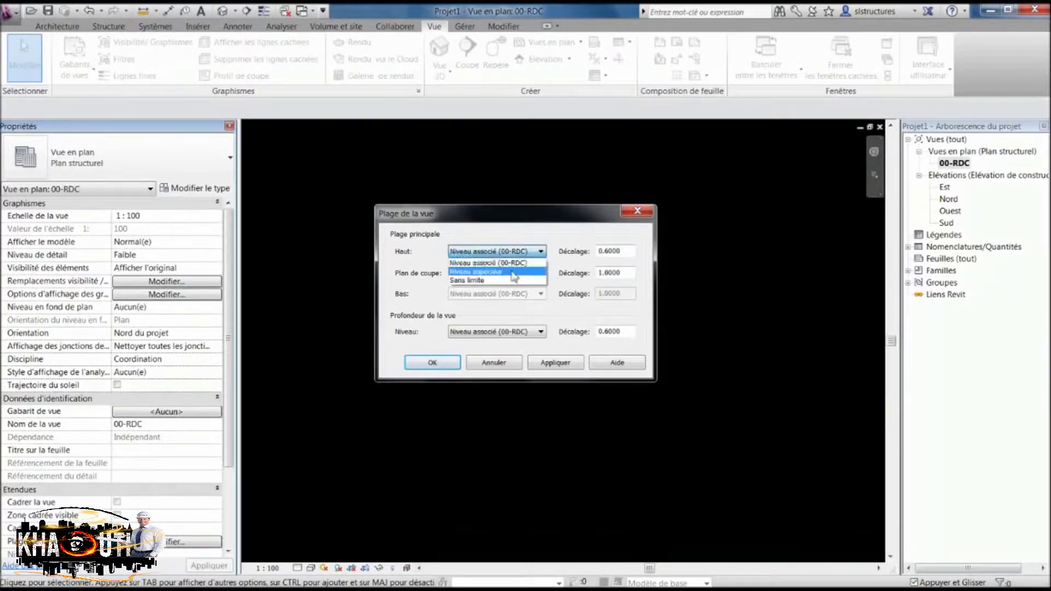
click(513, 272)
drag(624, 252, 597, 253)
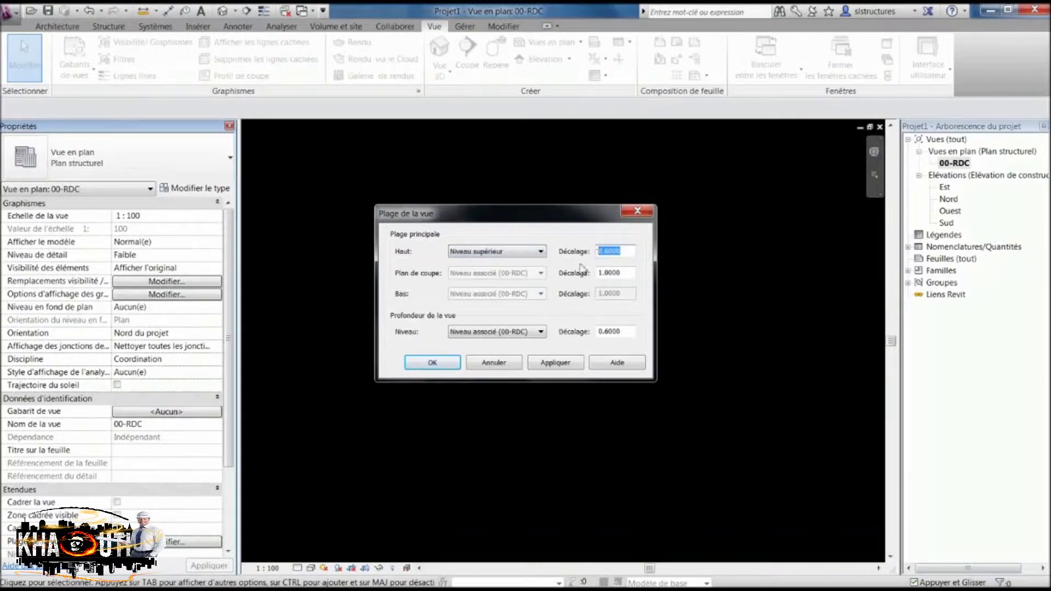
text(0.2)
click(524, 333)
click(515, 353)
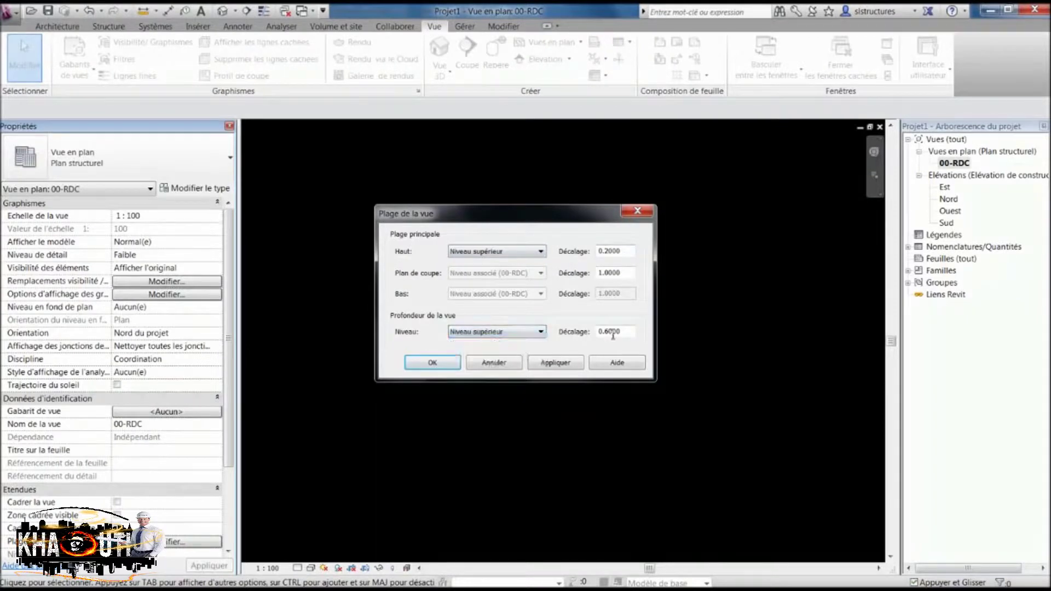
drag(627, 334, 596, 335)
text(0.2)
click(634, 272)
click(447, 363)
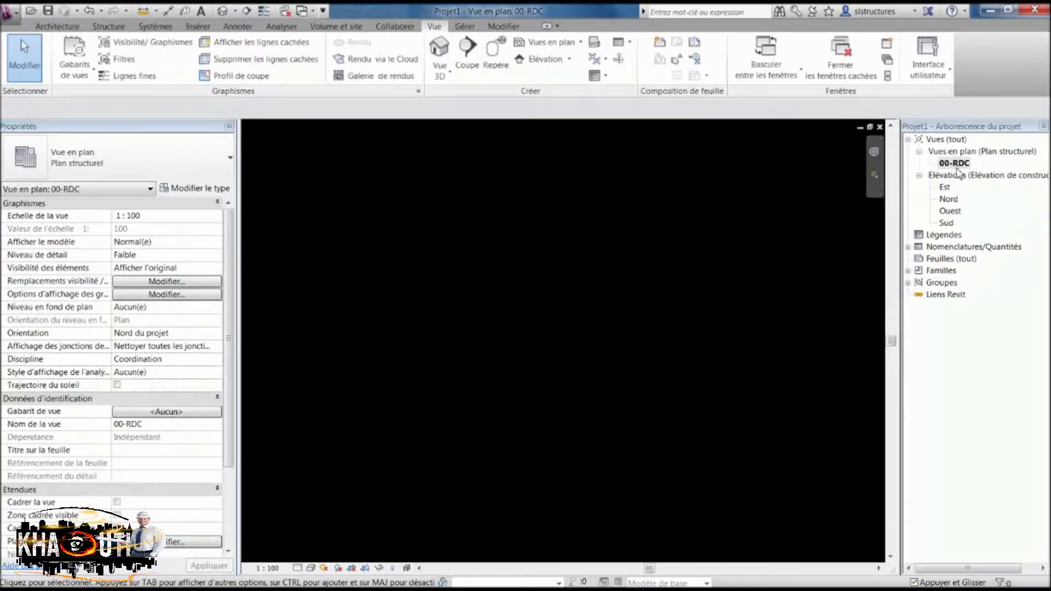
click(529, 44)
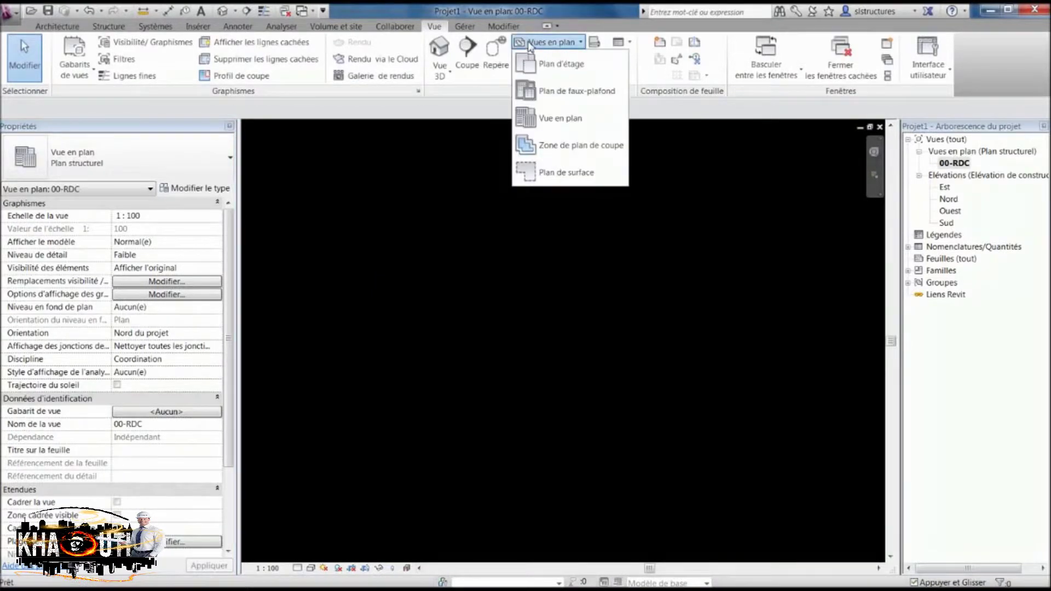
Step: In the Sud elevation, set storey above: -1-S-S to 00-RDC, 00-RDC to 01-R+1
click(529, 45)
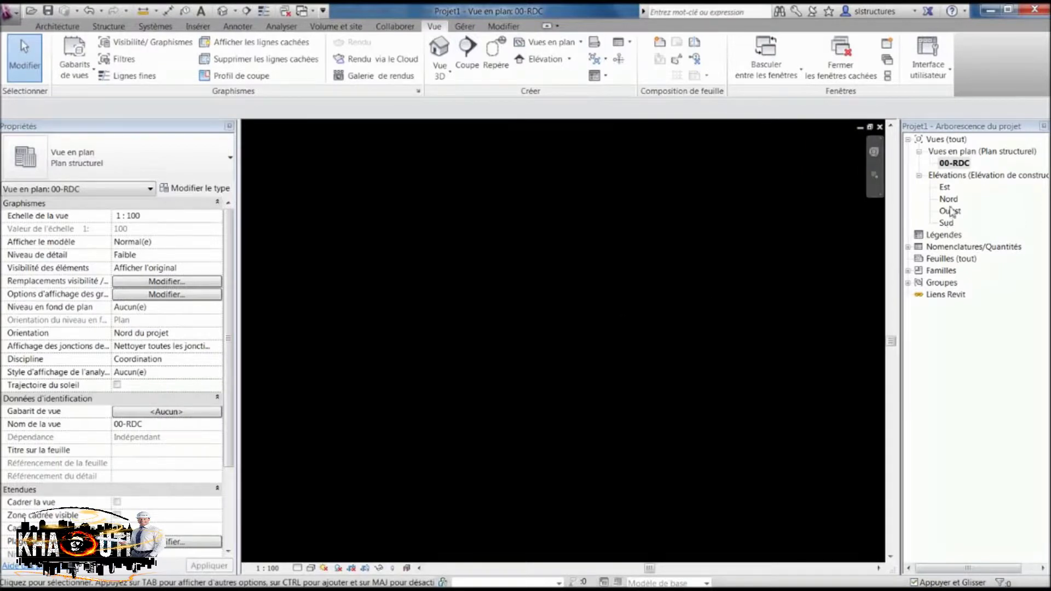
double_click(946, 223)
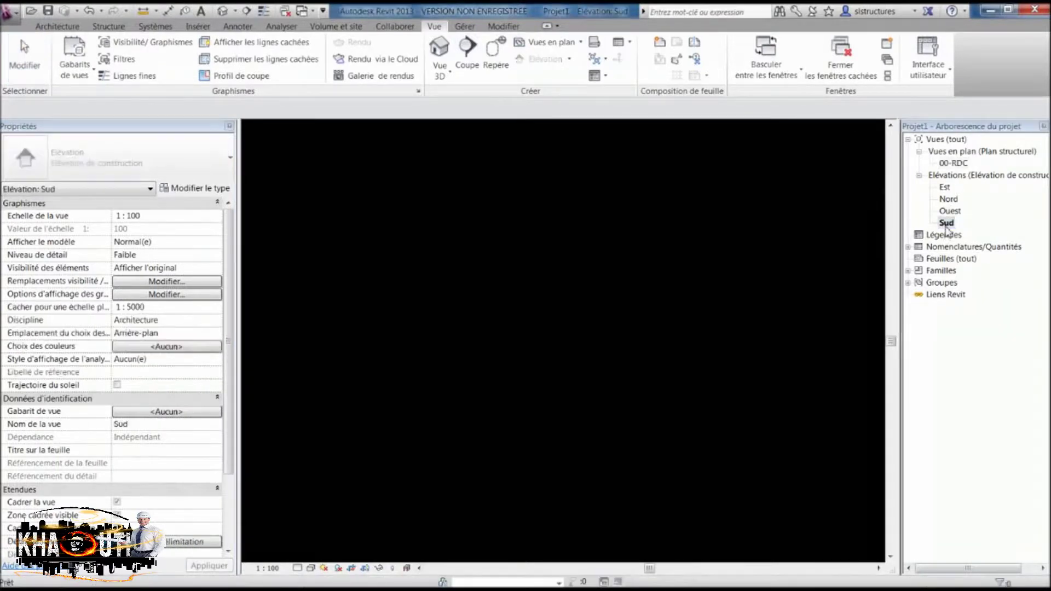
click(658, 470)
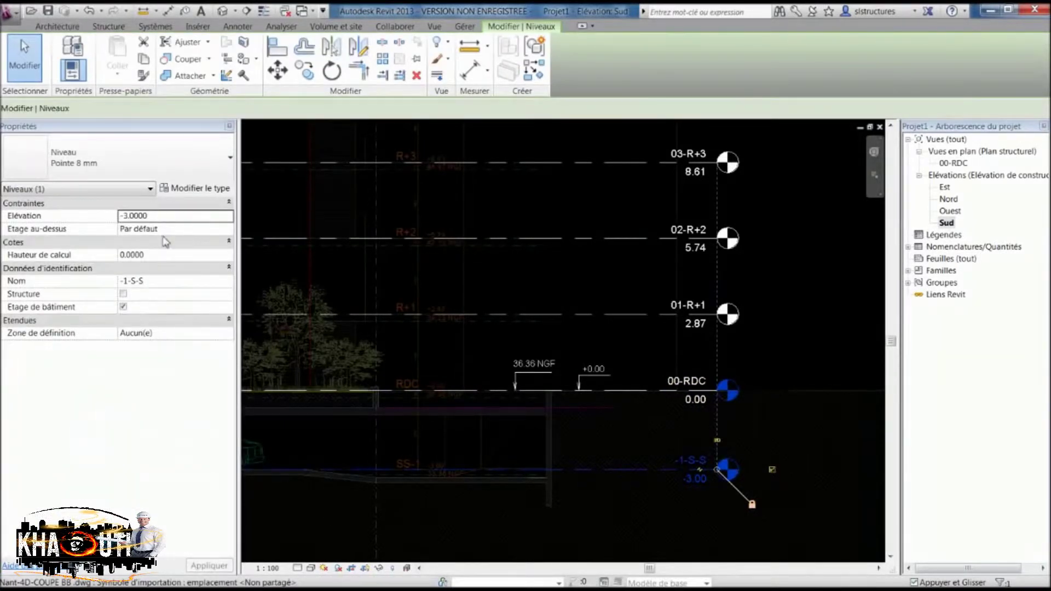
click(200, 232)
click(229, 230)
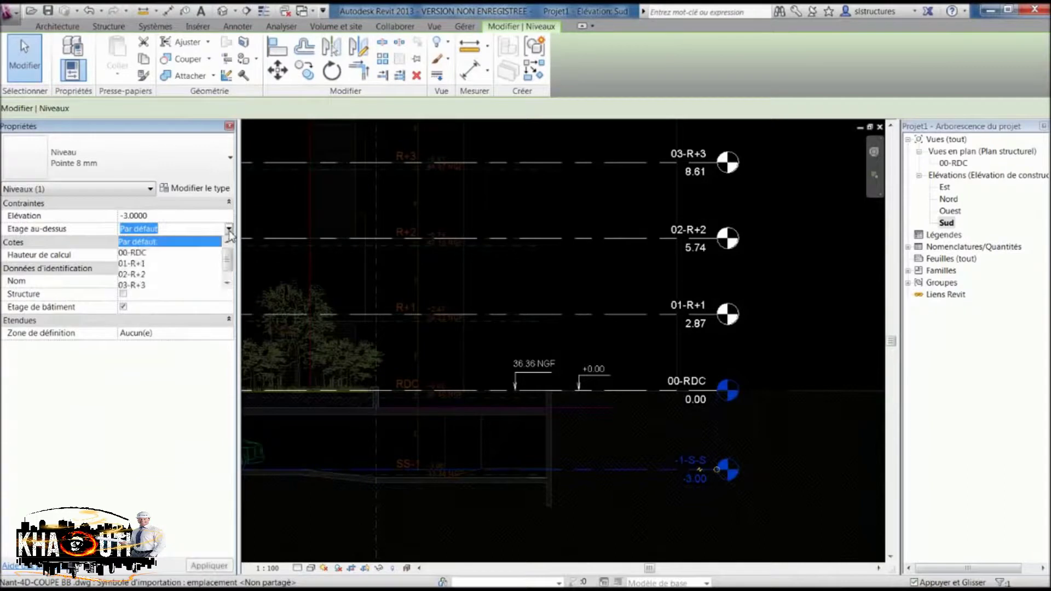
click(202, 255)
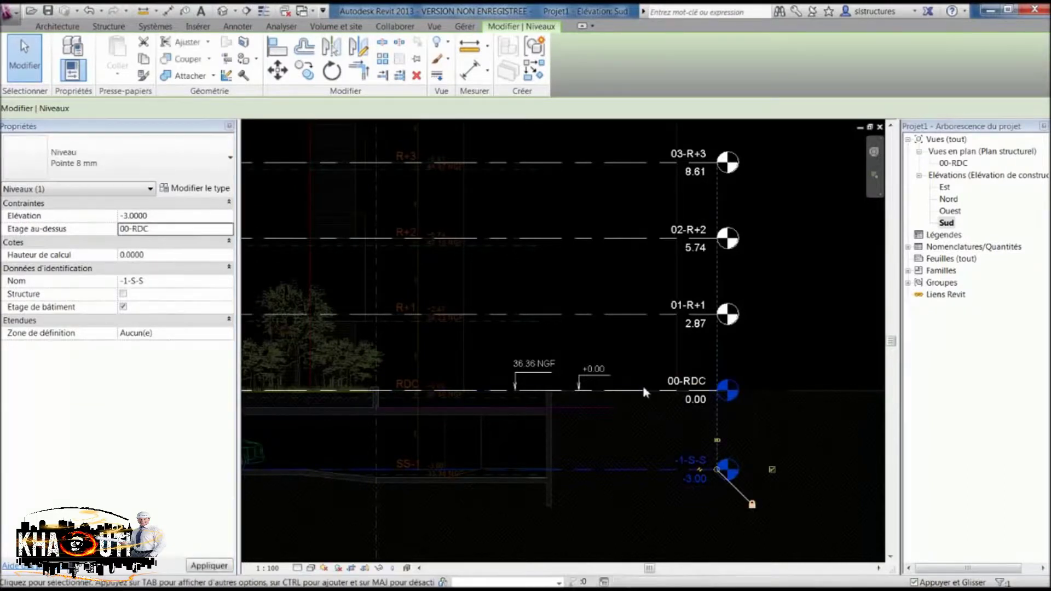
click(643, 383)
click(192, 229)
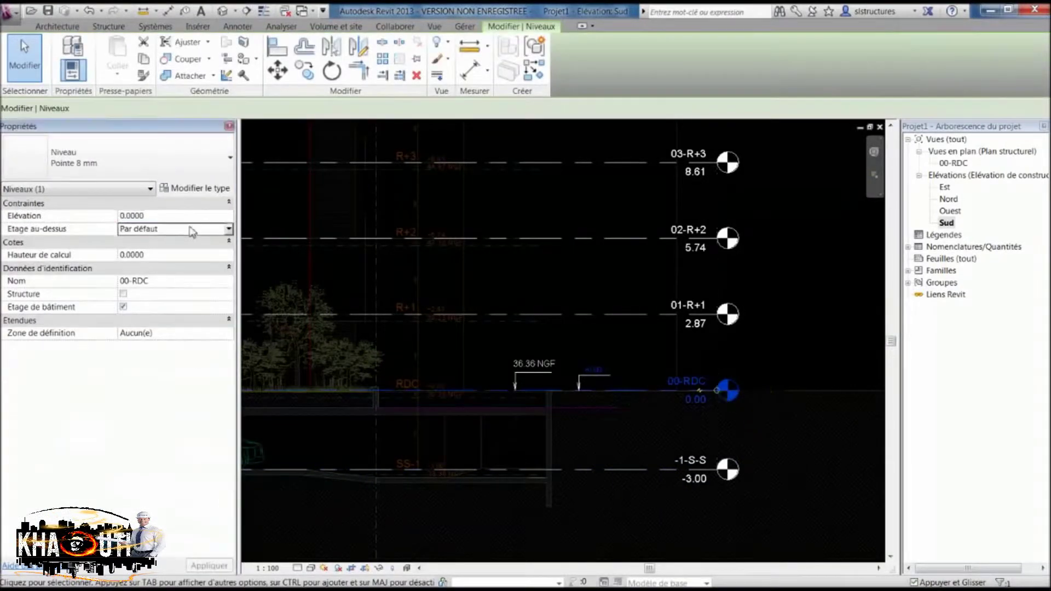
click(228, 228)
click(190, 260)
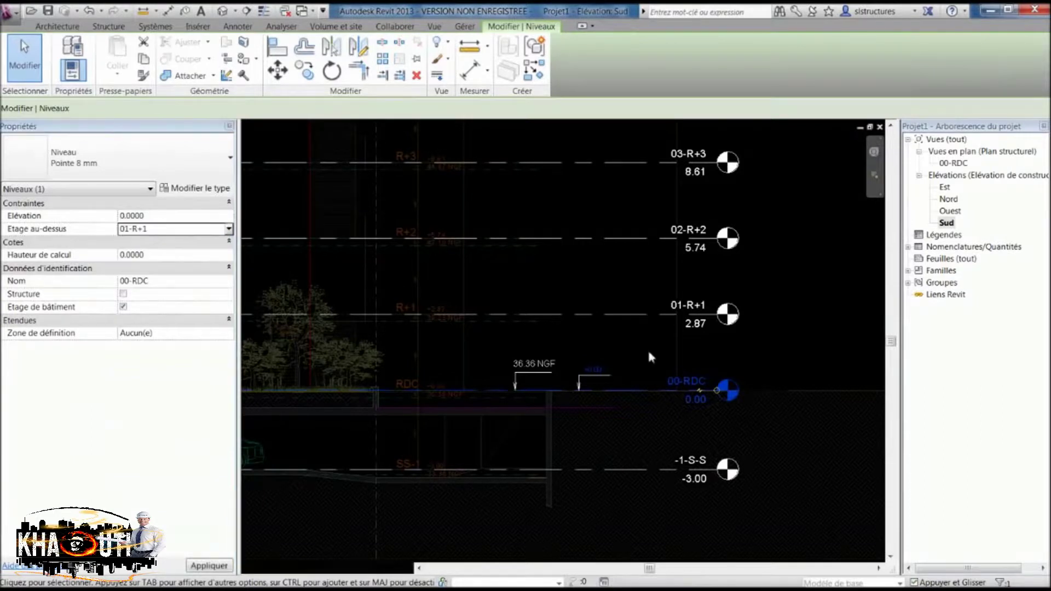
Step: Set storey above: 01-R+1 to 02-R+2, and 02-R+2 to 03-R+3
click(641, 313)
click(196, 229)
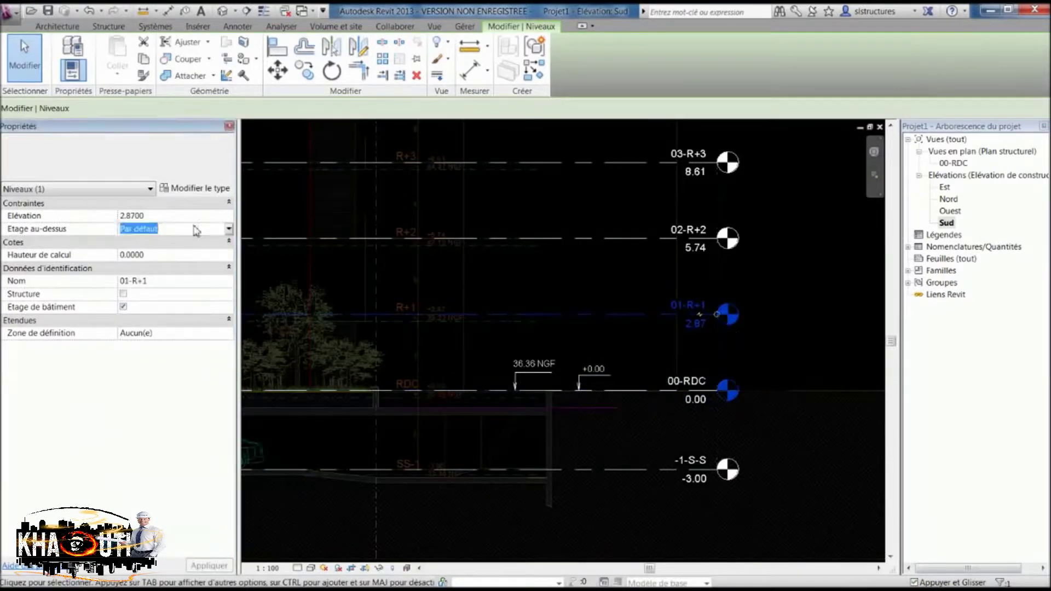
click(228, 229)
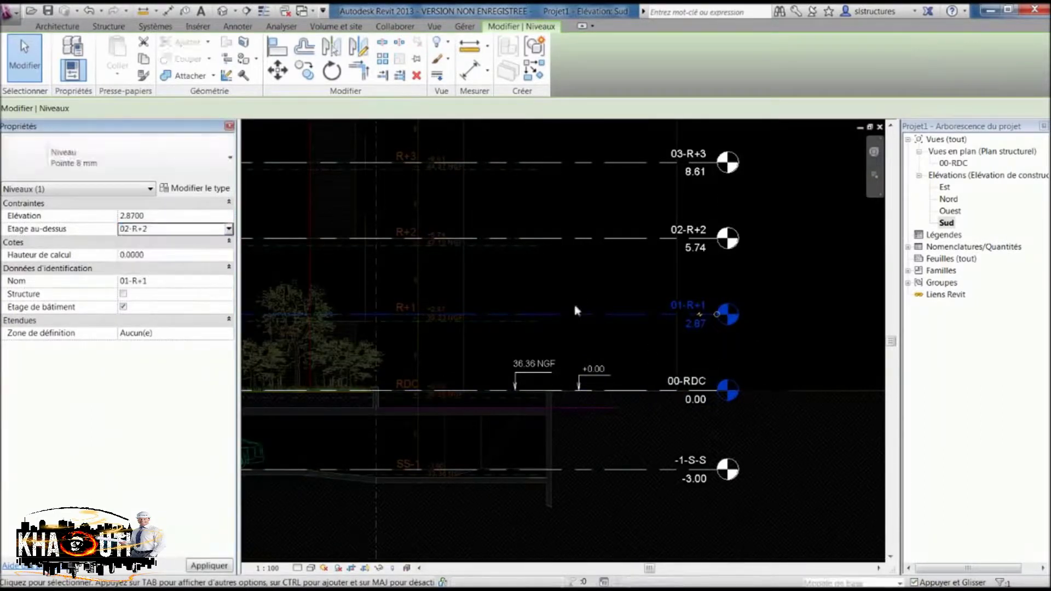
click(635, 239)
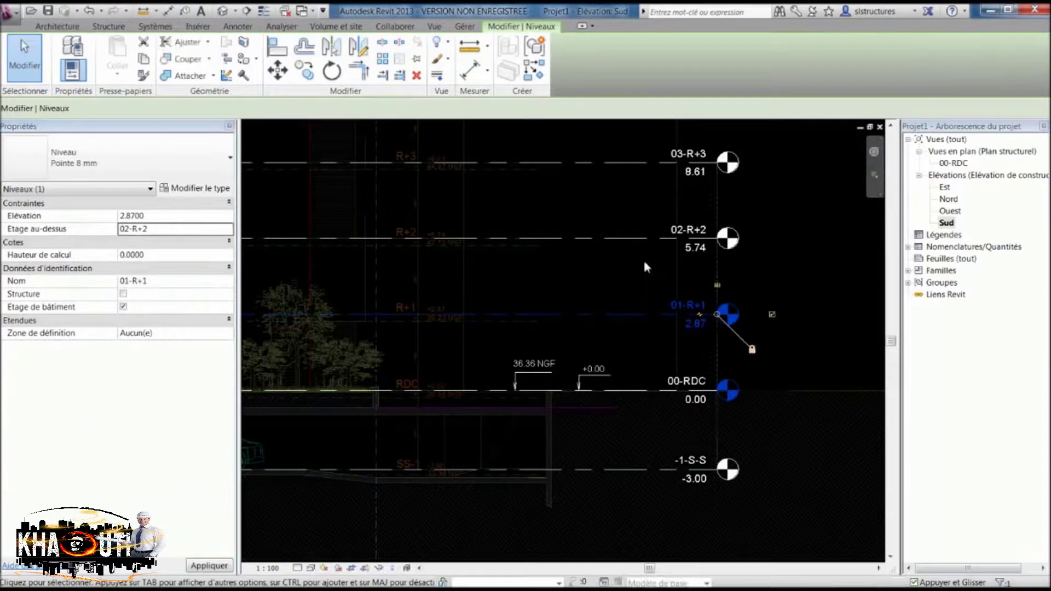
click(208, 229)
click(189, 257)
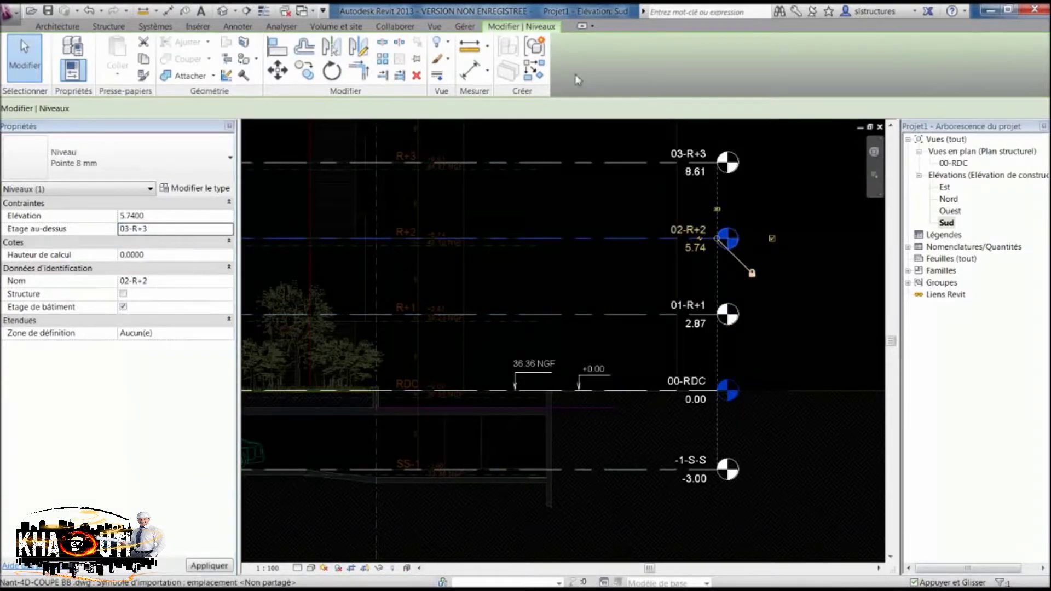
click(434, 26)
Step: Create structural plans for -1-S-S, 01-R+1, 02-R+2 and 03-R+3, then reopen the 00-RDC plan
click(533, 52)
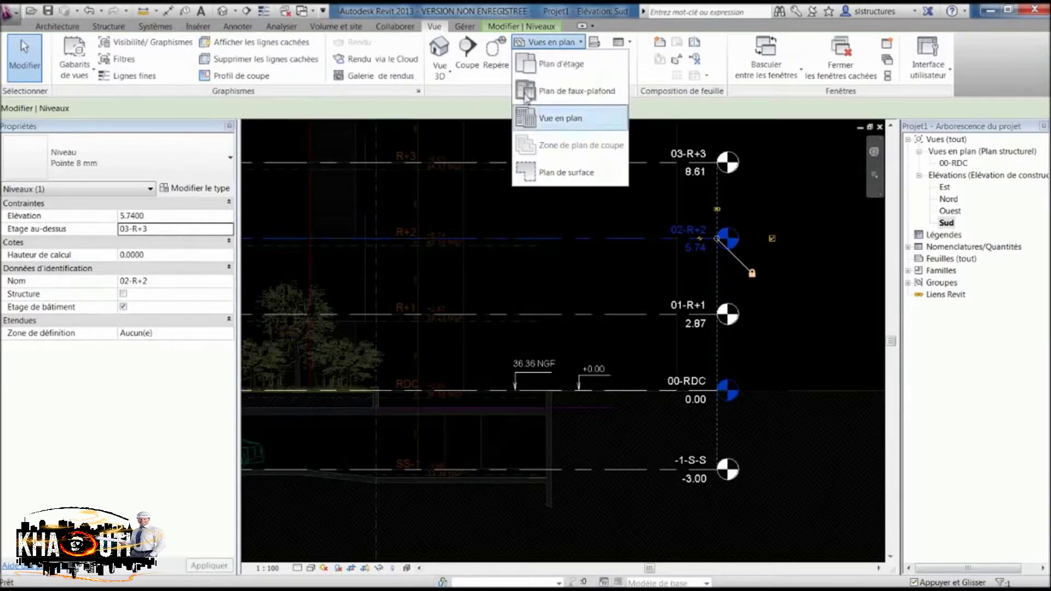
click(533, 121)
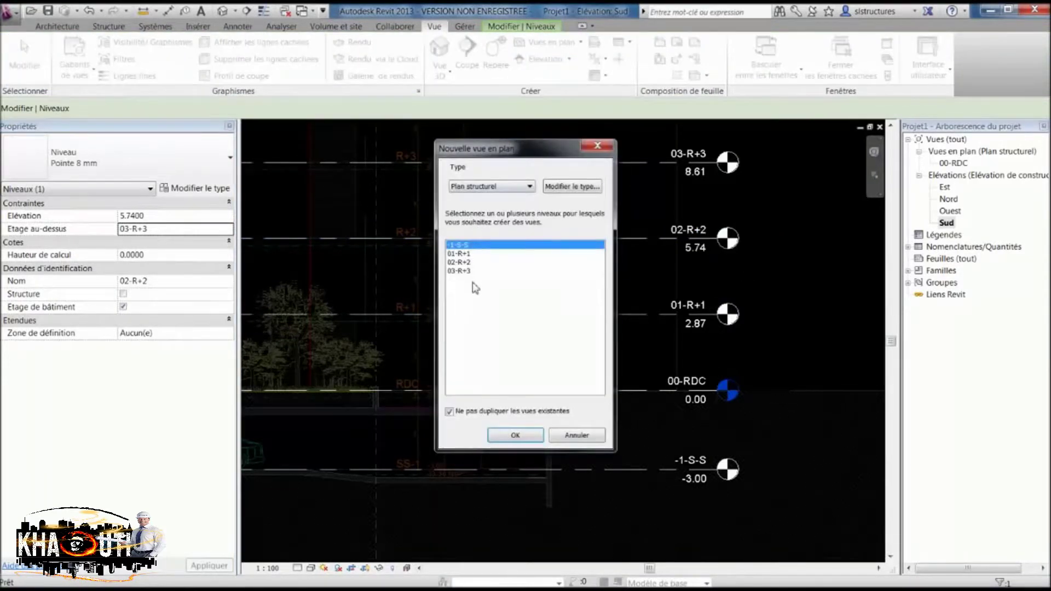
shift+click(469, 271)
click(517, 436)
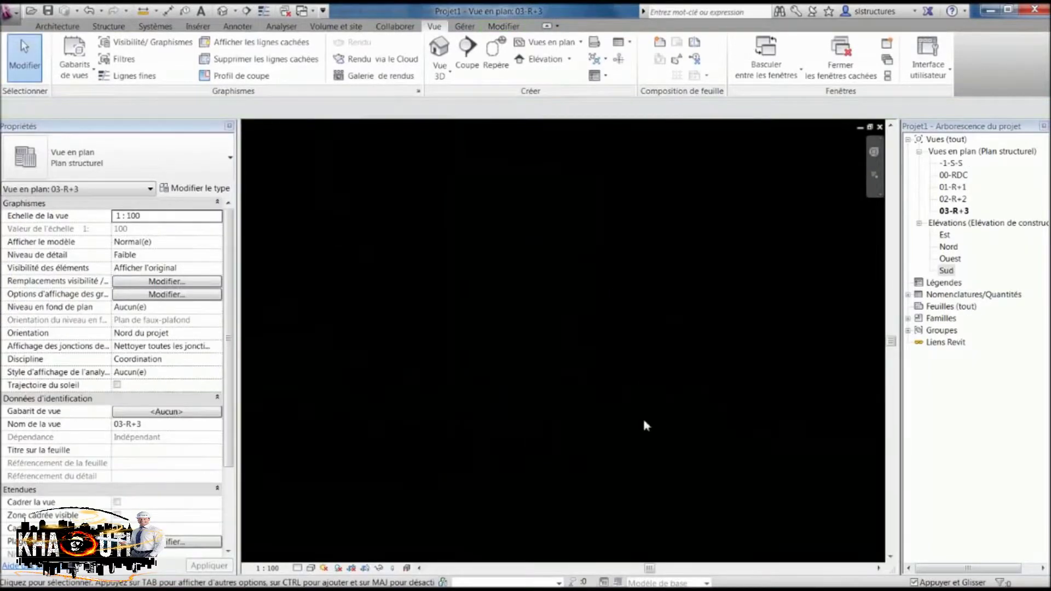
double_click(953, 175)
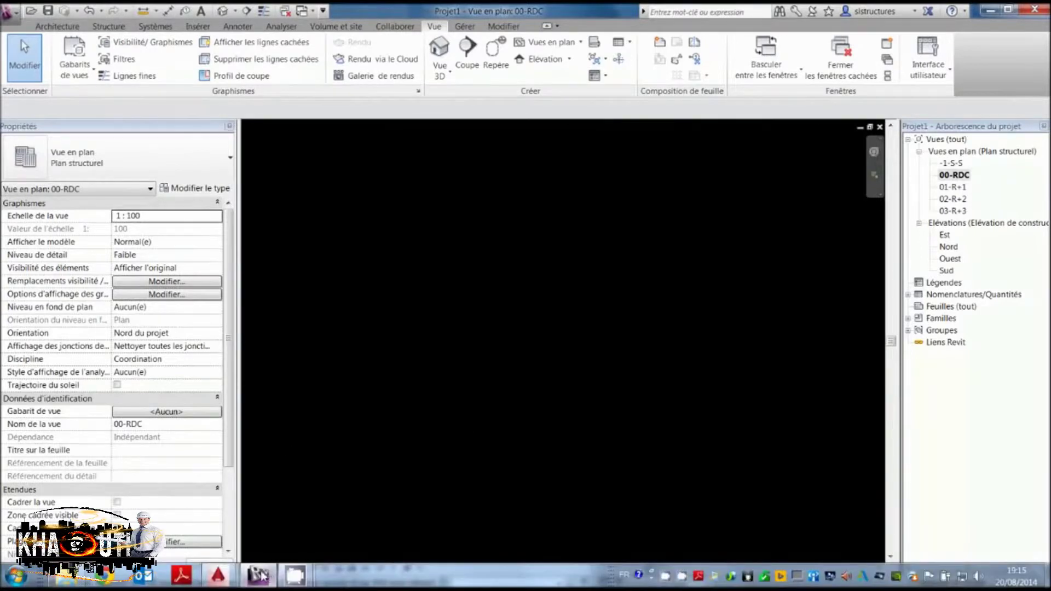
mouse_move(218, 574)
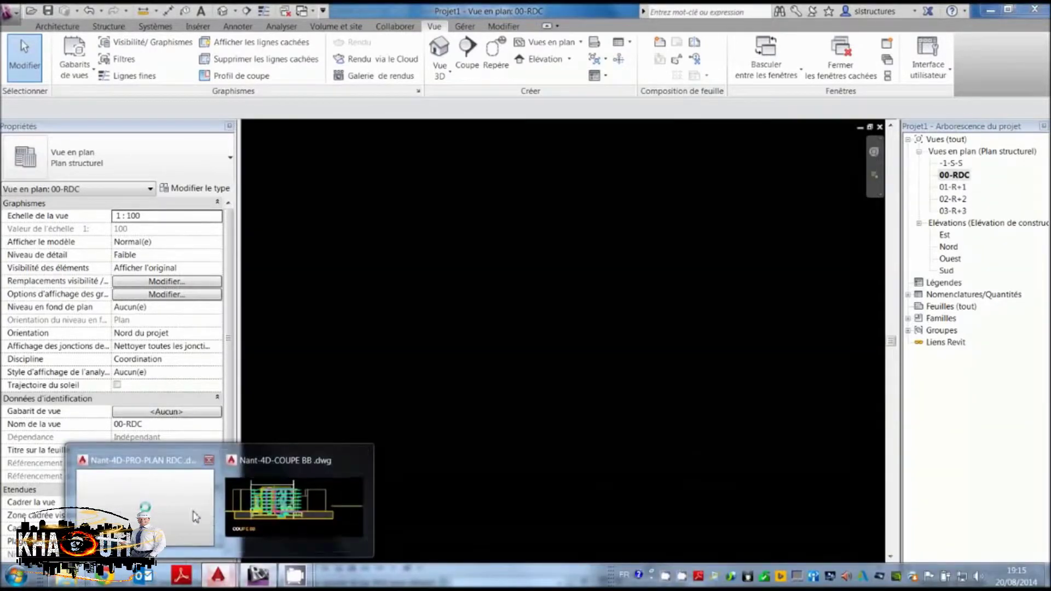
Step: Bring the Nant-4D-PRO-PLAN RDC drawing forward in AutoCAD and zoom out to see it all
click(196, 517)
scroll(559, 223, down, 5)
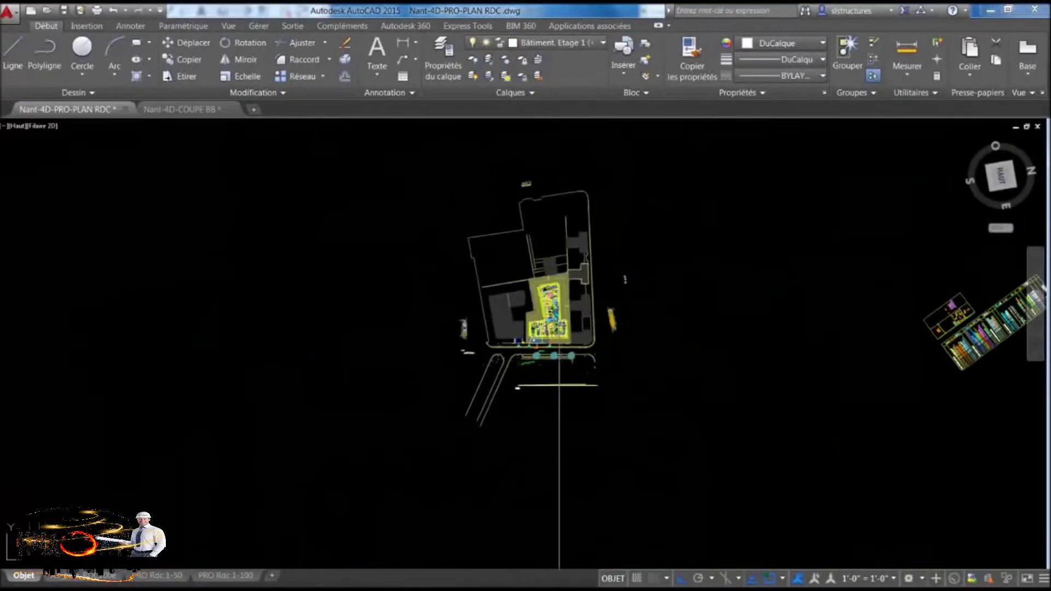
scroll(558, 351, down, 3)
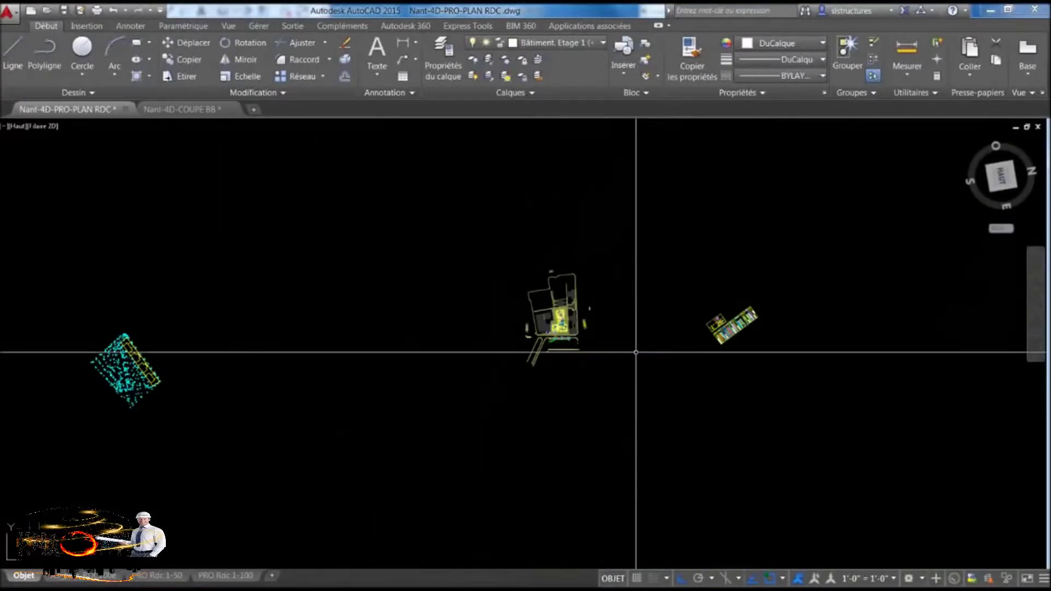
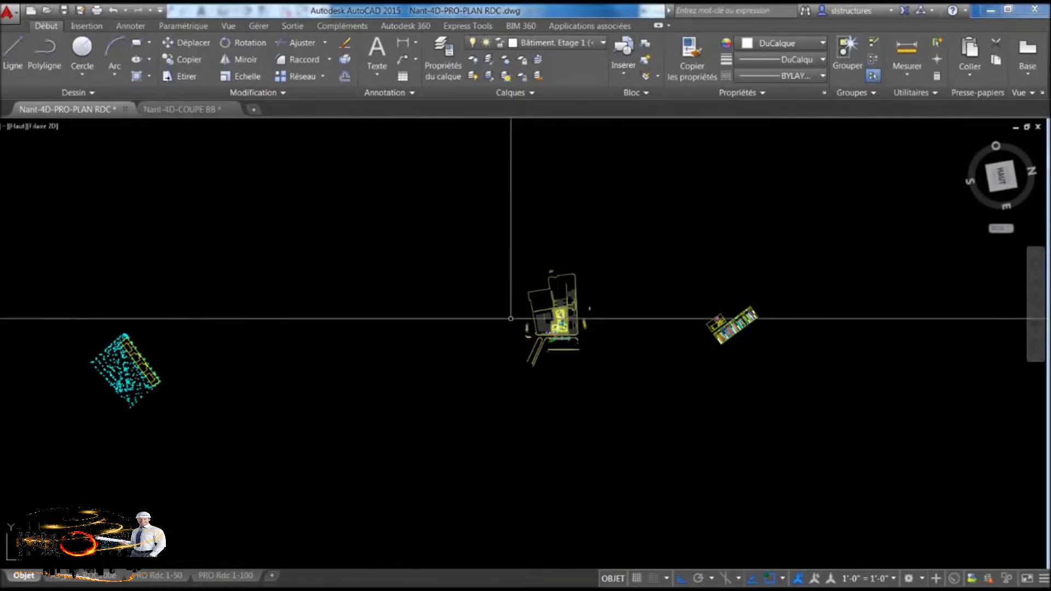
Step: Zoom to the central building and window-select its entire floor plan
scroll(534, 321, up, 2)
scroll(550, 336, up, 5)
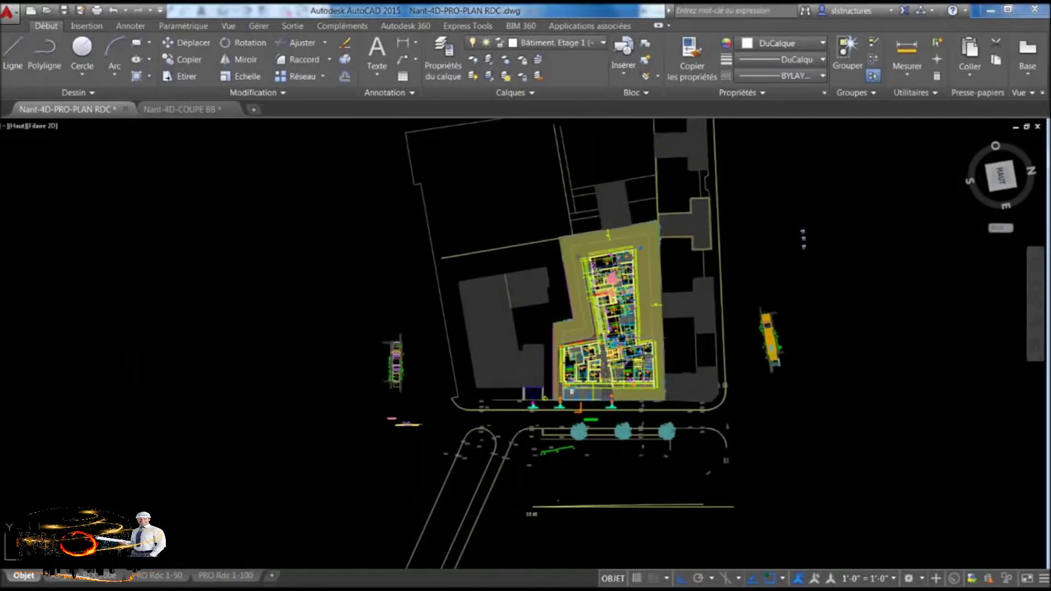
scroll(540, 287, down, 1)
scroll(541, 288, up, 3)
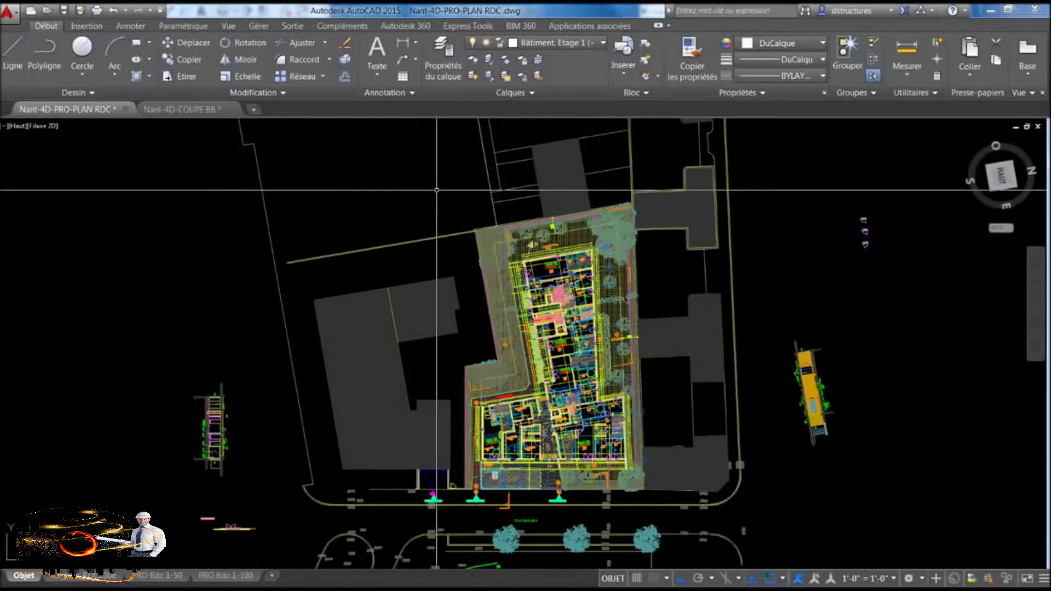
click(437, 189)
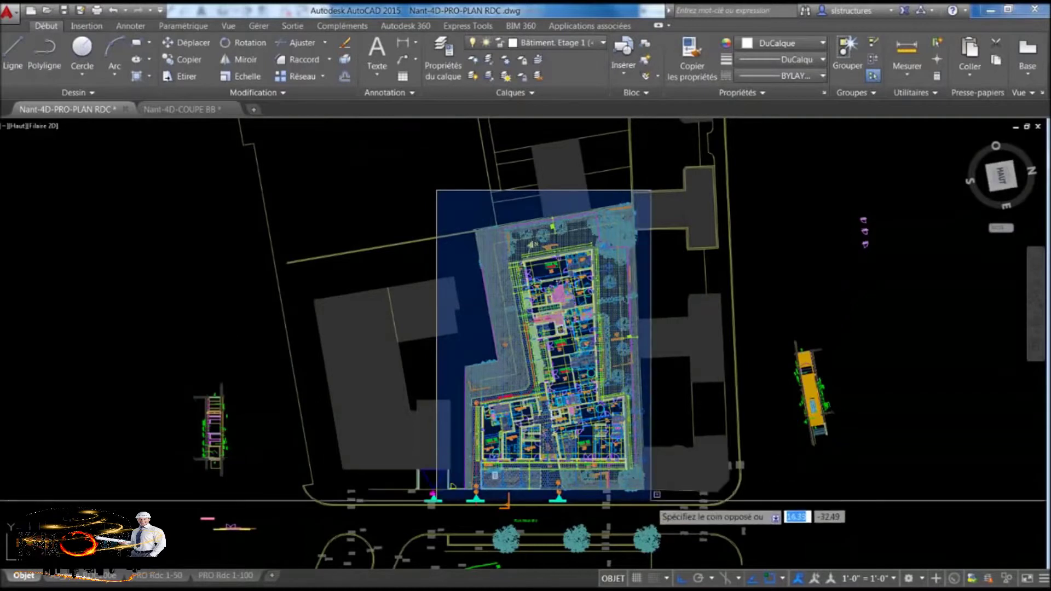
click(639, 479)
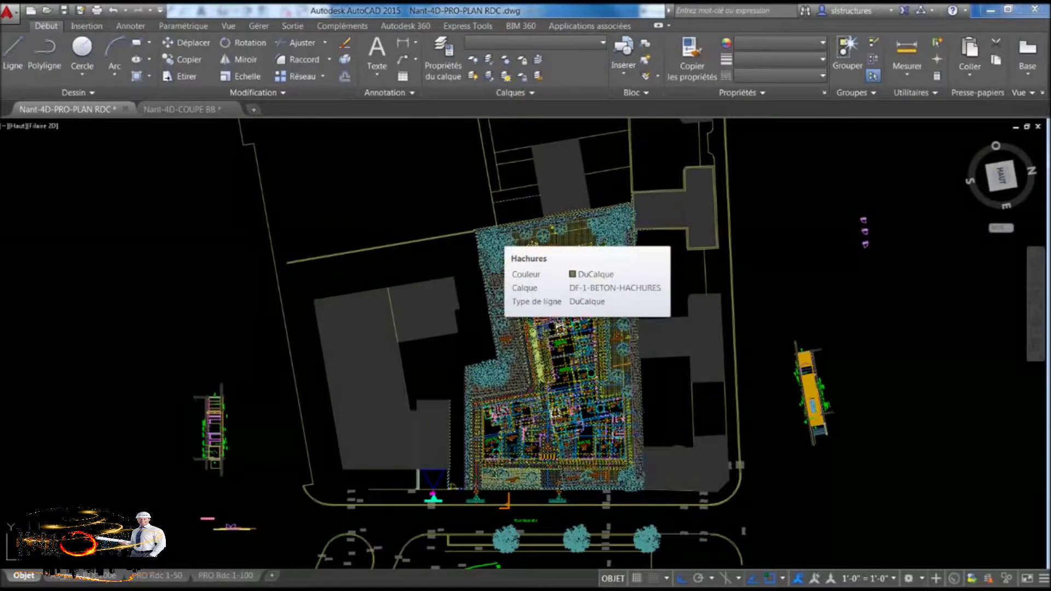
Step: Paste the copied building plan into new blank drawing Dessin2, keeping default attribute values
click(254, 109)
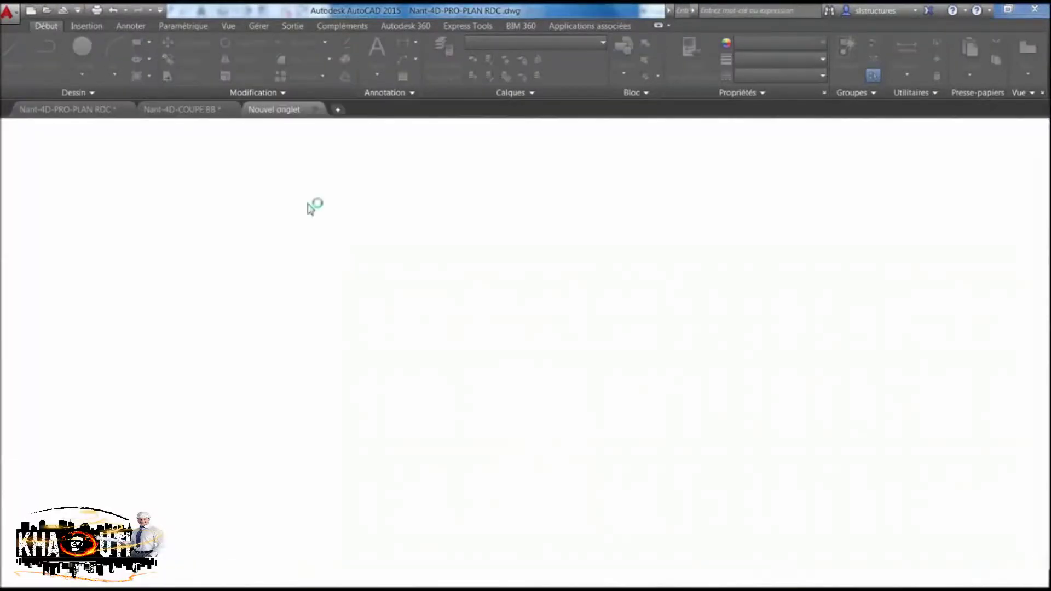
click(274, 237)
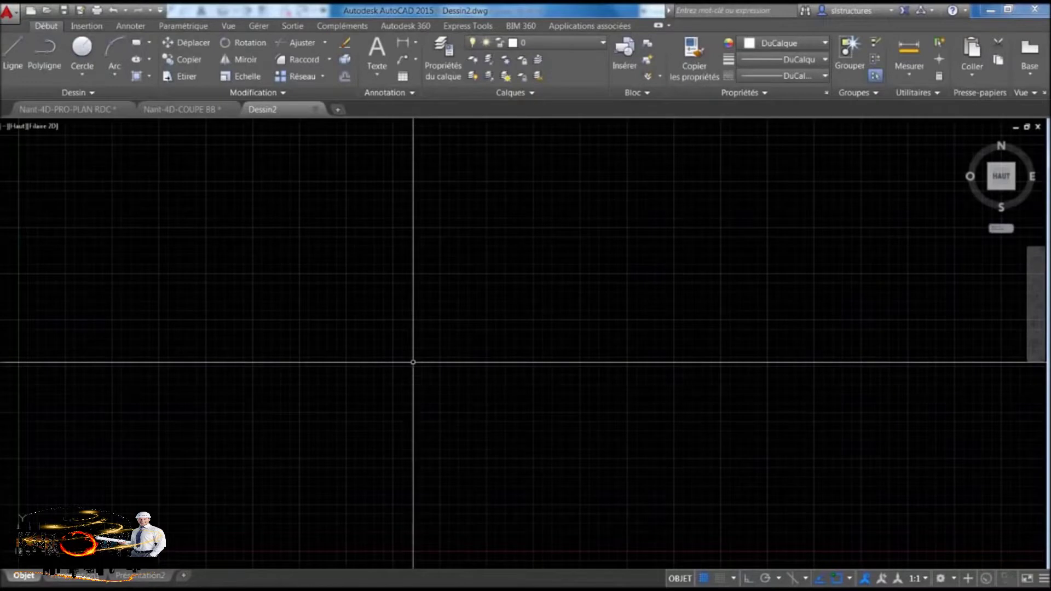
key(ctrl+v)
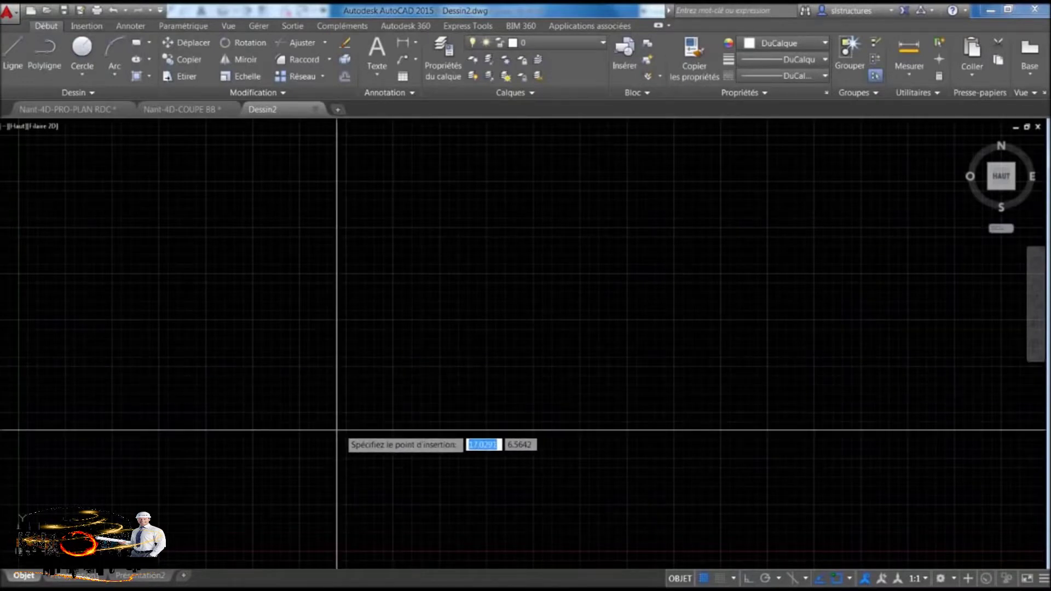
click(336, 435)
click(389, 401)
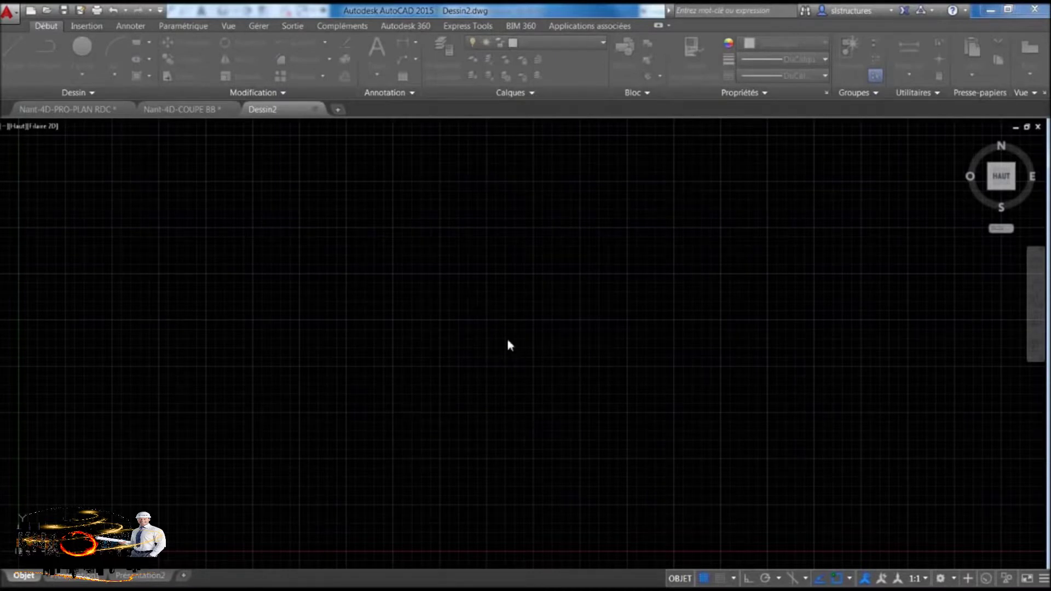
scroll(507, 345, down, 5)
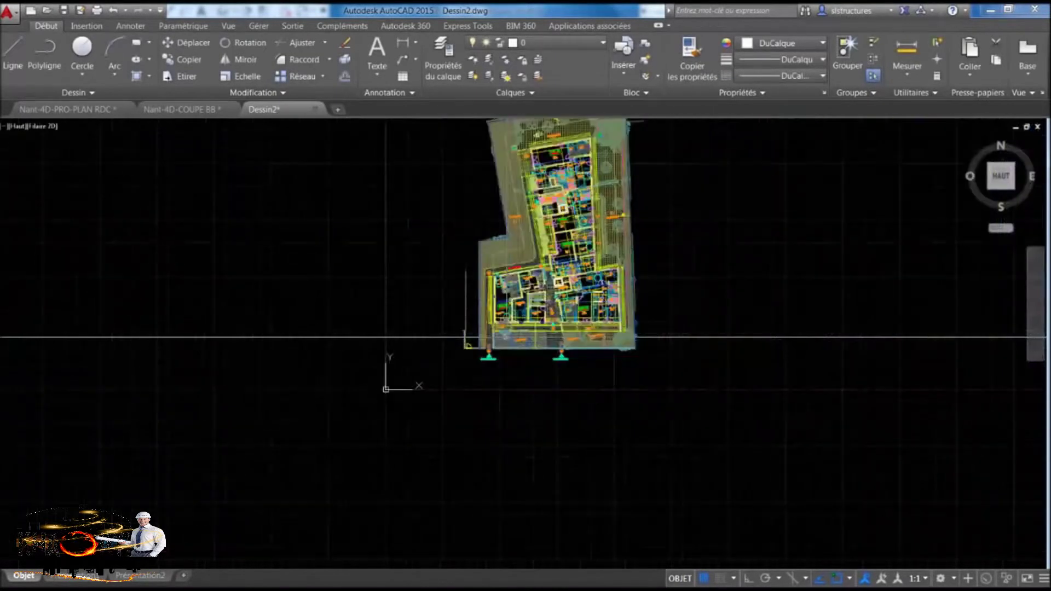
scroll(492, 249, up, 1)
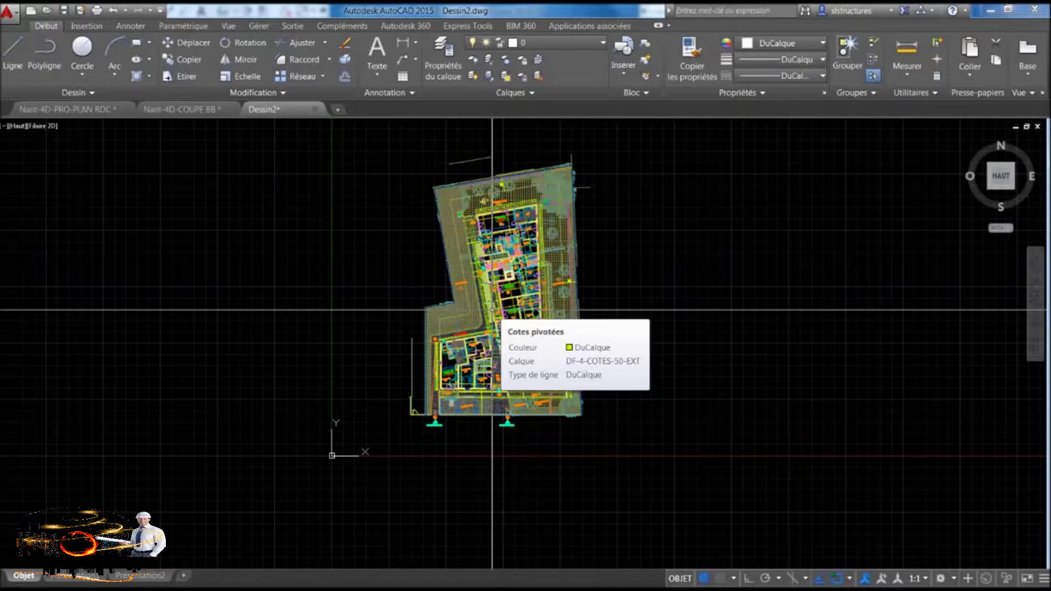
Step: Pick up the UCS origin grip and pan toward the lift area of the plan
scroll(320, 452, up, 4)
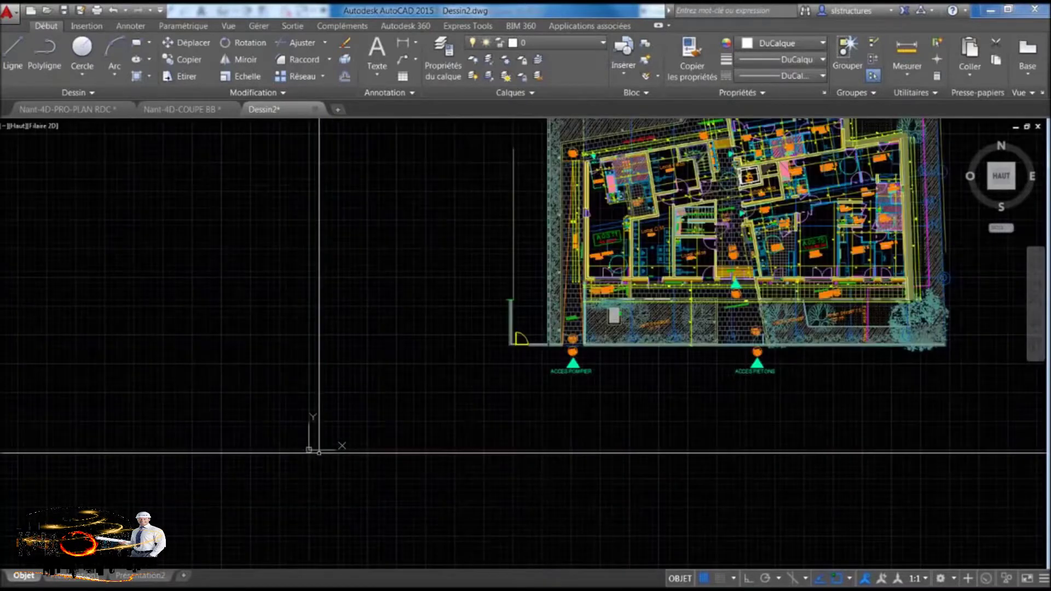
click(308, 450)
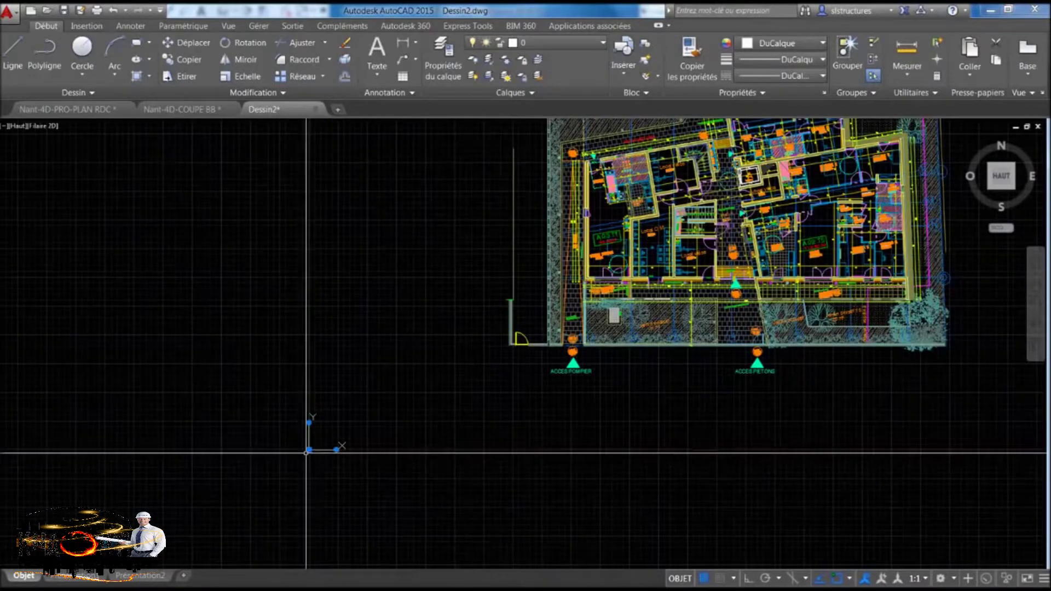
click(309, 450)
middle_drag(546, 376, 431, 485)
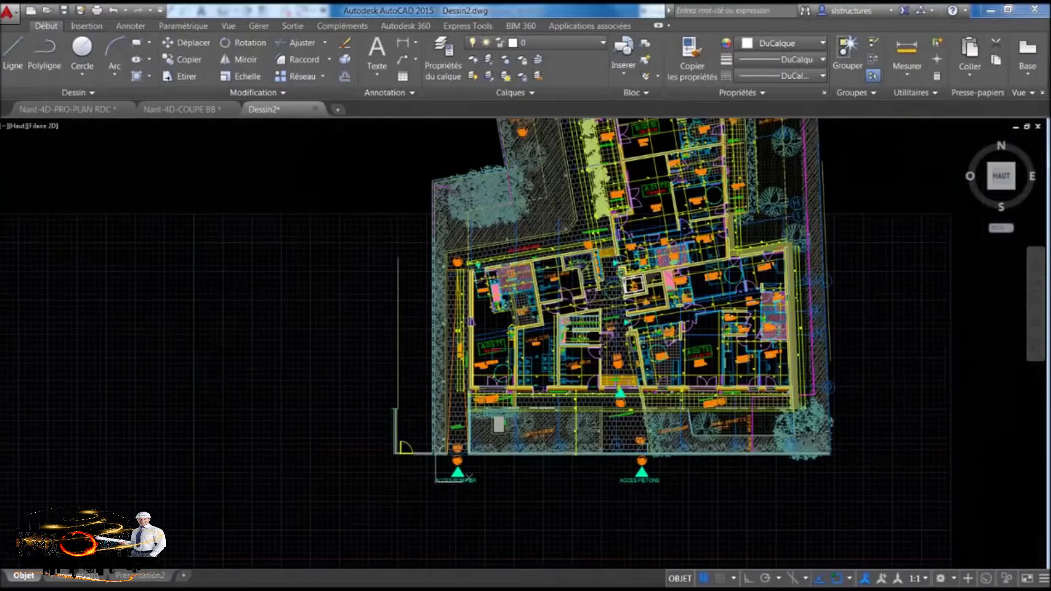
middle_drag(656, 153, 613, 323)
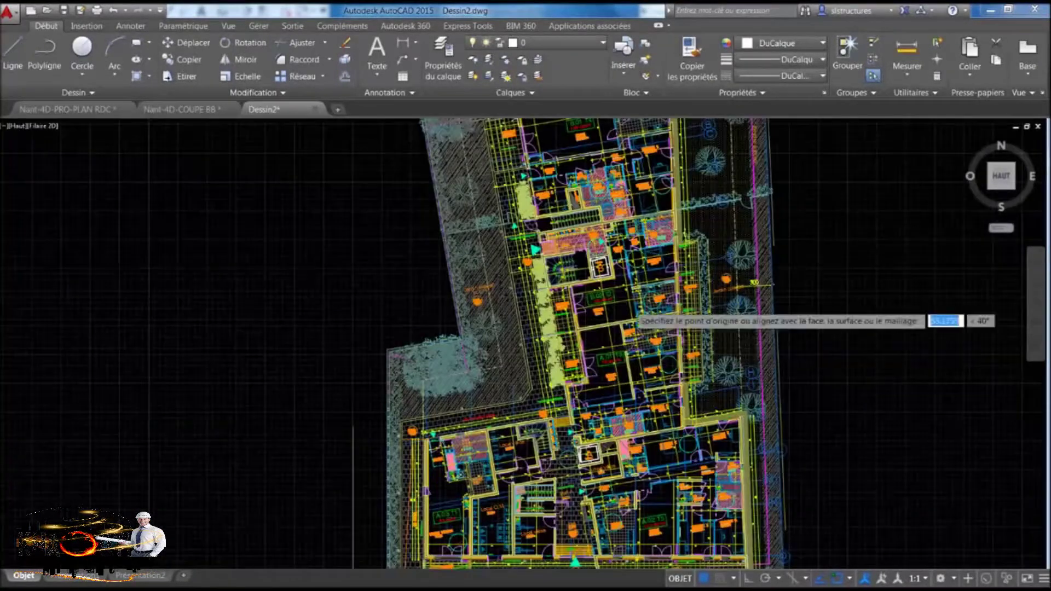
scroll(608, 430, up, 2)
scroll(591, 424, up, 3)
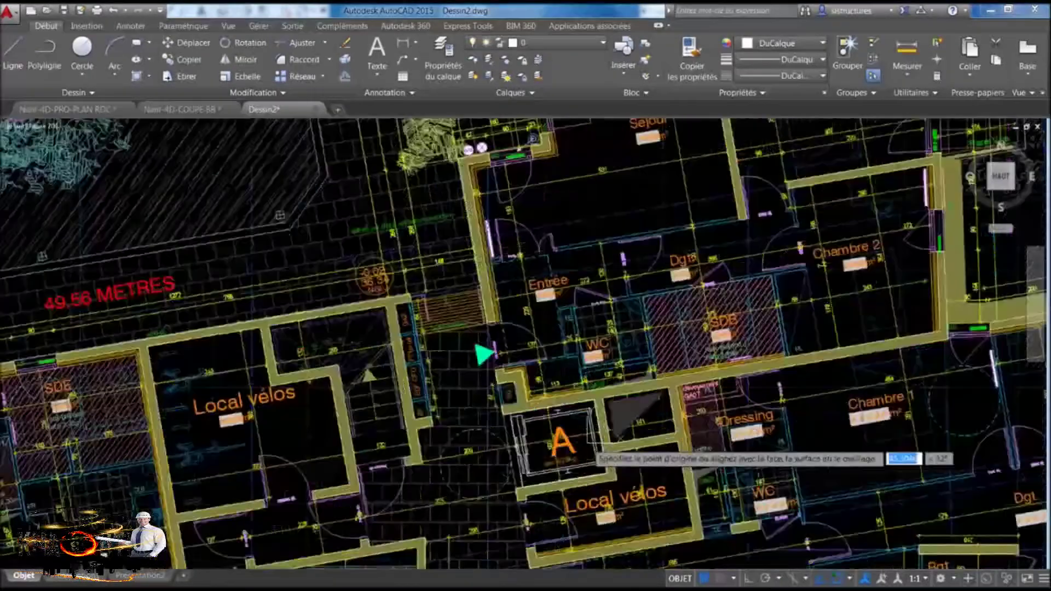
scroll(573, 420, up, 2)
middle_drag(573, 420, 588, 366)
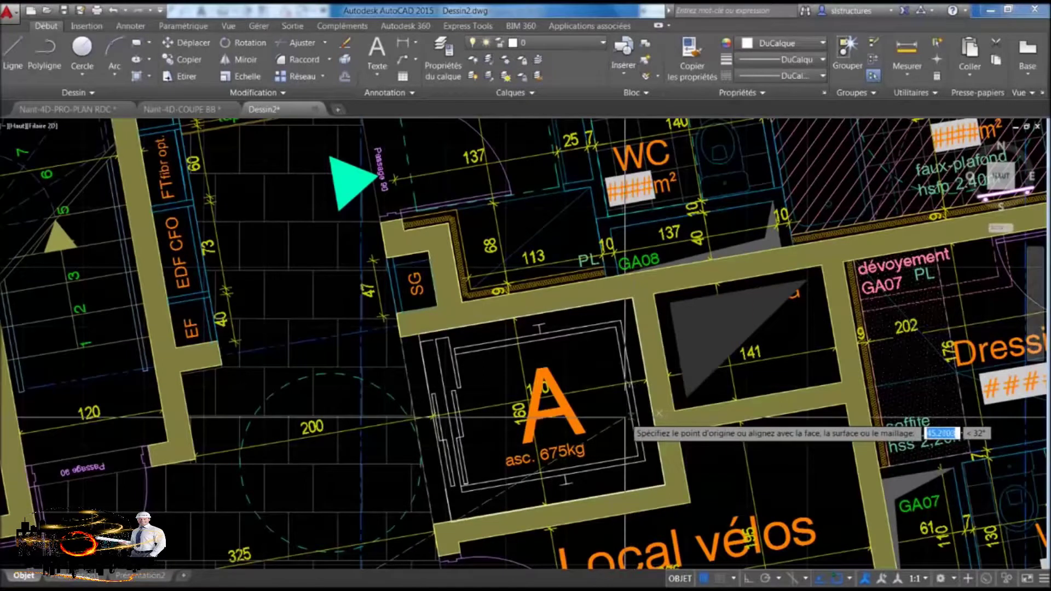
Step: Place the UCS origin on the concrete wall corner beside GA08 near the lift
scroll(633, 303, up, 2)
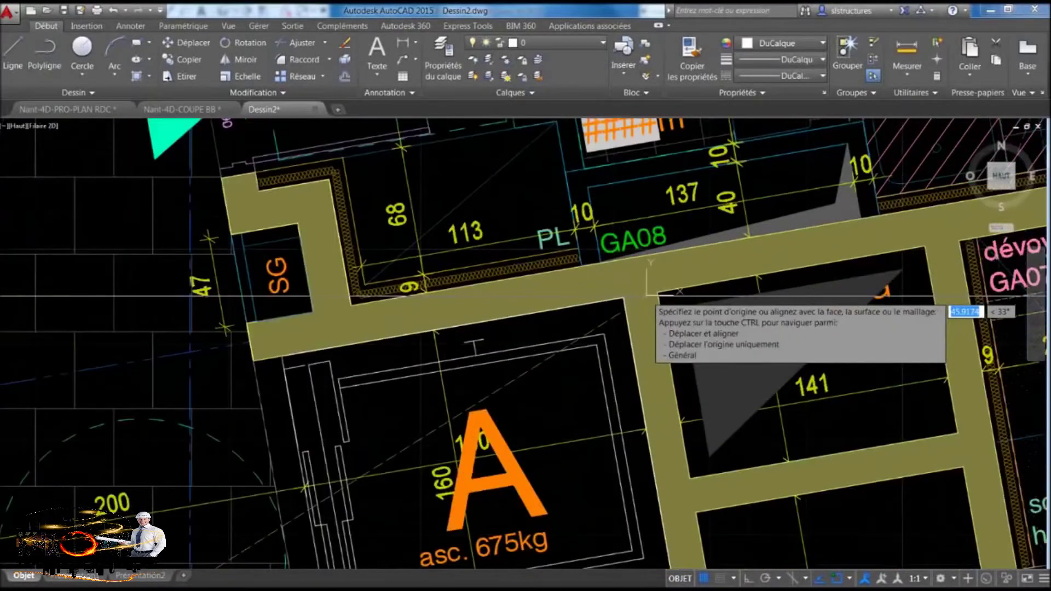
scroll(612, 308, up, 5)
scroll(624, 304, up, 3)
scroll(509, 360, up, 2)
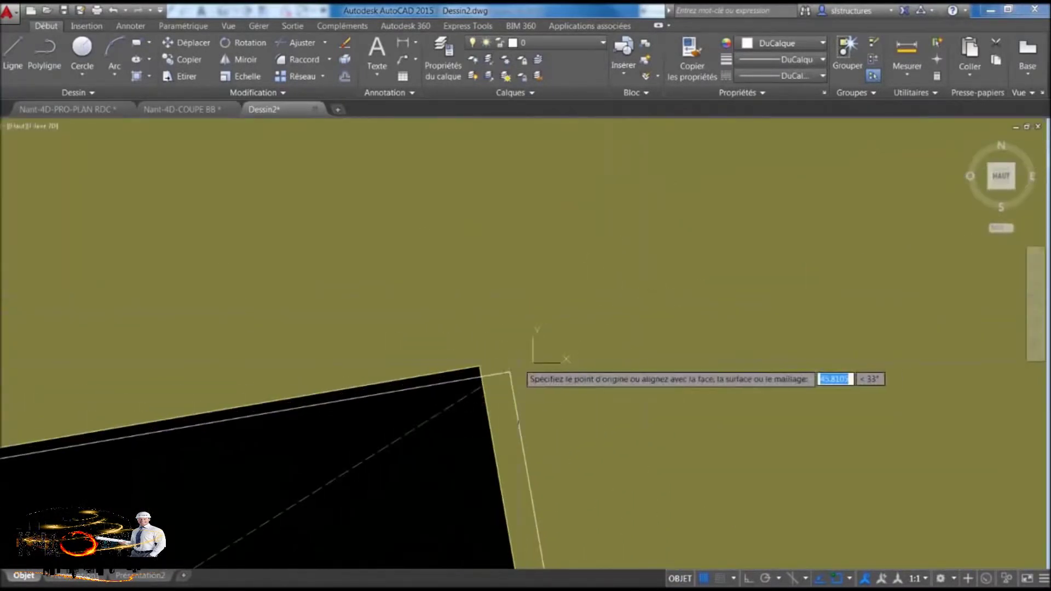
click(480, 366)
scroll(329, 355, down, 5)
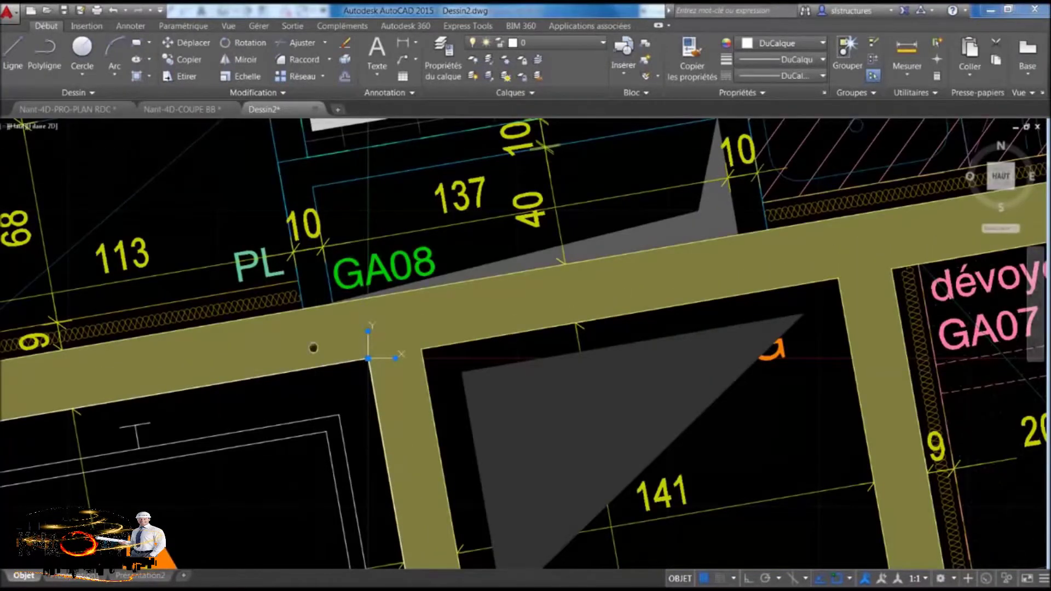
middle_drag(370, 358, 428, 327)
scroll(428, 328, down, 4)
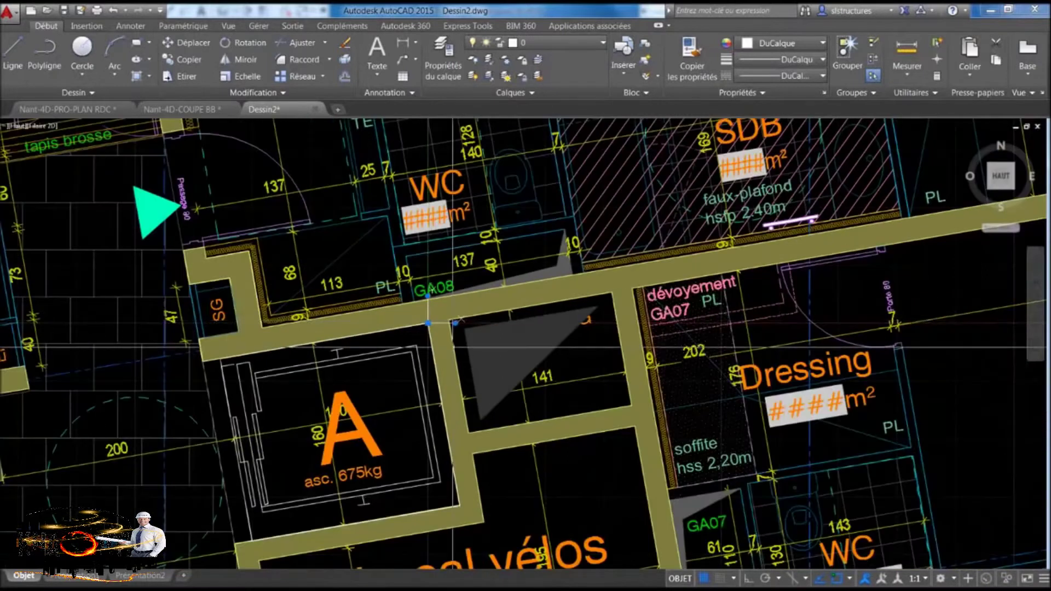
mouse_move(453, 345)
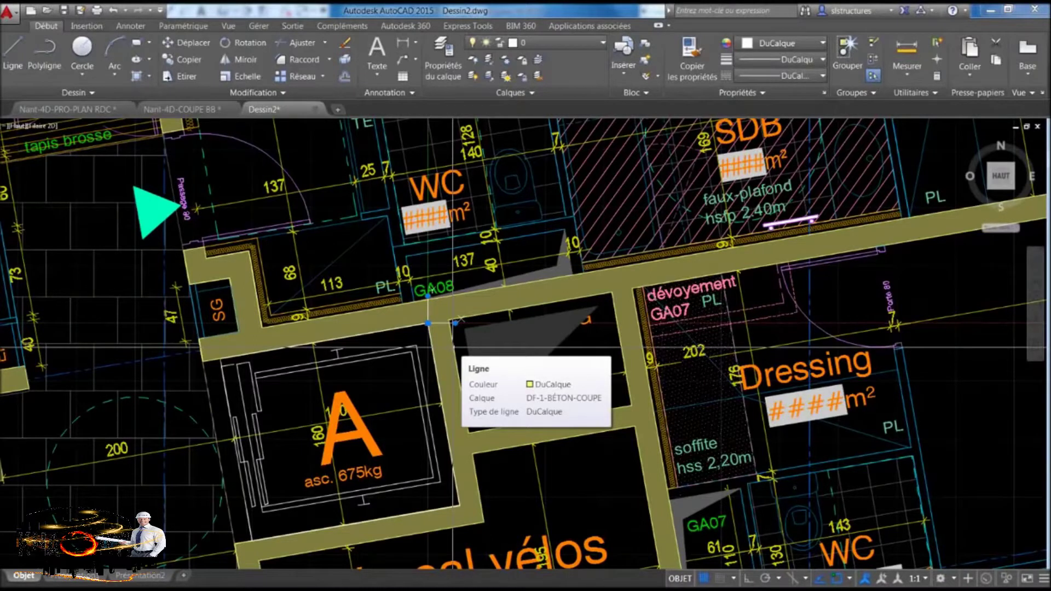
scroll(453, 347, down, 3)
scroll(452, 347, down, 2)
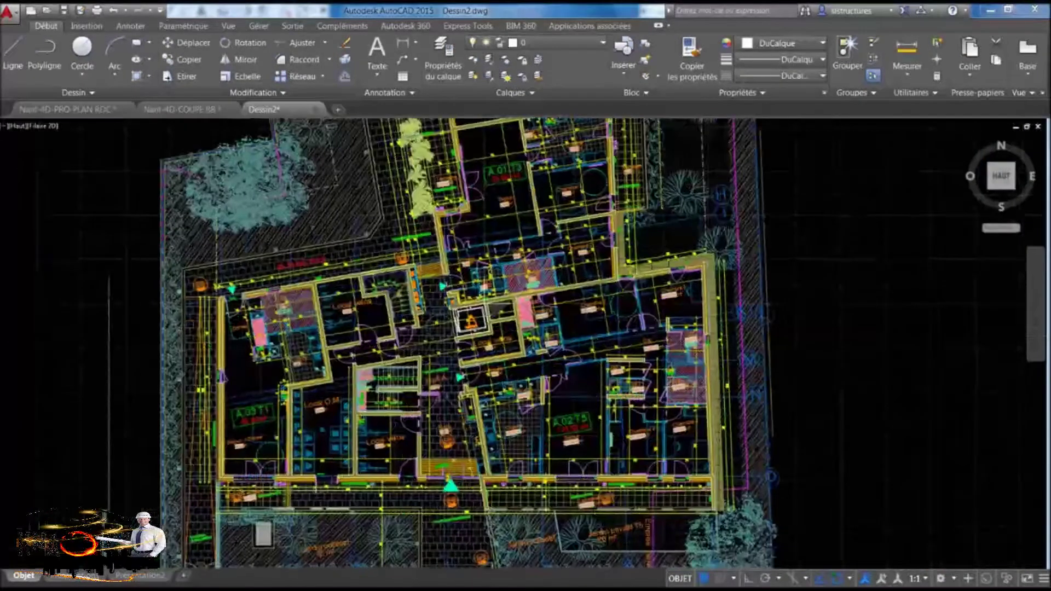
Step: Purge all unused blocks, layers and styles from Dessin2 with Tout purger
click(8, 11)
click(832, 300)
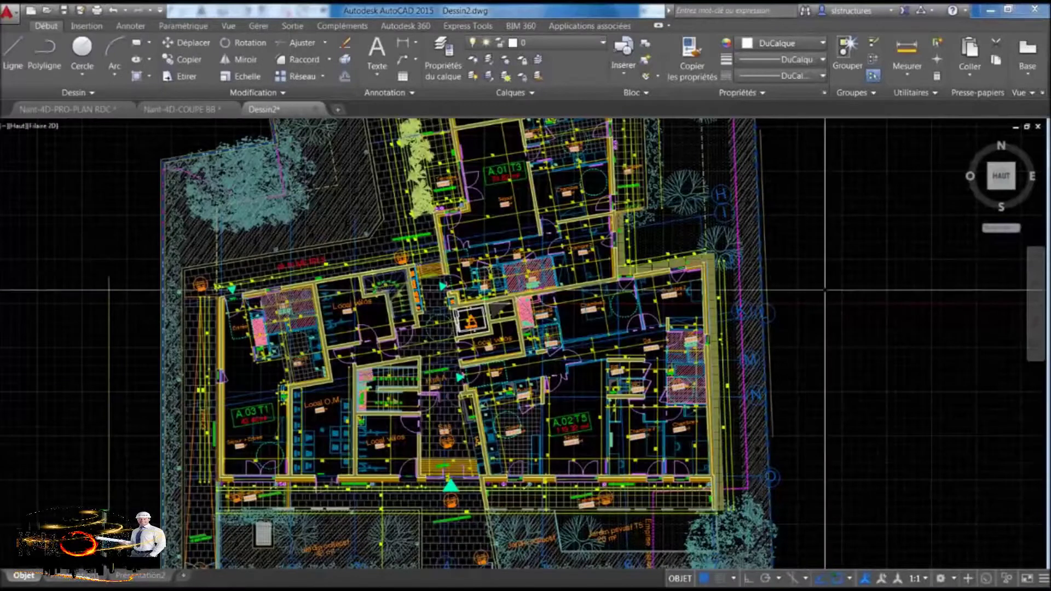
text(PU)
key(Return)
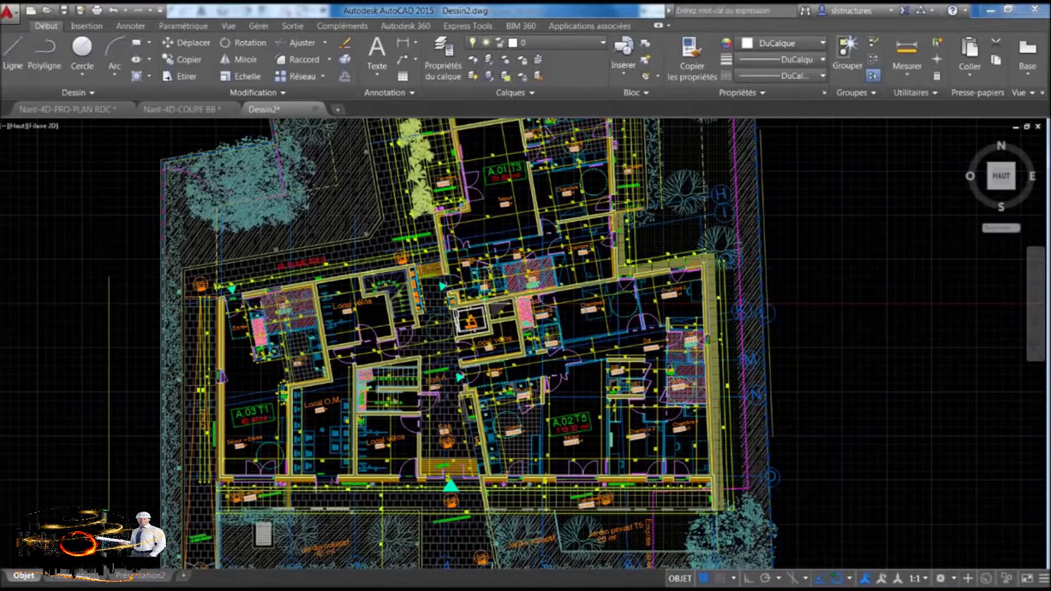
click(493, 466)
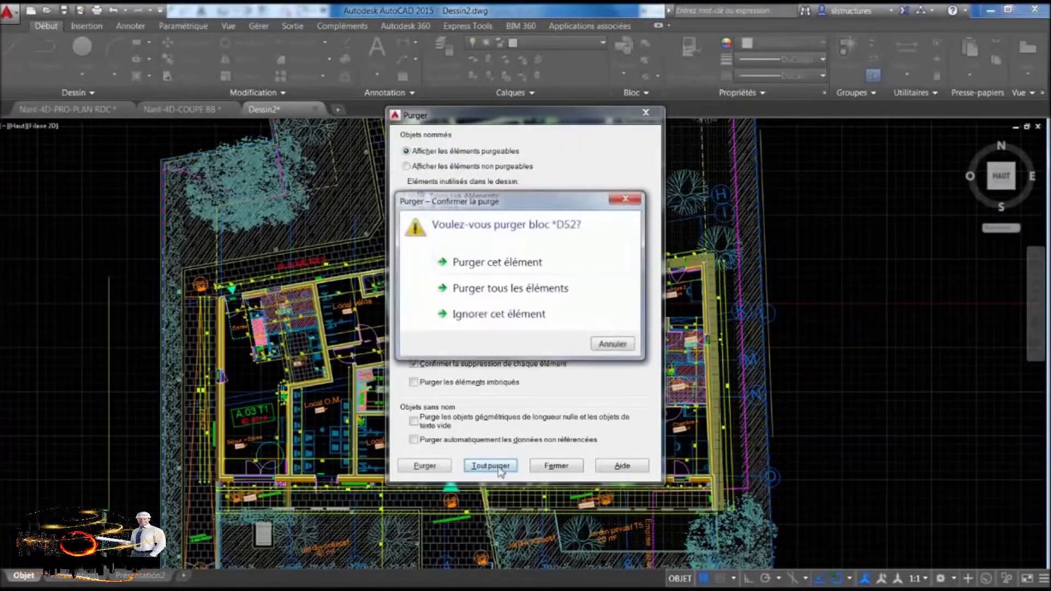
click(516, 290)
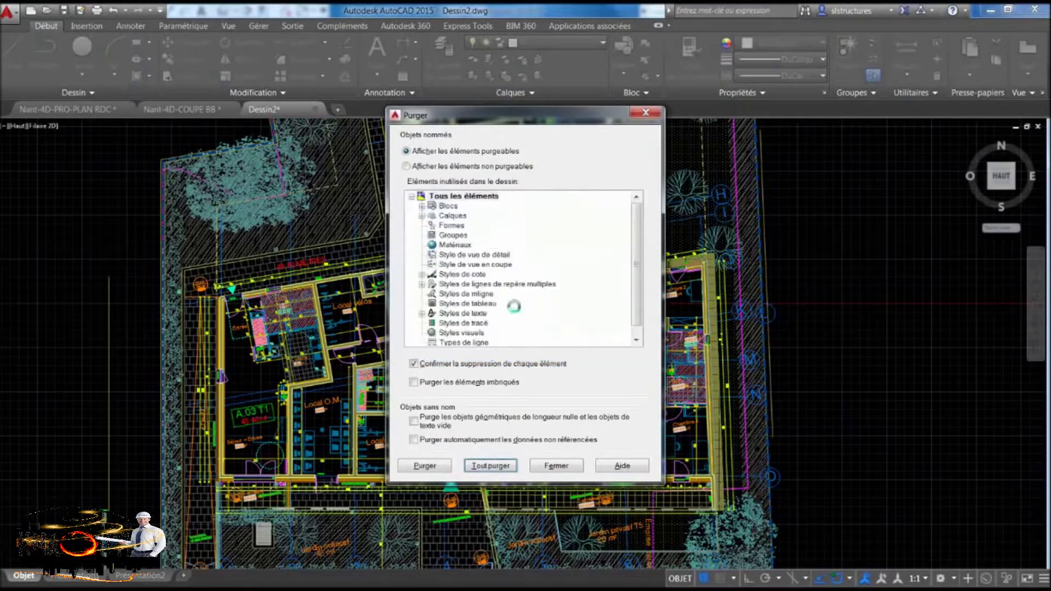
click(489, 466)
click(516, 290)
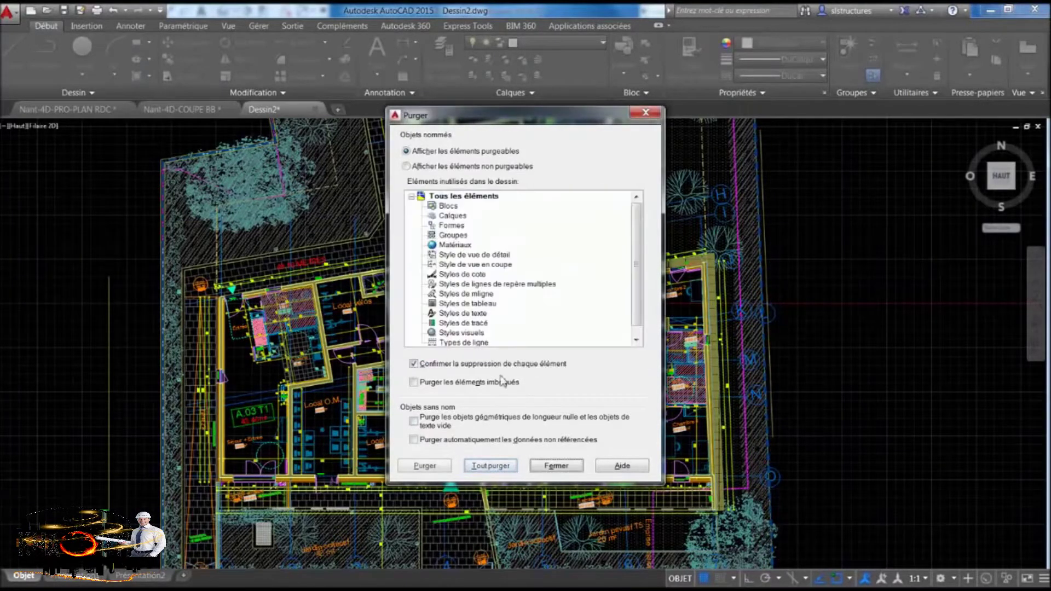
click(560, 465)
Step: Zoom in and out to review the purged plan in Dessin2
scroll(559, 466, down, 2)
scroll(559, 466, down, 2)
scroll(559, 466, down, 1)
scroll(555, 433, up, 2)
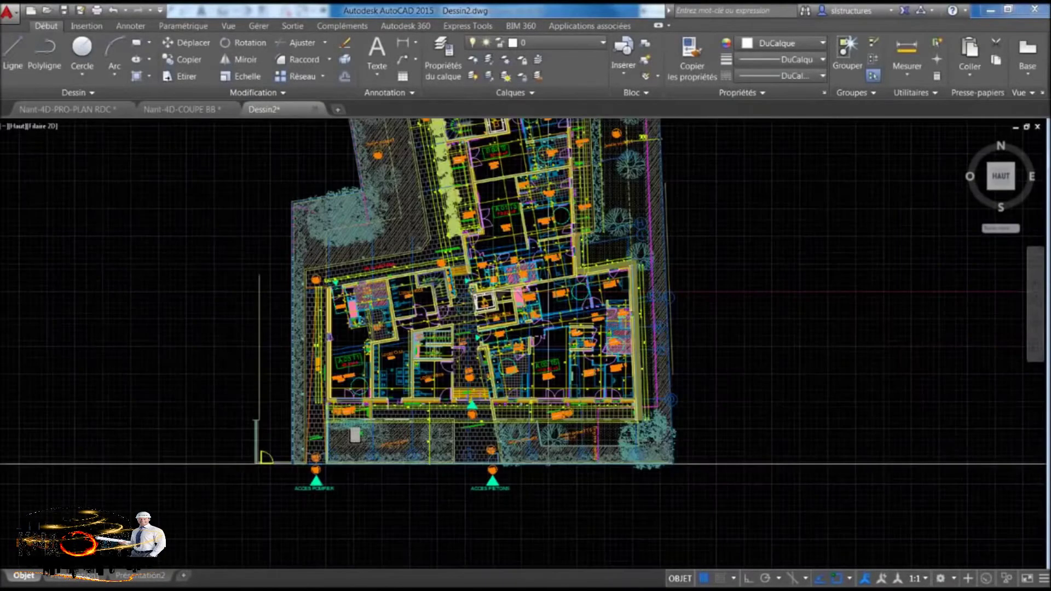
scroll(629, 432, up, 2)
scroll(523, 338, down, 3)
scroll(547, 312, up, 1)
scroll(547, 274, up, 1)
scroll(525, 339, down, 3)
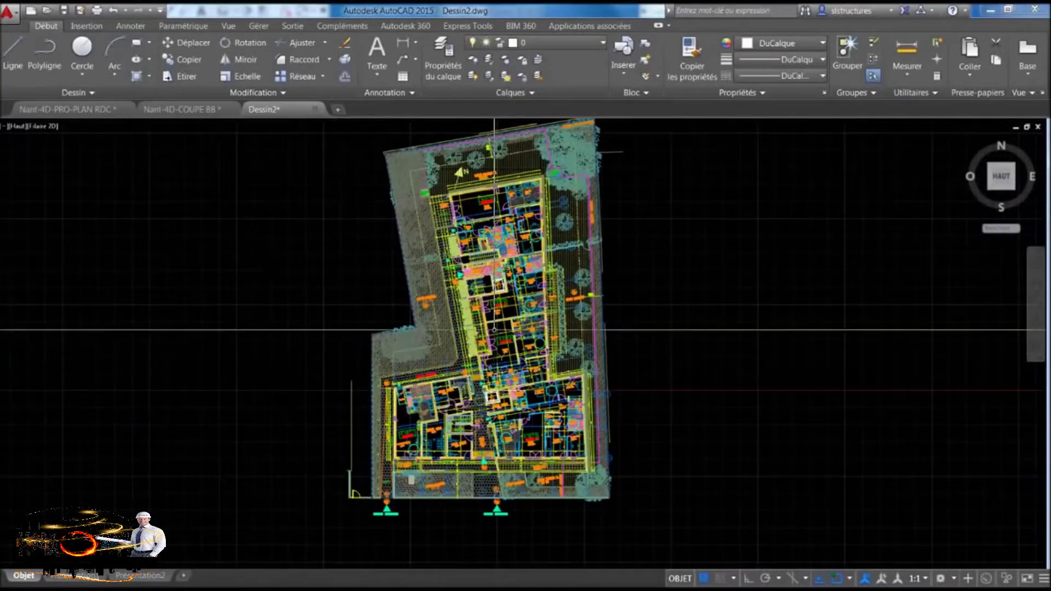
scroll(526, 329, up, 1)
Step: Save the drawing as SLS-RDC.dwg in the Architecte folder and minimize AutoCAD
click(8, 10)
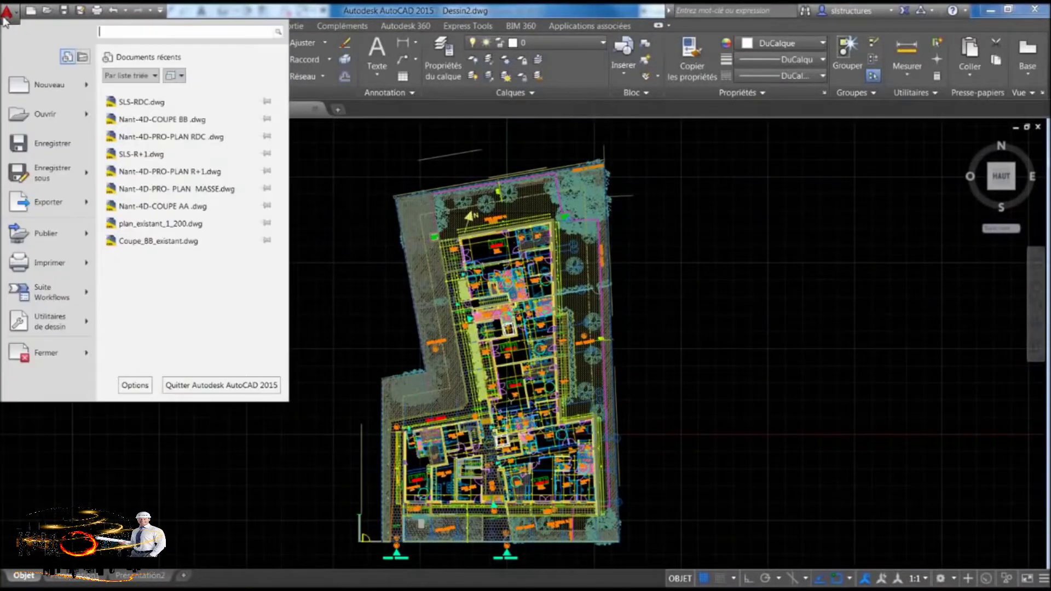
key(Escape)
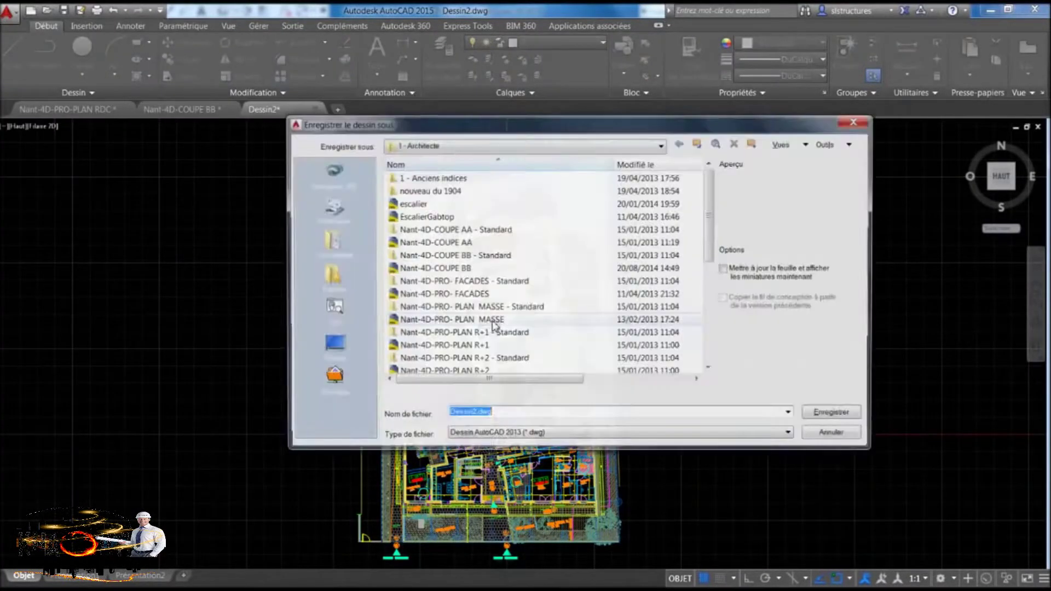
text(SLS)
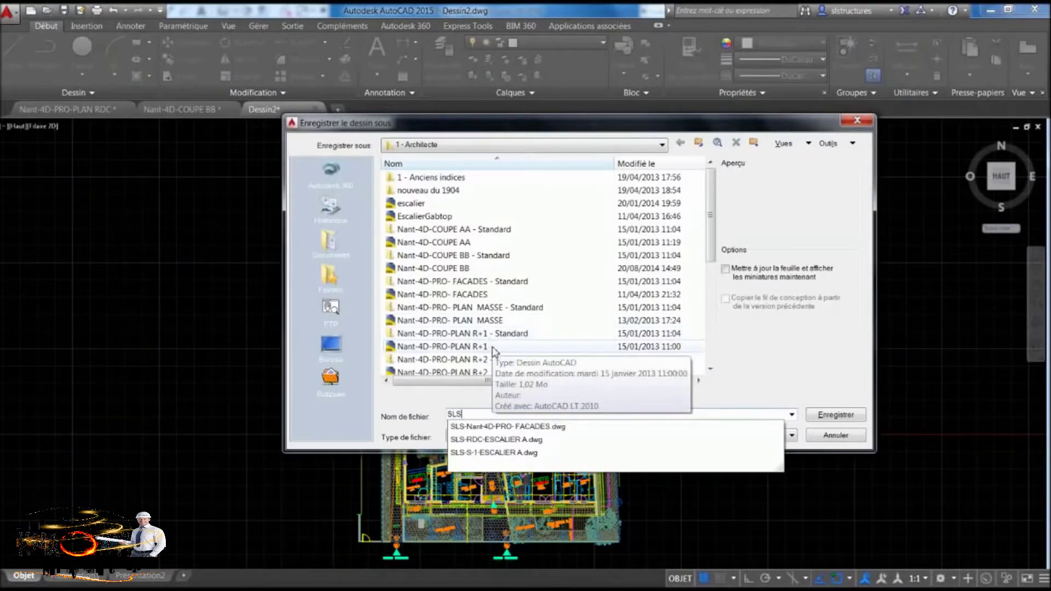
text(-RDC)
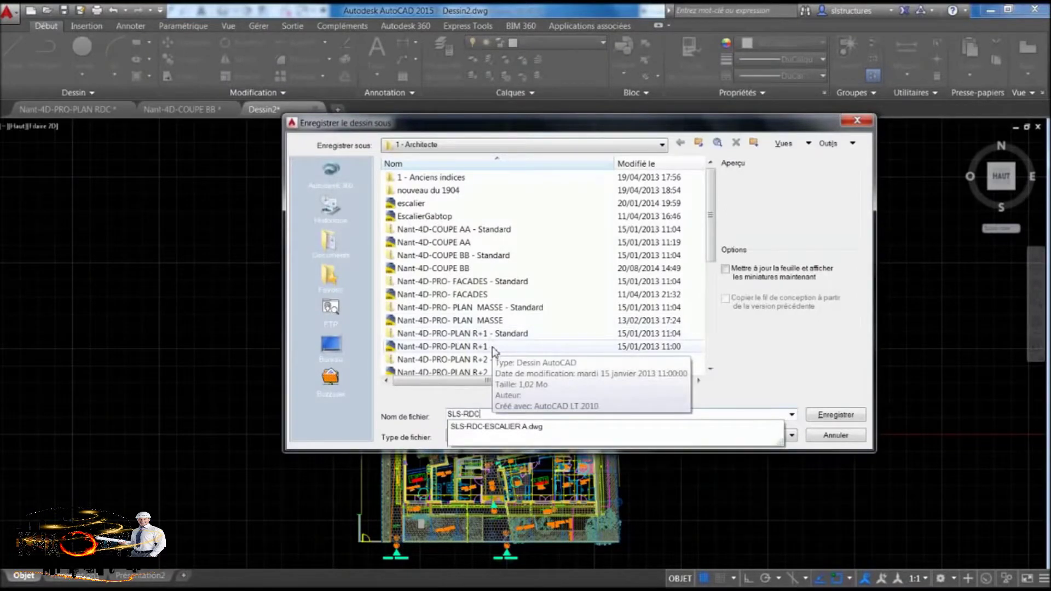
click(846, 417)
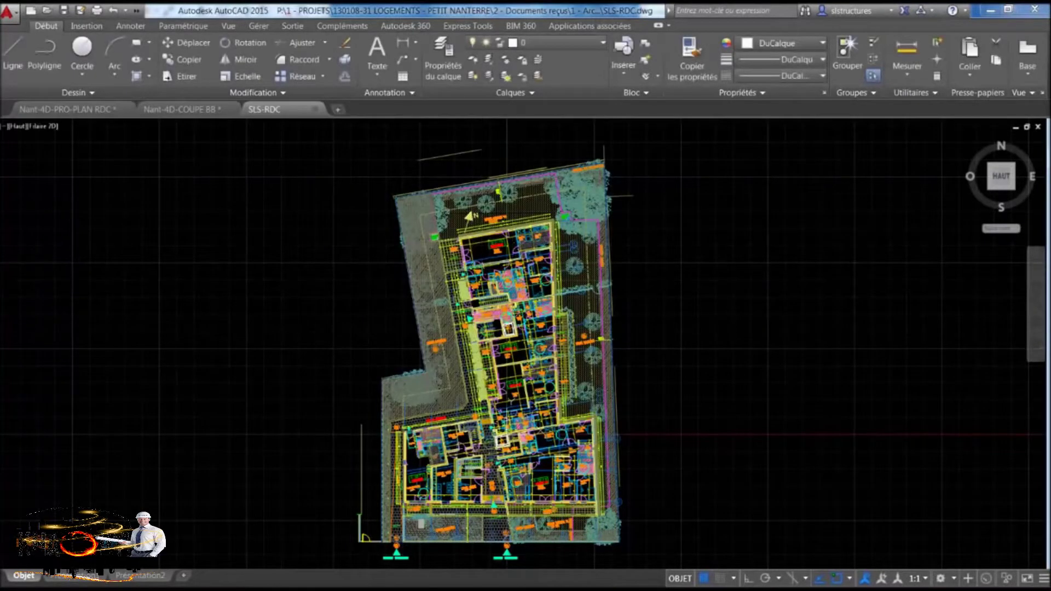
click(996, 16)
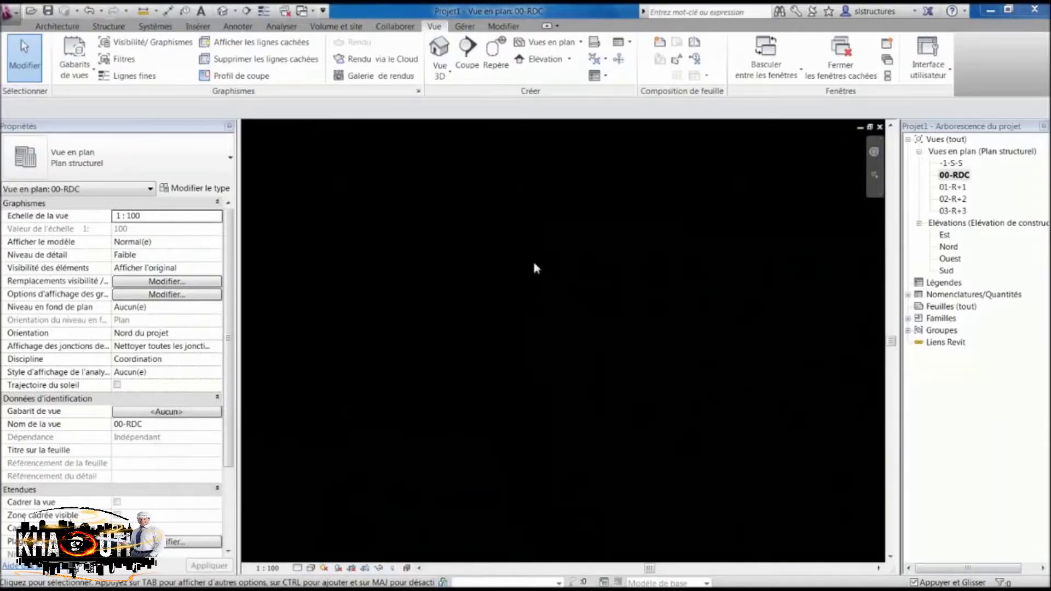
Step: Import SLS-RDC.dwg onto level 00-RDC in metres, centre-to-centre, dismissing the not-visible warning
click(197, 26)
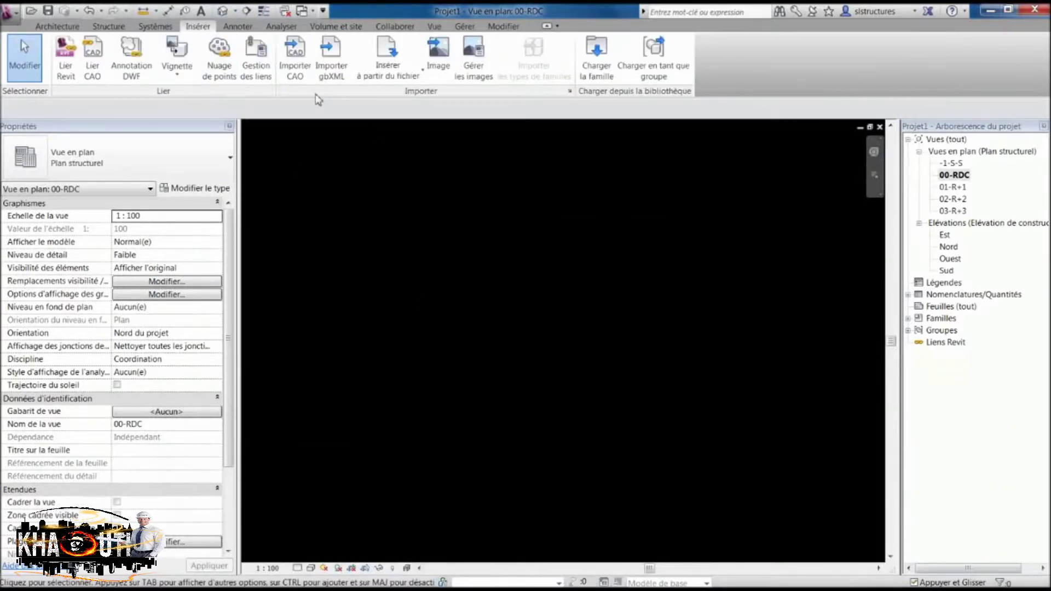
click(295, 55)
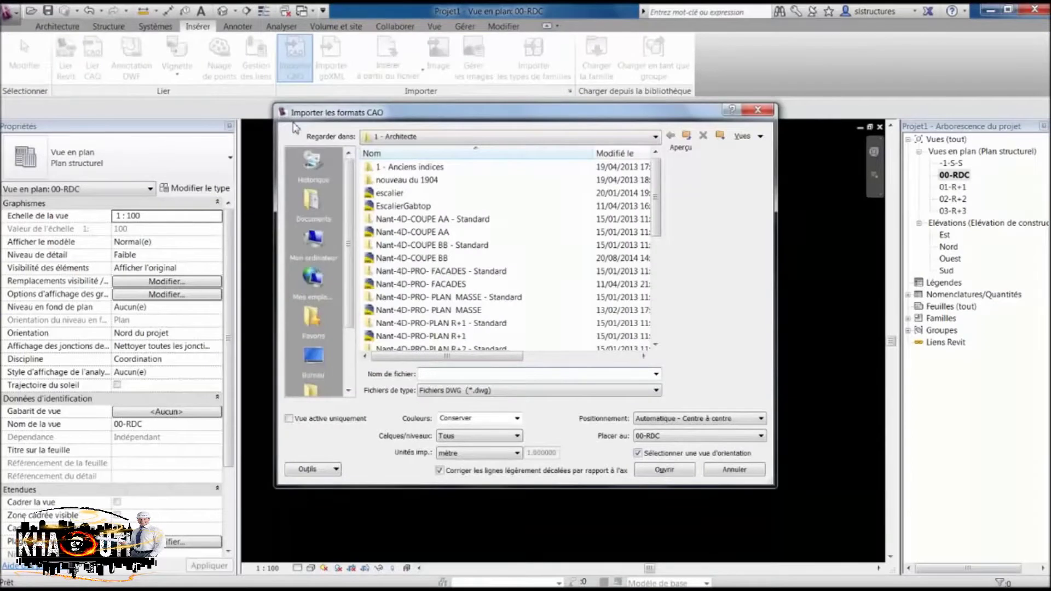
click(624, 153)
click(468, 167)
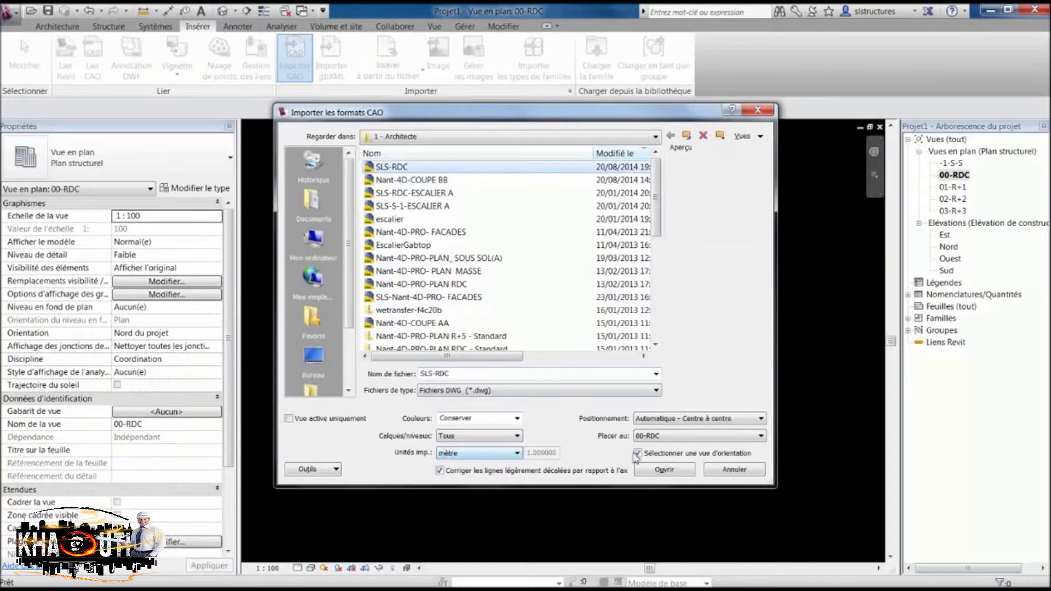
click(685, 419)
click(684, 433)
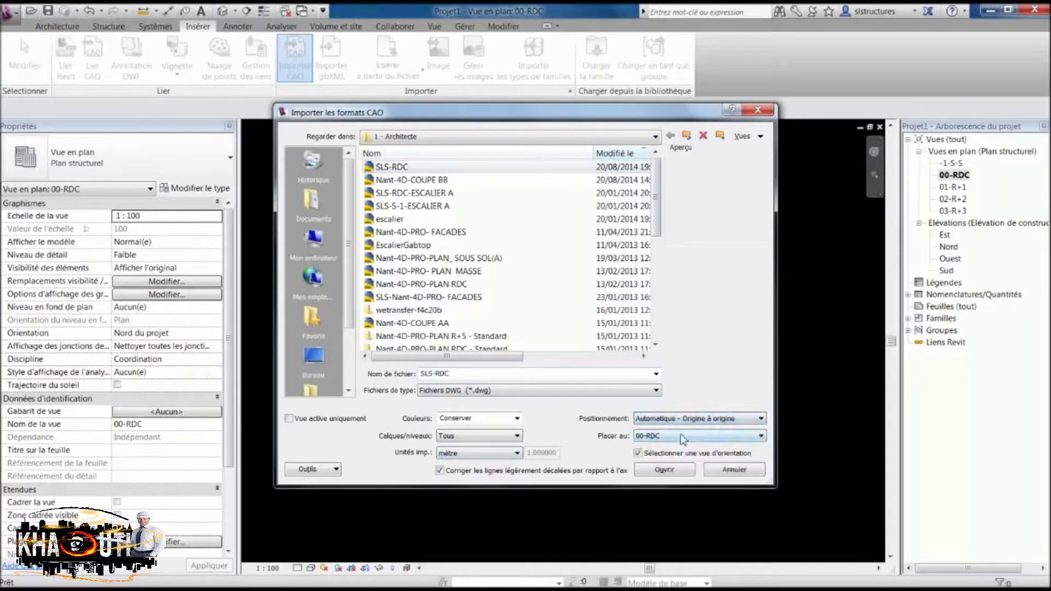
click(692, 429)
click(662, 472)
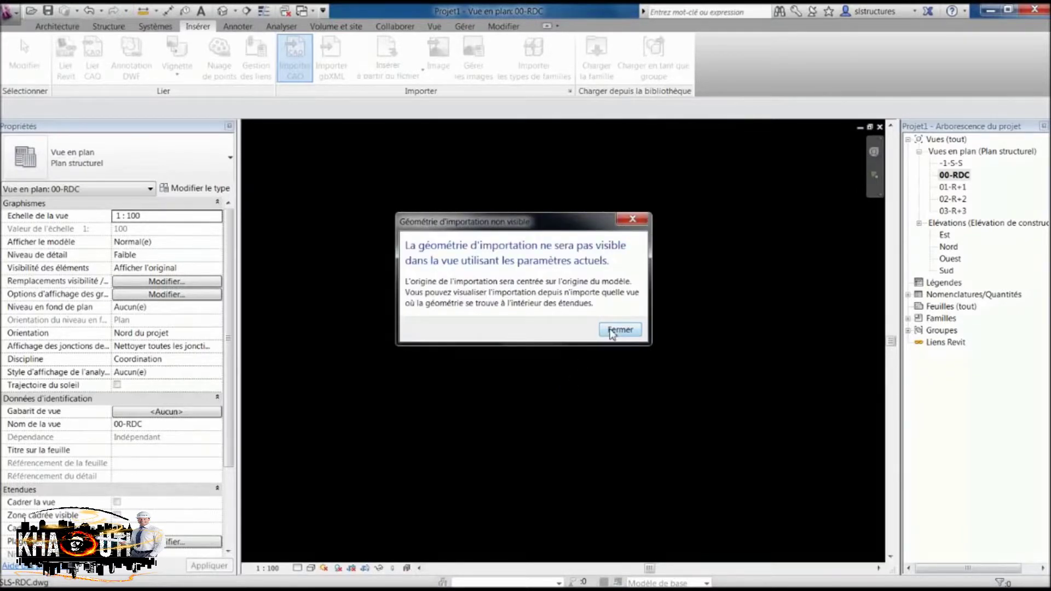
click(611, 331)
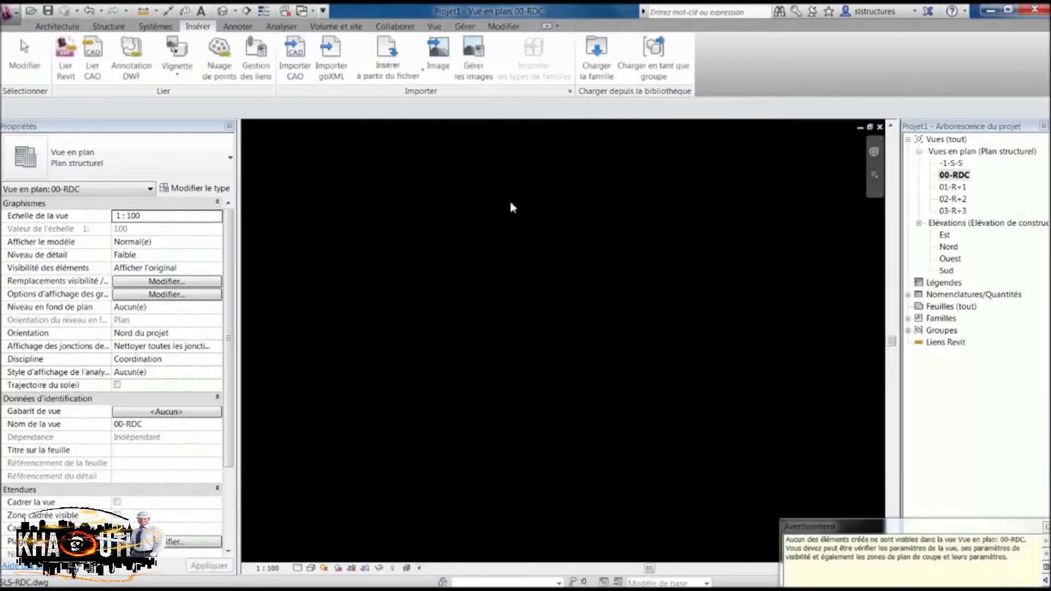
Step: In the Sud elevation, hide the Nant-4D-COUPE BB.dwg imported category
double_click(946, 271)
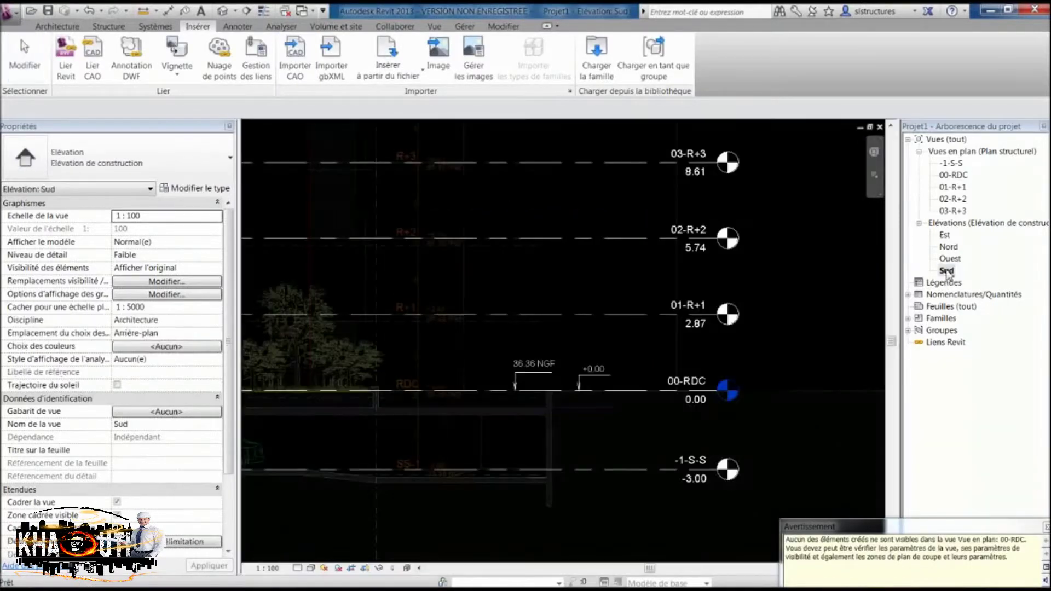
click(172, 283)
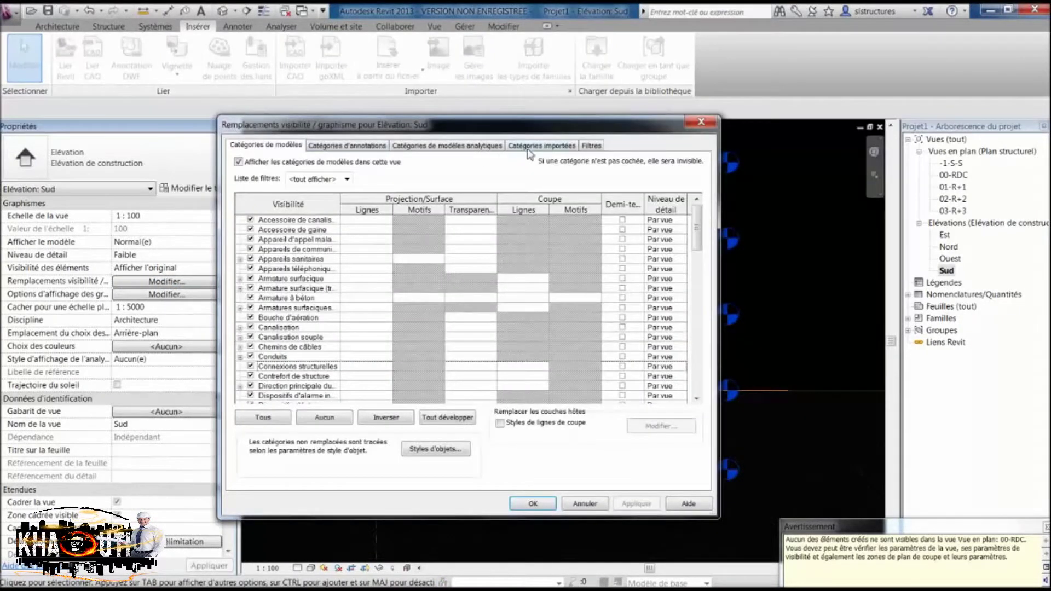
click(529, 153)
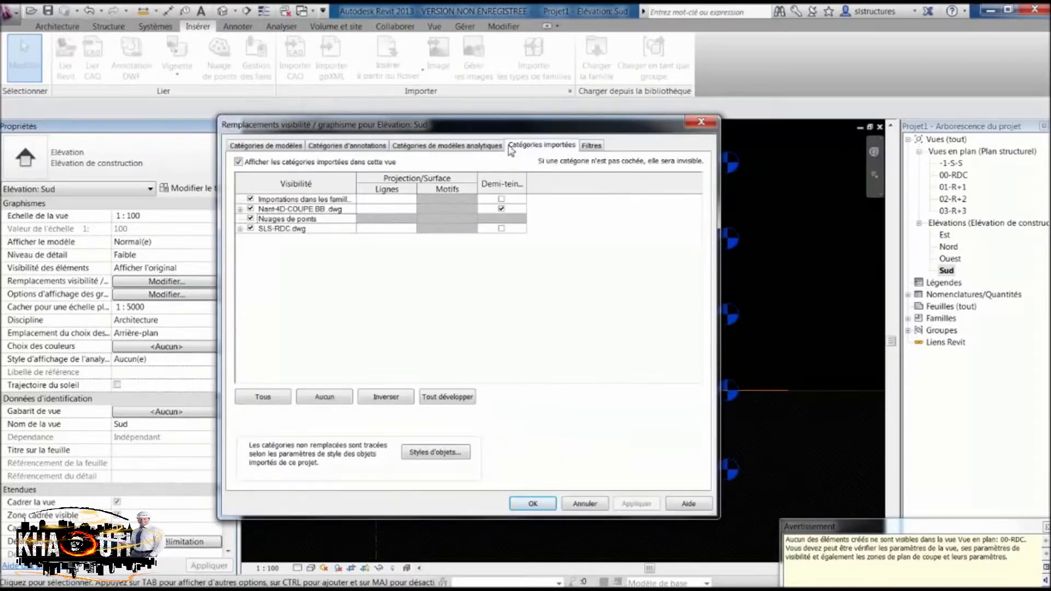
click(252, 209)
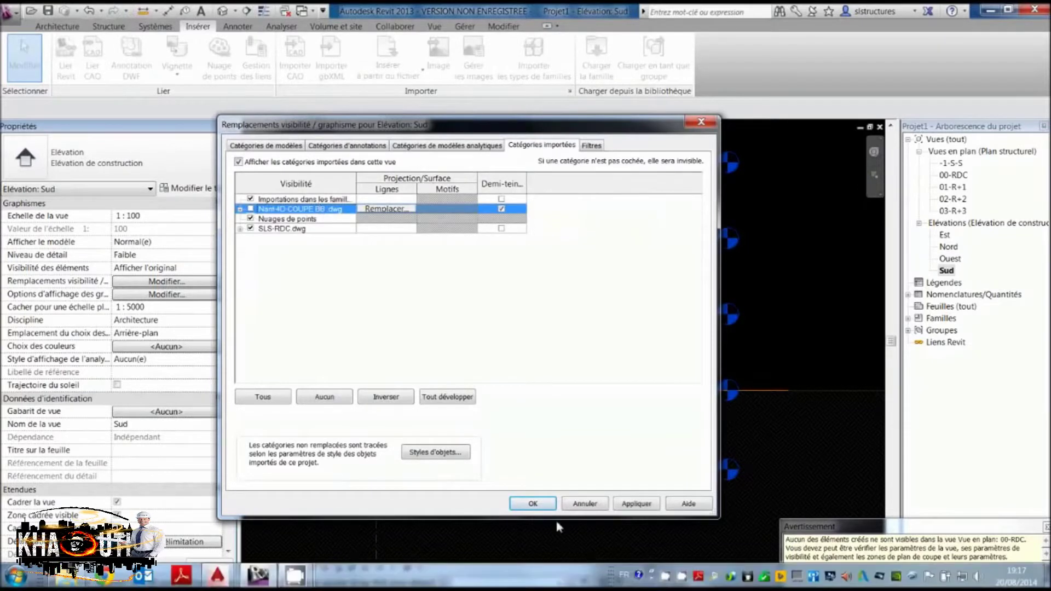
click(539, 504)
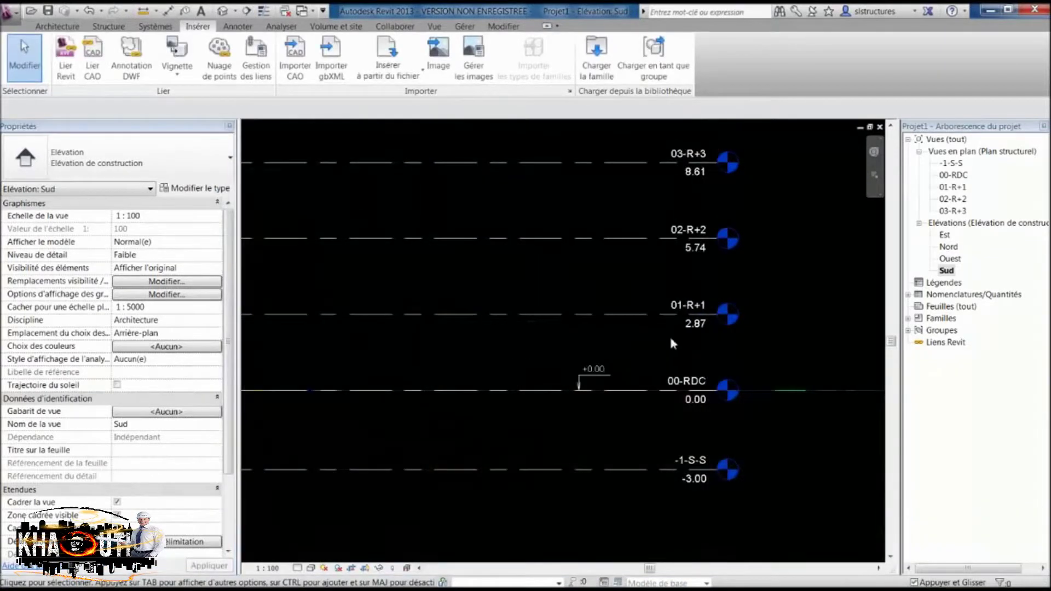
scroll(669, 333, down, 2)
scroll(721, 360, down, 2)
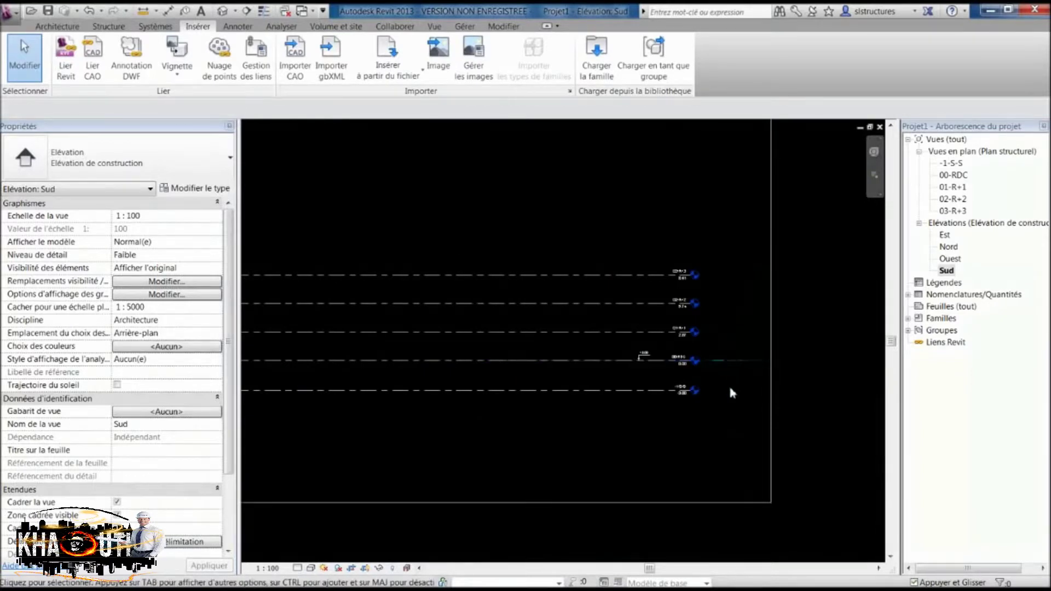
scroll(731, 392, up, 2)
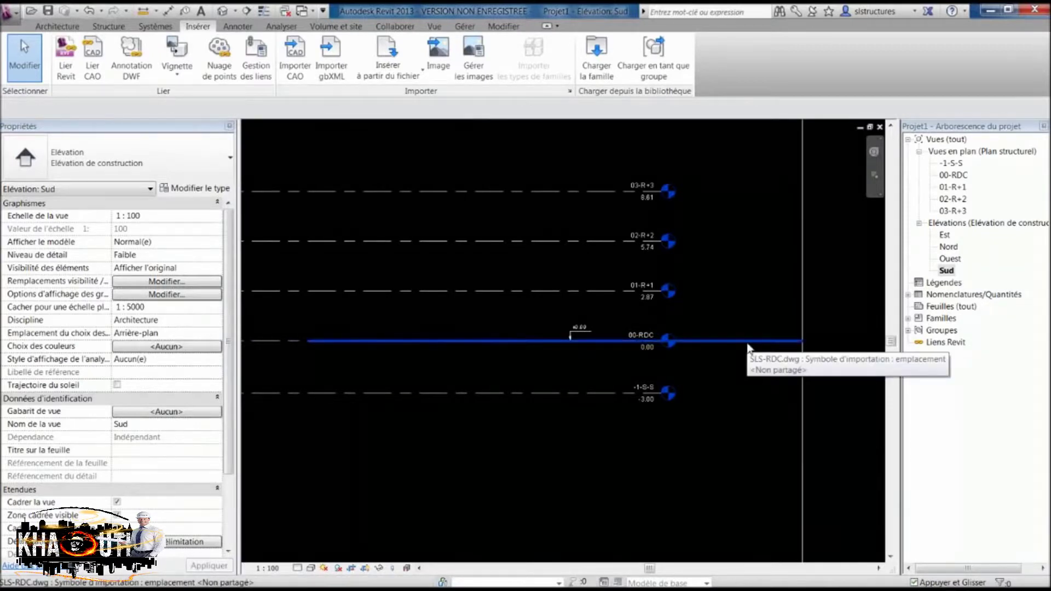
click(711, 339)
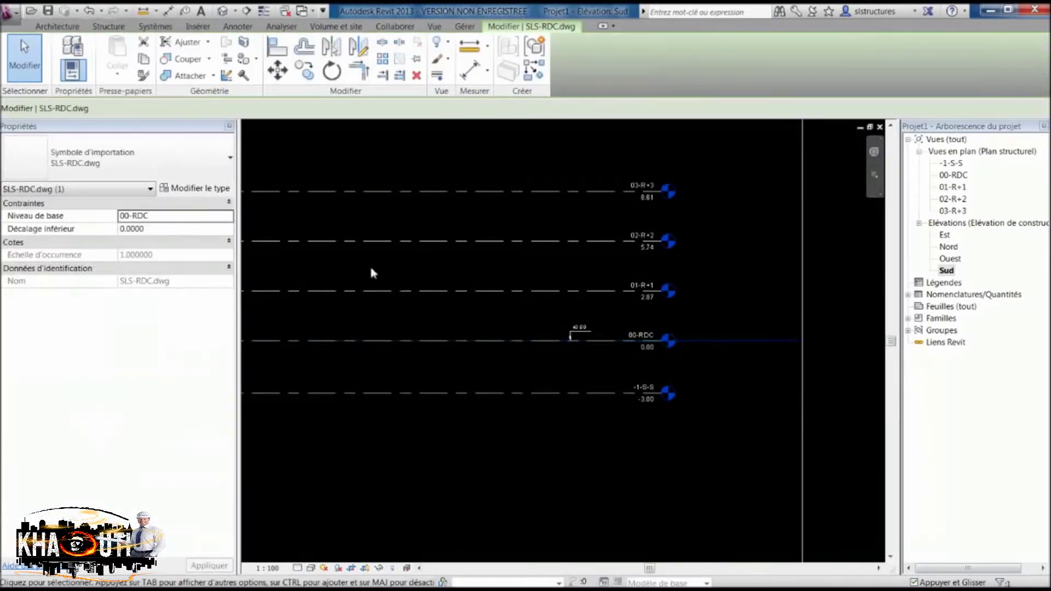
click(146, 215)
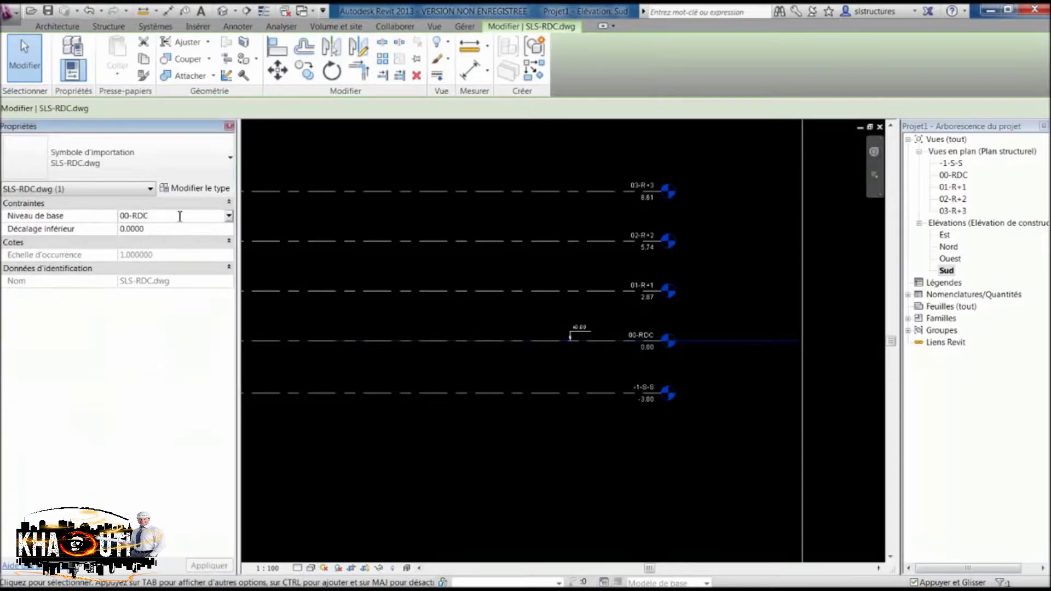
click(228, 216)
click(203, 250)
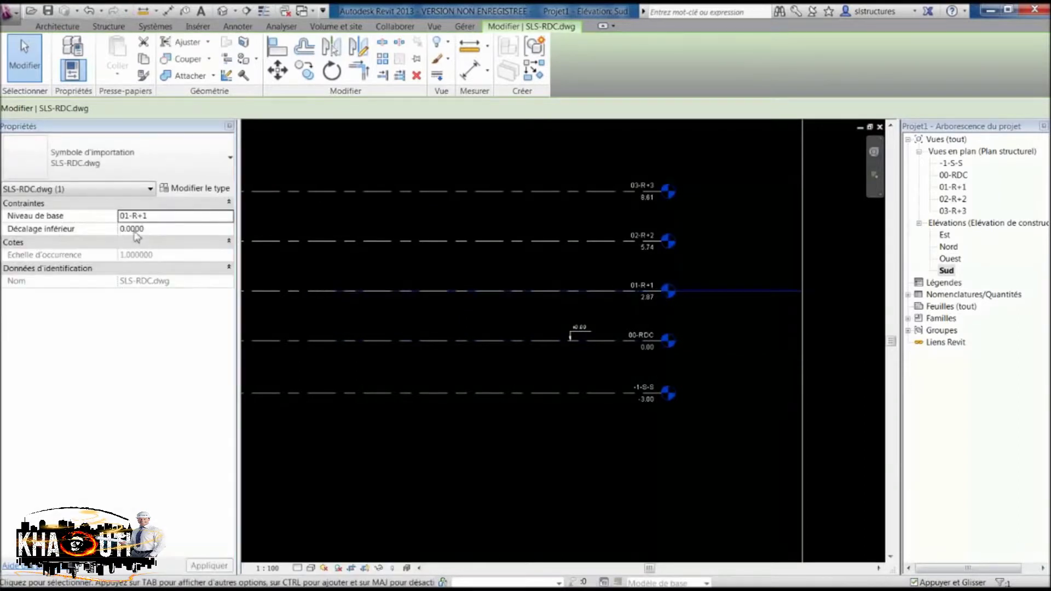
click(214, 216)
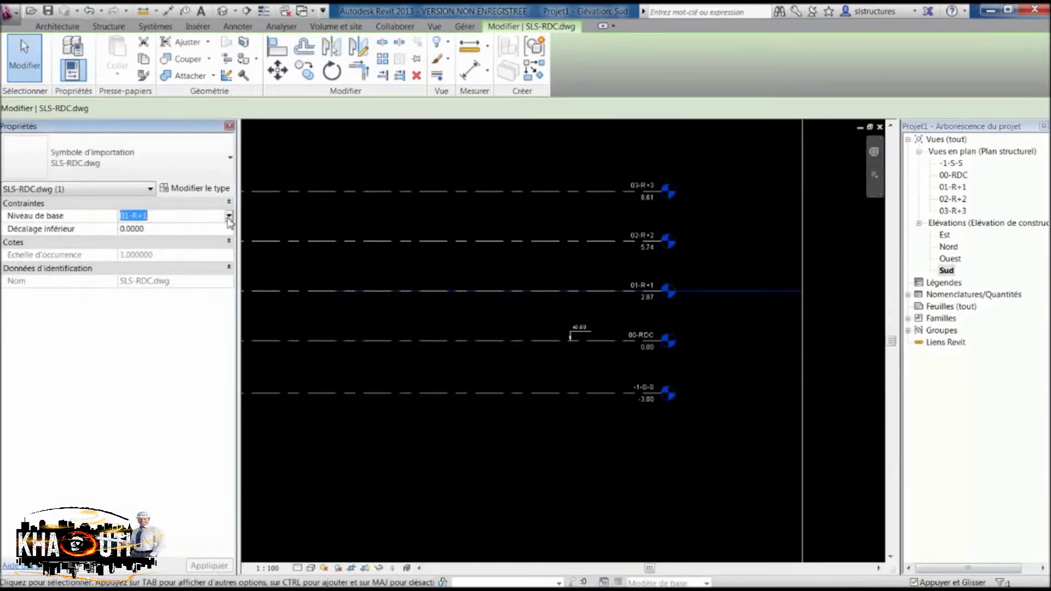
click(229, 216)
click(174, 240)
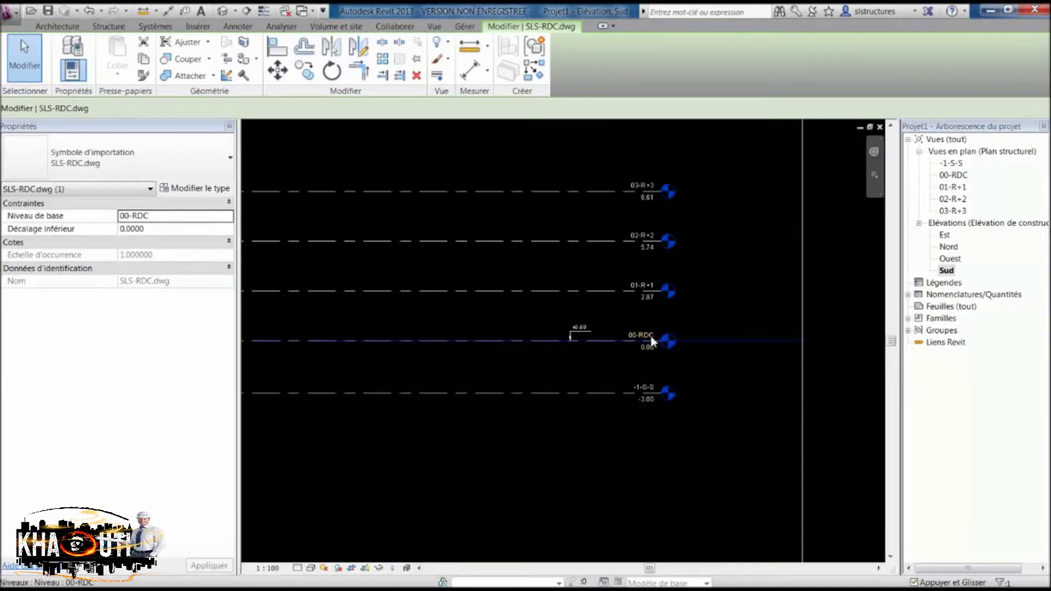
scroll(671, 317, up, 1)
scroll(659, 324, up, 1)
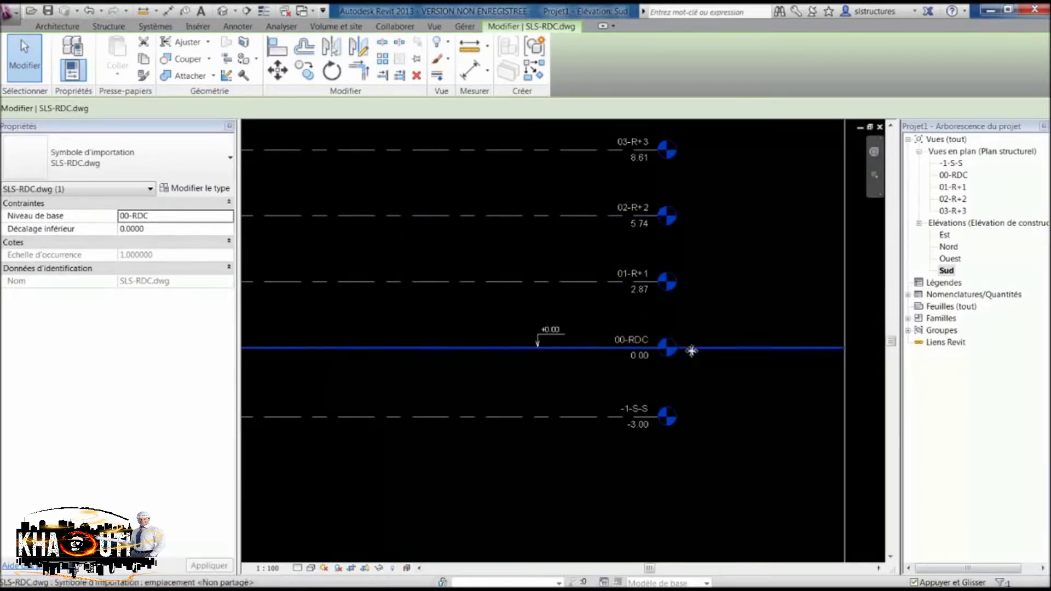
Step: Give the SLS-RDC import a 1.1 base offset, then open the 00-RDC plan
click(198, 233)
text(1.1)
key(Return)
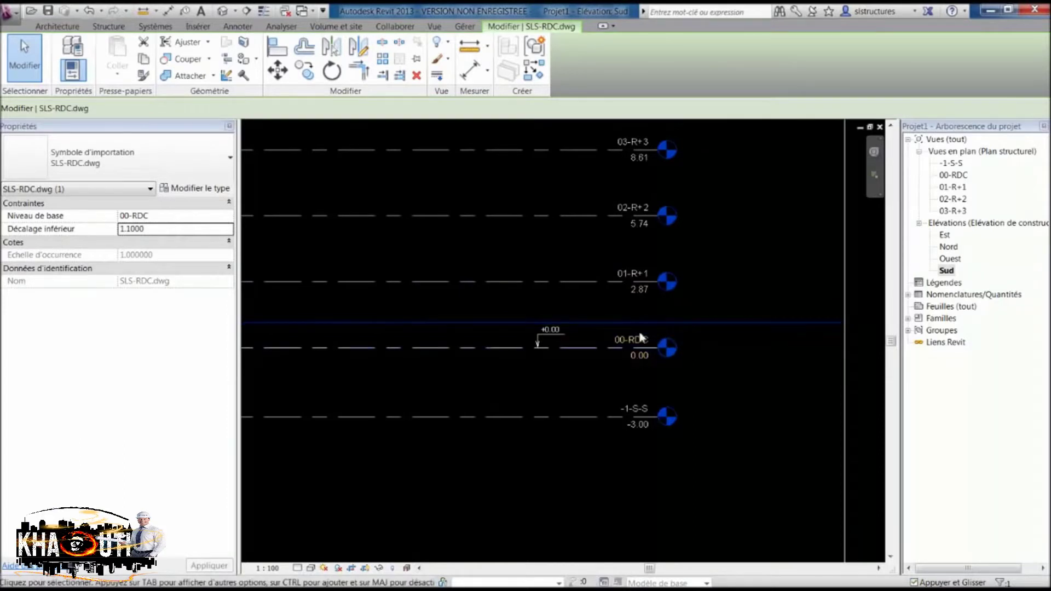
double_click(955, 176)
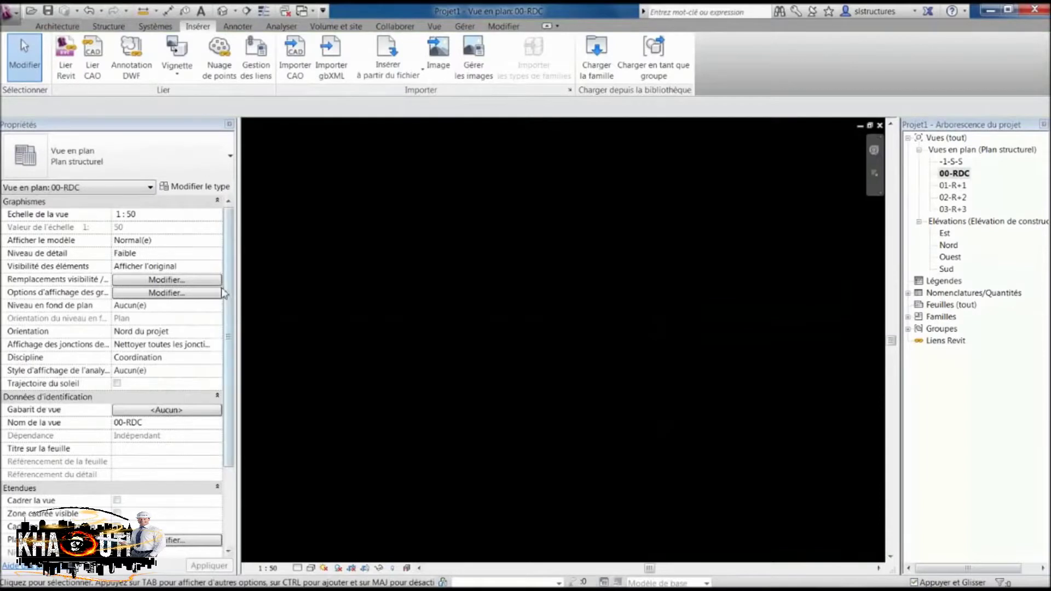
Step: Uncheck Nare4D-COUPE BB.dwg under Imported Categories in the 00-RDC plan's visibility overrides
click(218, 282)
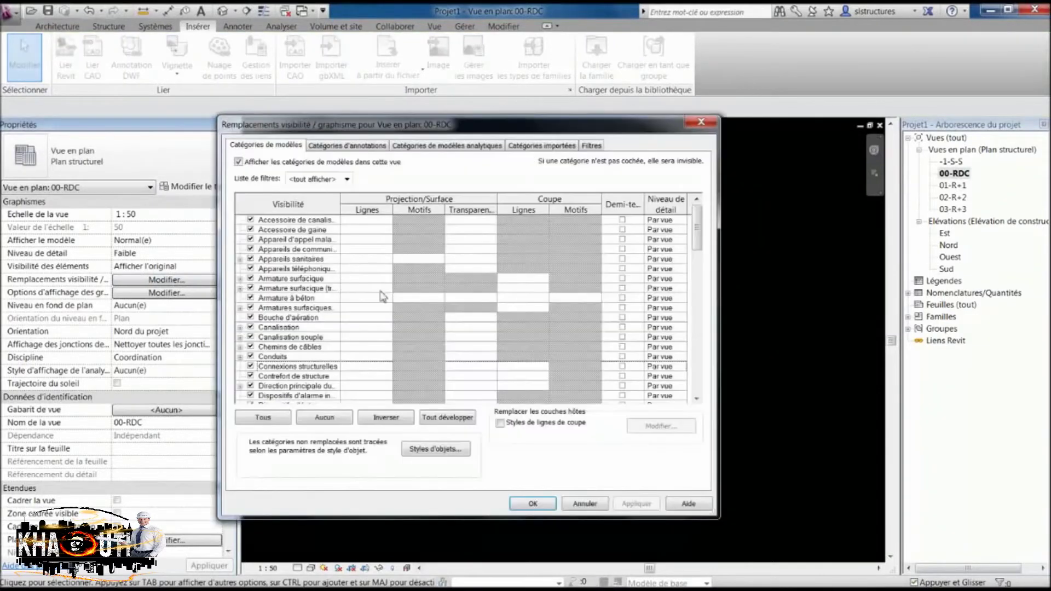
drag(466, 130, 496, 137)
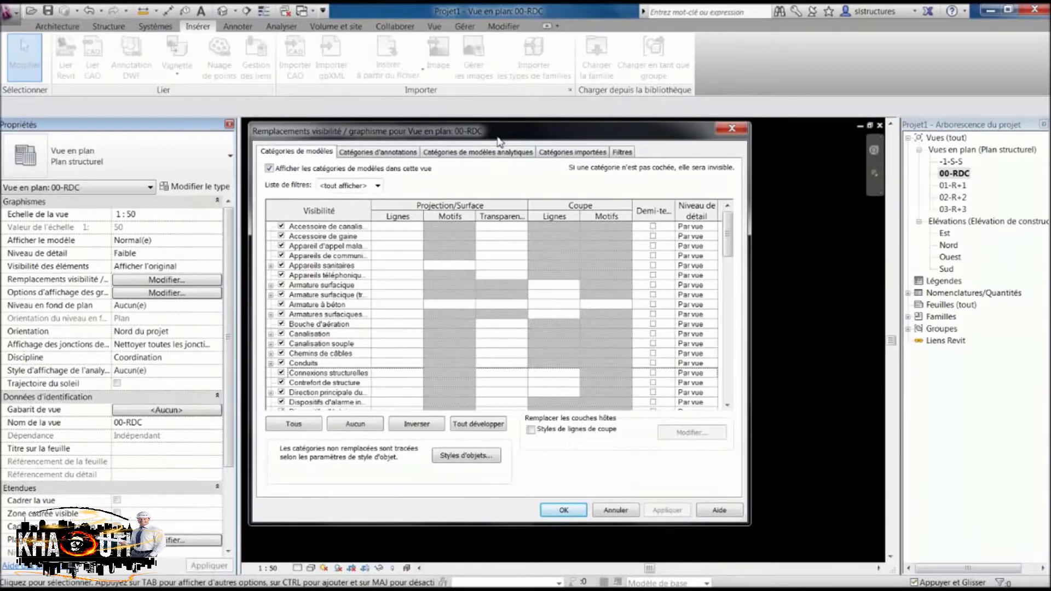
click(580, 154)
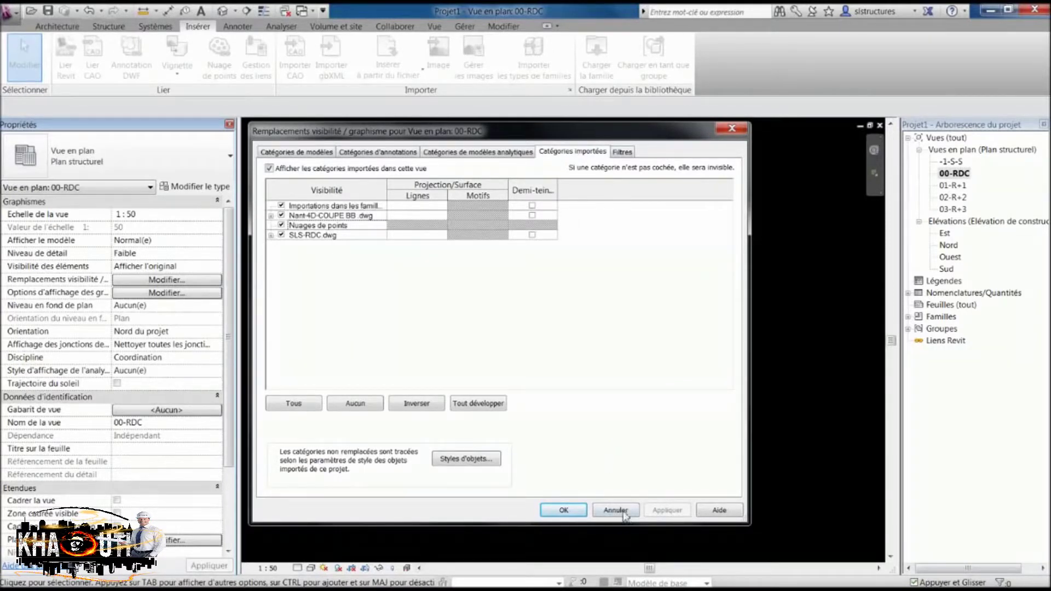
click(607, 514)
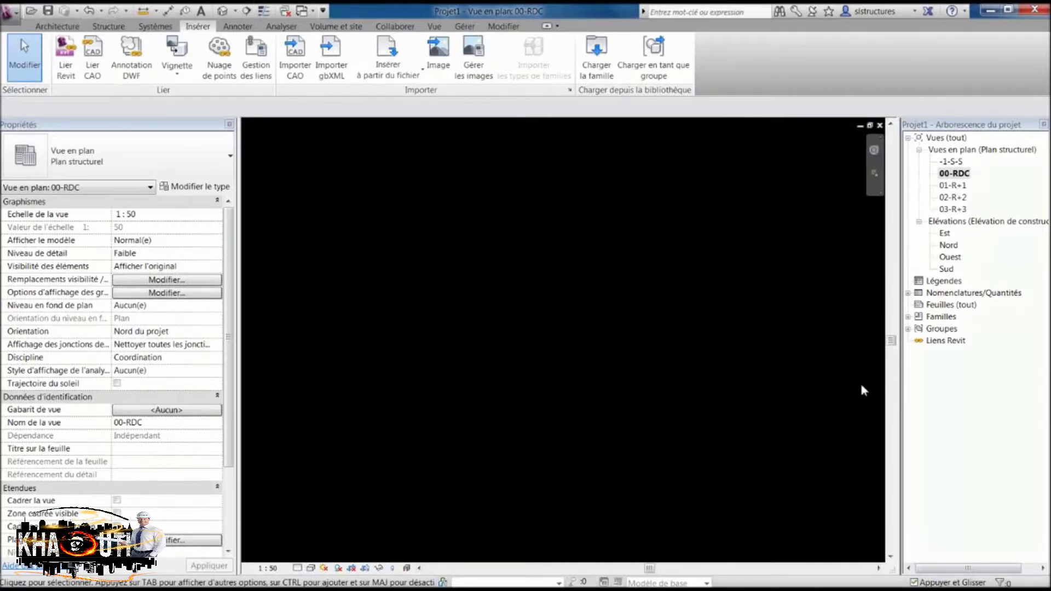
click(214, 280)
click(549, 156)
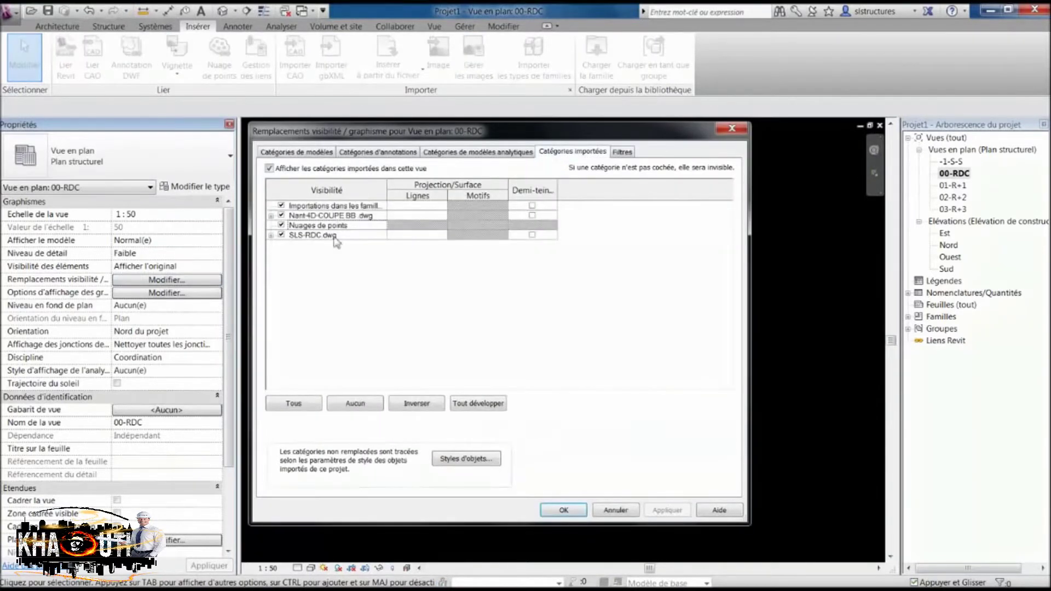
click(281, 225)
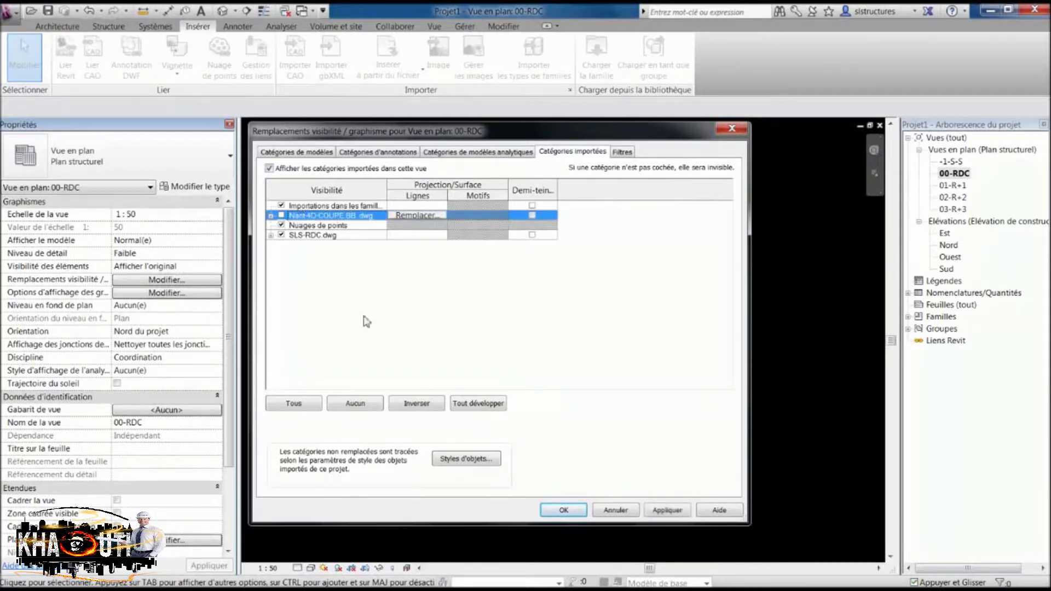
click(563, 510)
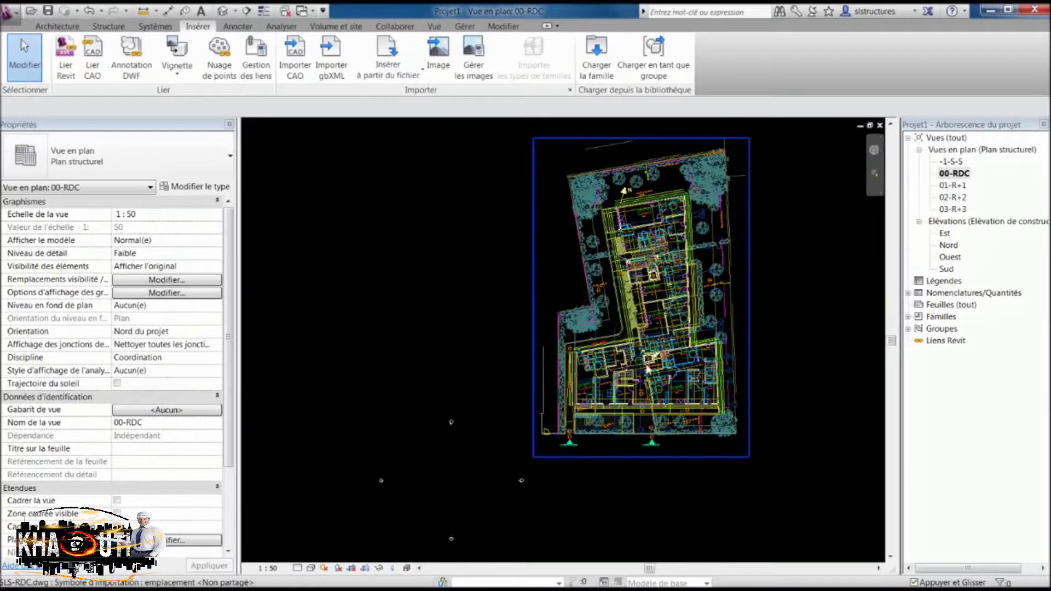
Step: Pin the imported SLS-RDC.dwg plan in place
scroll(658, 361, up, 1)
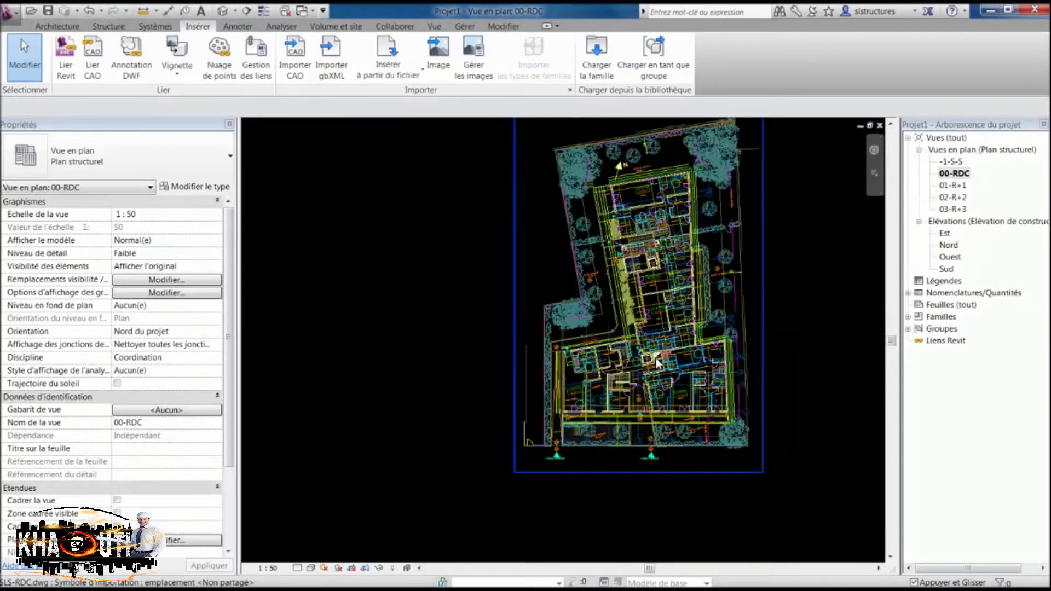
scroll(646, 368, up, 3)
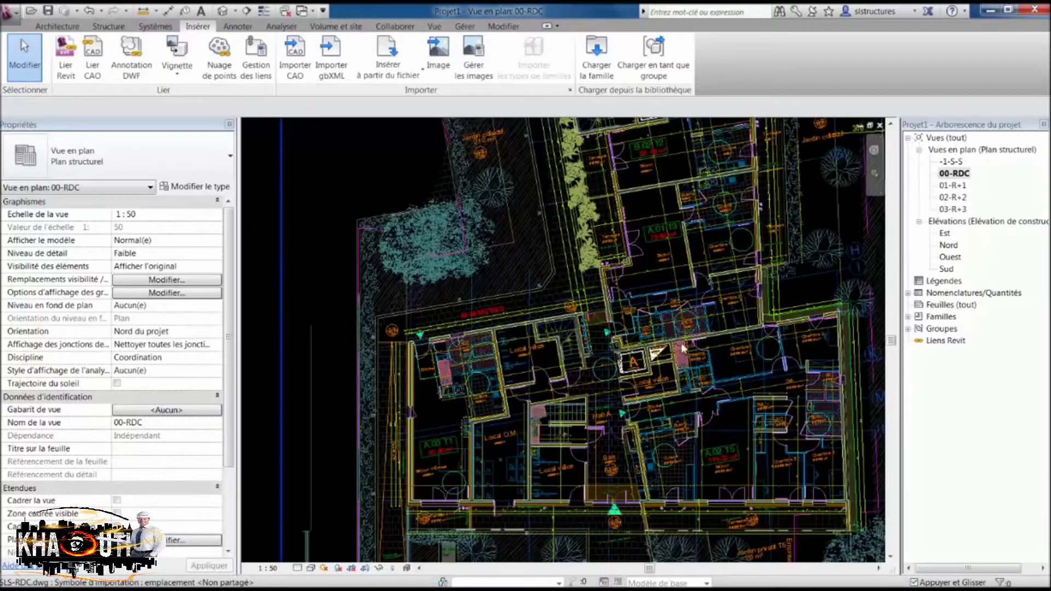
scroll(669, 350, up, 2)
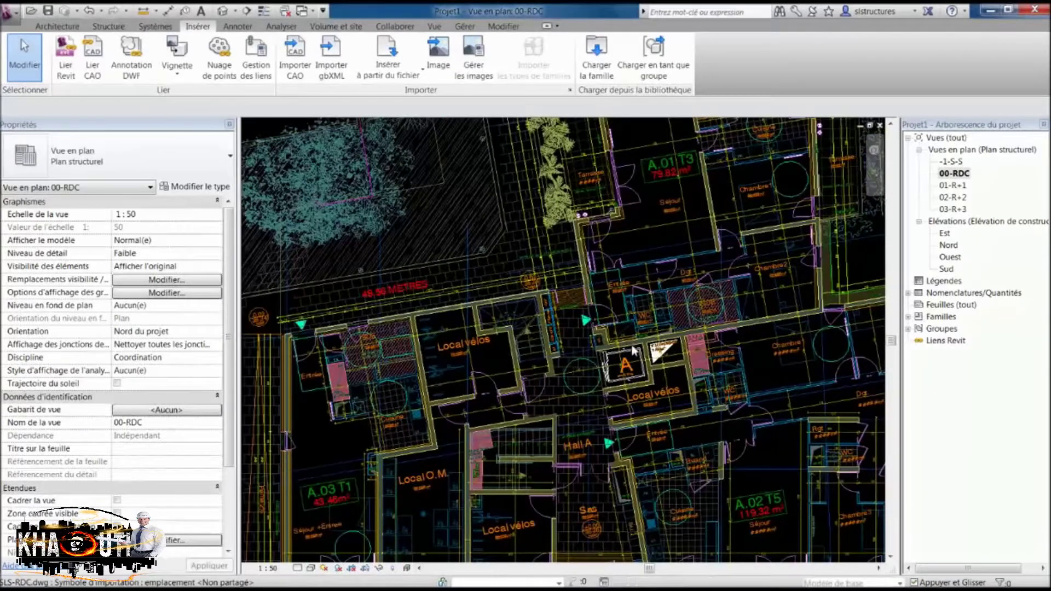
click(612, 338)
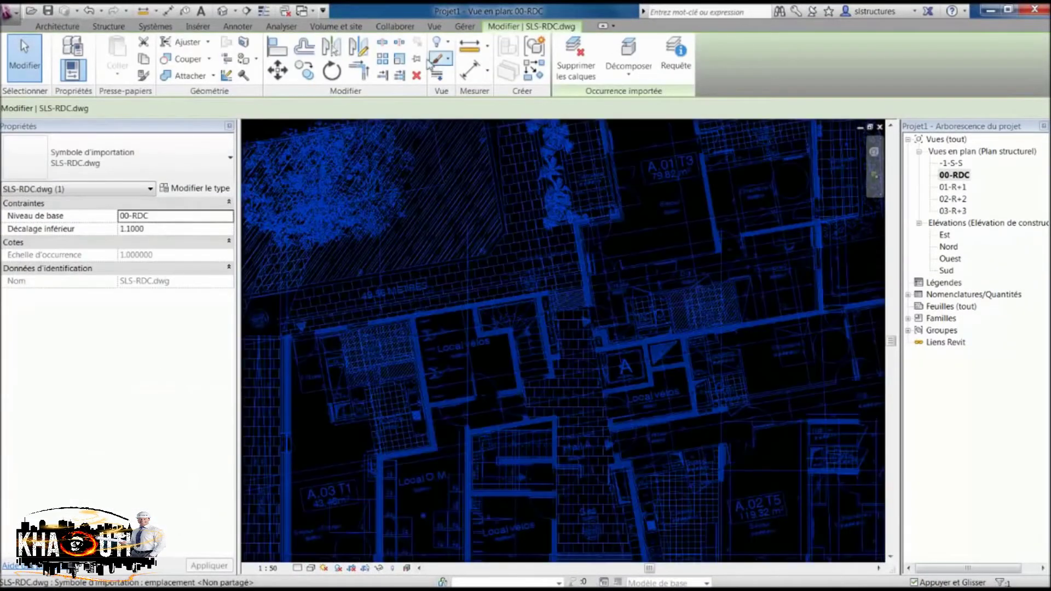
click(418, 61)
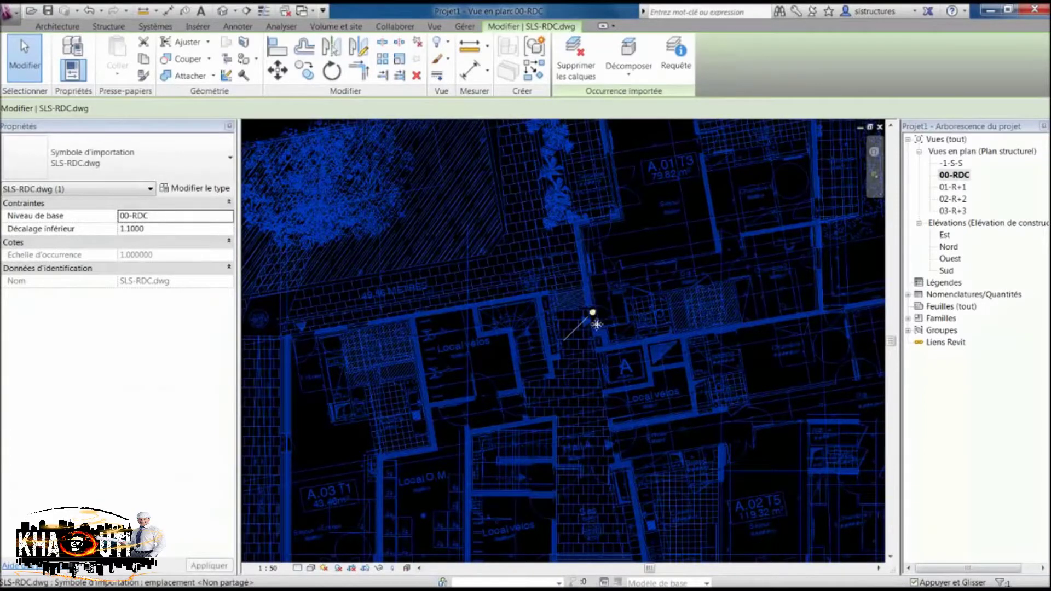
scroll(603, 329, down, 2)
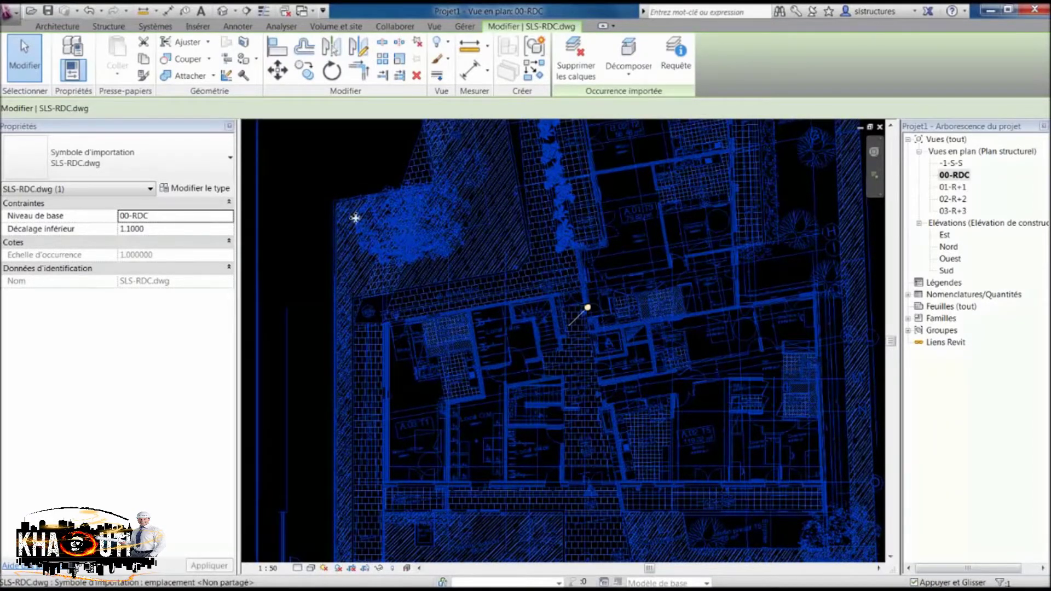
scroll(455, 283, down, 1)
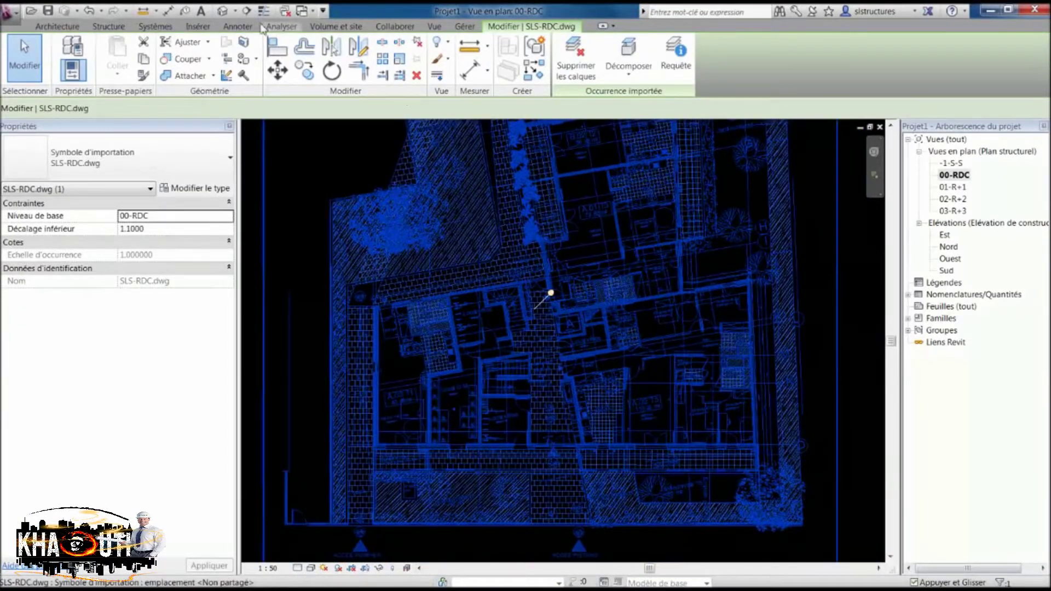
Step: Reselect the SLS-RDC.dwg import and start the Query tool on its lines
click(201, 26)
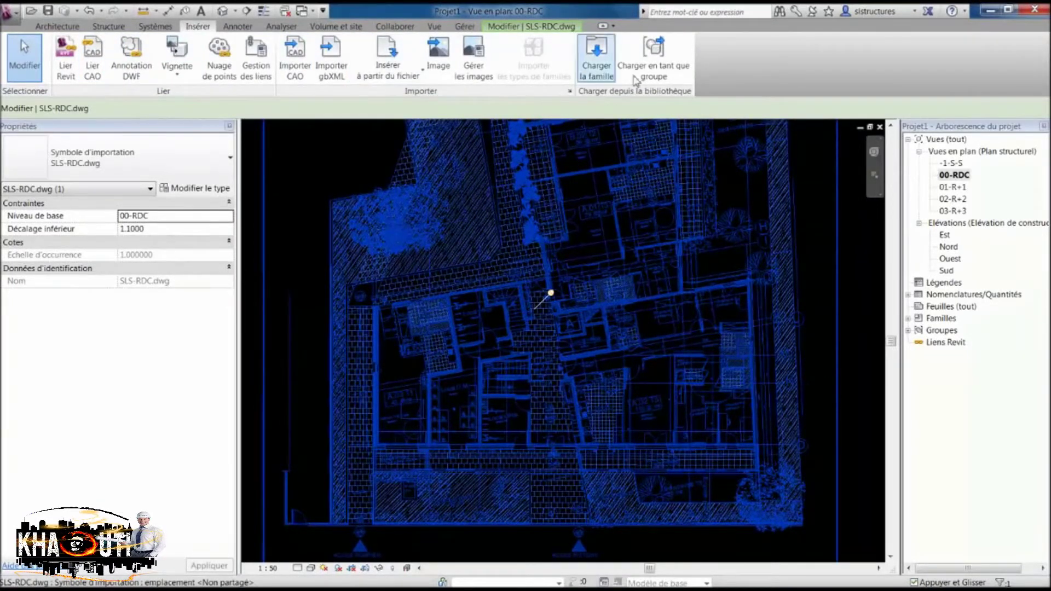
click(572, 28)
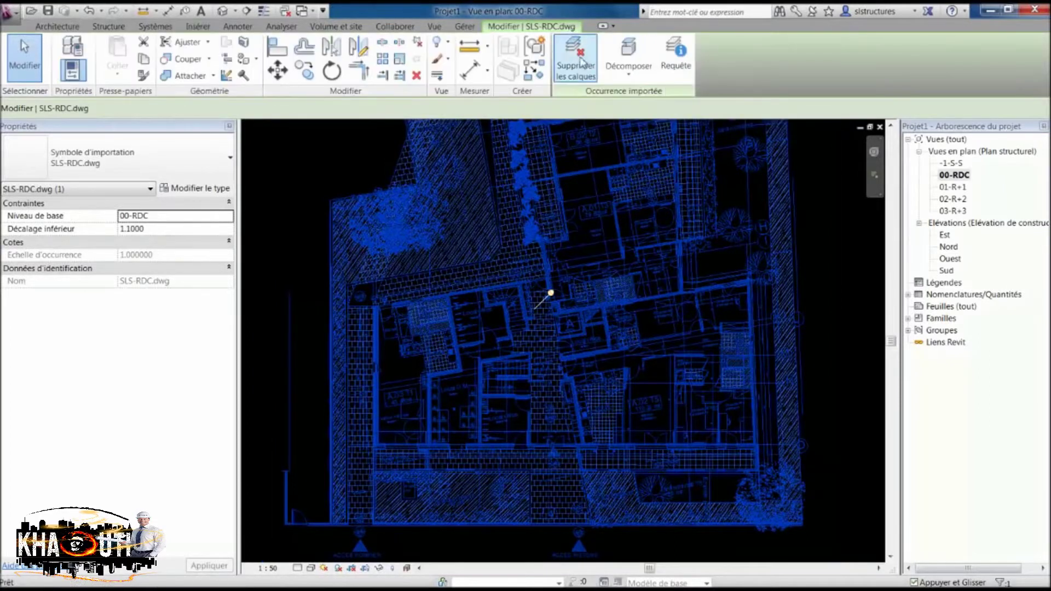
click(807, 243)
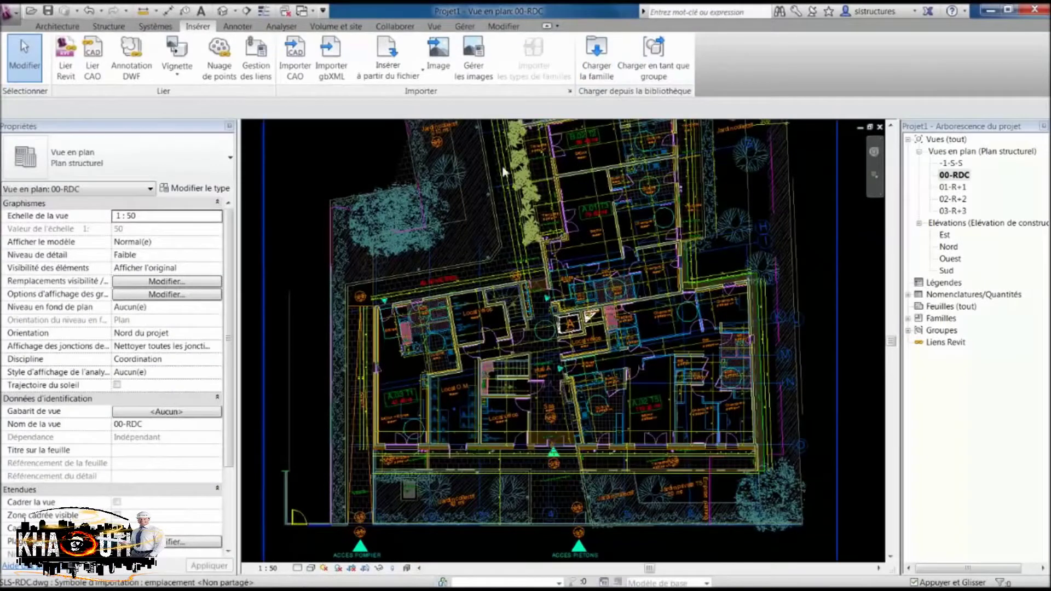
click(456, 197)
click(544, 280)
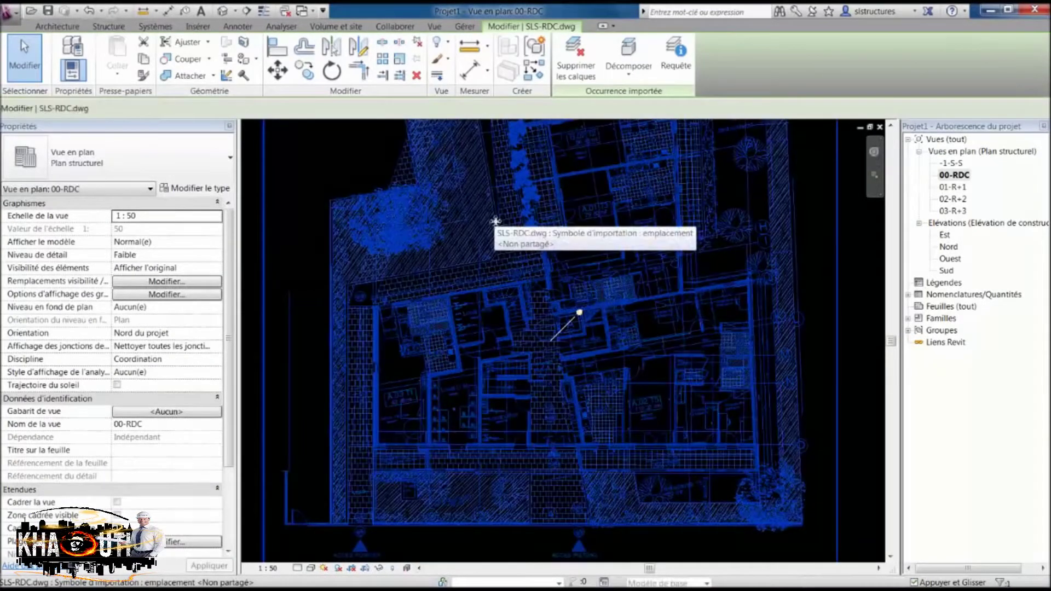
click(678, 66)
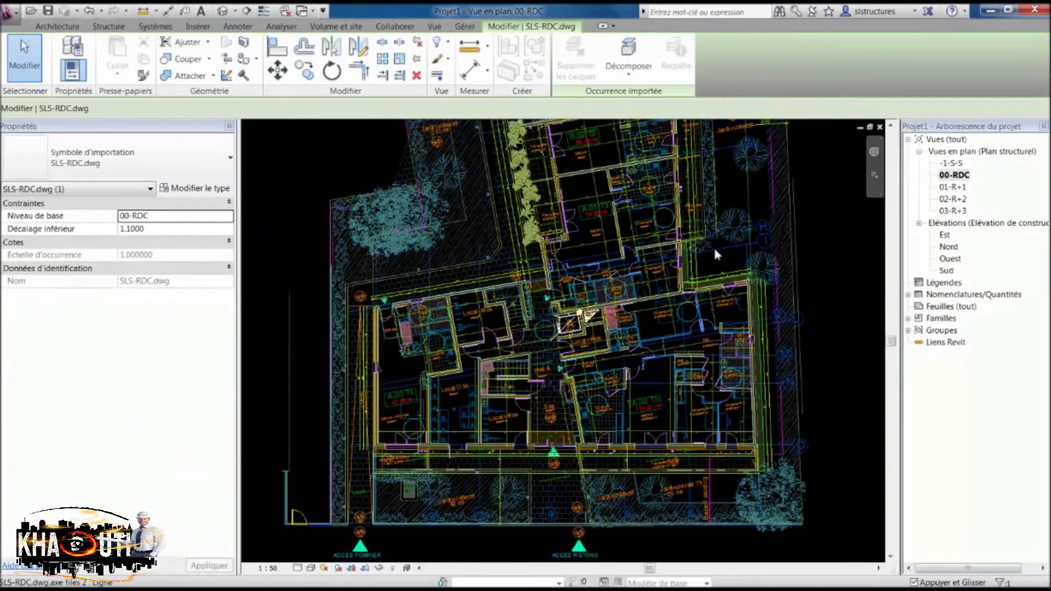
Step: Hide the DF-AMENAGEMENT PAYSAGE and DF-3-PLANTATIONS vegetation layers in the 00-RDC view
click(734, 220)
mouse_move(677, 278)
mouse_down()
mouse_move(679, 300)
mouse_move(678, 282)
mouse_up()
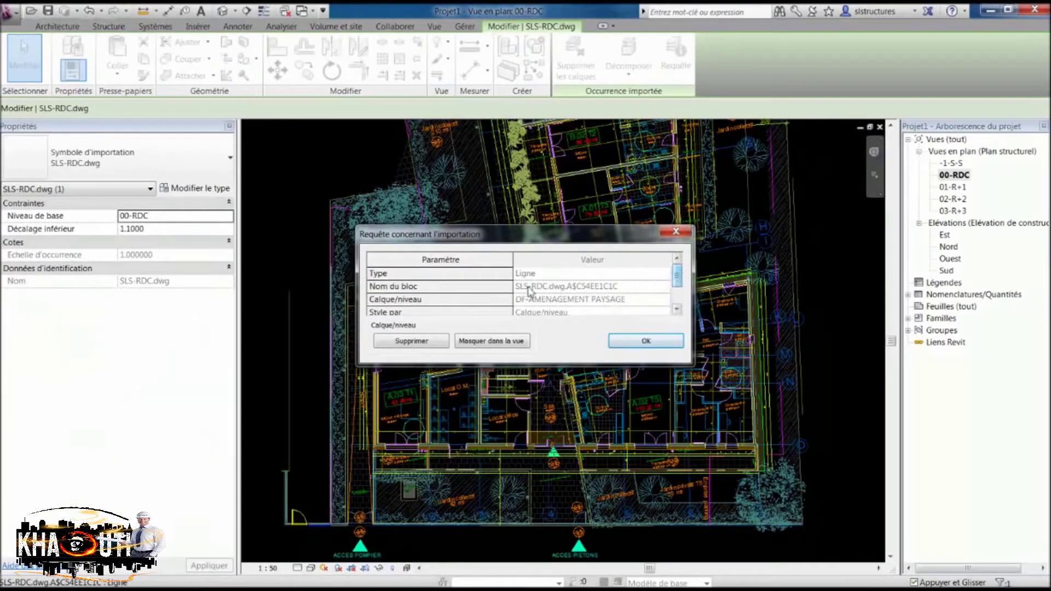
click(492, 346)
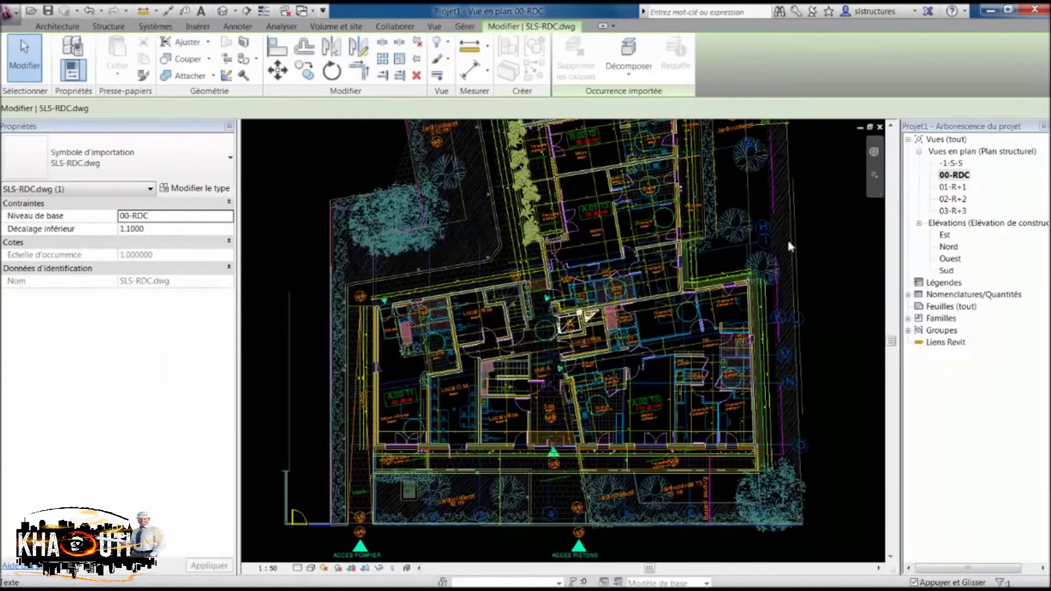
scroll(524, 181, up, 3)
click(525, 180)
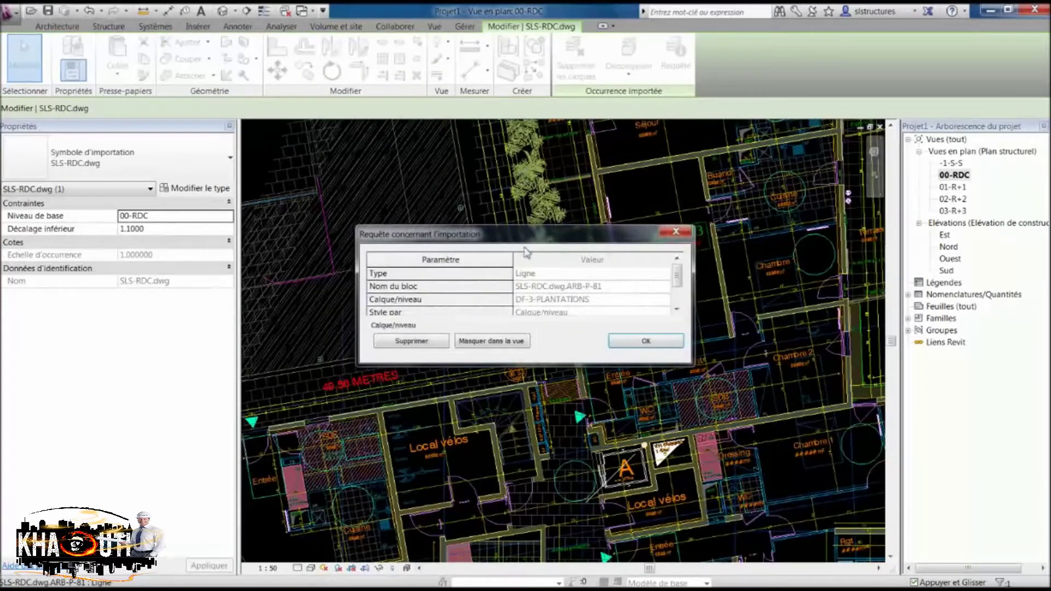
click(489, 345)
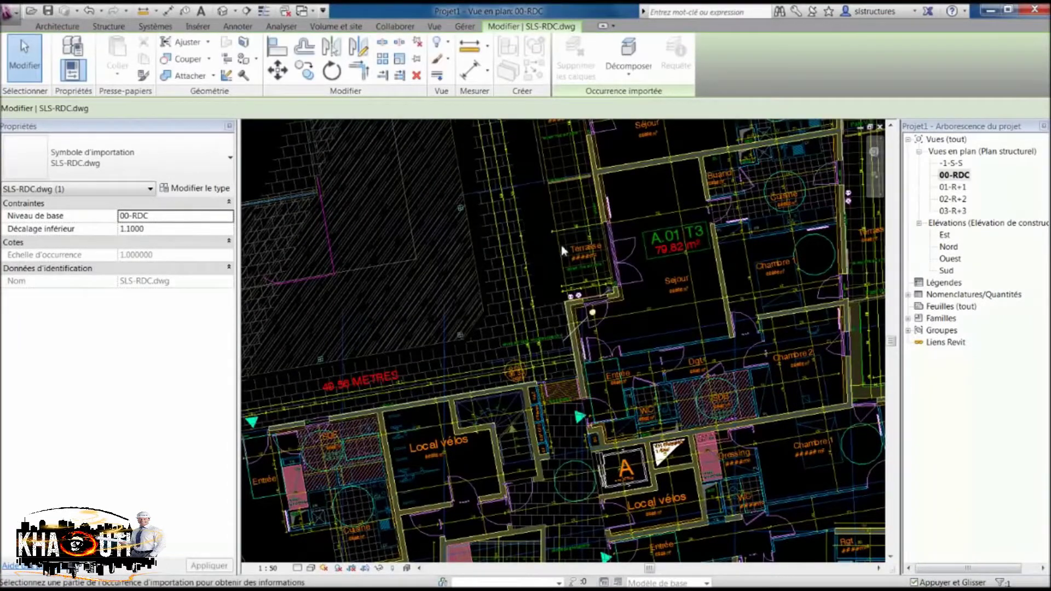
Step: Hide the DF-4-COTES-50 grid/dimension layer and the DF-2-MENUISERIE door swing layer
click(660, 219)
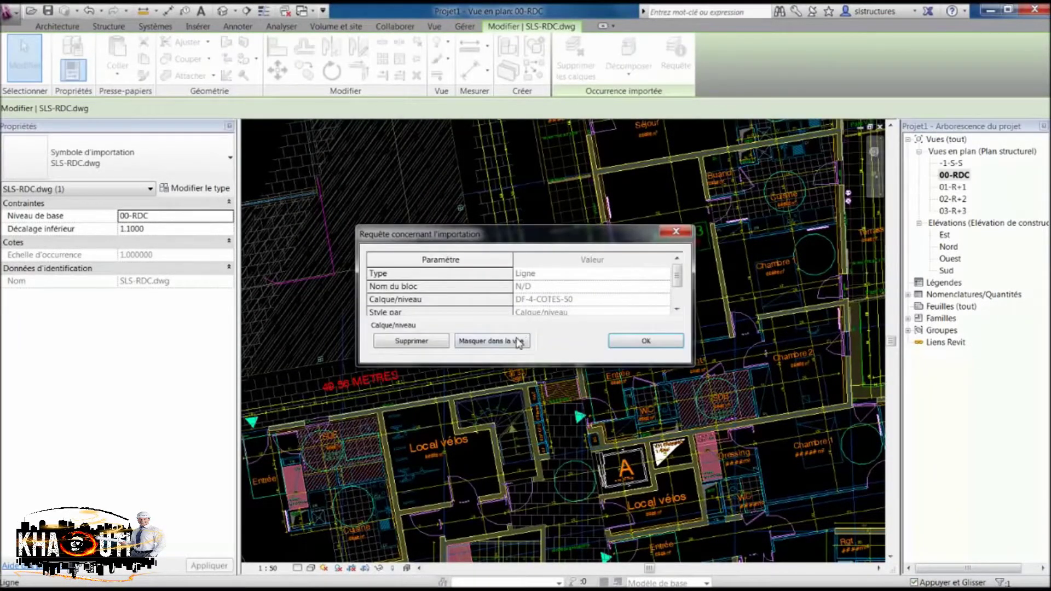
click(520, 336)
click(635, 245)
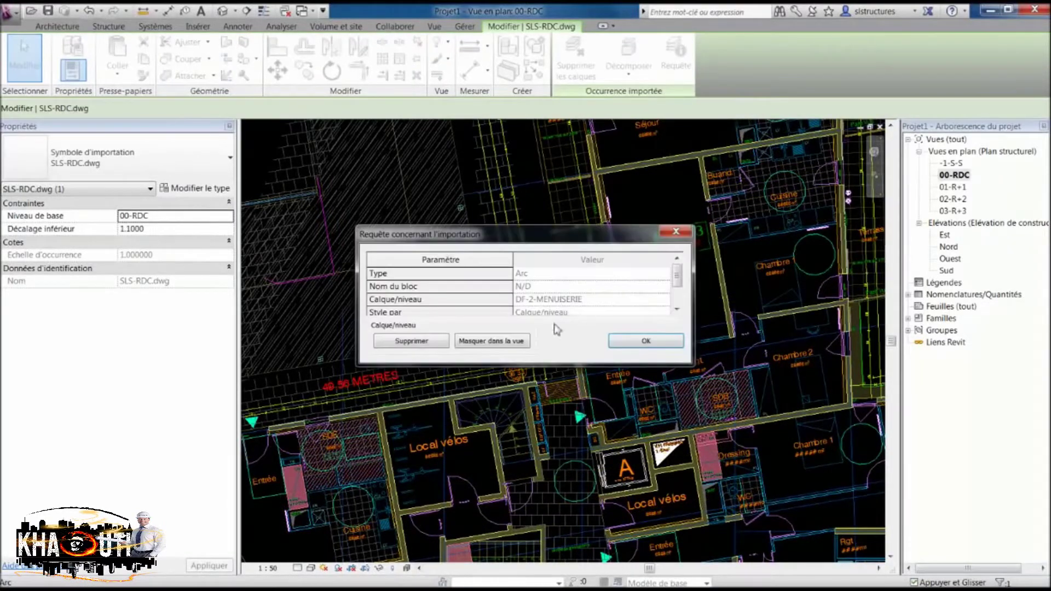
click(489, 345)
Step: Hide the room label text layers and other unwanted layers around room A.02 T5
middle_drag(742, 361, 704, 267)
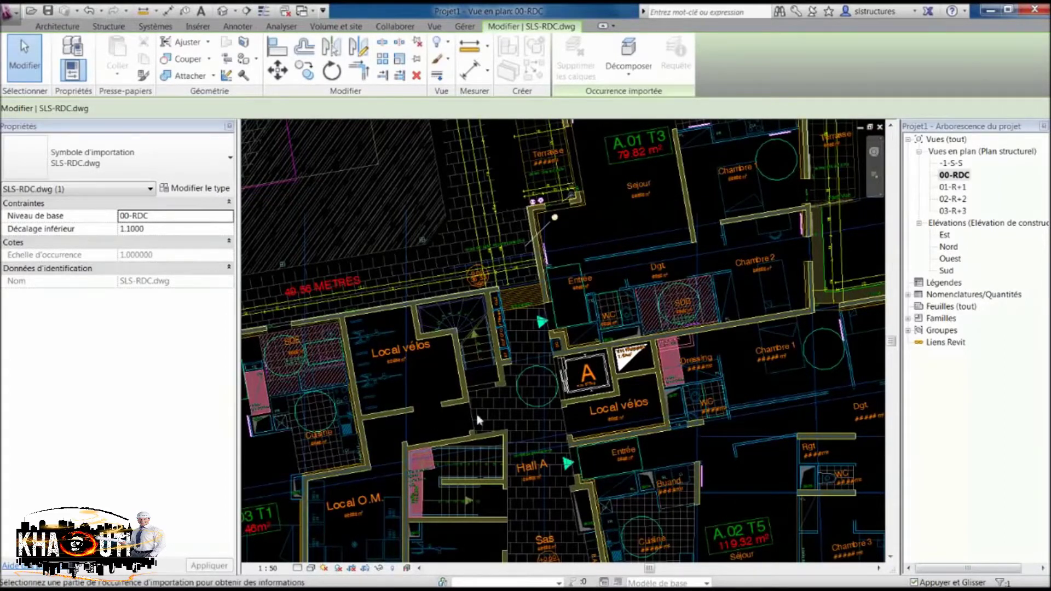
middle_drag(509, 465, 414, 424)
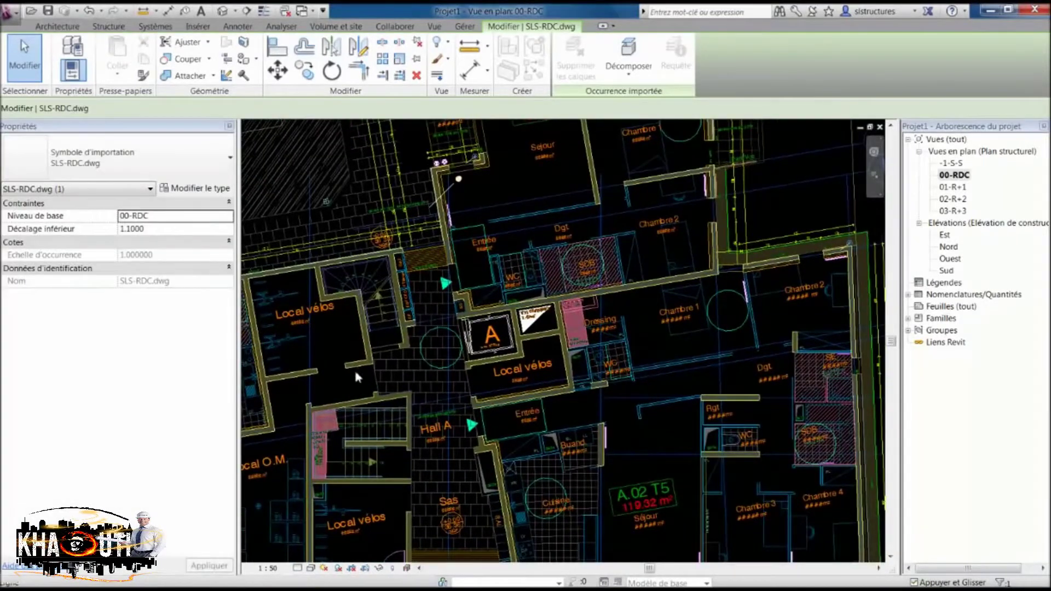
middle_drag(635, 375, 559, 323)
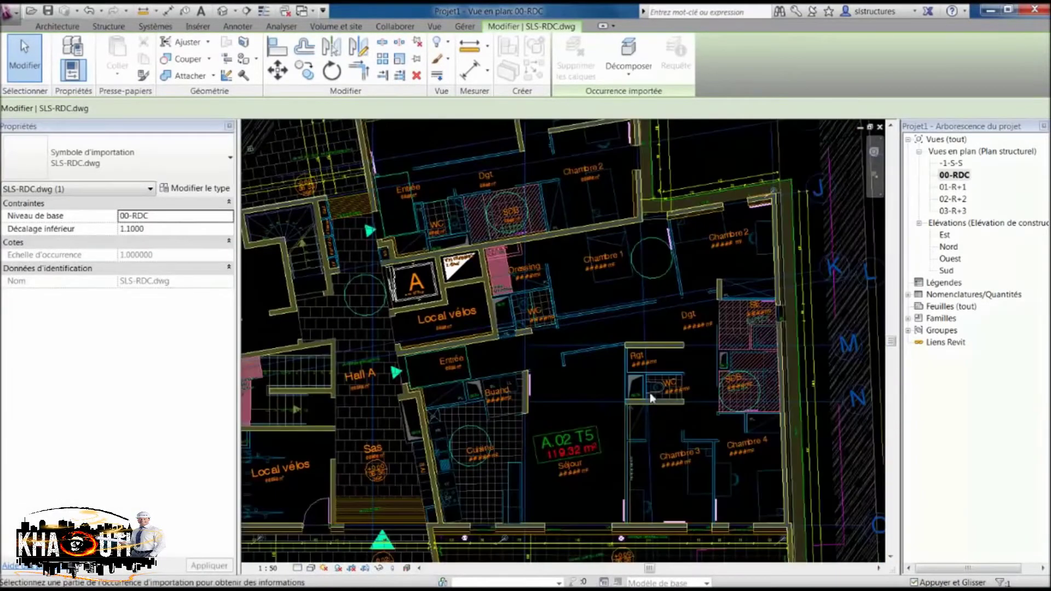
click(590, 460)
click(509, 343)
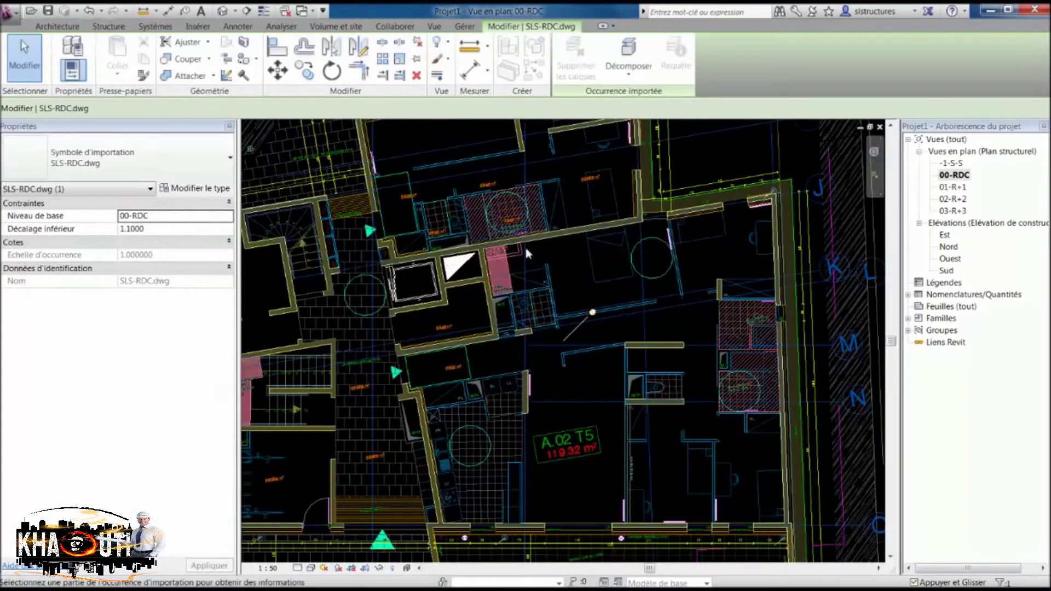
mouse_move(526, 253)
middle_down()
mouse_move(638, 364)
mouse_move(649, 346)
middle_up()
click(648, 346)
click(493, 343)
Step: Hide the DF-4-COTES-50-EXT dimension layer and the DF-3-VEGET-HACHURES hatch layer
middle_drag(662, 301, 478, 421)
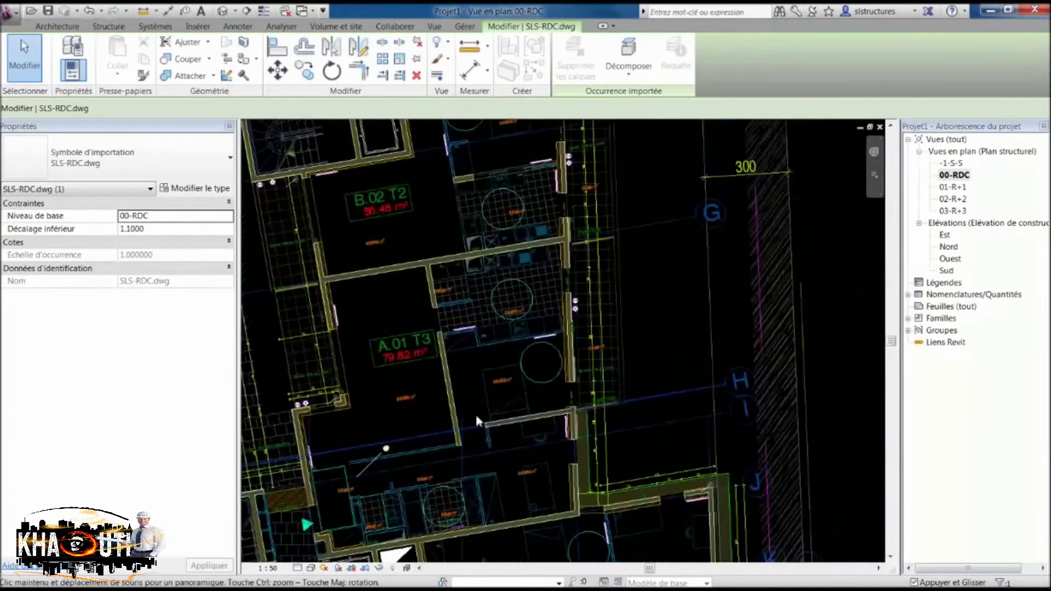
click(537, 304)
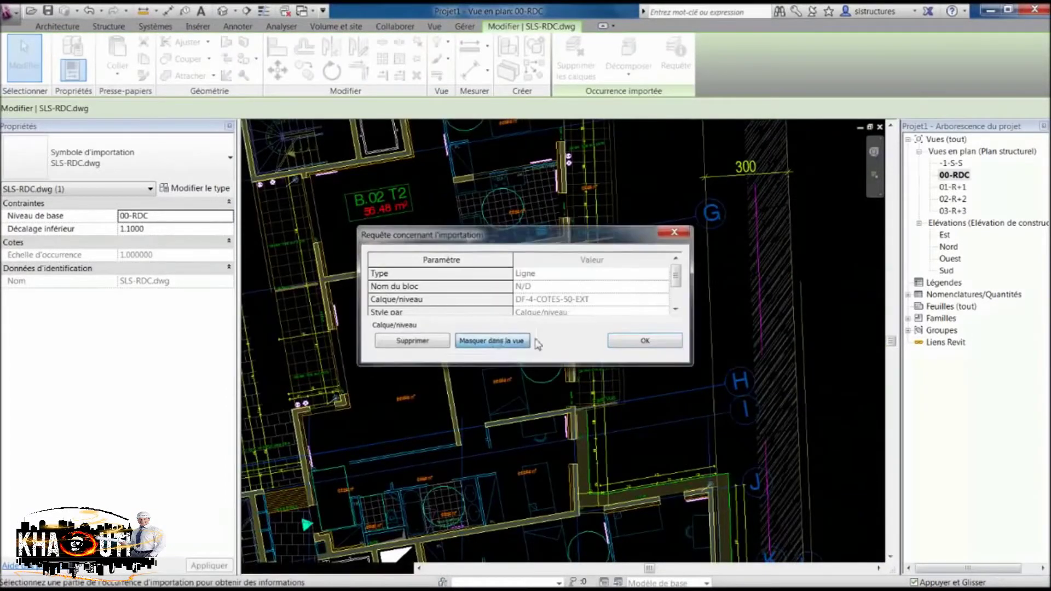
click(492, 340)
click(751, 313)
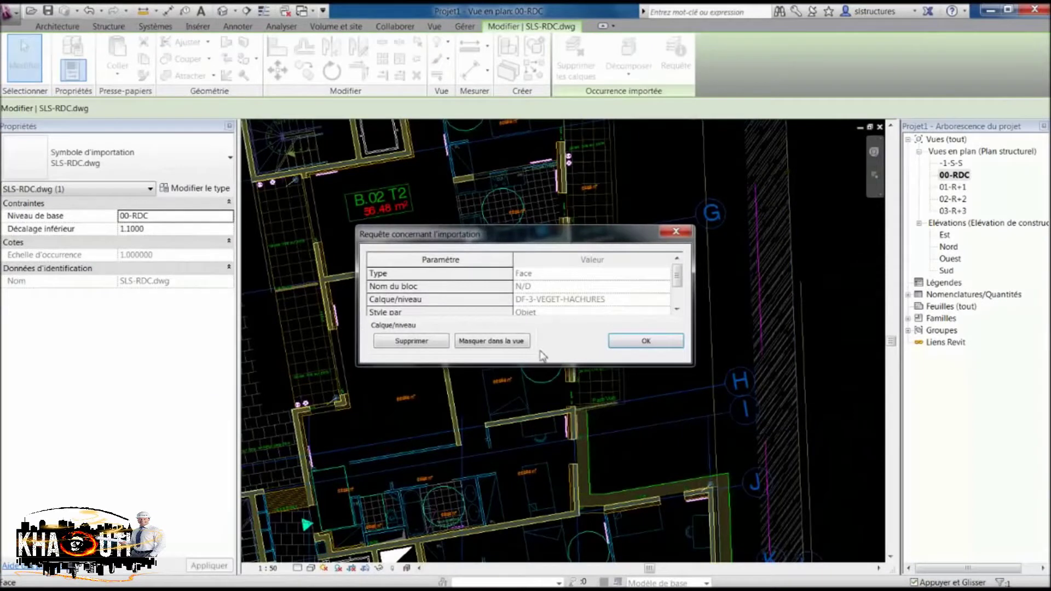
click(492, 341)
Step: Hide the blue hatch, floor hatching and DF-5-GRIS 251 grey fill layers
middle_drag(534, 309, 626, 367)
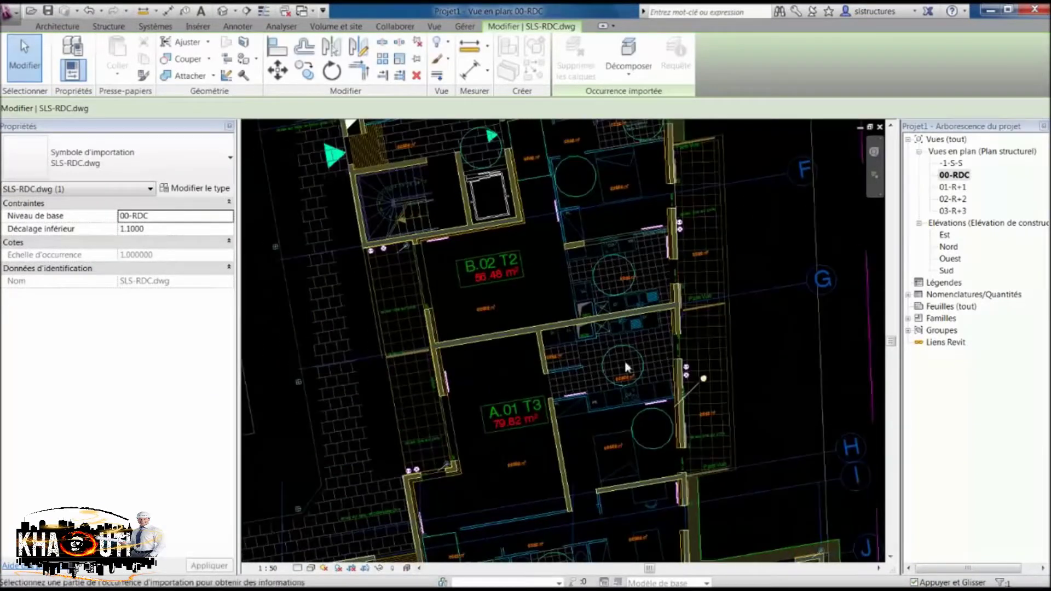
click(619, 344)
click(492, 341)
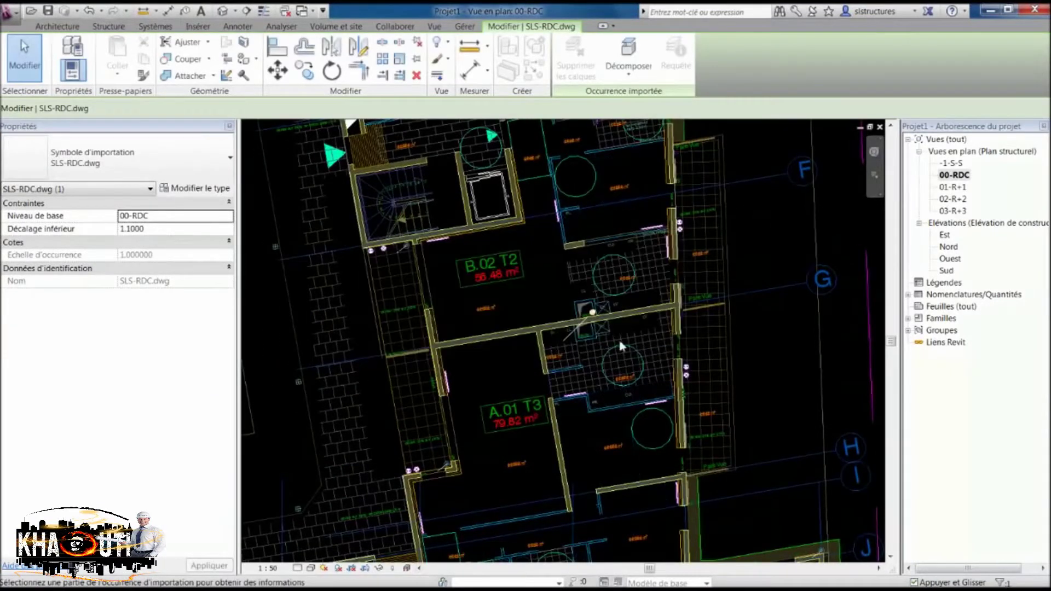
click(629, 331)
click(492, 340)
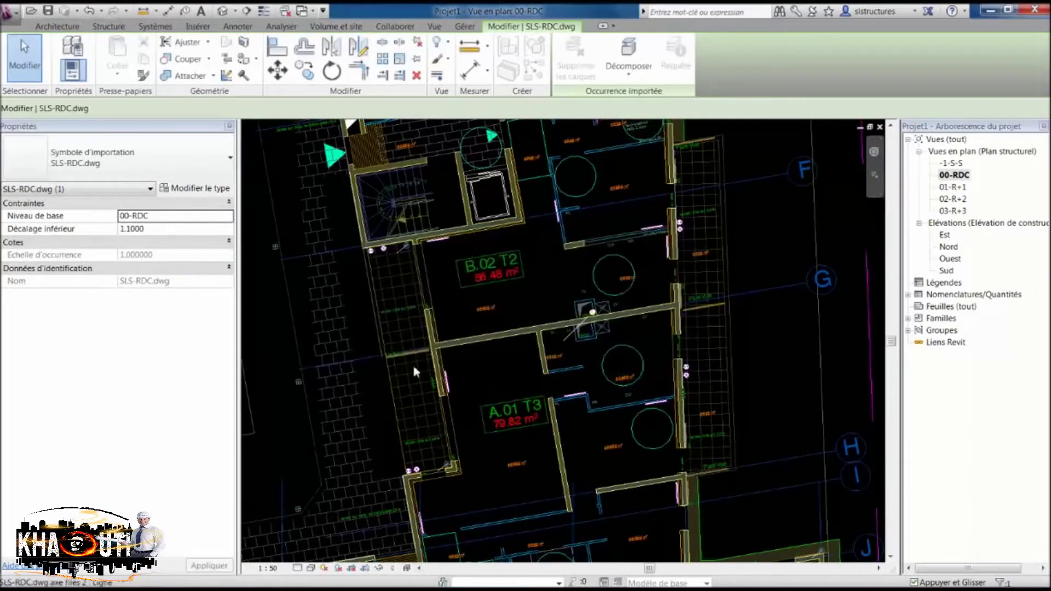
click(357, 386)
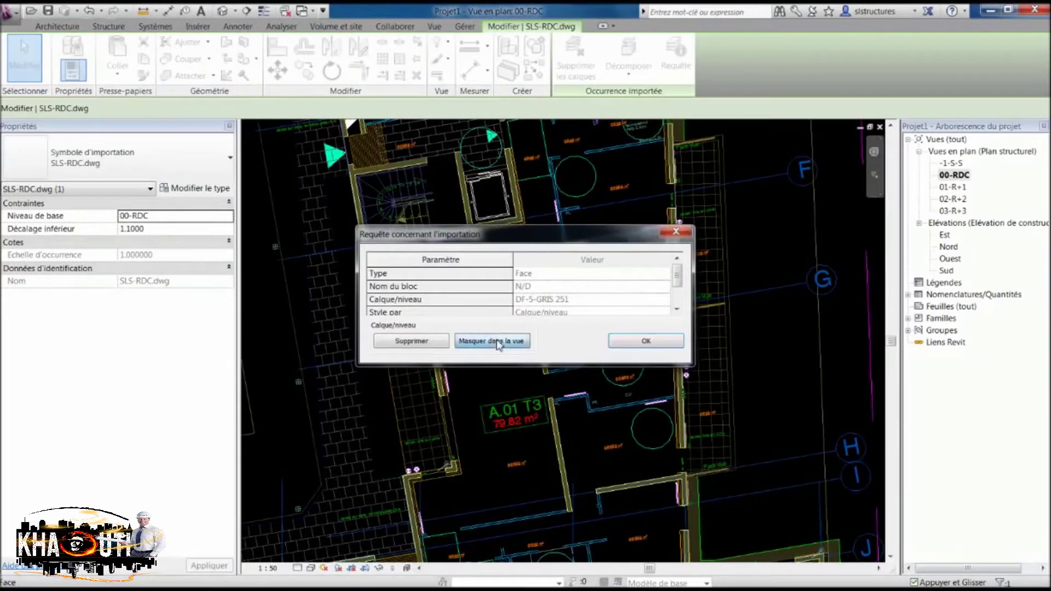
click(497, 342)
Step: Review SLS-RDC.dwg's layer list under Imported Categories in Visibility/Graphics for 00-RDC
scroll(559, 306, down, 2)
scroll(558, 305, down, 2)
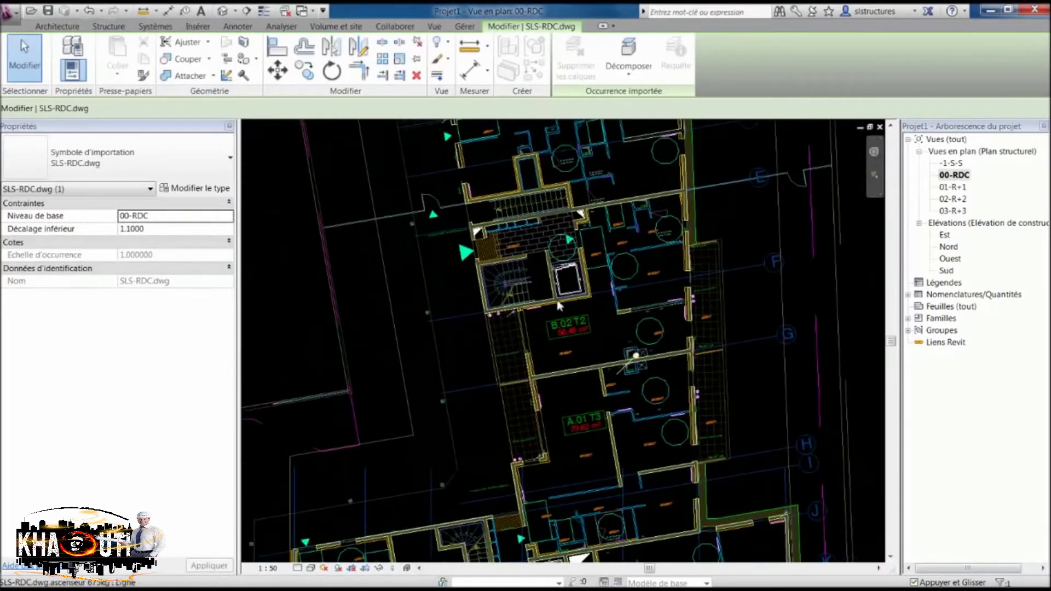
key(Escape)
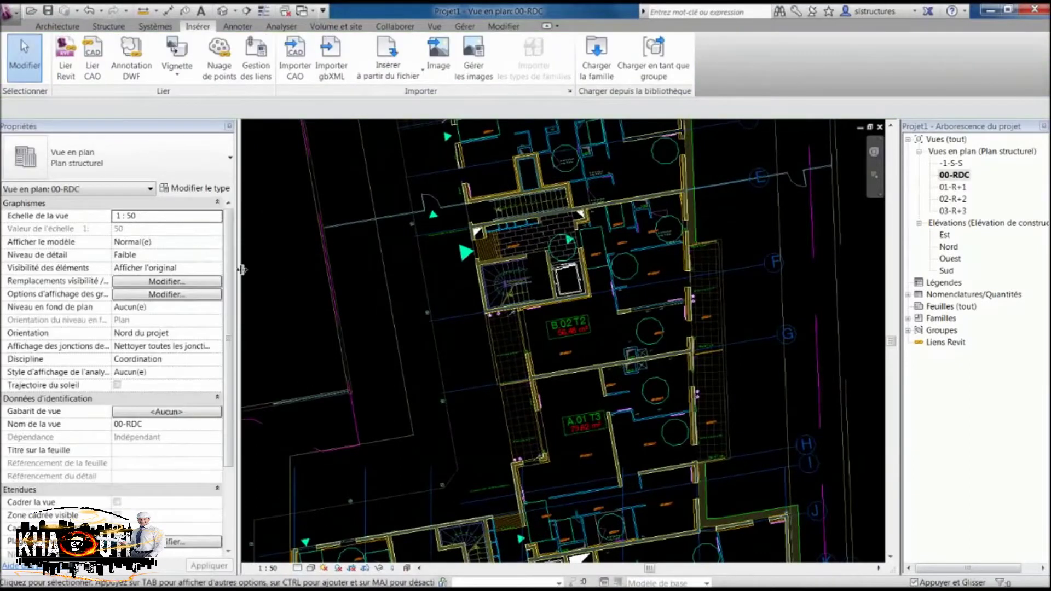
click(203, 281)
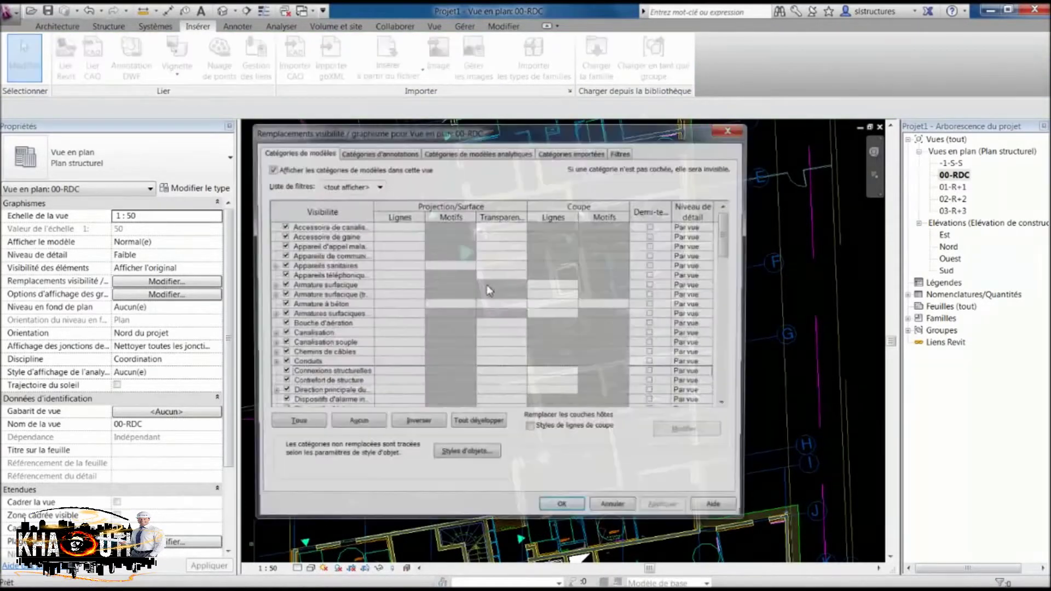
click(561, 156)
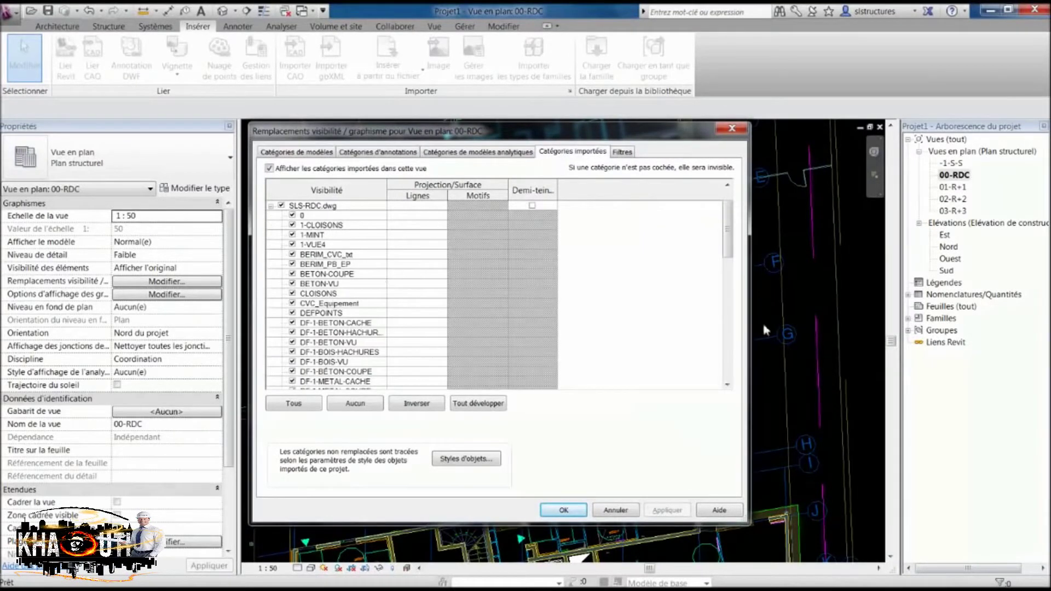
drag(727, 233, 728, 290)
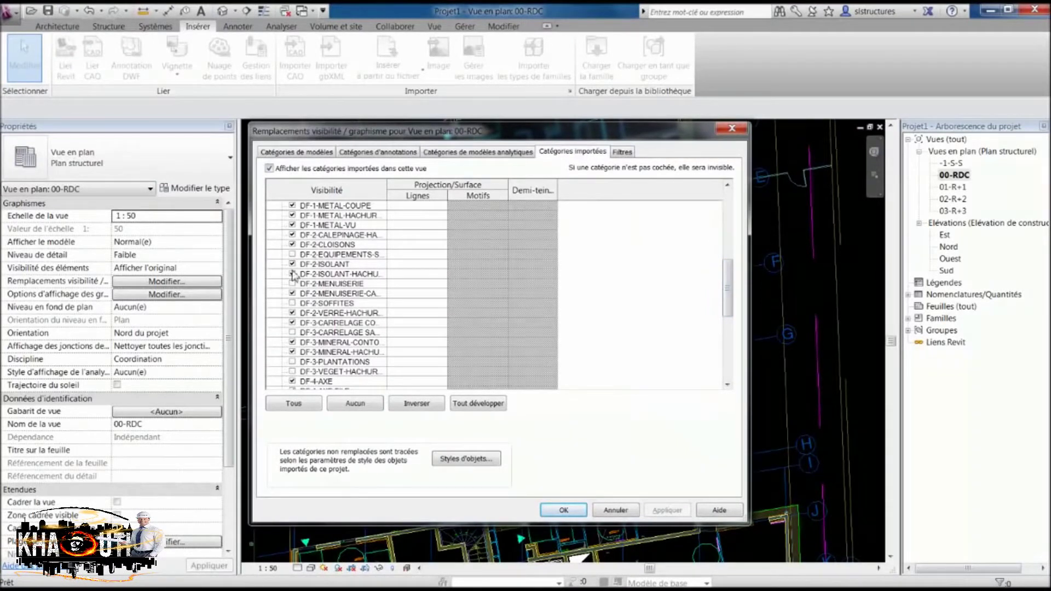
click(565, 513)
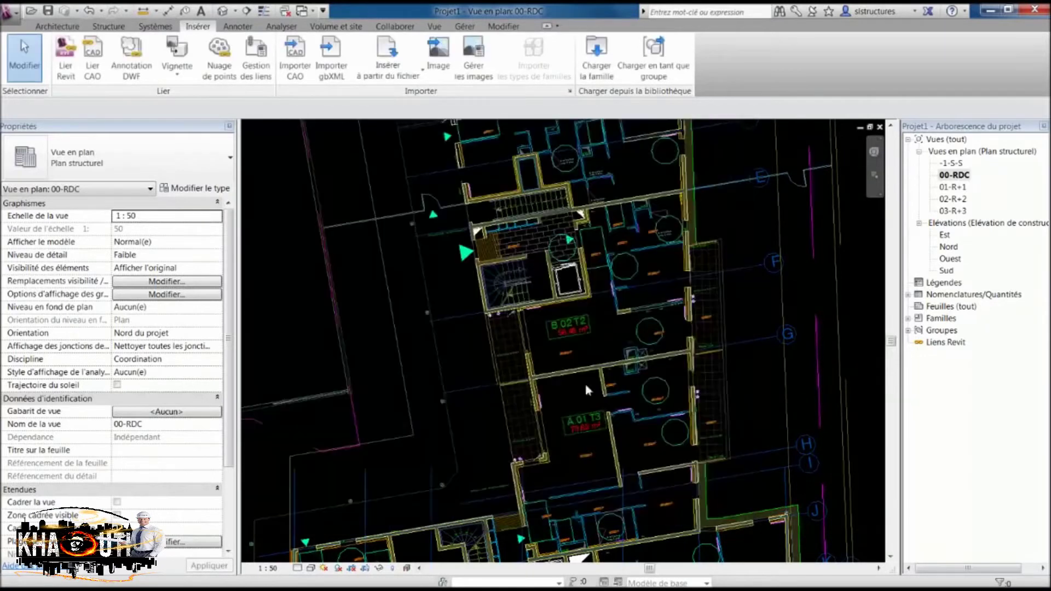
scroll(602, 284, up, 3)
scroll(567, 268, down, 4)
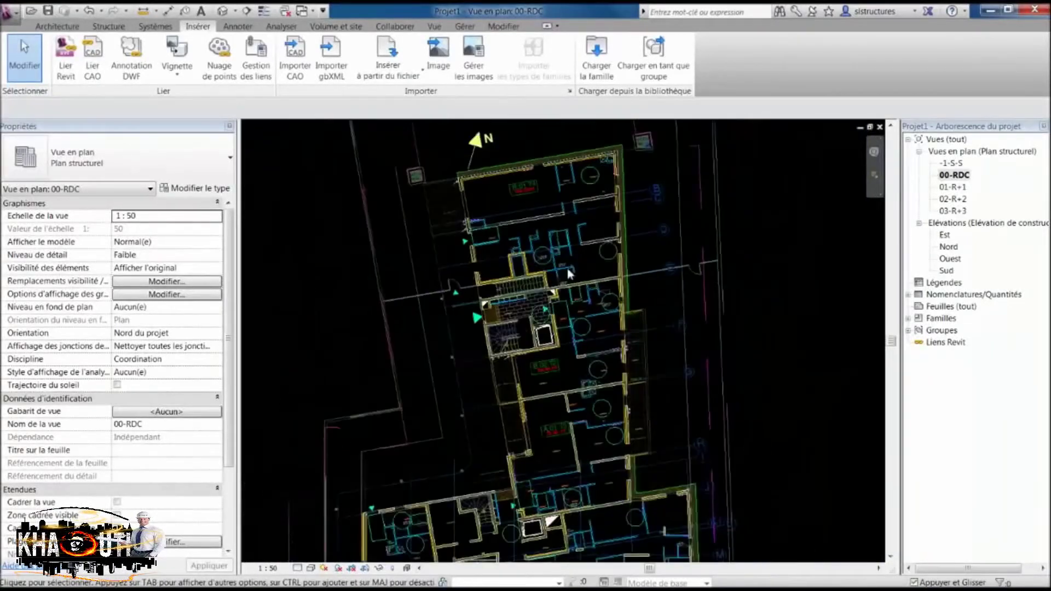
scroll(469, 327, up, 2)
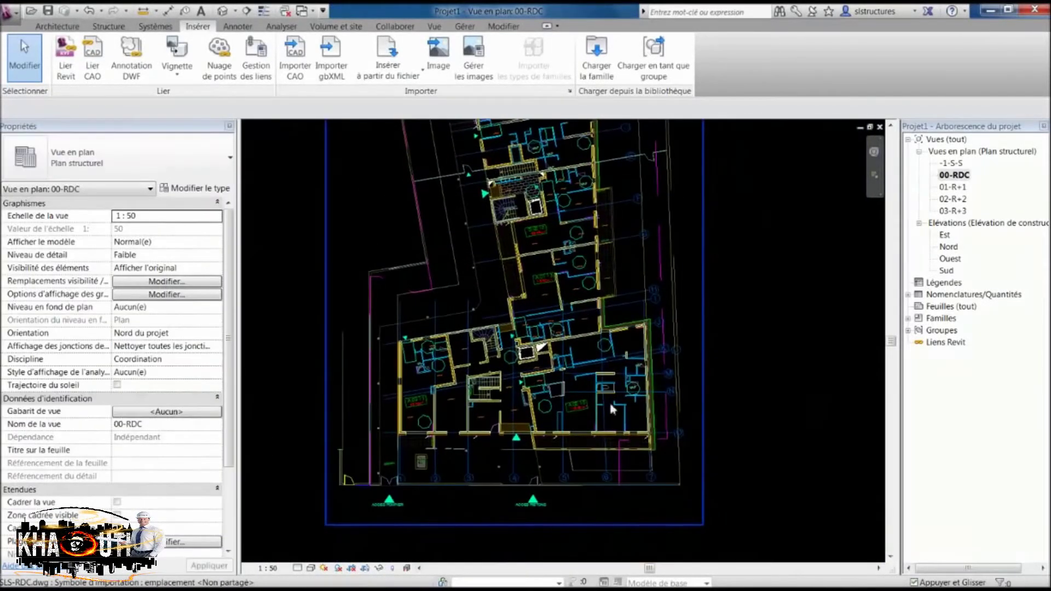
middle_drag(538, 263, 532, 322)
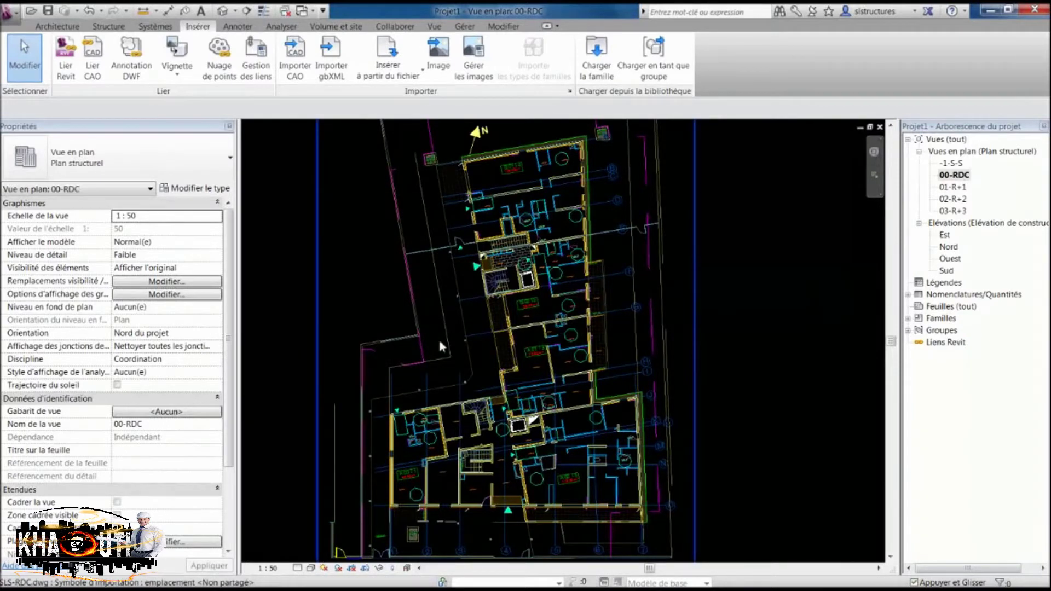
middle_drag(441, 346, 454, 412)
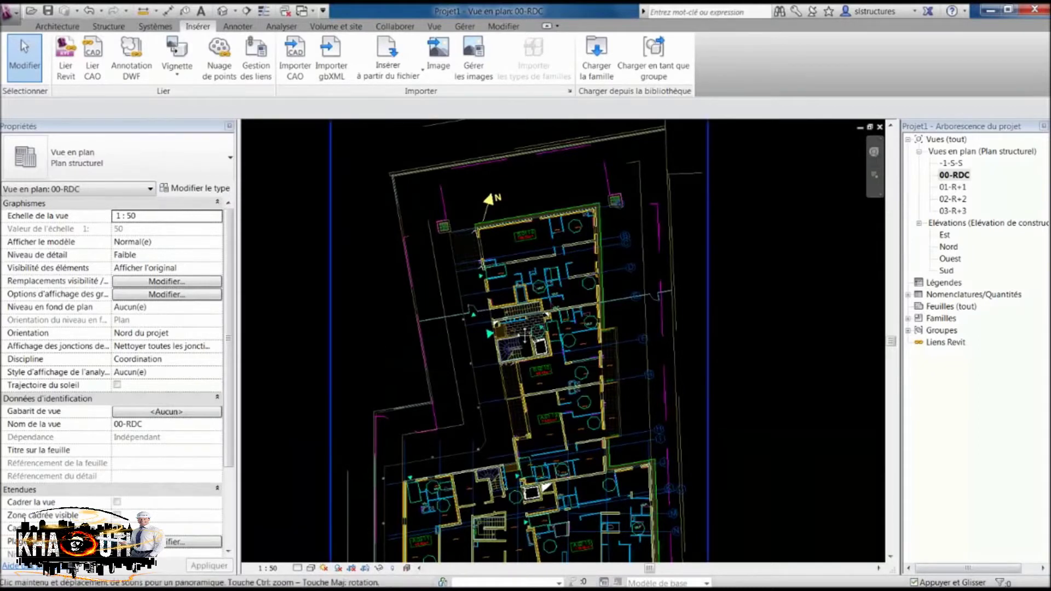
scroll(531, 295, down, 2)
scroll(498, 295, down, 1)
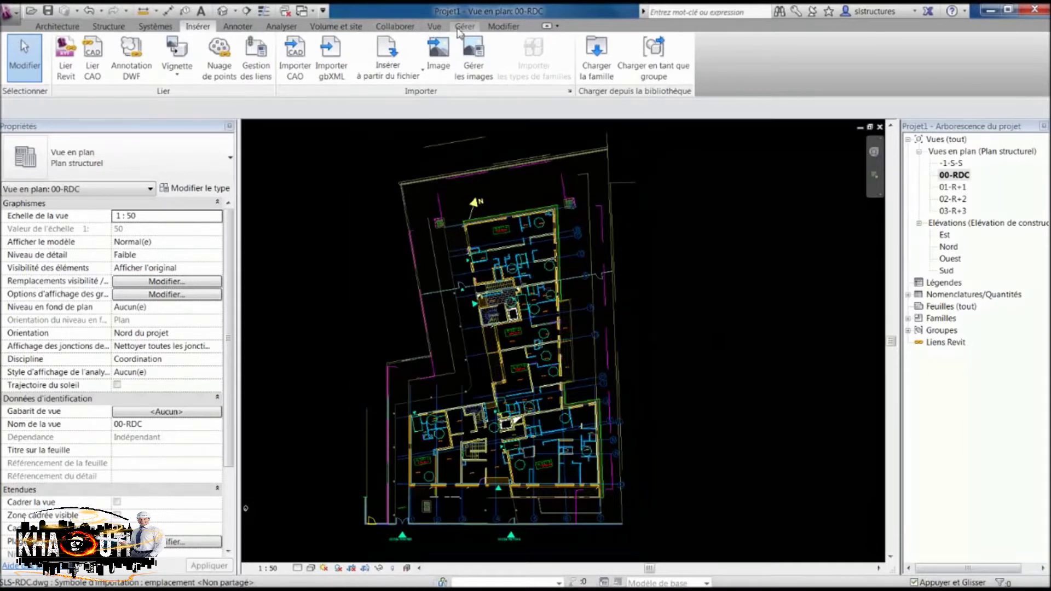
Step: Orient the project to north by rotating it 90° counterclockwise, accepting the 147-element notice
click(462, 28)
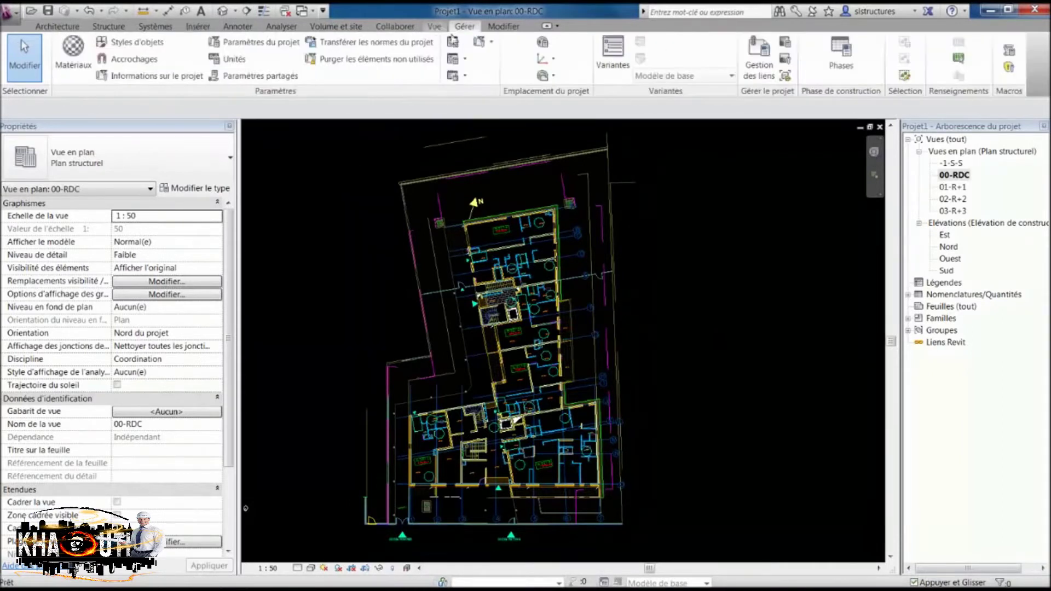
click(554, 76)
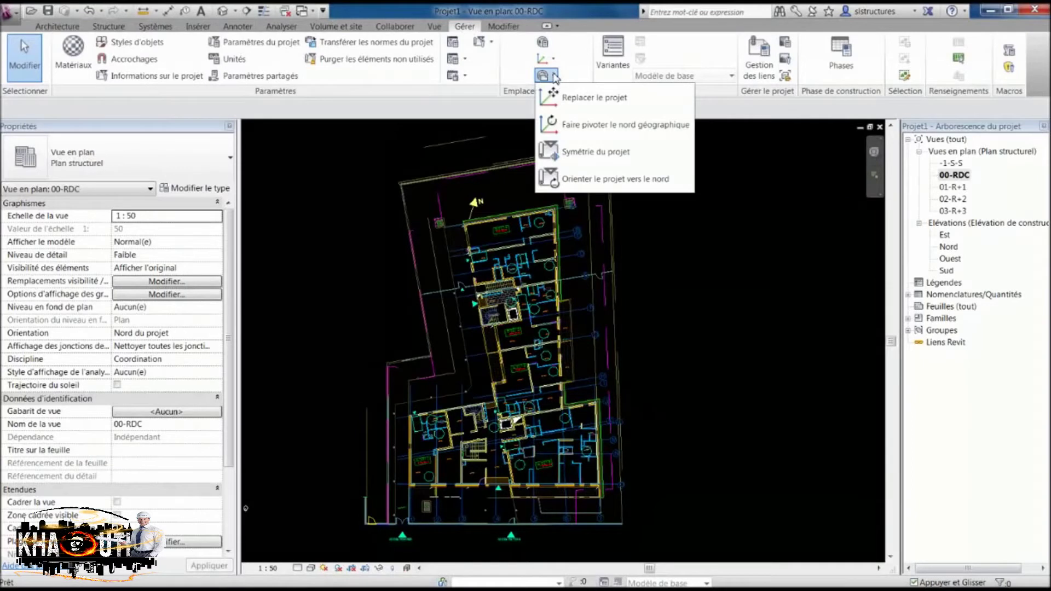
click(587, 182)
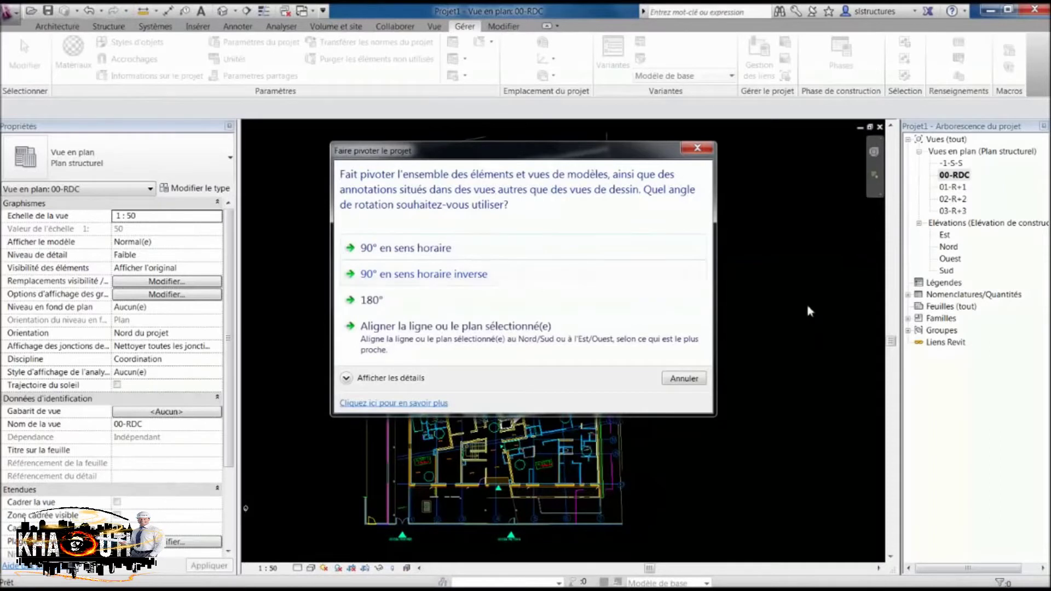
click(560, 284)
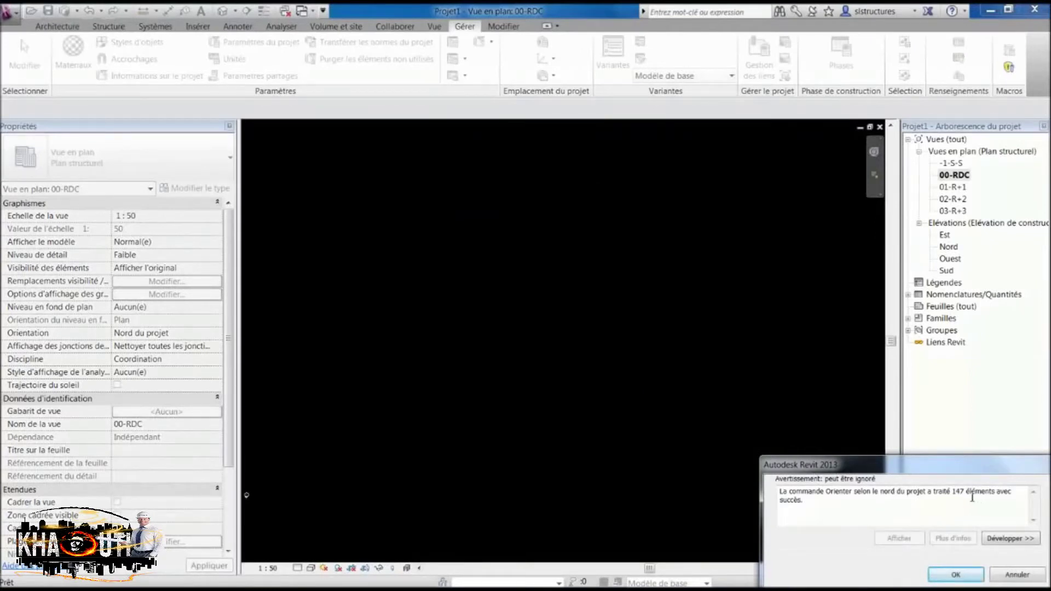
click(955, 575)
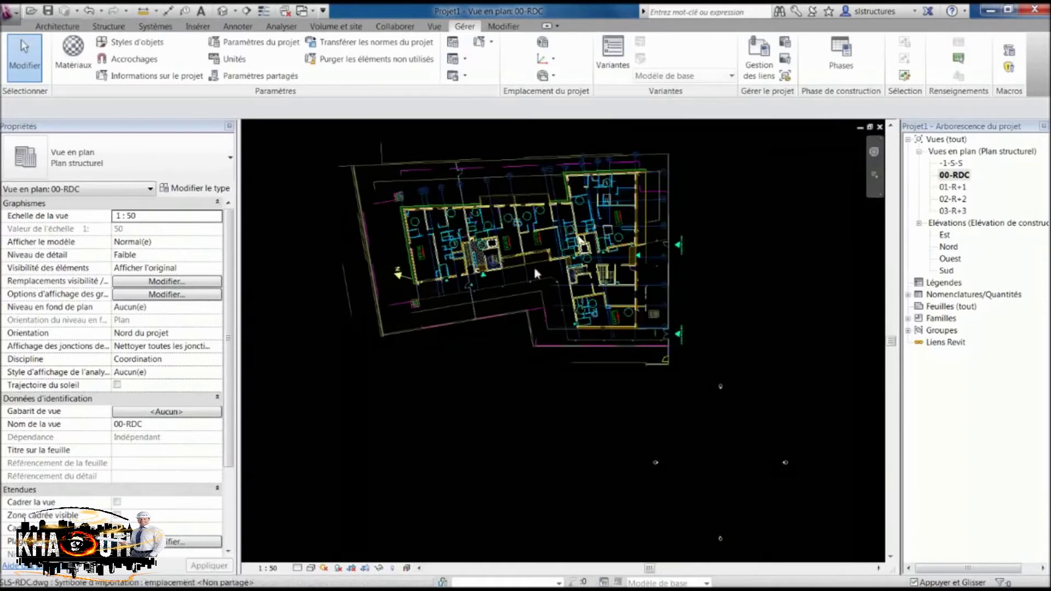
Step: Select the elevation markers below the building and move one next to it
middle_drag(708, 378, 714, 416)
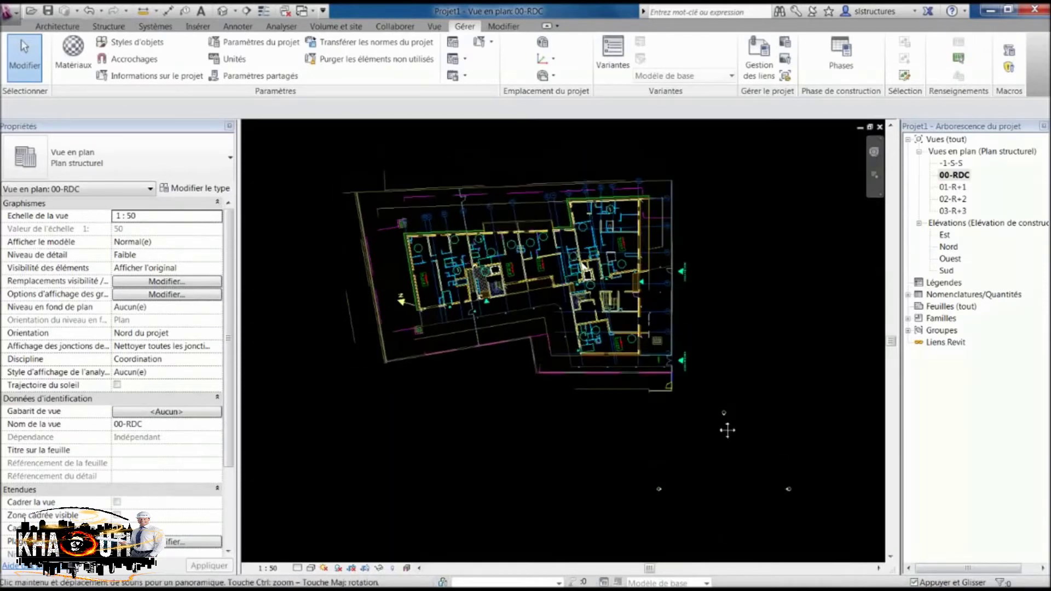
drag(715, 416, 733, 444)
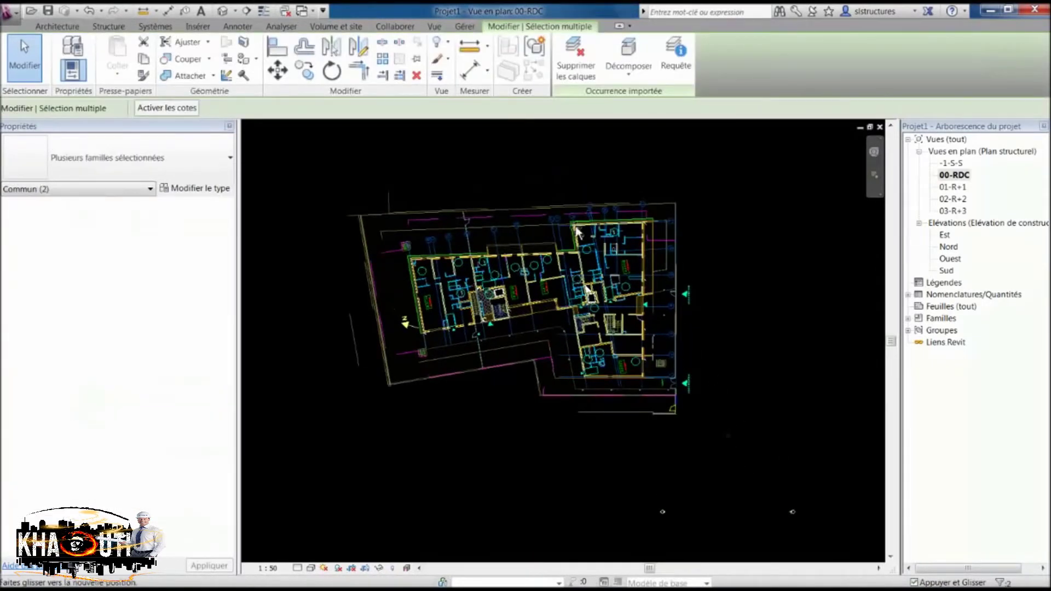
click(522, 181)
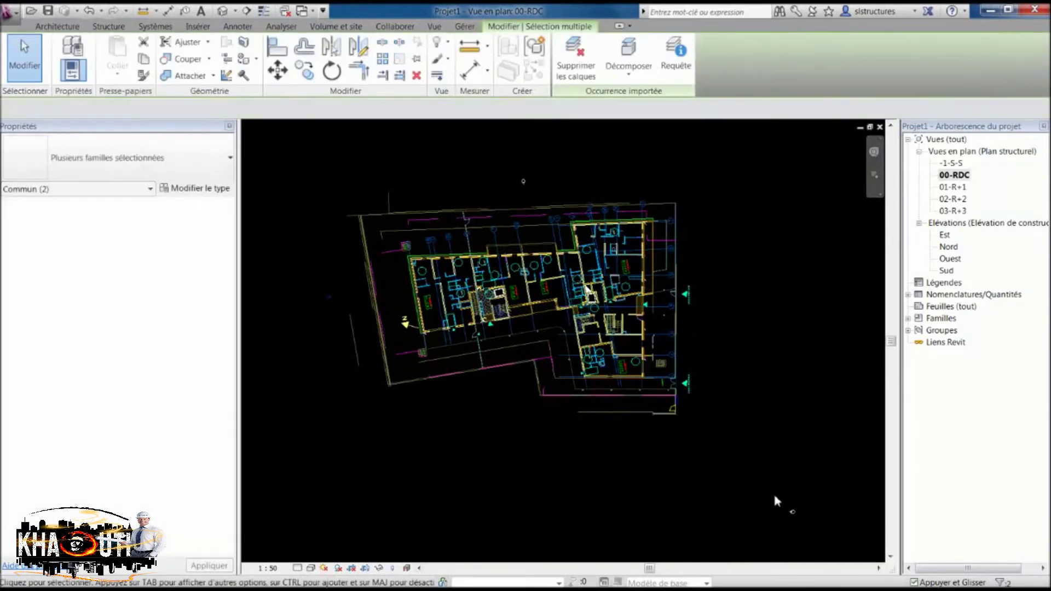
drag(793, 510, 705, 296)
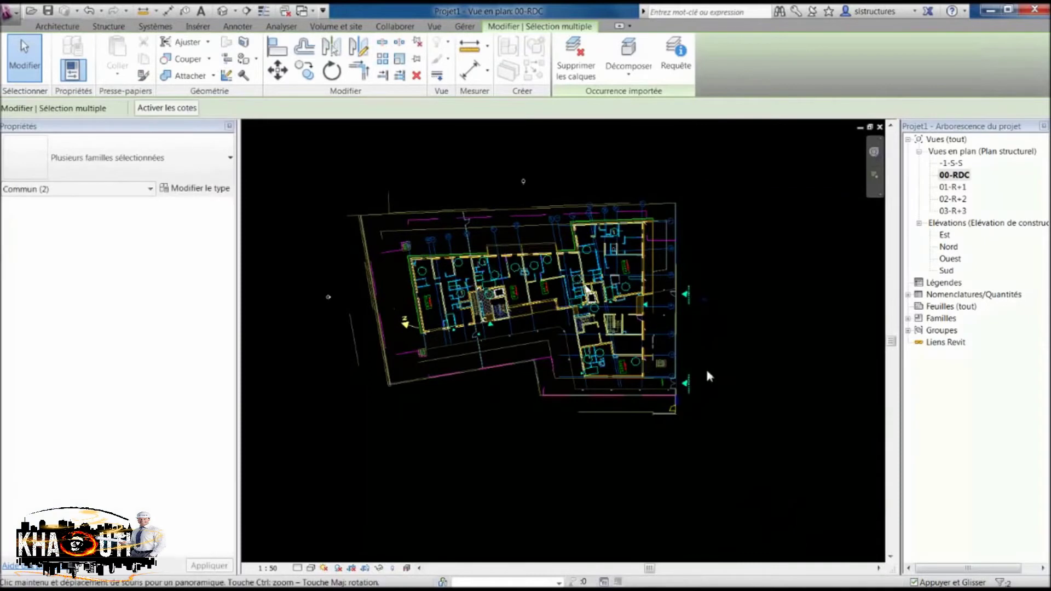
Step: Place the remaining elevation markers around the building and open the Est elevation
middle_drag(712, 429, 668, 288)
drag(657, 375, 711, 475)
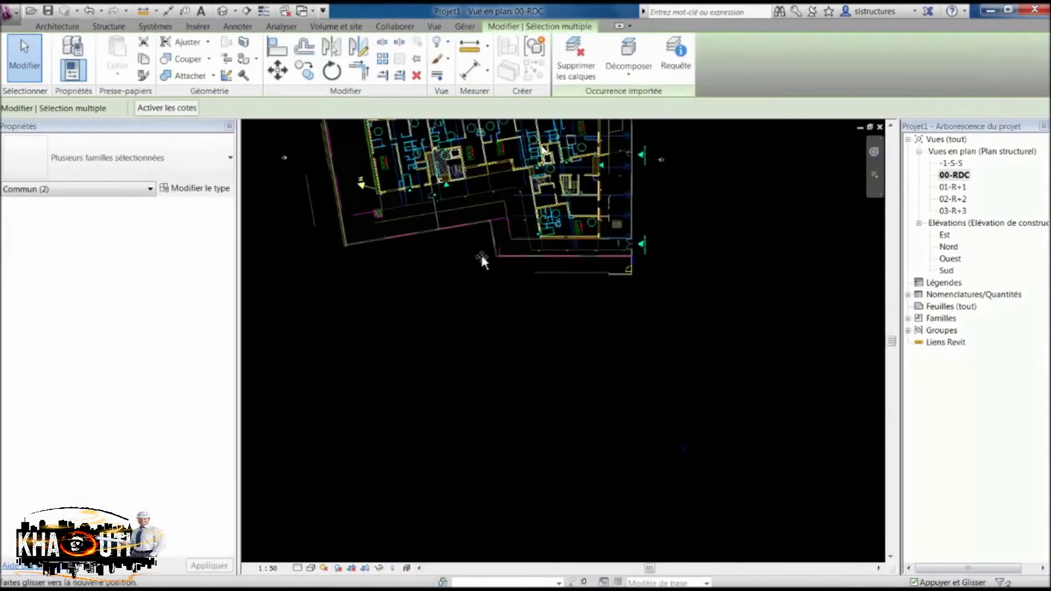
middle_drag(484, 274, 545, 407)
click(748, 384)
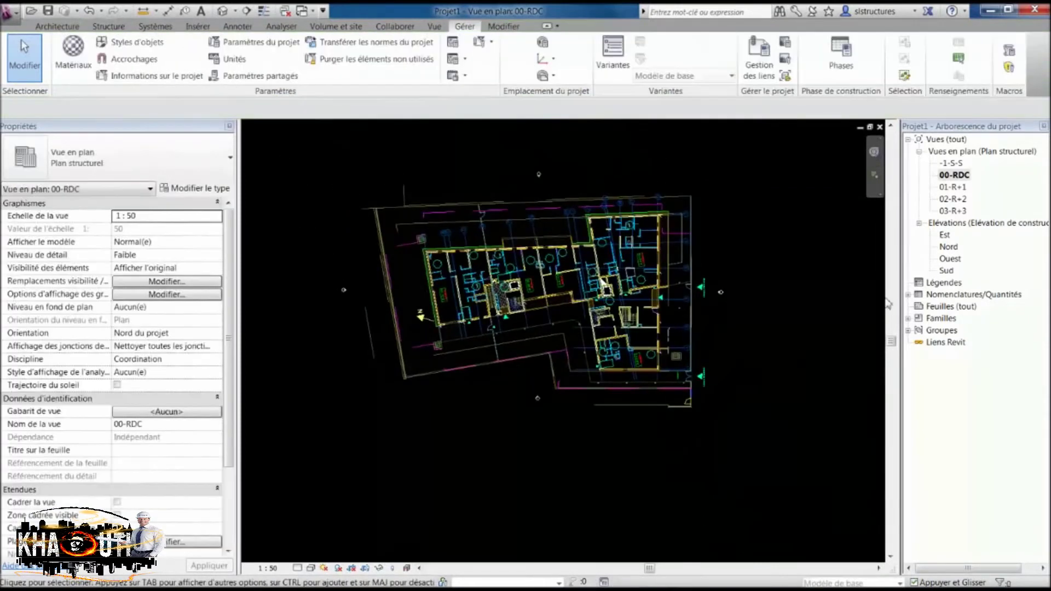
double_click(944, 234)
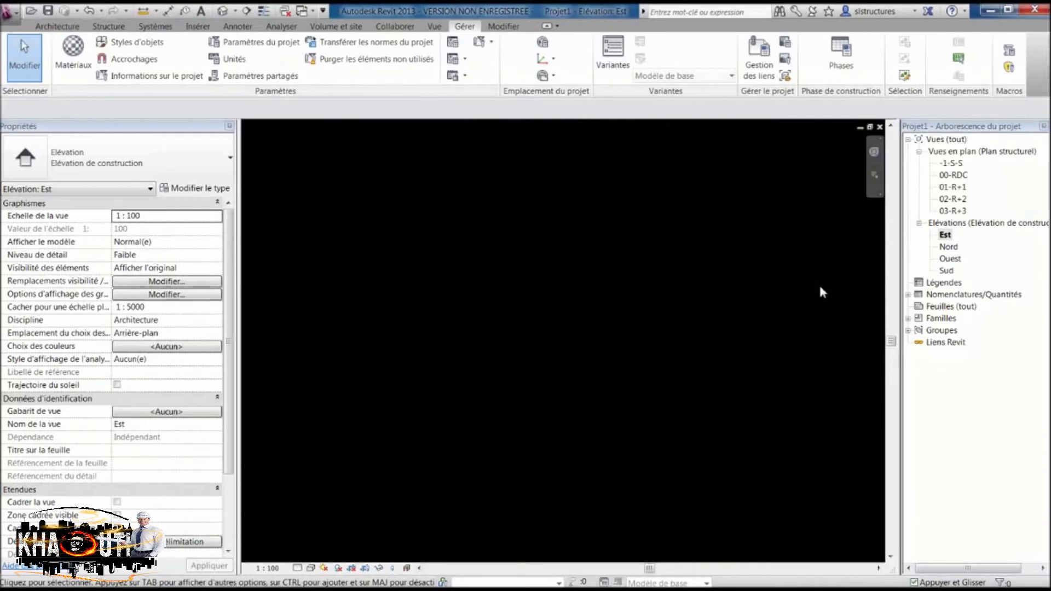
Step: In the Sud elevation, drag the 03-R+3 level's end further right to lengthen the levels
double_click(946, 270)
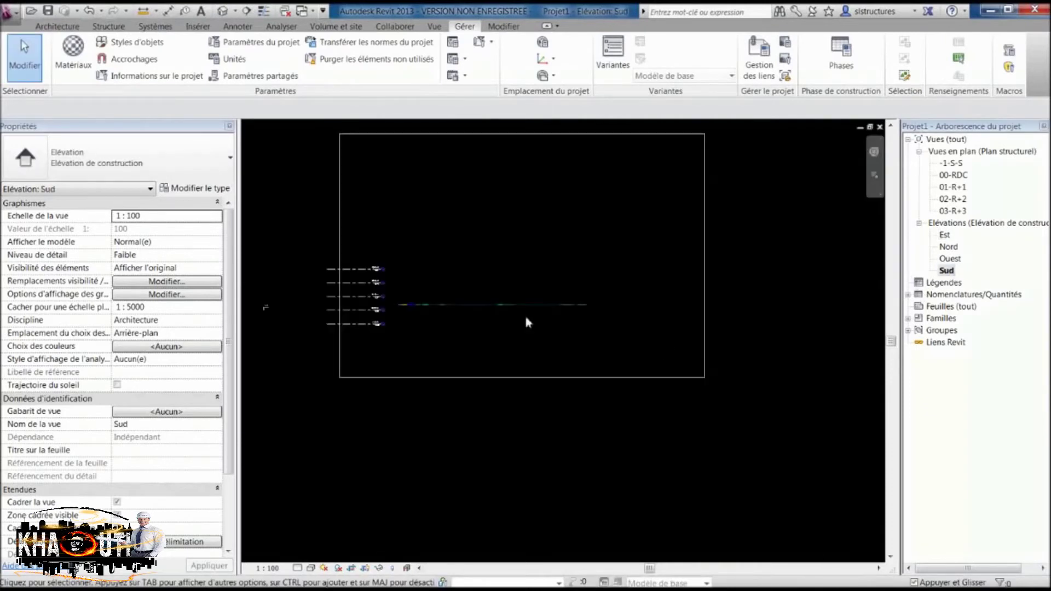
scroll(371, 269, up, 2)
click(360, 270)
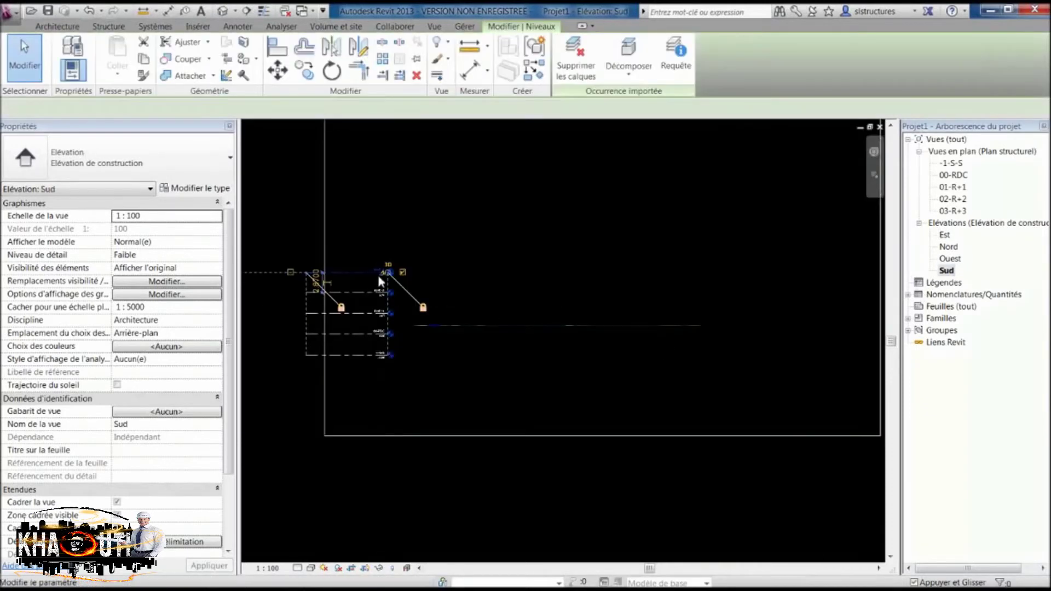
drag(390, 279, 642, 300)
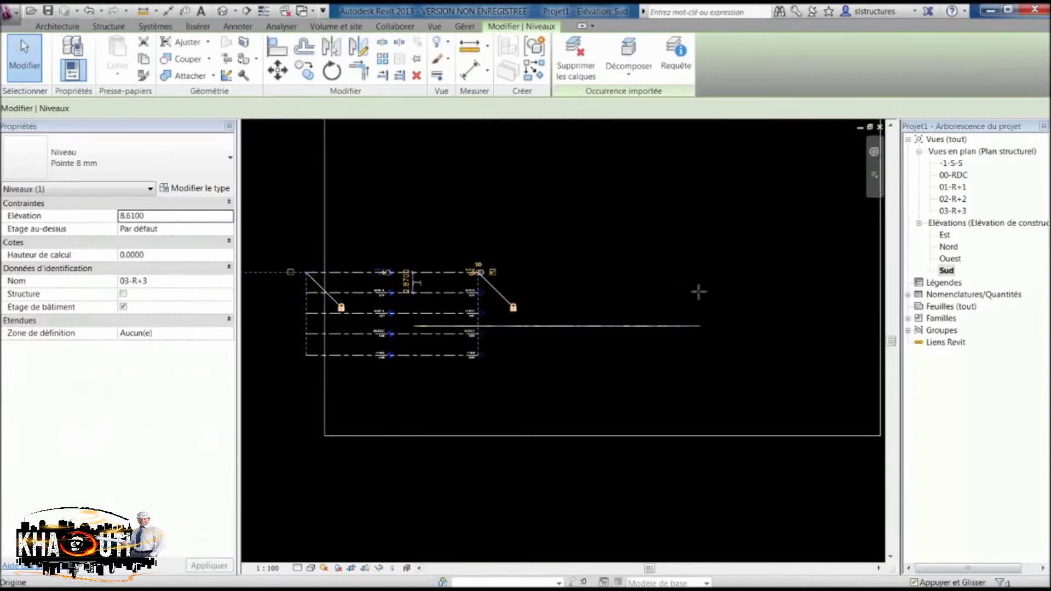
drag(722, 291, 752, 290)
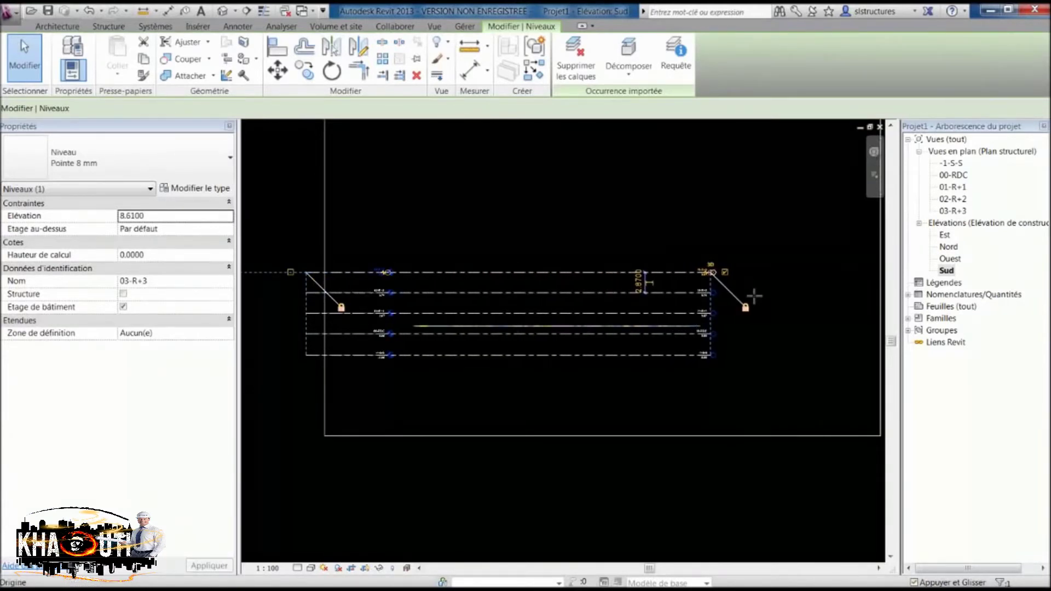
mouse_move(753, 290)
mouse_down()
mouse_move(768, 290)
mouse_move(756, 271)
mouse_move(764, 271)
mouse_up()
click(708, 249)
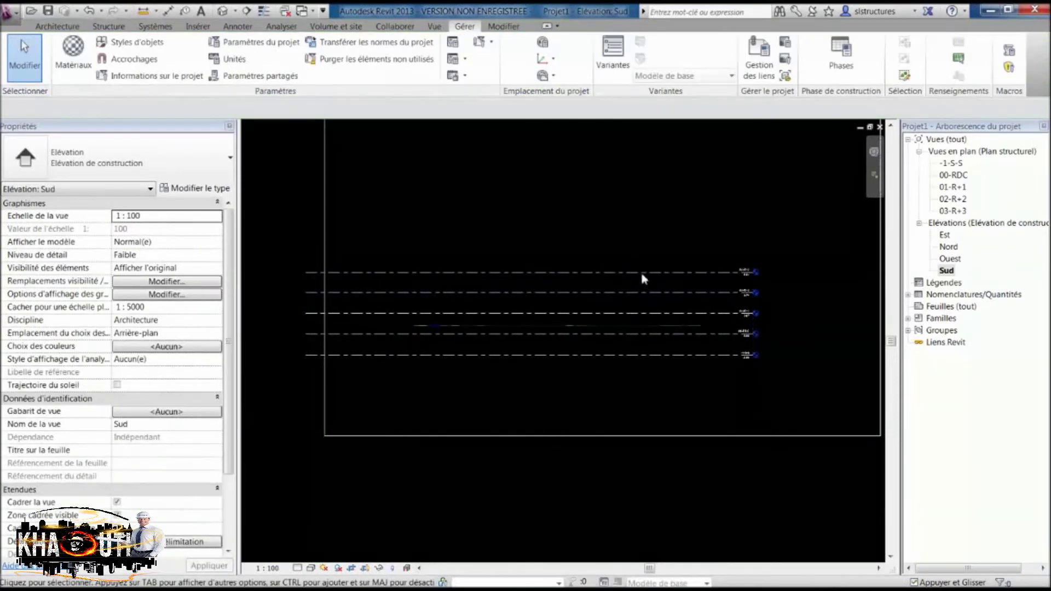
Step: Select the -1-S-S level and all levels in the view, then clear the selection
click(703, 354)
right_click(701, 356)
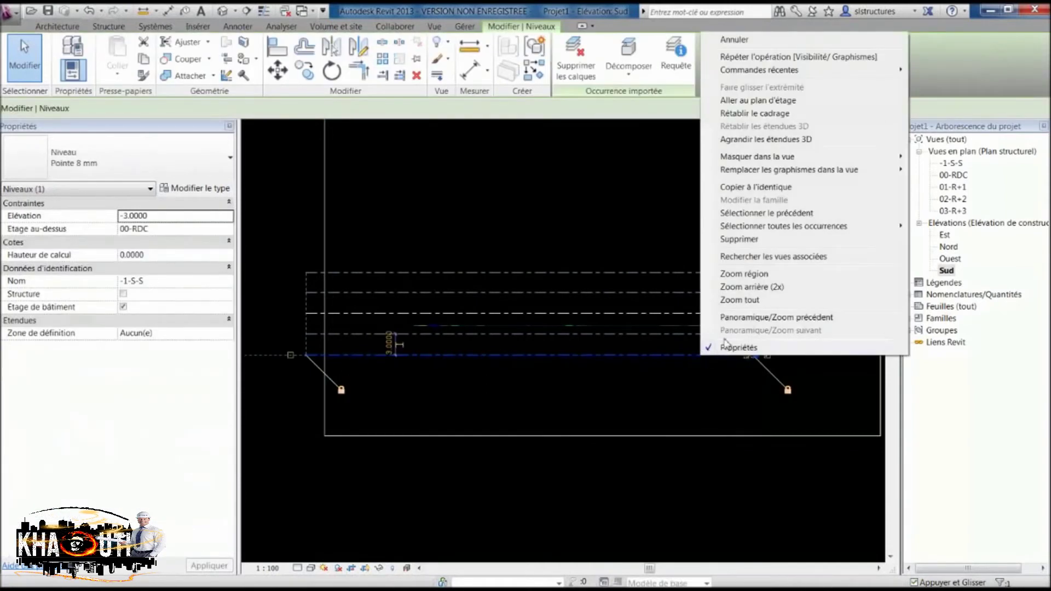
mouse_move(783, 226)
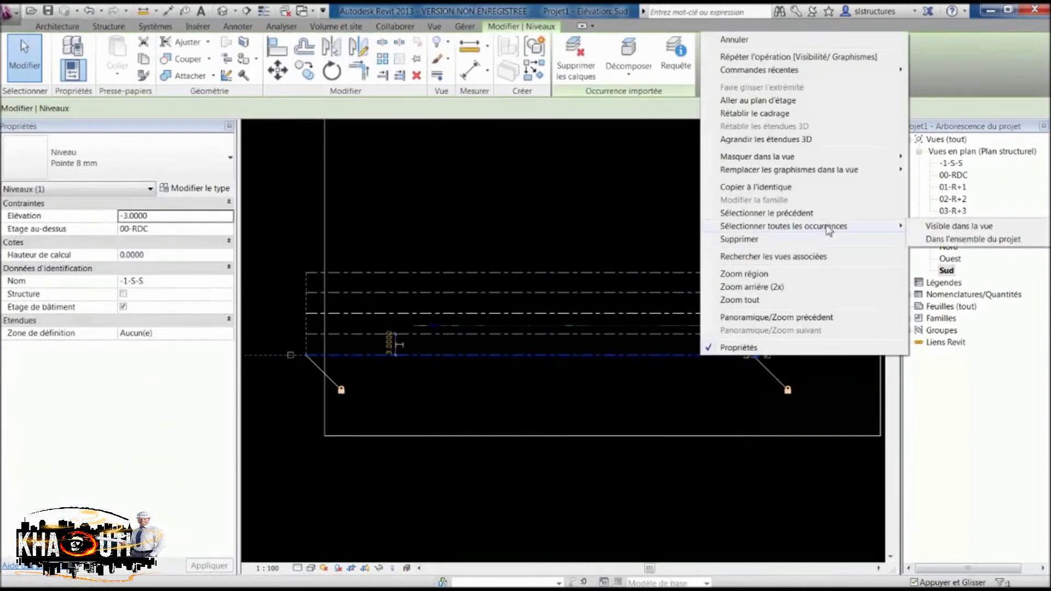
click(959, 226)
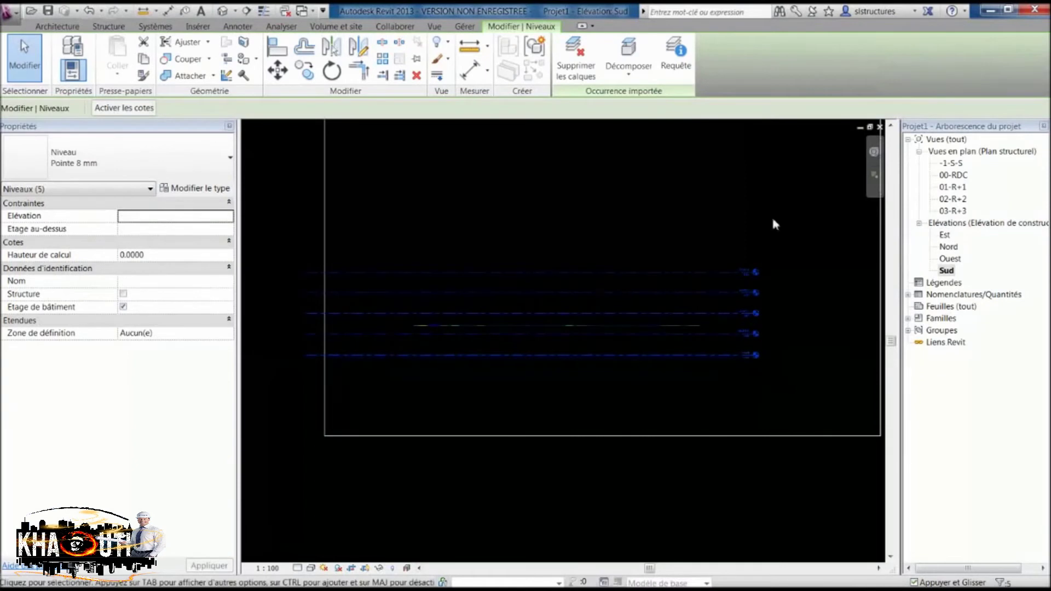
click(582, 27)
click(581, 26)
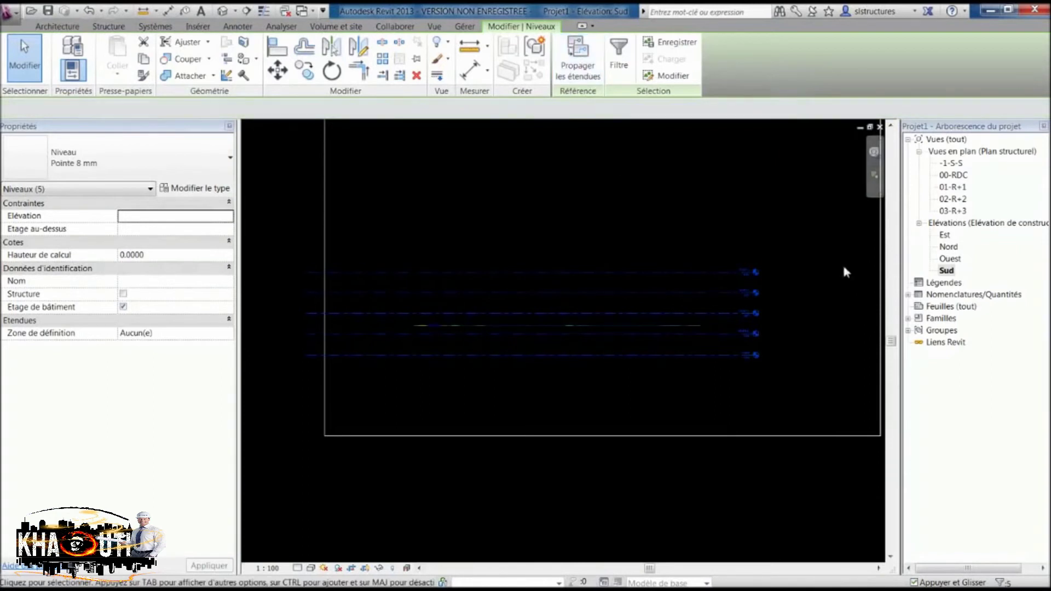
click(782, 271)
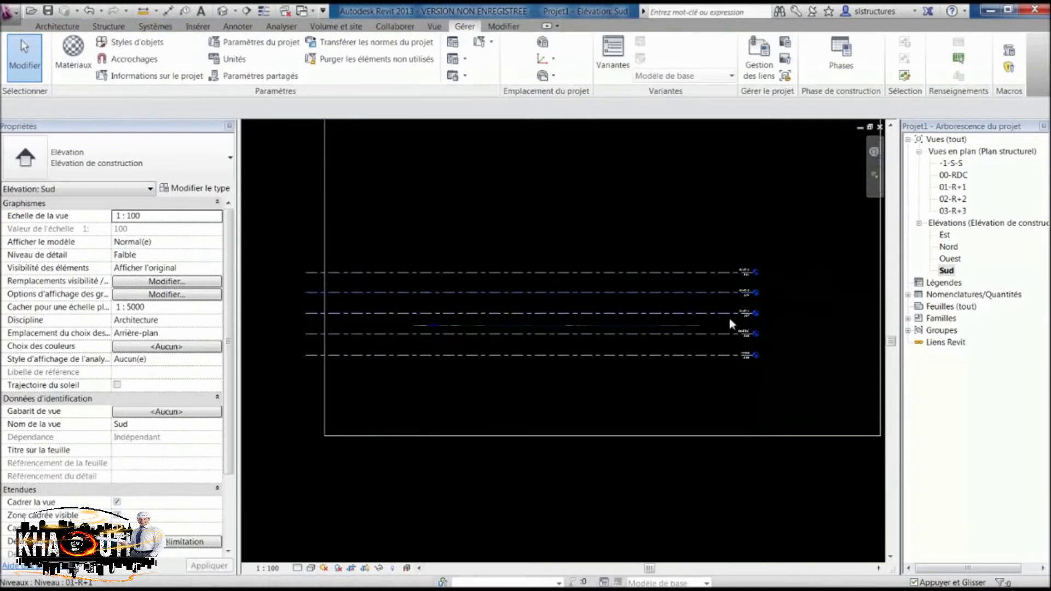
Step: Open 00-RDC and enable Halftone for SLS-RDC.dwg under Imported Categories via VG
double_click(955, 175)
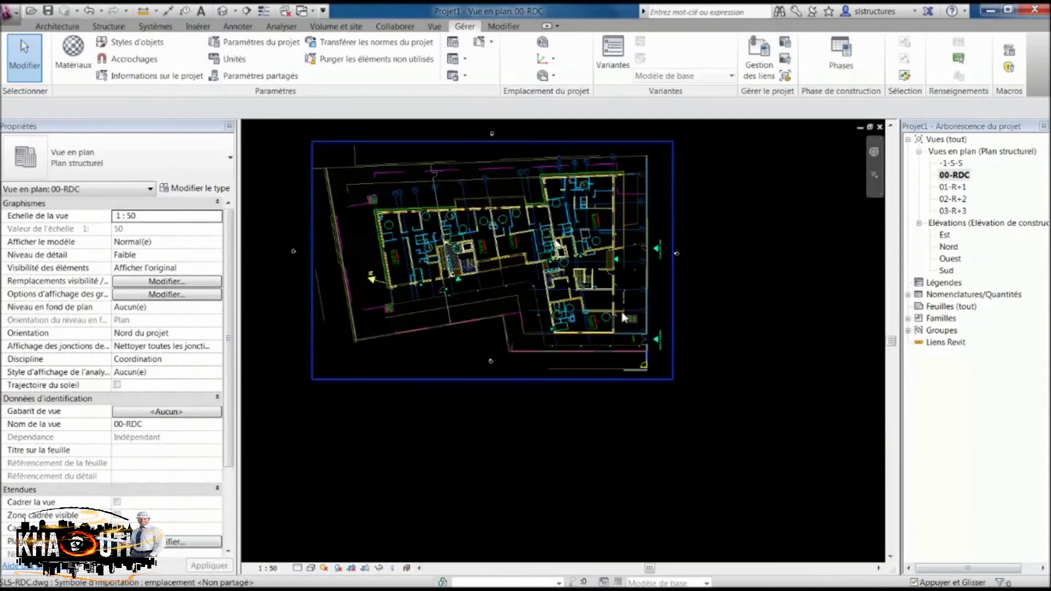
scroll(515, 250, up, 2)
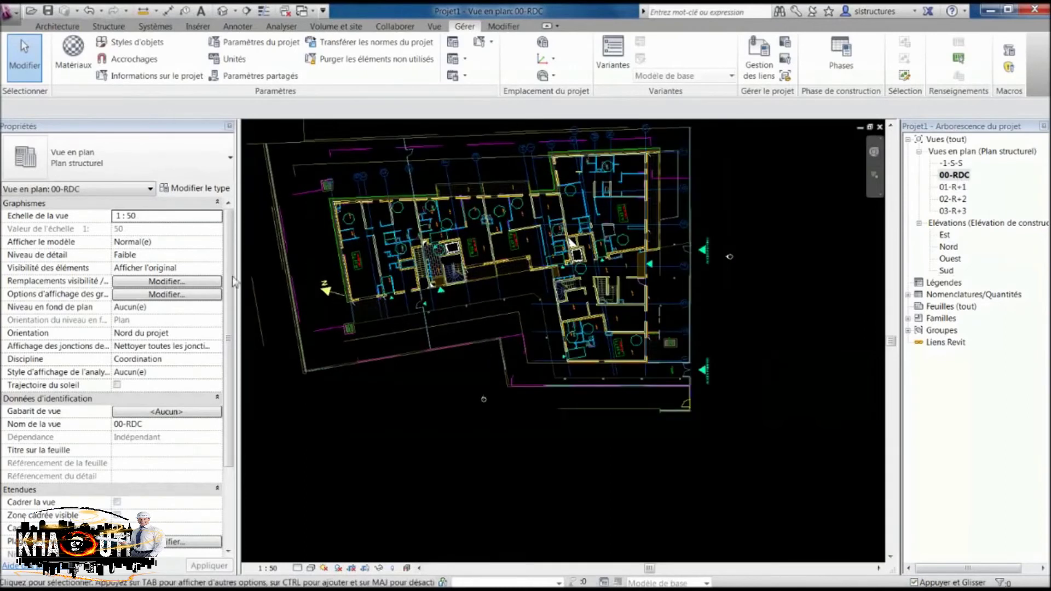
key(v)
key(g)
click(572, 151)
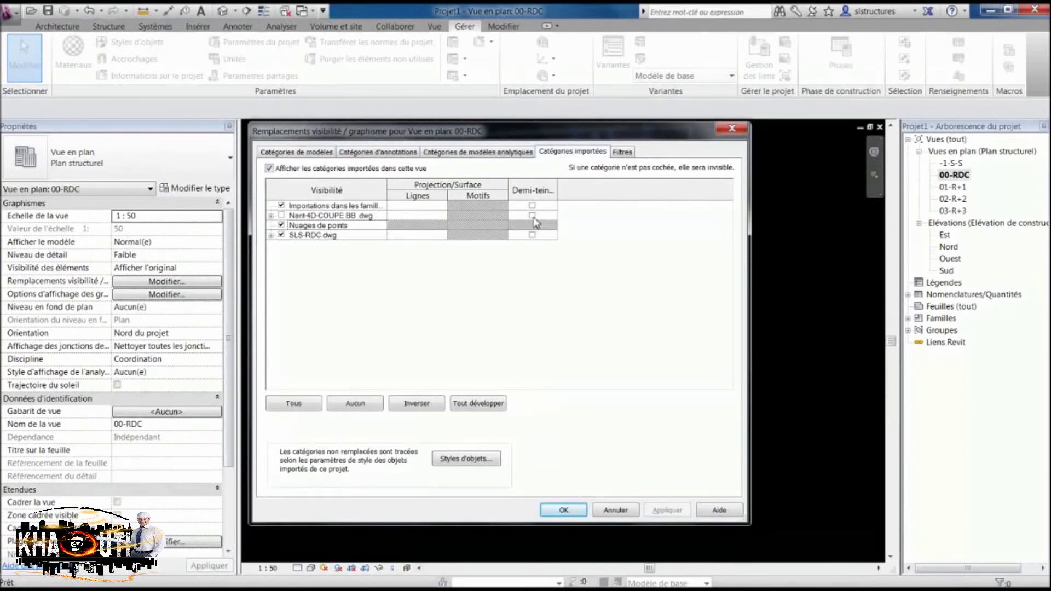
click(532, 235)
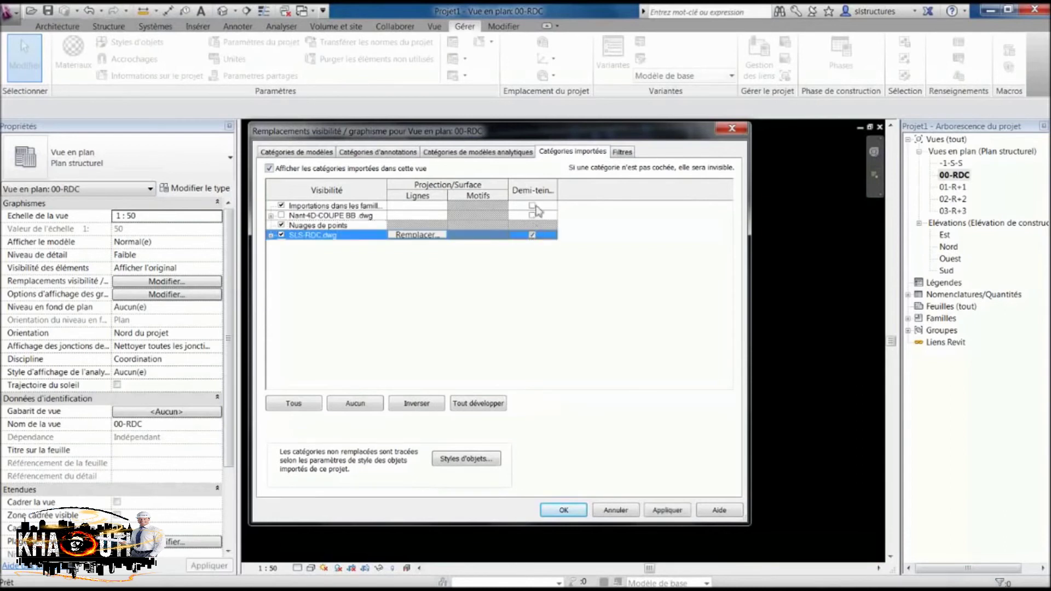
click(581, 512)
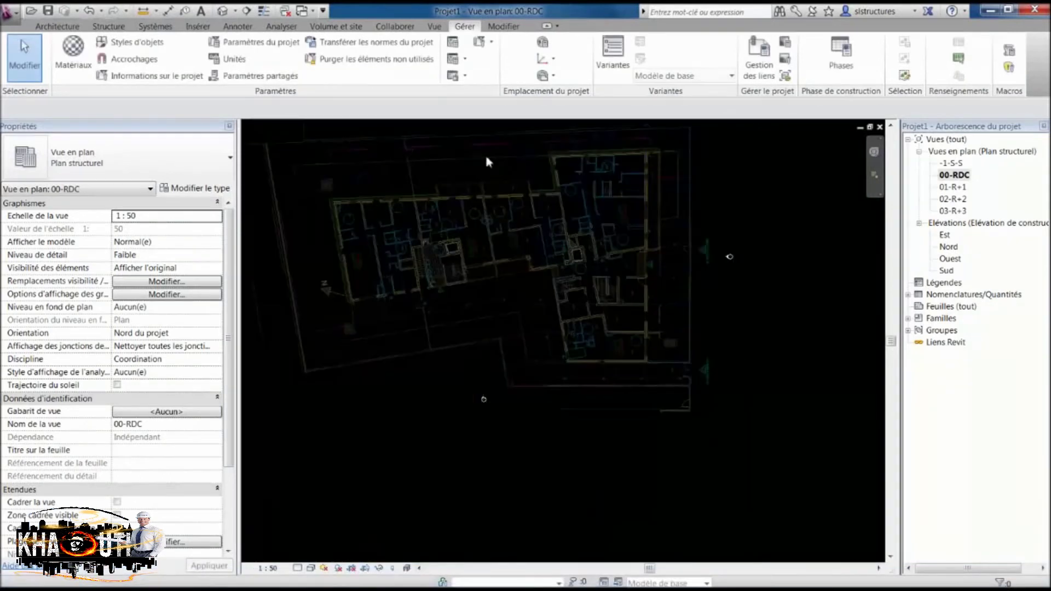
scroll(356, 194, up, 2)
scroll(413, 207, up, 2)
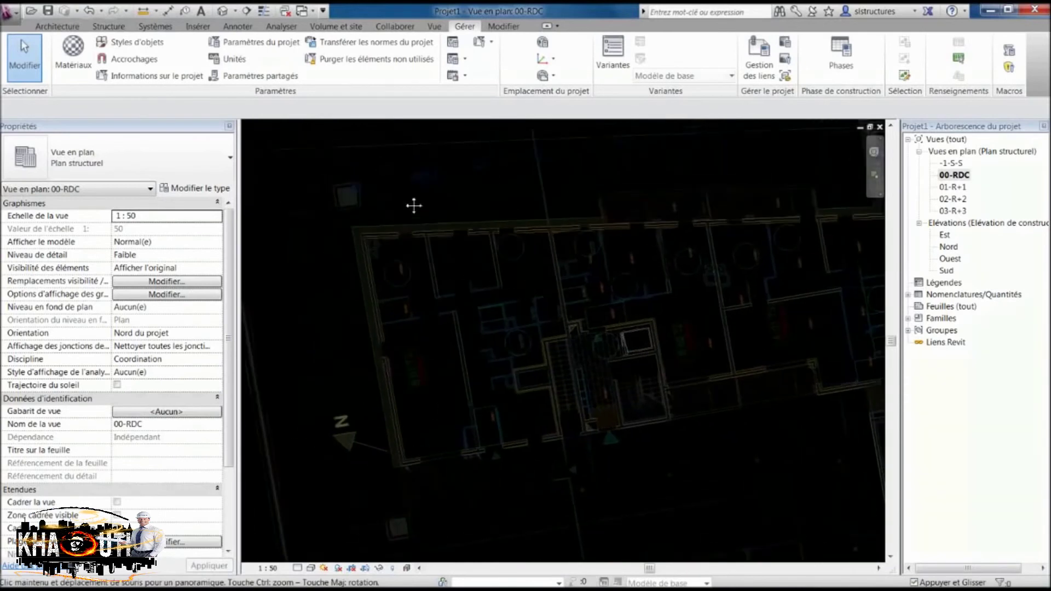
scroll(394, 264, up, 1)
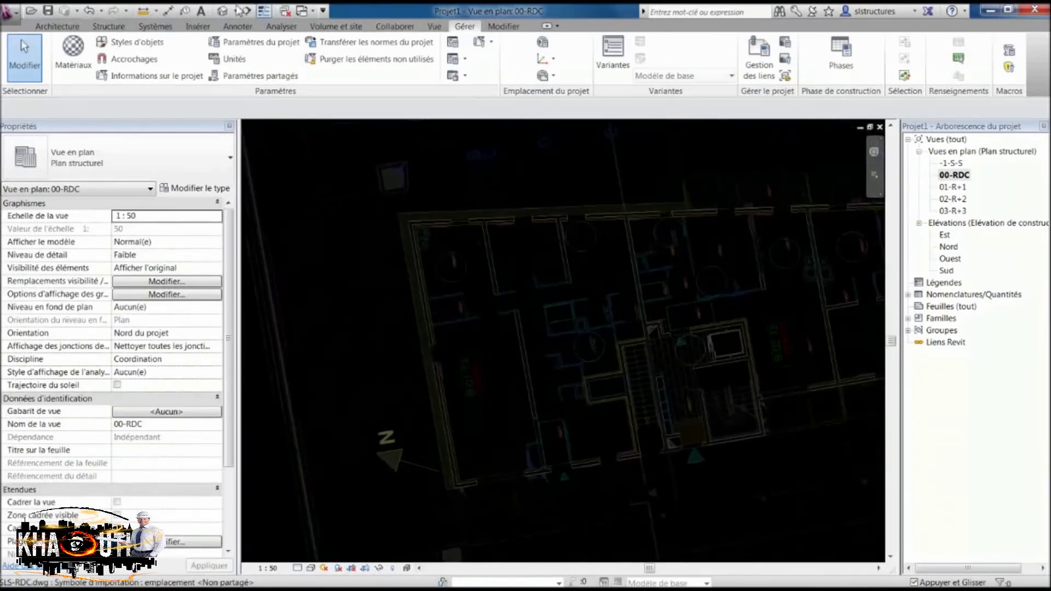
Step: Create a grid line on the left wall line by picking it, and rename its bubble to A
click(108, 27)
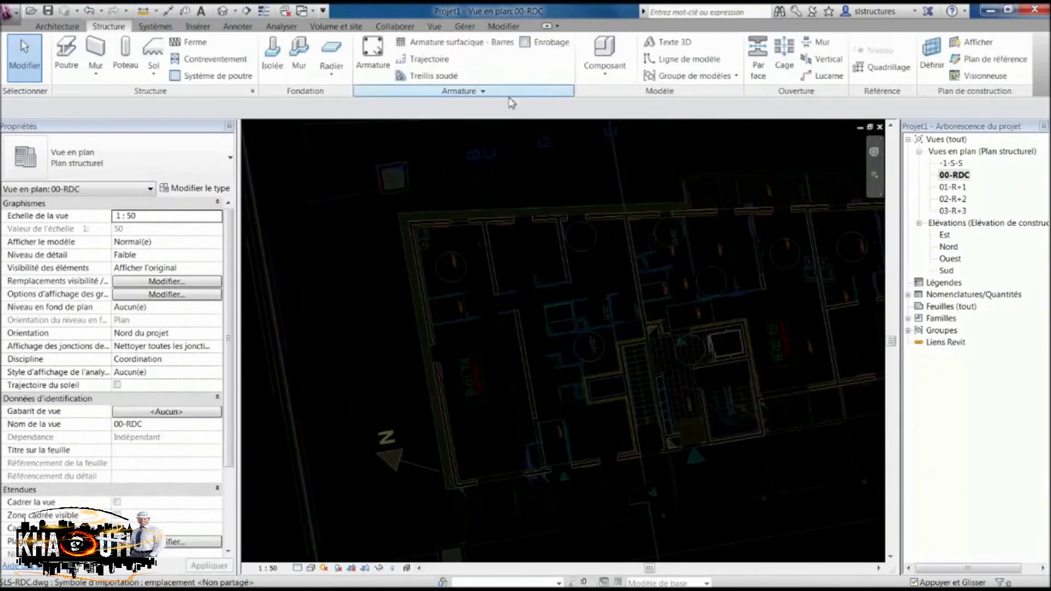
click(883, 62)
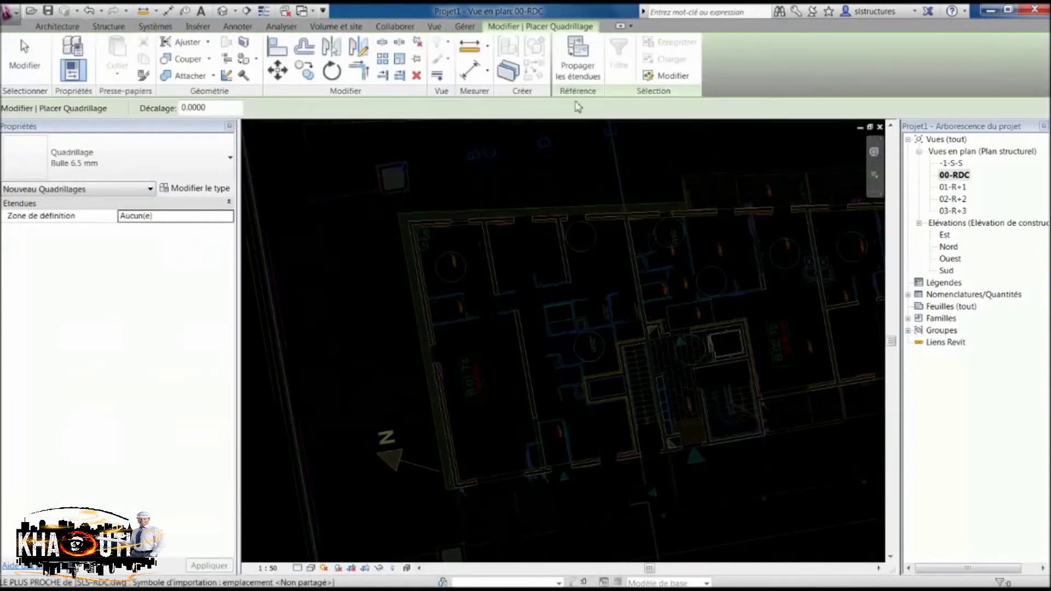
click(620, 27)
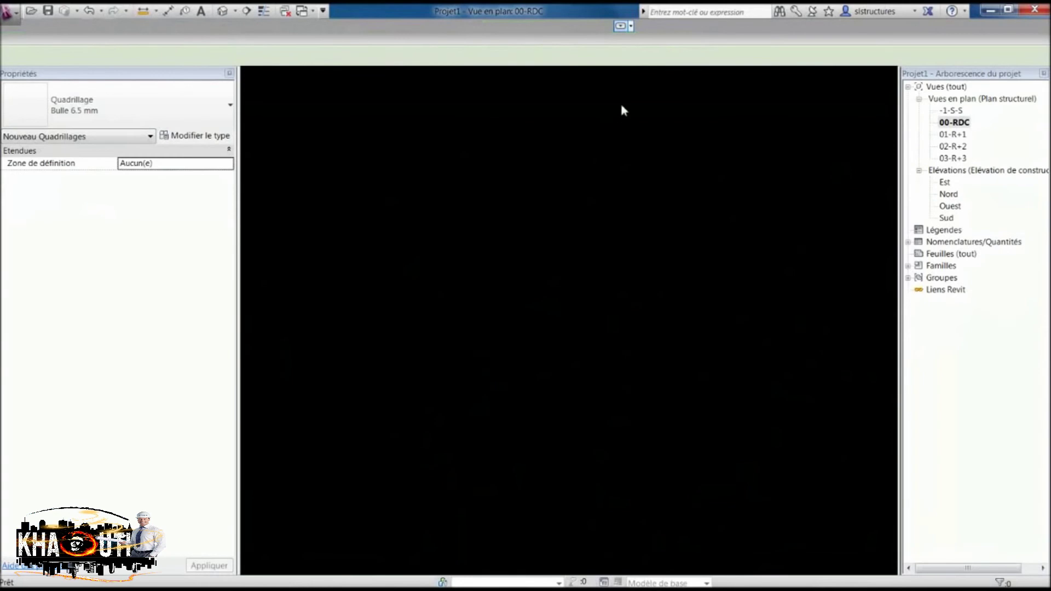
click(606, 44)
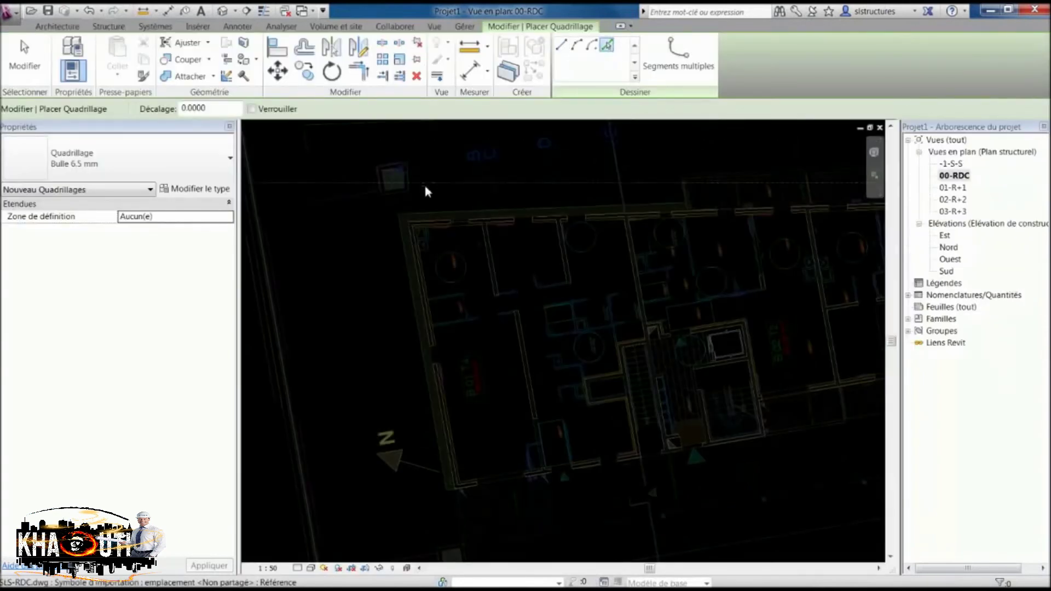
click(409, 207)
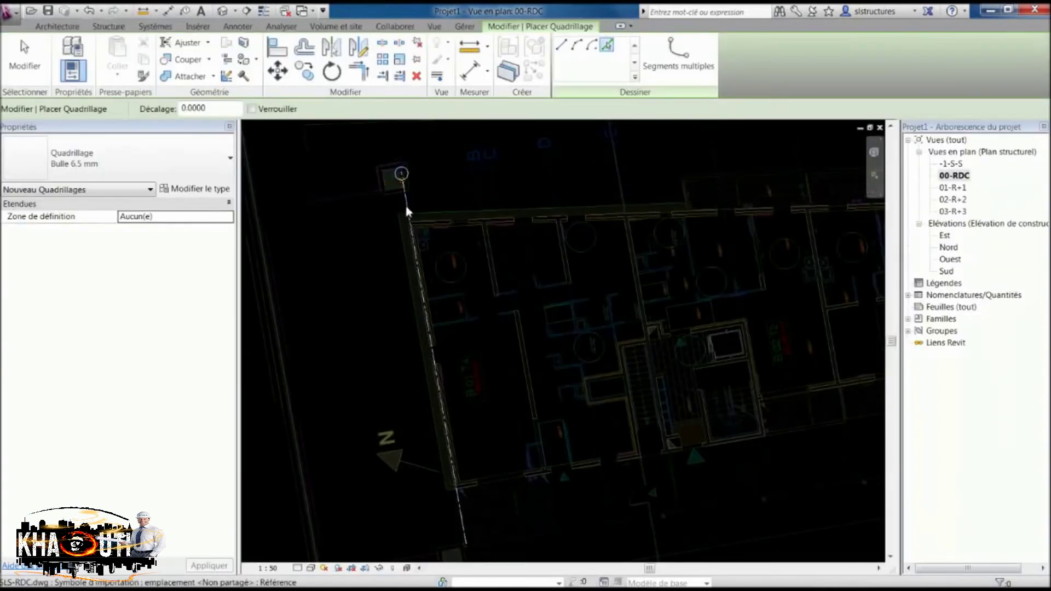
key(Escape)
key(Escape)
click(401, 174)
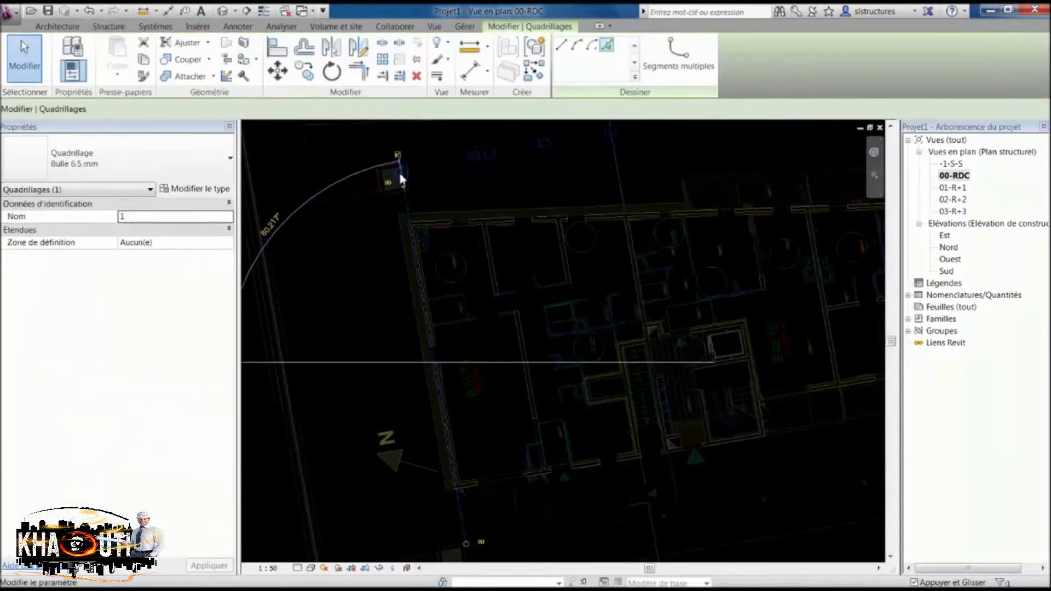
text(A)
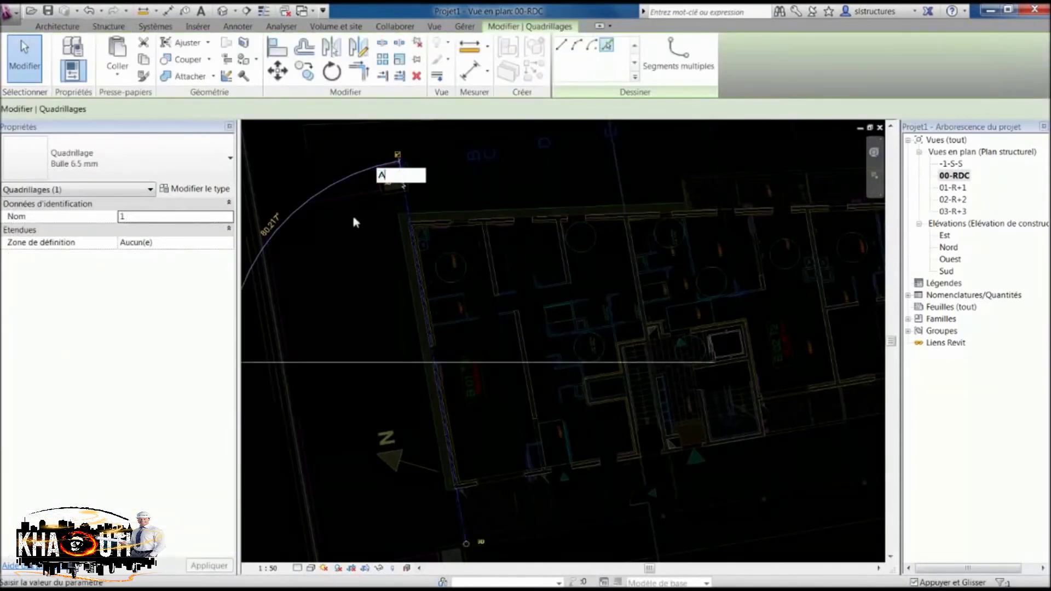
key(Return)
key(Escape)
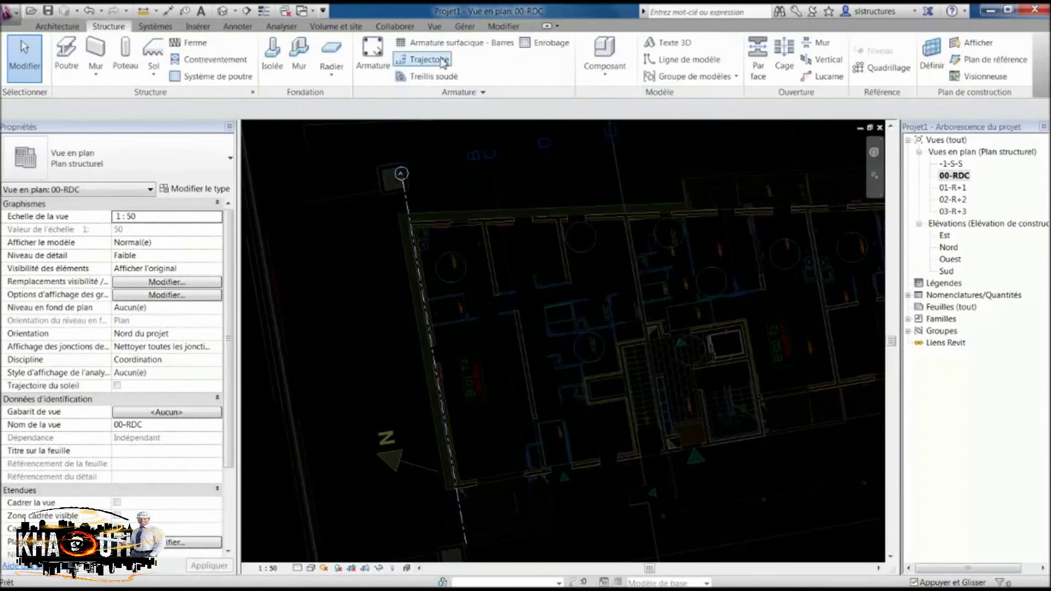
Step: Add grids B, C and one more by picking wall lines further right
click(882, 67)
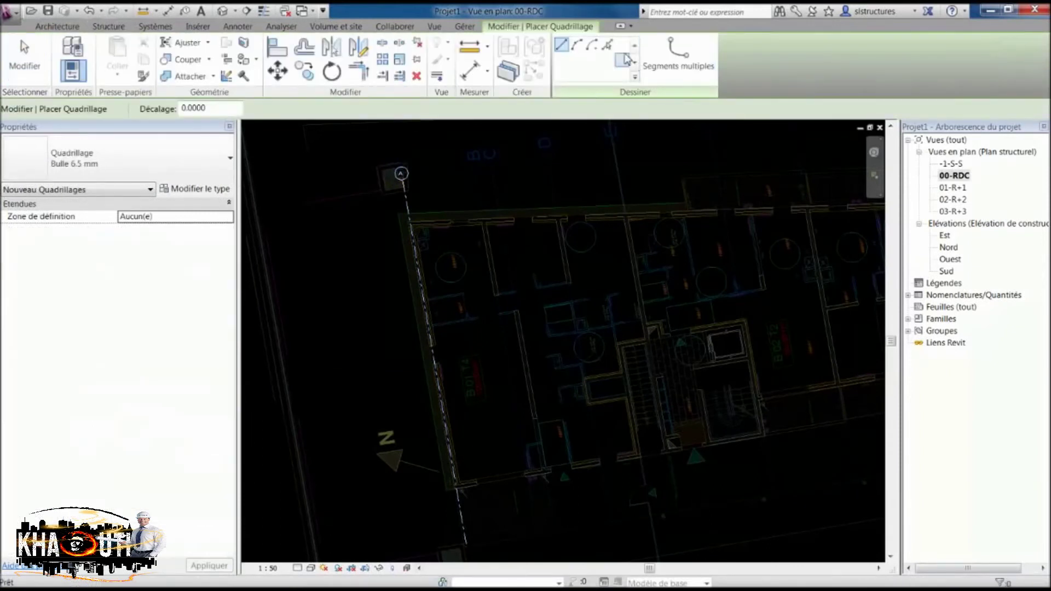
click(607, 45)
click(477, 185)
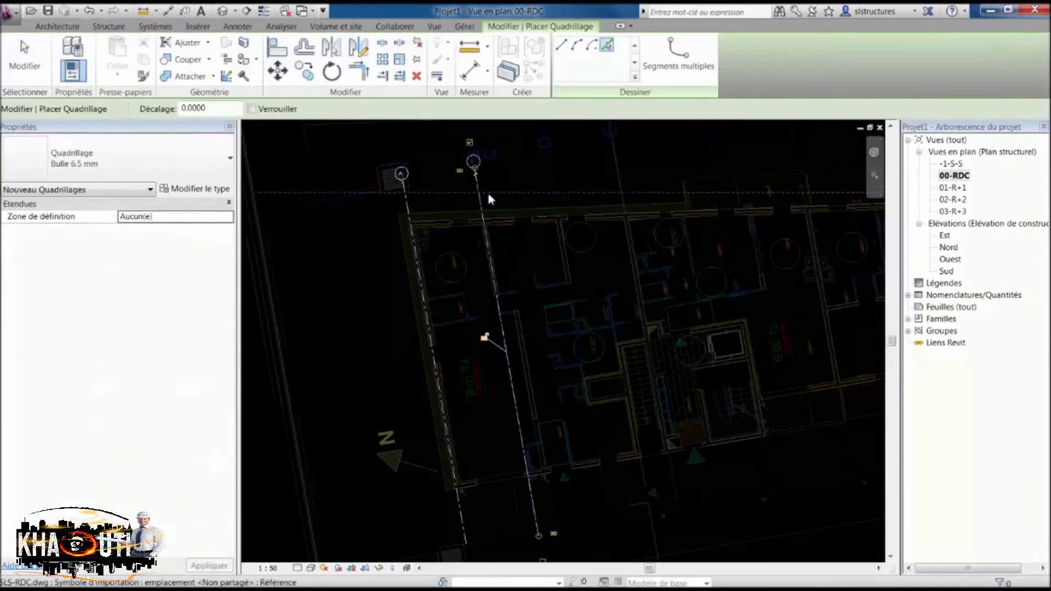
click(493, 192)
click(552, 193)
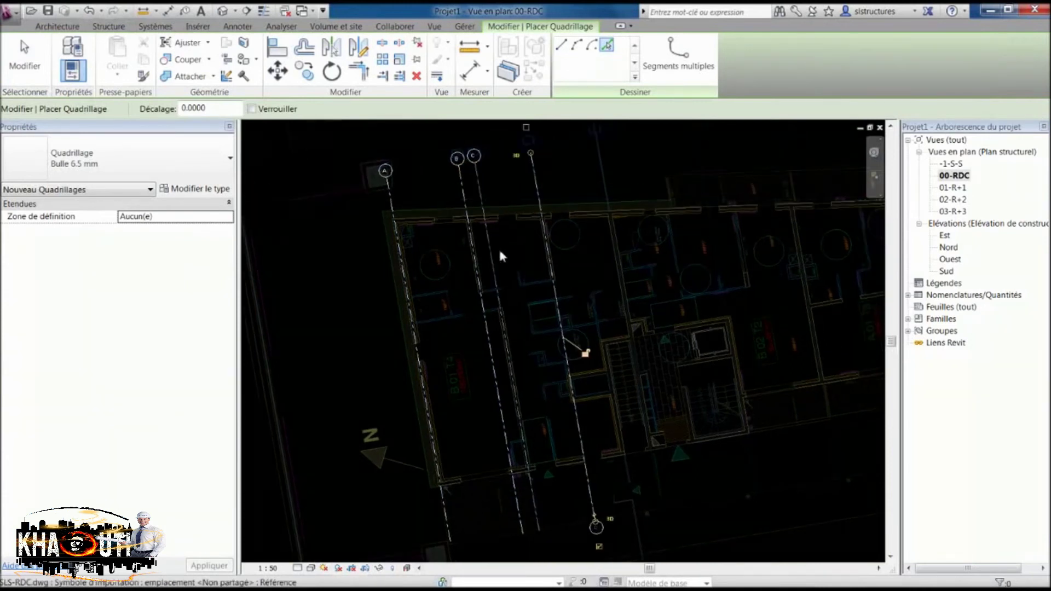
scroll(569, 307, down, 2)
key(Escape)
key(Escape)
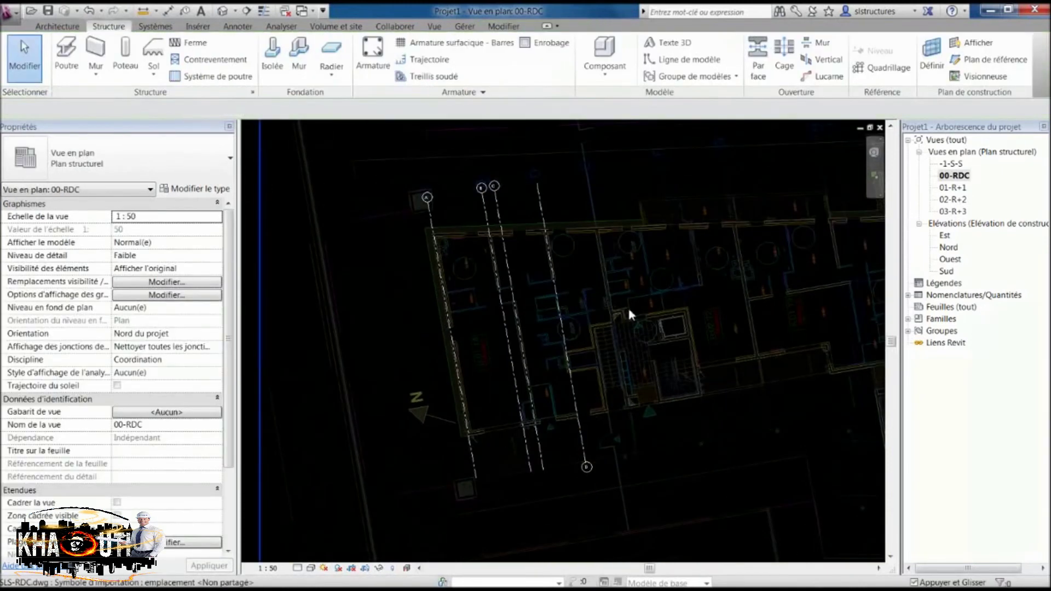